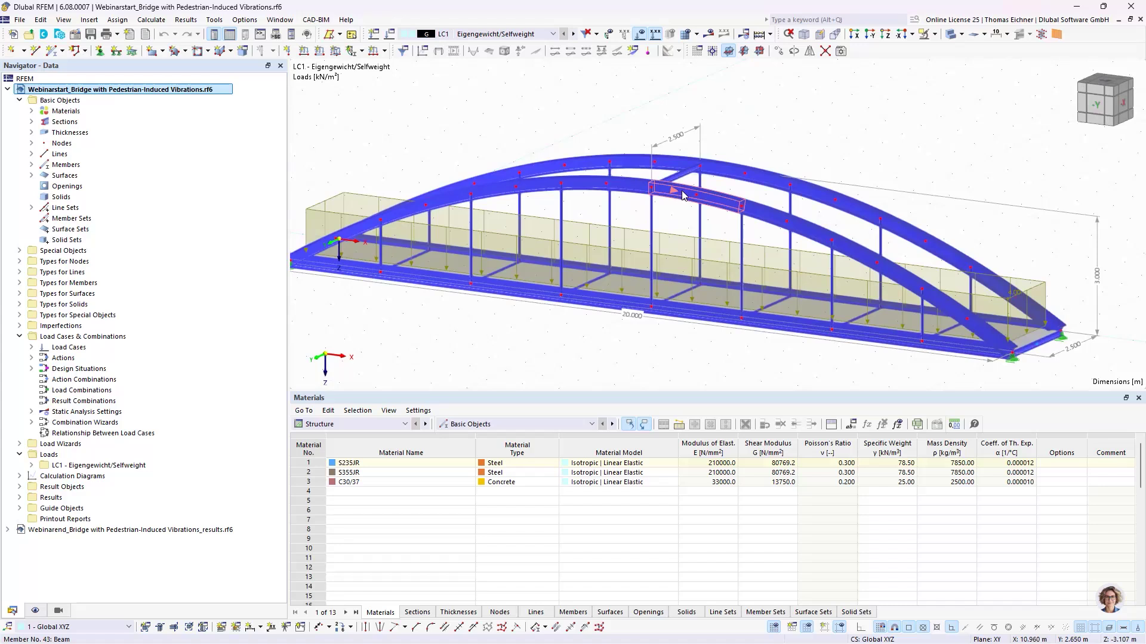
# Step: Inspect the thickness and material settings of the bridge deck surface
pyautogui.moveTo(685, 195)
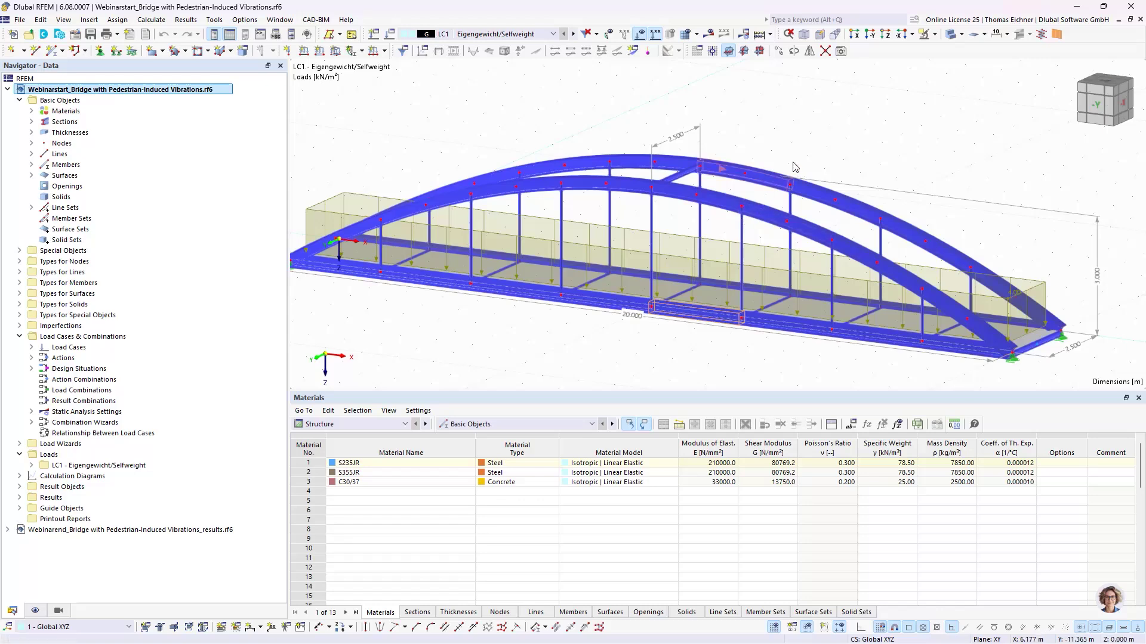
pyautogui.keyDown('ctrl'); pyautogui.moveTo(749, 301); pyautogui.dragTo(770, 306, button='middle'); pyautogui.keyUp('ctrl')
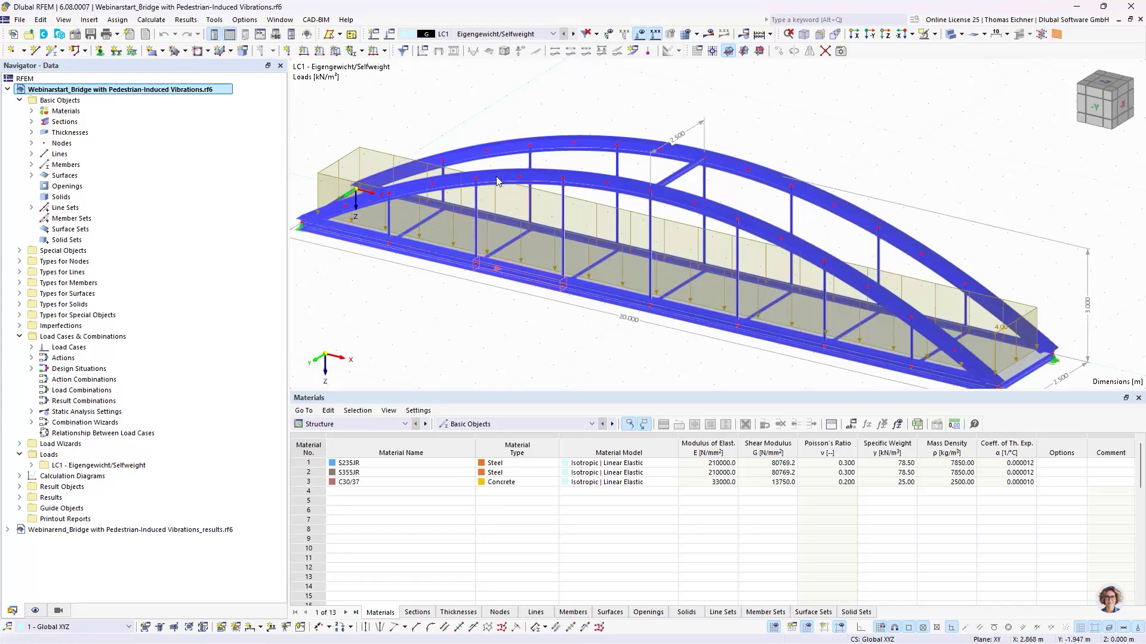
pyautogui.keyDown('ctrl'); pyautogui.moveTo(995, 141); pyautogui.dragTo(862, 182, button='middle'); pyautogui.keyUp('ctrl')
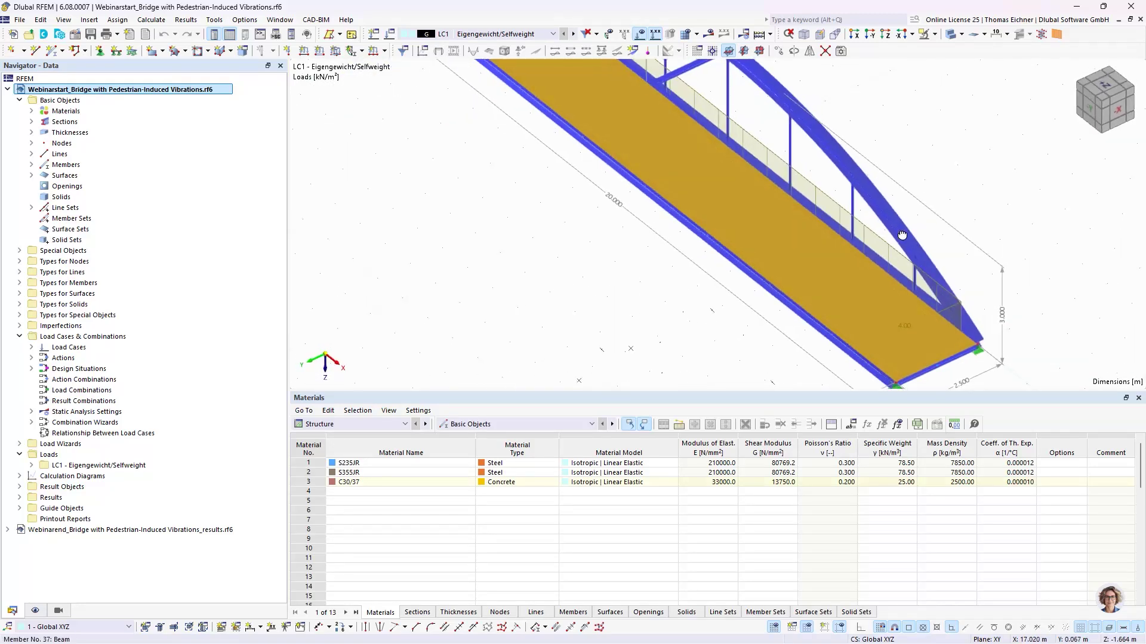
pyautogui.doubleClick(812, 242)
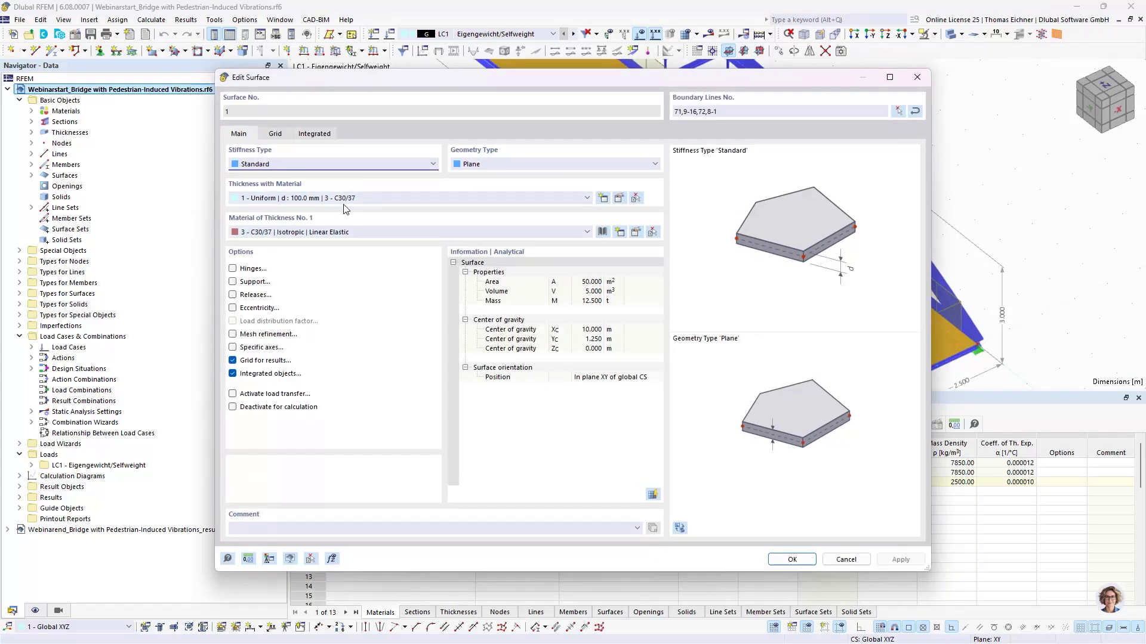
pyautogui.click(926, 84)
pyautogui.click(614, 334)
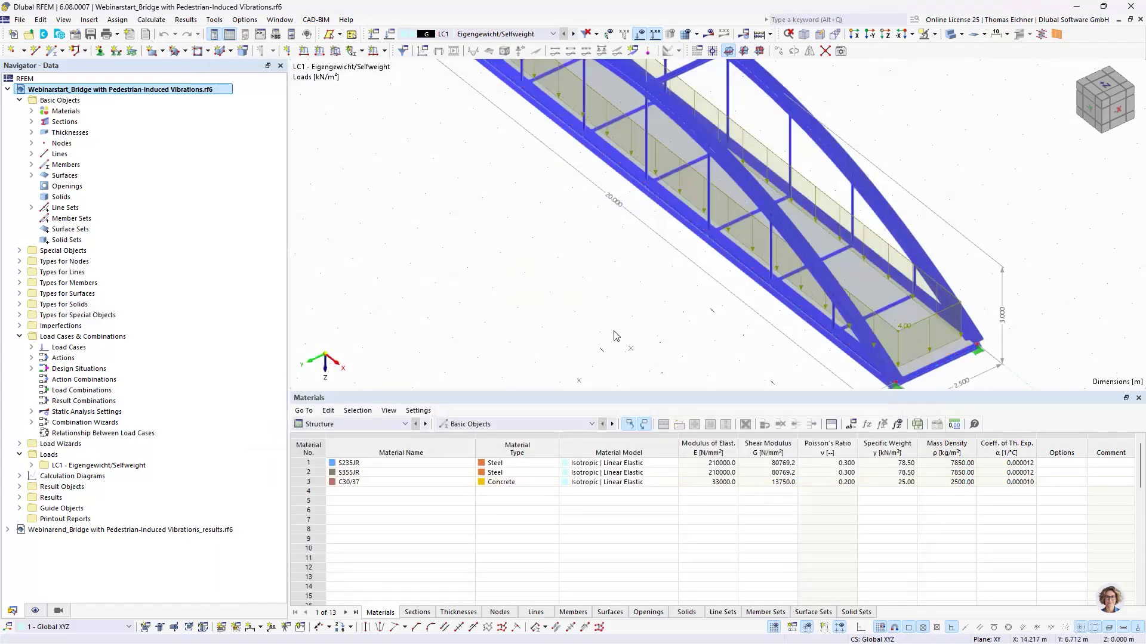
# Step: Examine the surface load acting on the bridge deck and leave nothing selected
pyautogui.keyDown('ctrl'); pyautogui.moveTo(614, 334); pyautogui.dragTo(684, 303, button='middle'); pyautogui.keyUp('ctrl')
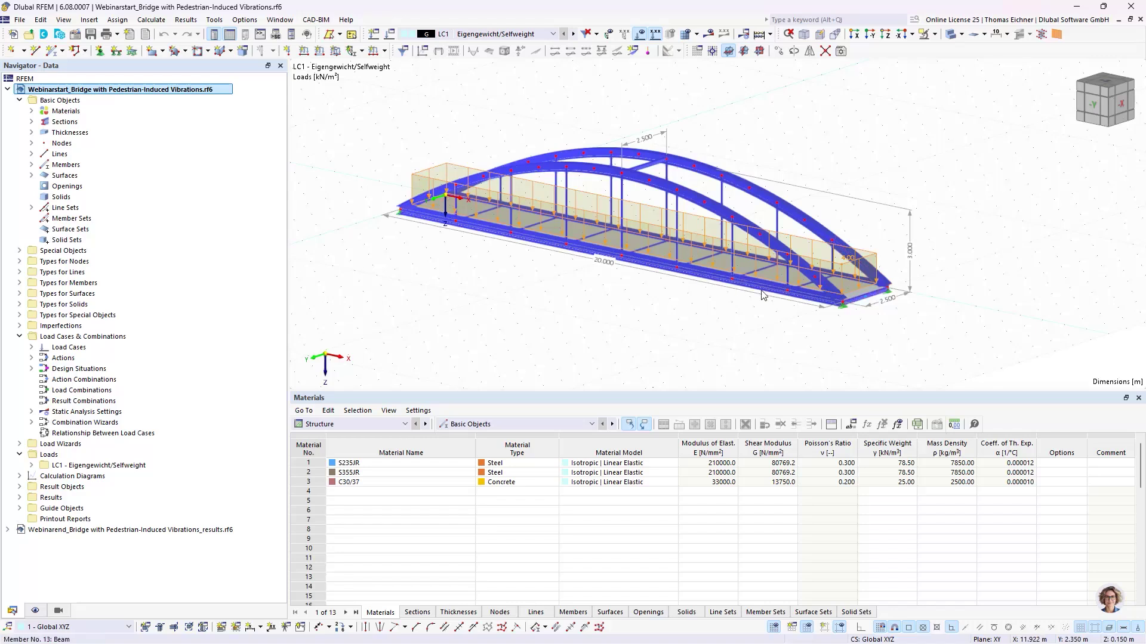
pyautogui.click(719, 247)
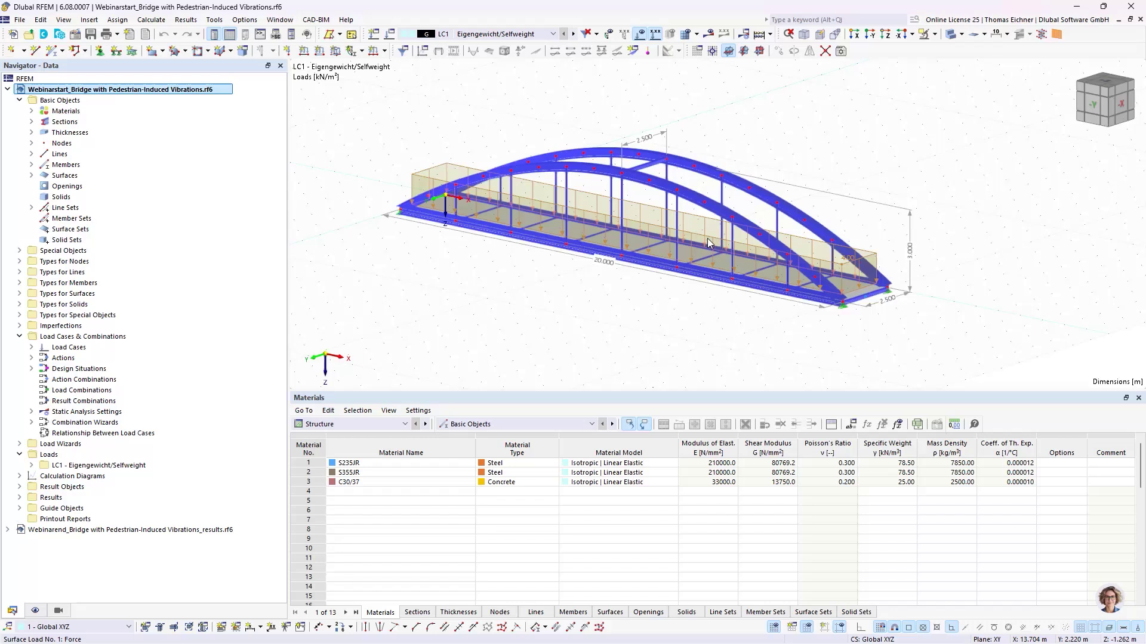
pyautogui.click(671, 315)
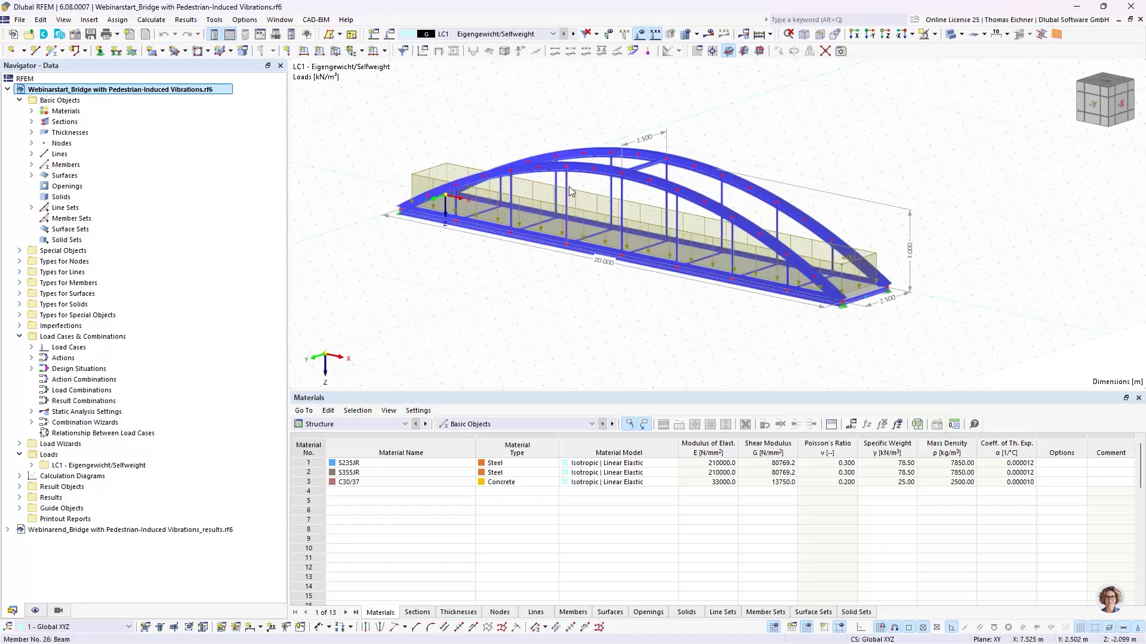
pyautogui.moveTo(509, 112); pyautogui.dragTo(510, 140, button='middle')
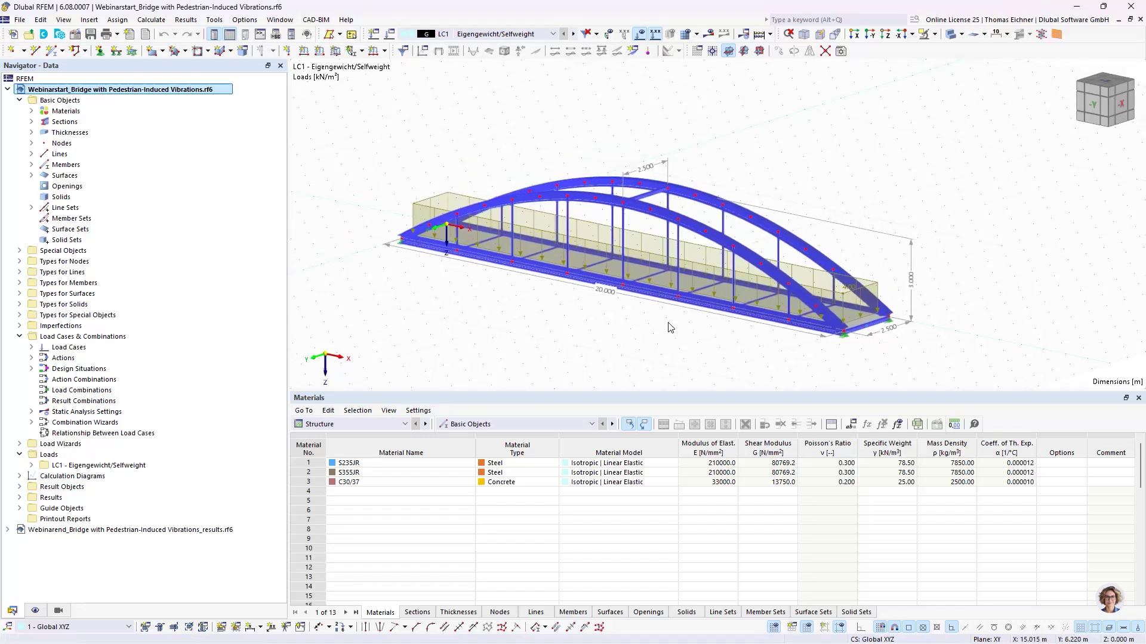
# Step: Activate the Modal Analysis add-on in the model's base data
pyautogui.click(76, 39)
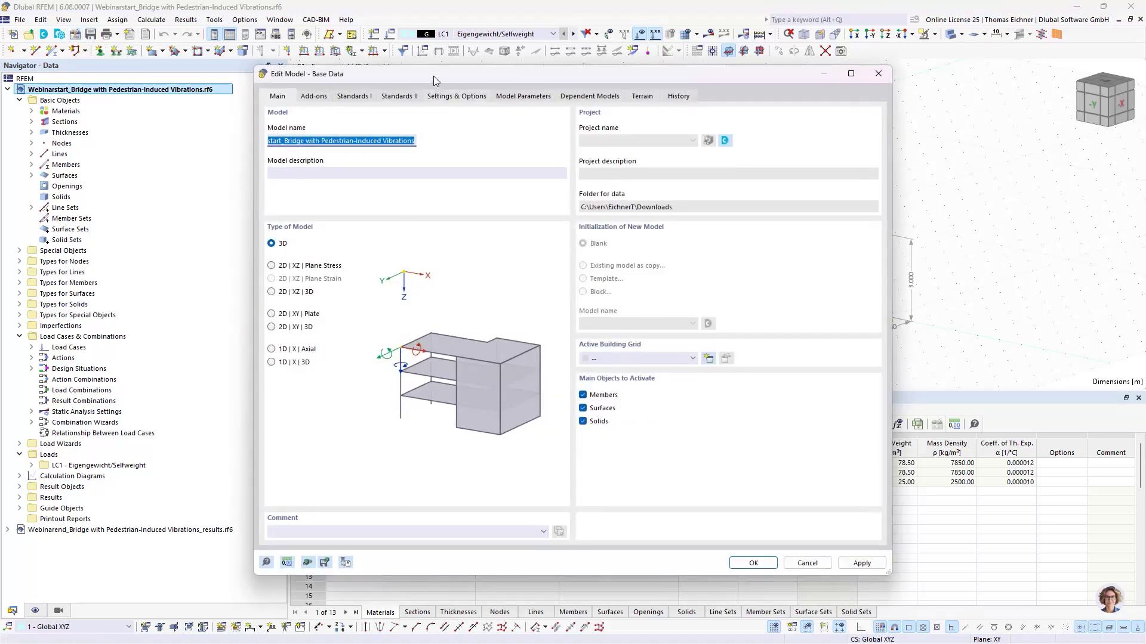
pyautogui.moveTo(434, 76); pyautogui.dragTo(483, 131)
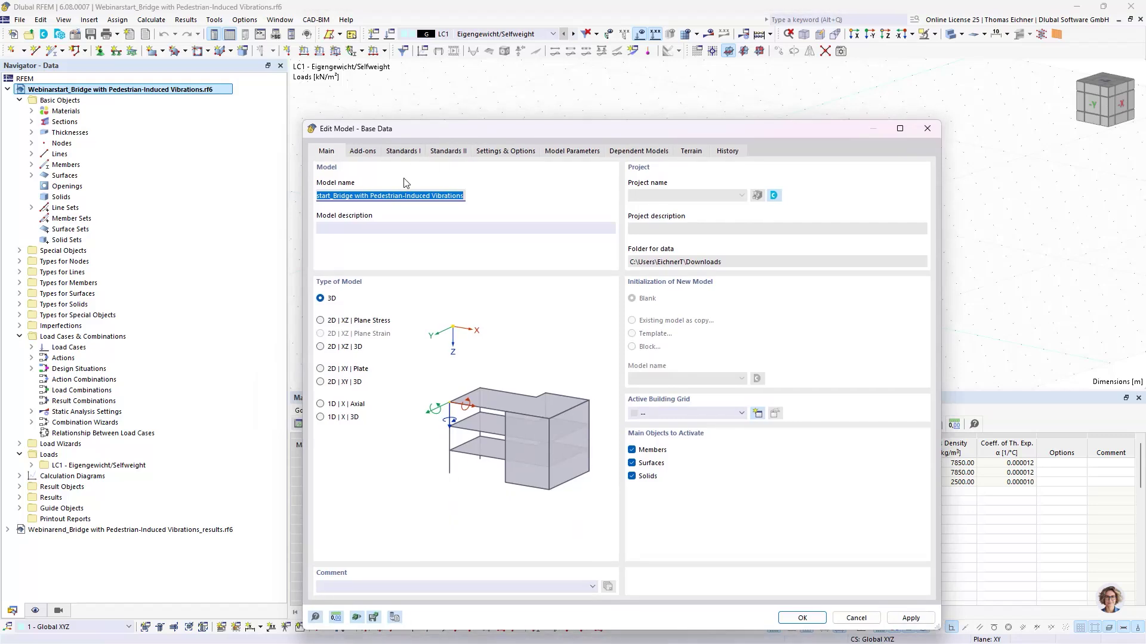
pyautogui.click(361, 152)
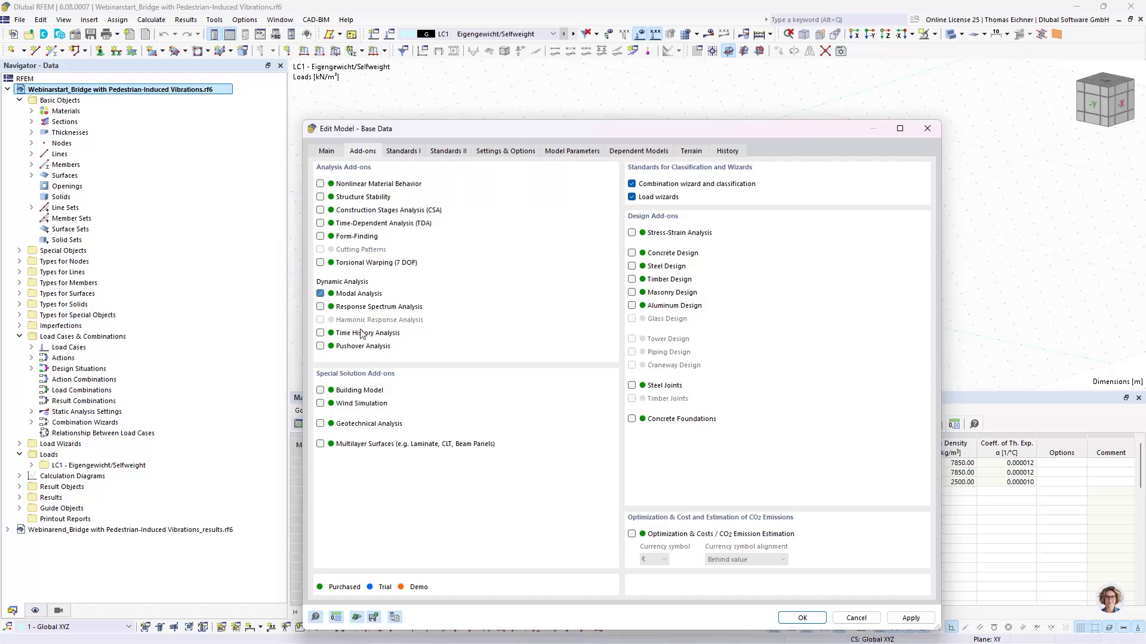
pyautogui.click(321, 293)
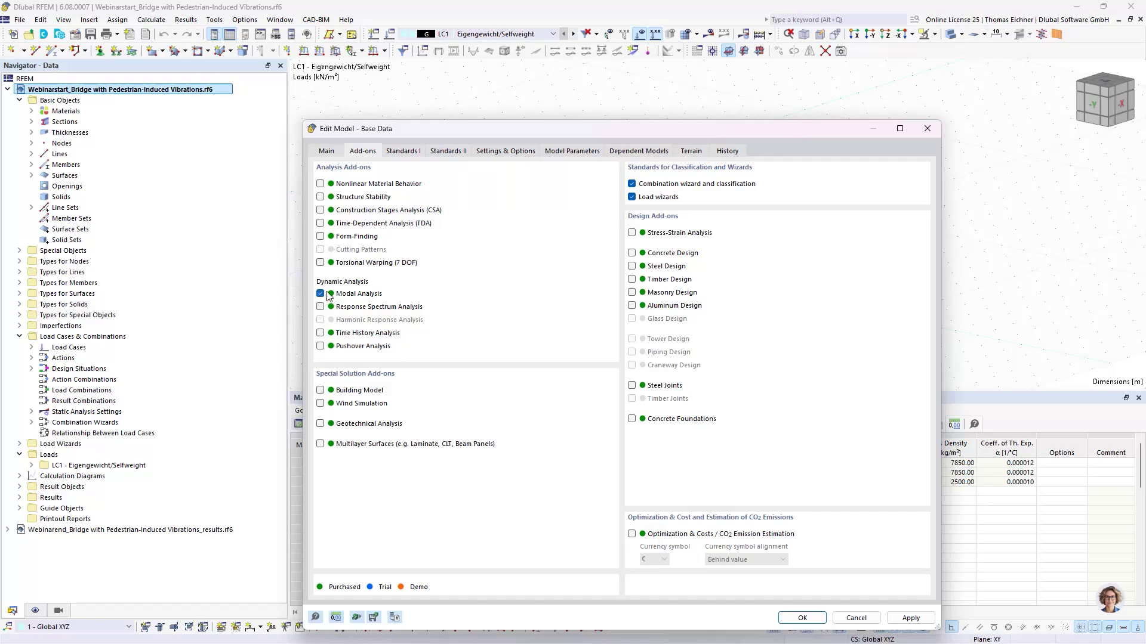
pyautogui.click(802, 618)
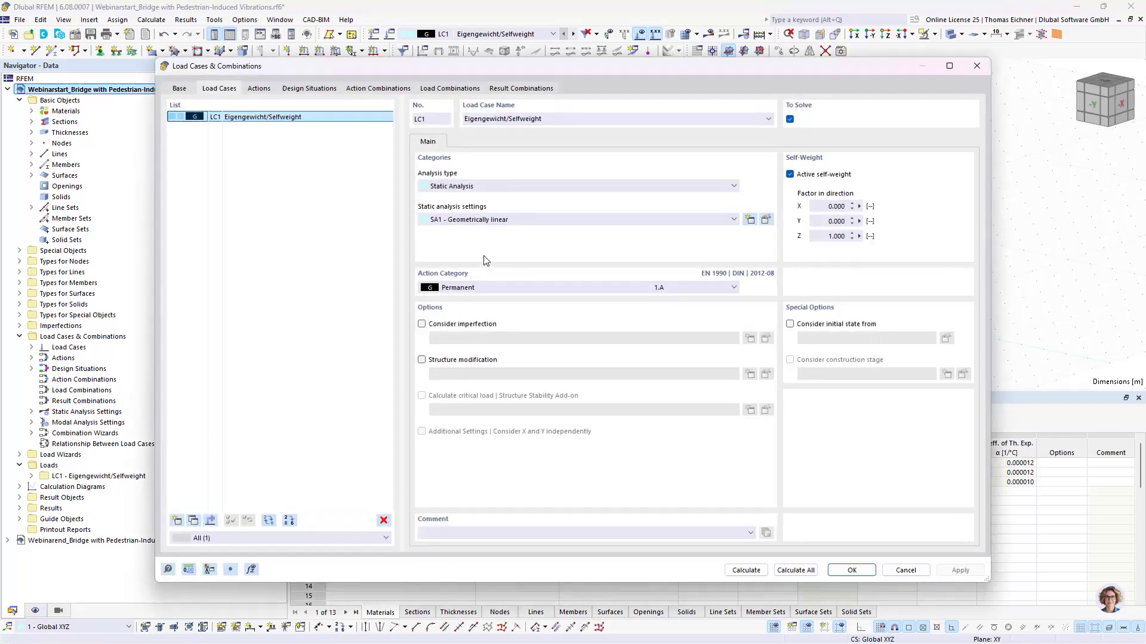
# Step: Copy load case LC1 as LC2 and set the copy's analysis type to Modal Analysis
pyautogui.click(201, 522)
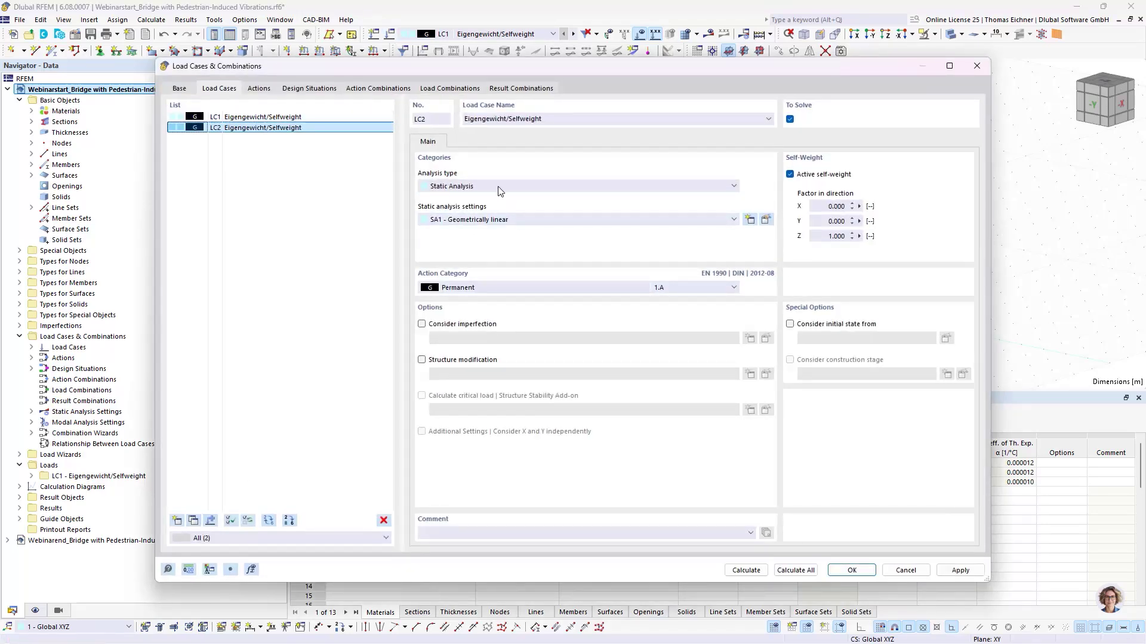
pyautogui.click(493, 220)
pyautogui.click(491, 187)
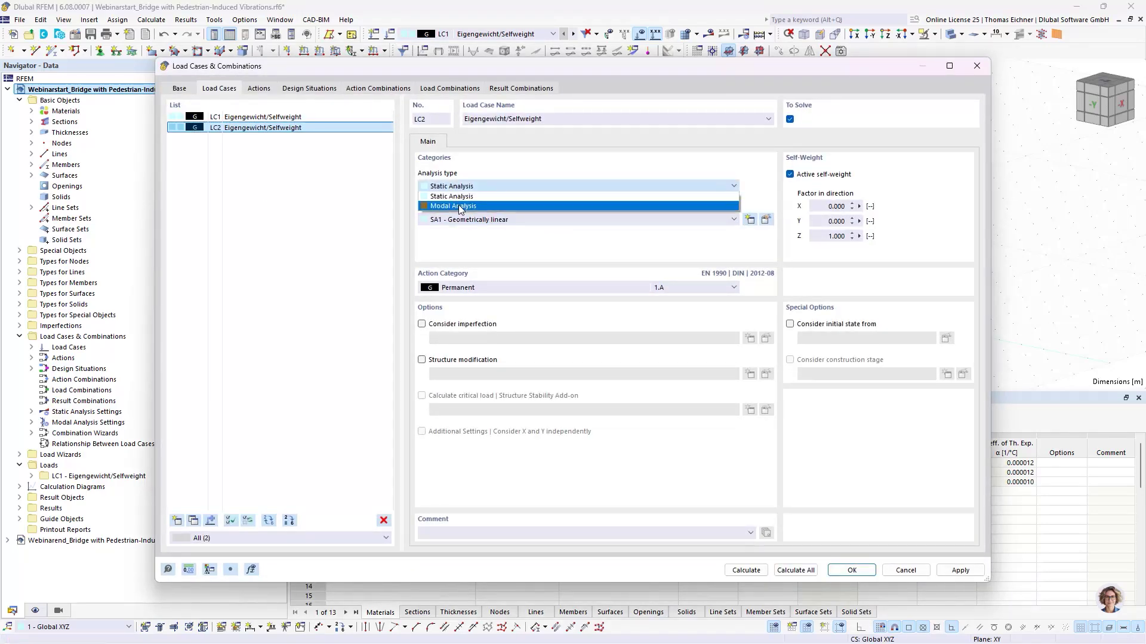
pyautogui.click(468, 205)
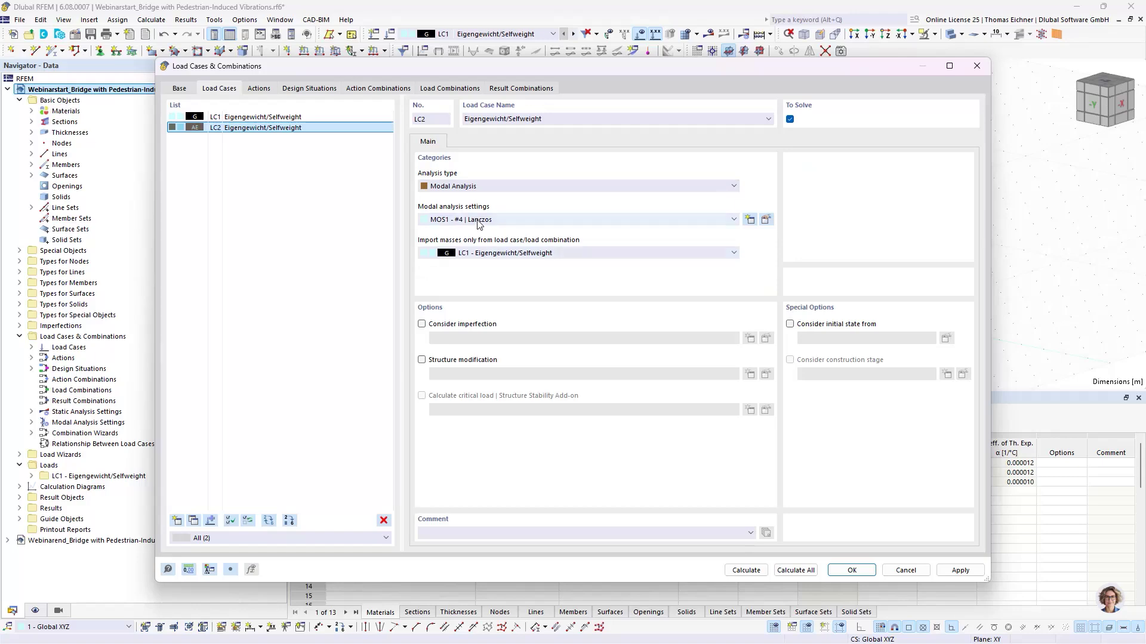
# Step: Set the number of modes to 20 in LC2's modal analysis settings MOS1 and calculate the load case
pyautogui.click(765, 219)
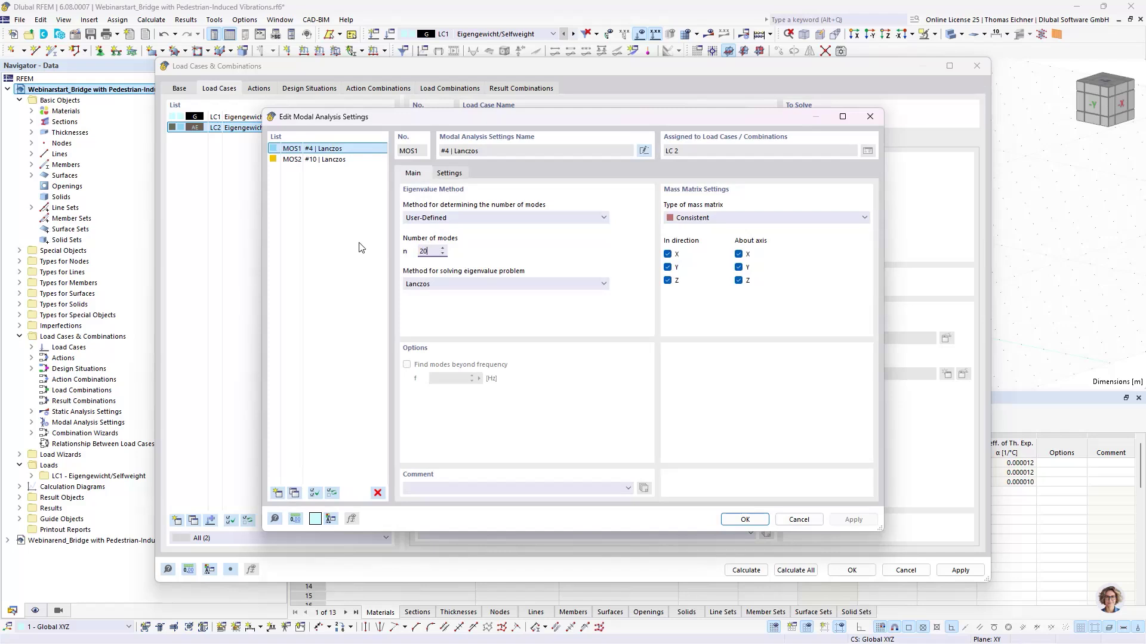
pyautogui.click(444, 217)
pyautogui.click(441, 227)
pyautogui.moveTo(433, 251); pyautogui.dragTo(416, 249)
pyautogui.click(442, 175)
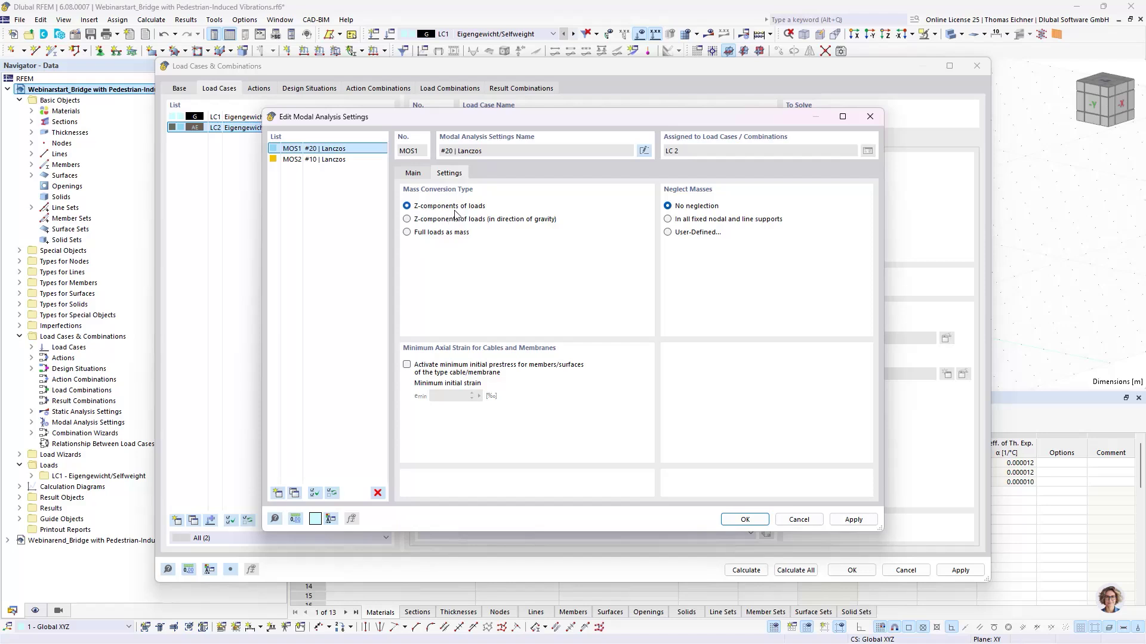
pyautogui.click(413, 173)
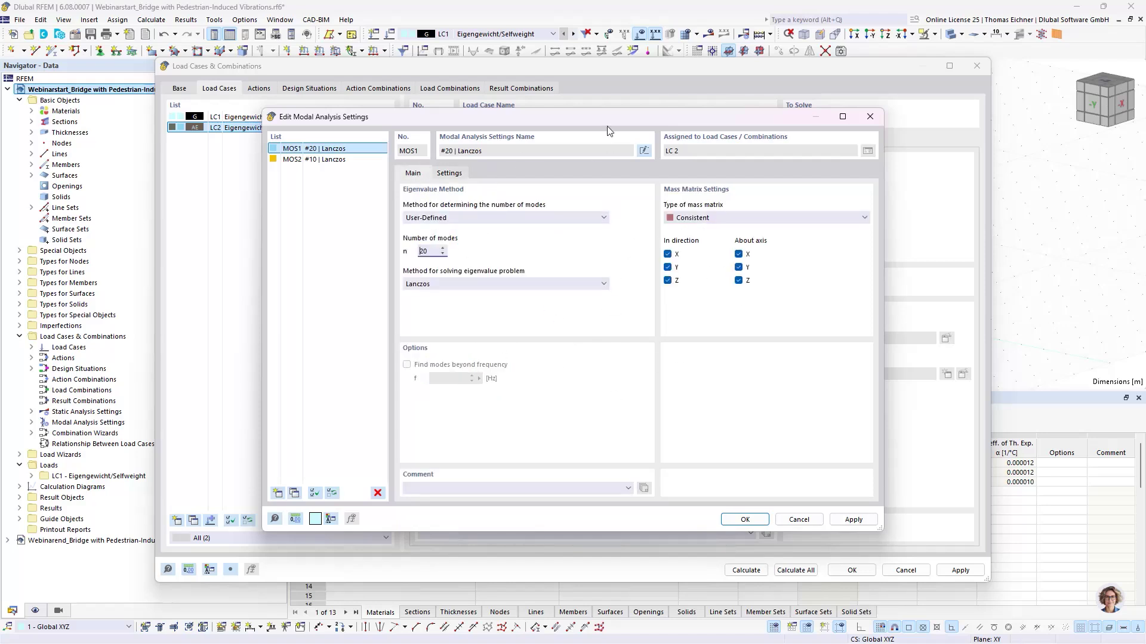
pyautogui.moveTo(605, 111); pyautogui.dragTo(534, 118)
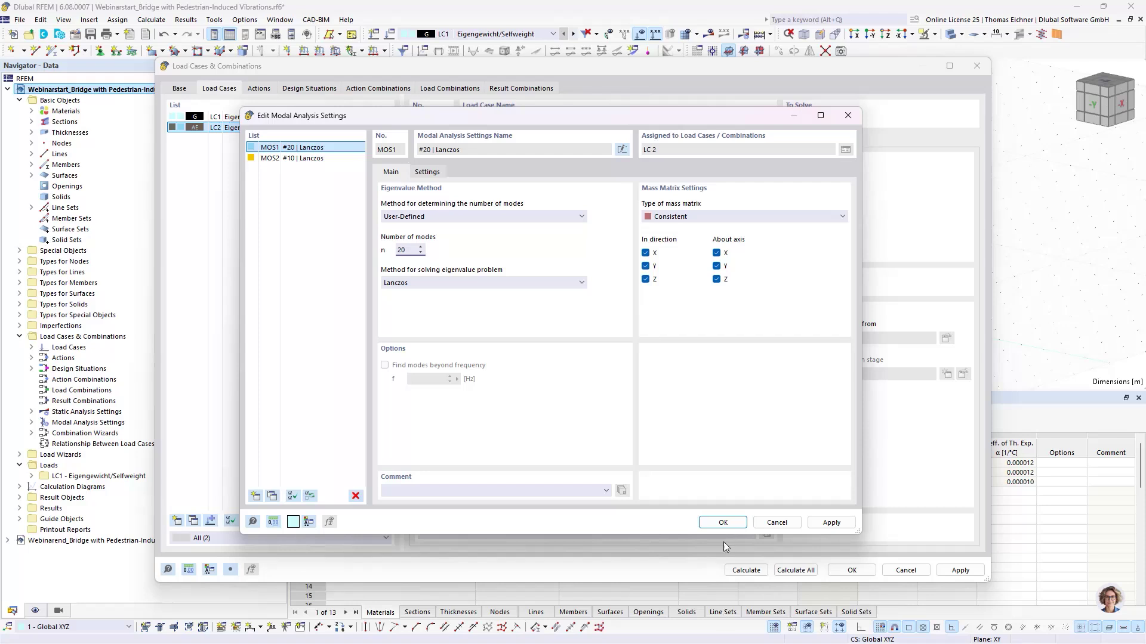
pyautogui.click(722, 522)
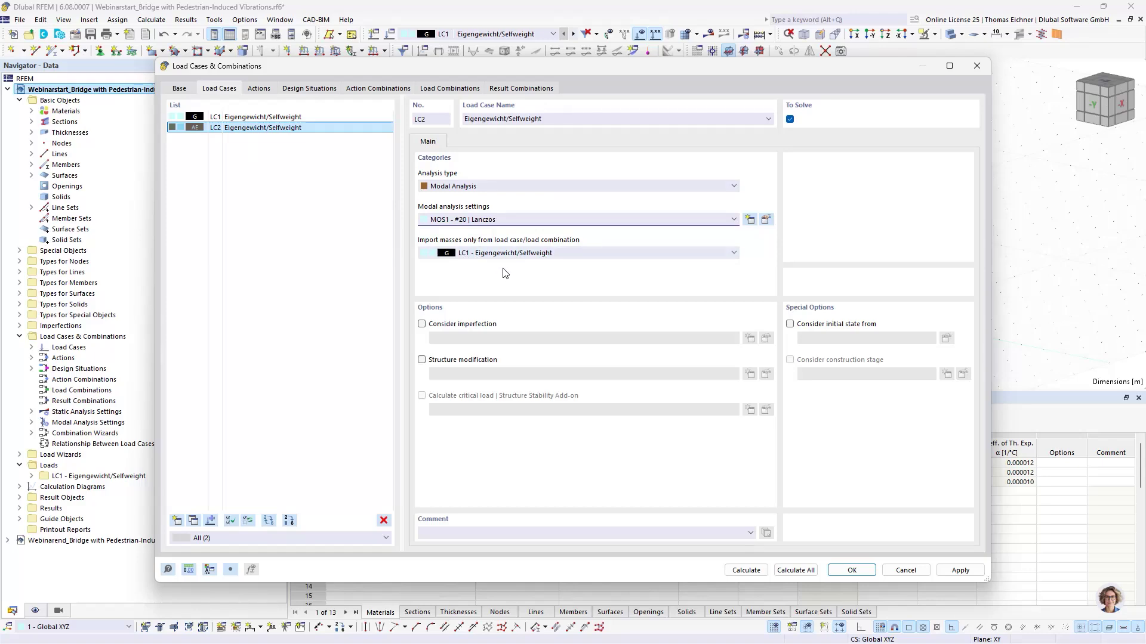
pyautogui.click(746, 570)
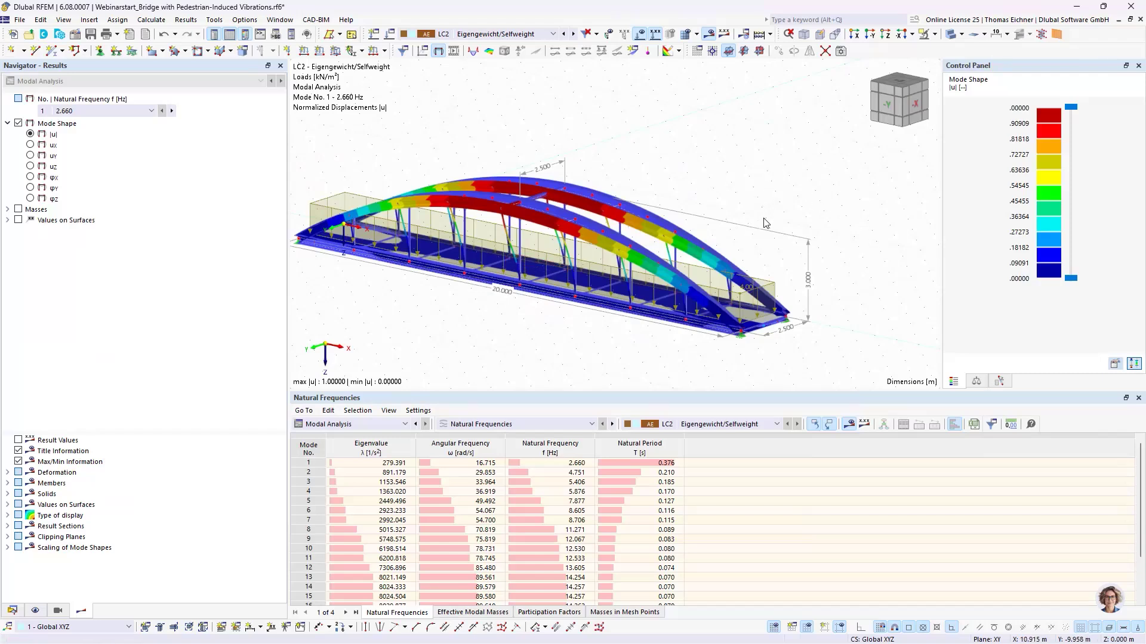
# Step: Examine the first mode shape of the bridge, looking along its length at how the arches and deck displace
pyautogui.moveTo(758, 222)
pyautogui.keyDown('ctrl'); pyautogui.mouseDown(button='middle')
pyautogui.moveTo(661, 230)
pyautogui.moveTo(661, 211)
pyautogui.moveTo(663, 233)
pyautogui.moveTo(665, 218)
pyautogui.moveTo(727, 227)
pyautogui.mouseUp(button='middle'); pyautogui.keyUp('ctrl')
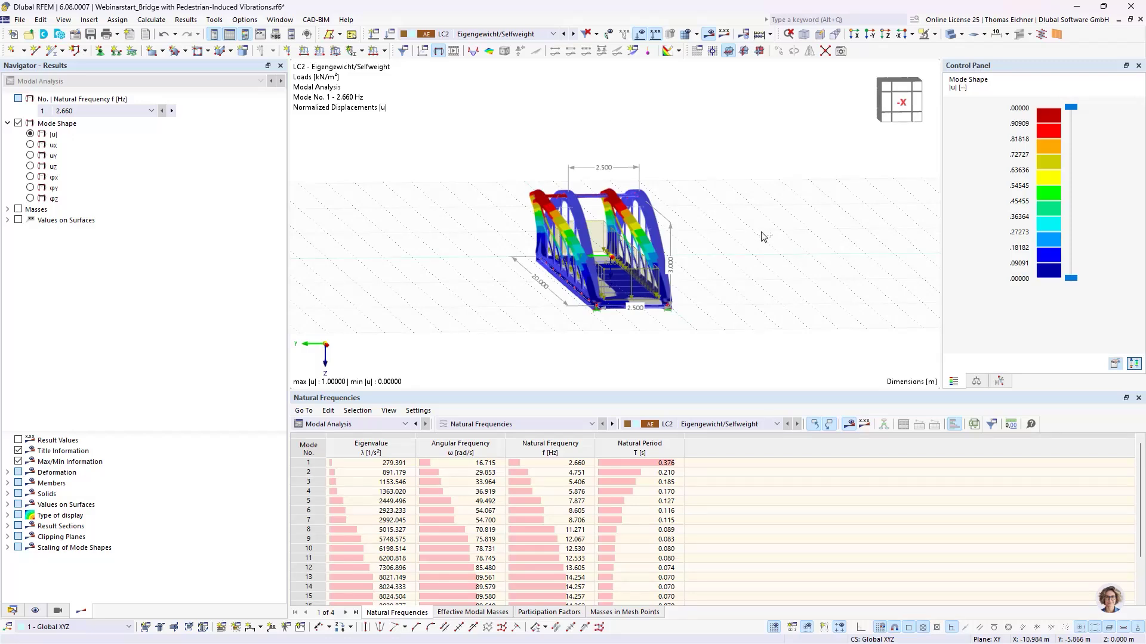
pyautogui.keyDown('ctrl'); pyautogui.moveTo(762, 237); pyautogui.dragTo(734, 276, button='middle'); pyautogui.keyUp('ctrl')
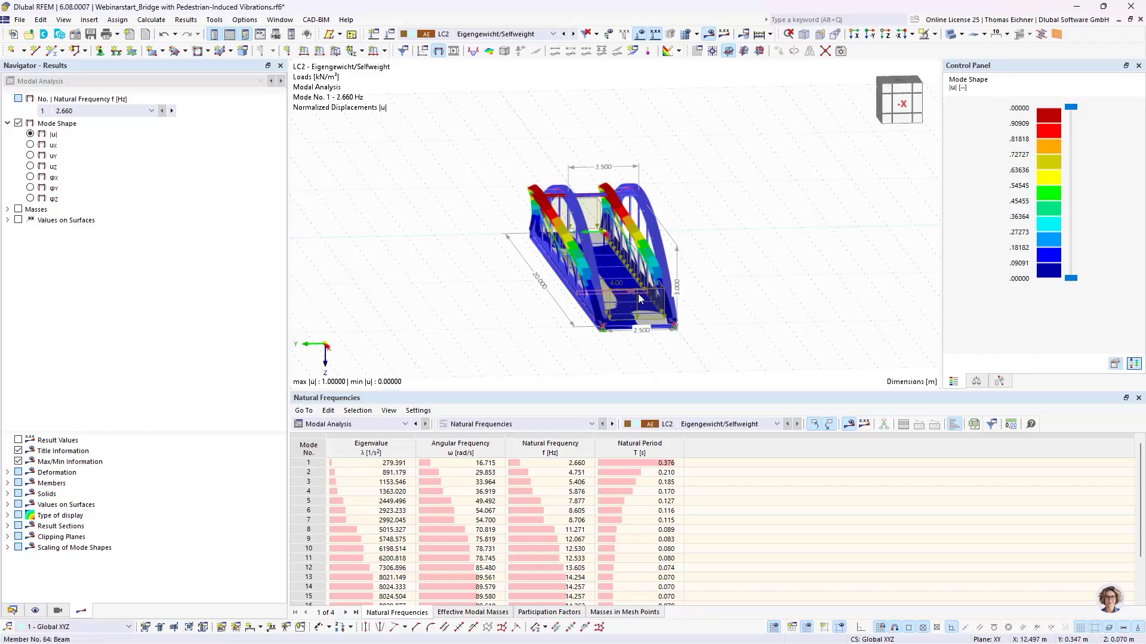
pyautogui.moveTo(637, 297); pyautogui.dragTo(572, 279, button='middle')
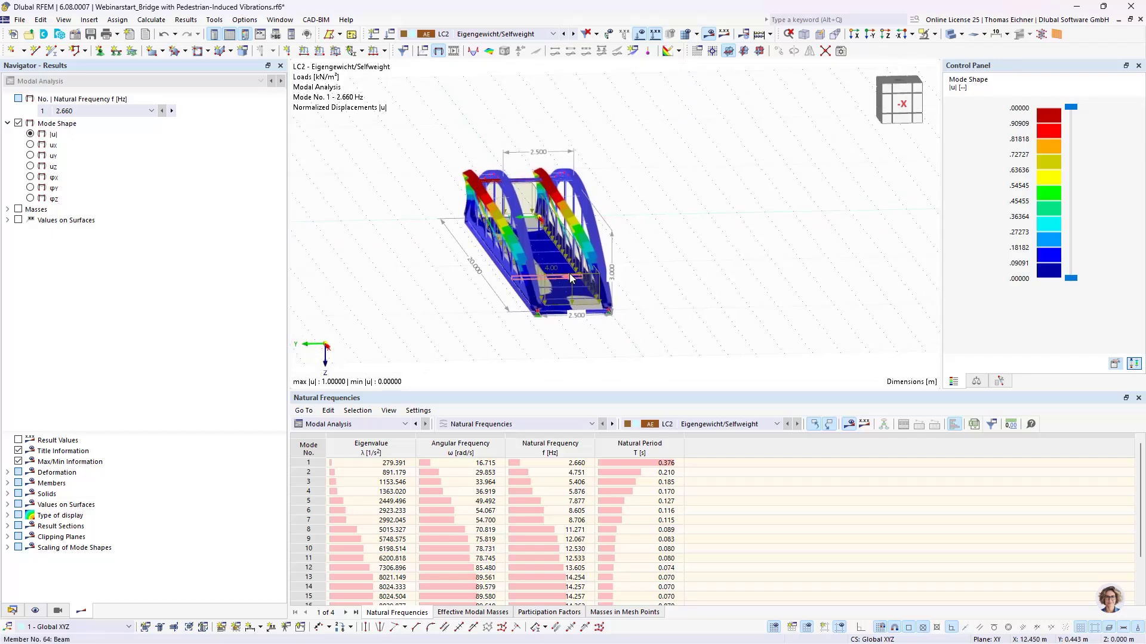
pyautogui.moveTo(693, 342); pyautogui.dragTo(650, 340, button='middle')
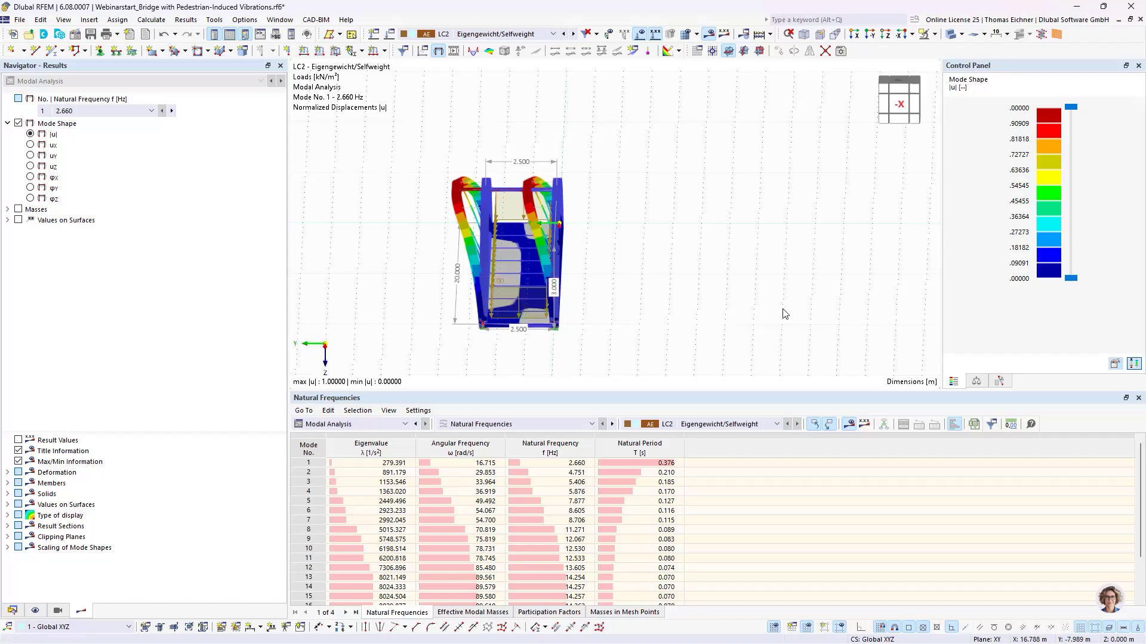
pyautogui.moveTo(654, 232)
pyautogui.keyDown('ctrl'); pyautogui.mouseDown(button='middle')
pyautogui.moveTo(711, 220)
pyautogui.moveTo(655, 231)
pyautogui.mouseUp(button='middle'); pyautogui.keyUp('ctrl')
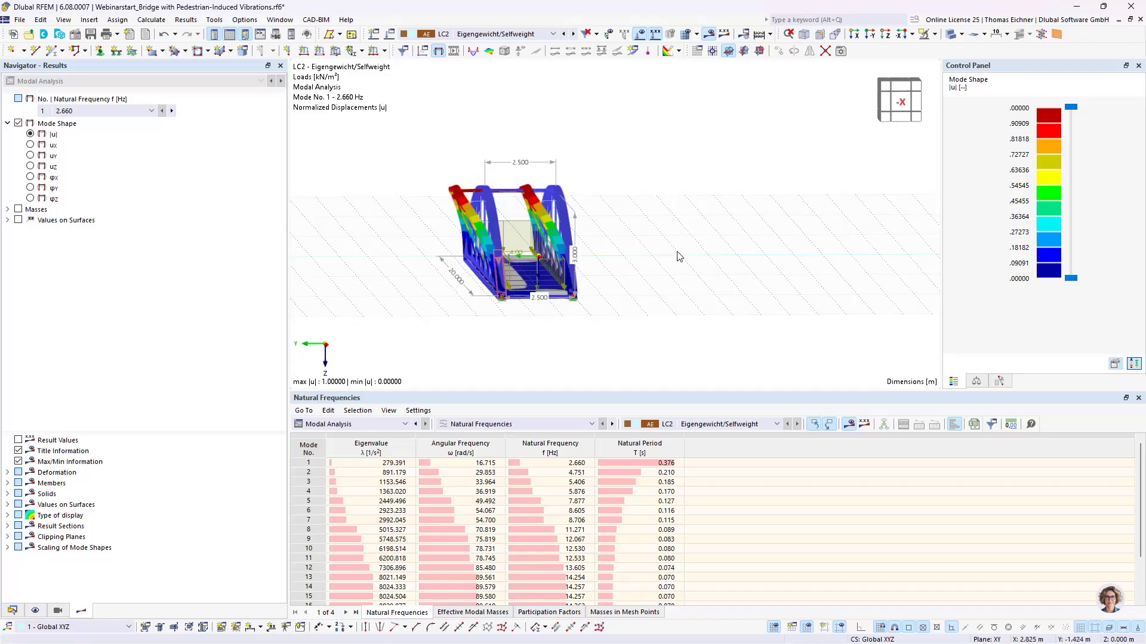
pyautogui.moveTo(648, 248)
pyautogui.keyDown('ctrl'); pyautogui.mouseDown(button='middle')
pyautogui.moveTo(673, 248)
pyautogui.moveTo(657, 248)
pyautogui.mouseUp(button='middle'); pyautogui.keyUp('ctrl')
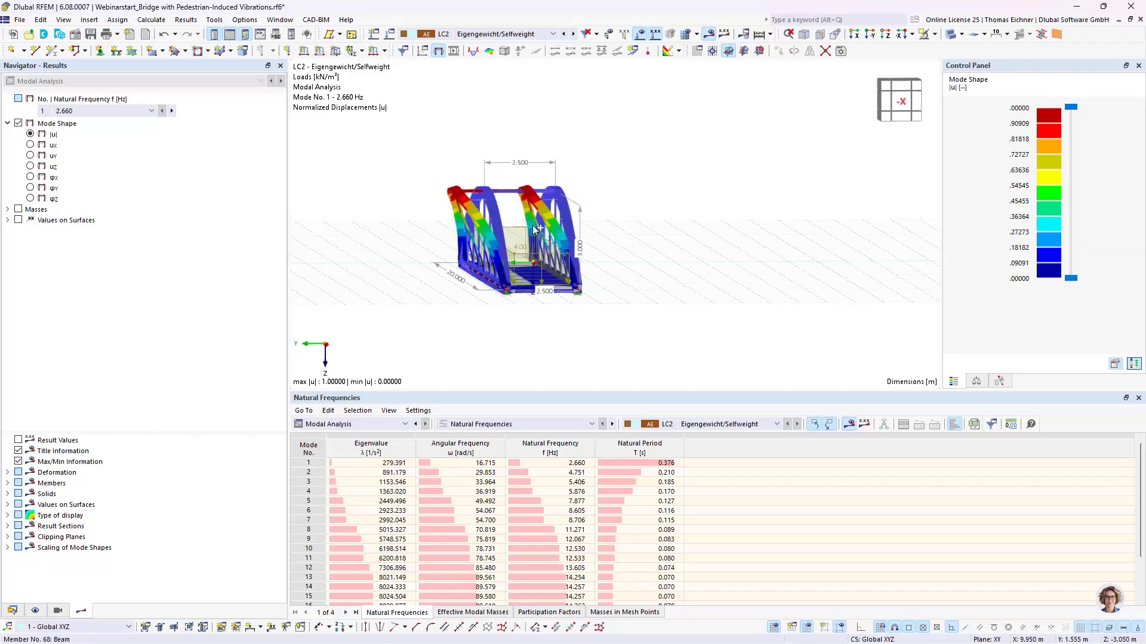
pyautogui.keyDown('ctrl'); pyautogui.moveTo(532, 224); pyautogui.dragTo(609, 225, button='middle'); pyautogui.keyUp('ctrl')
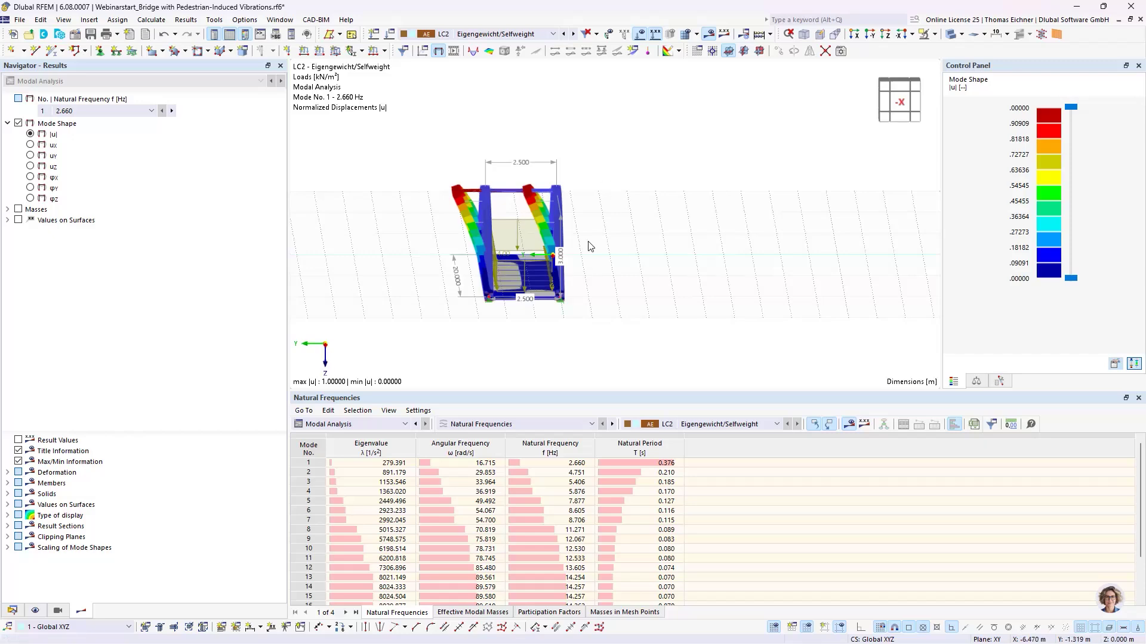
pyautogui.keyDown('ctrl'); pyautogui.moveTo(638, 182); pyautogui.dragTo(649, 216, button='middle'); pyautogui.keyUp('ctrl')
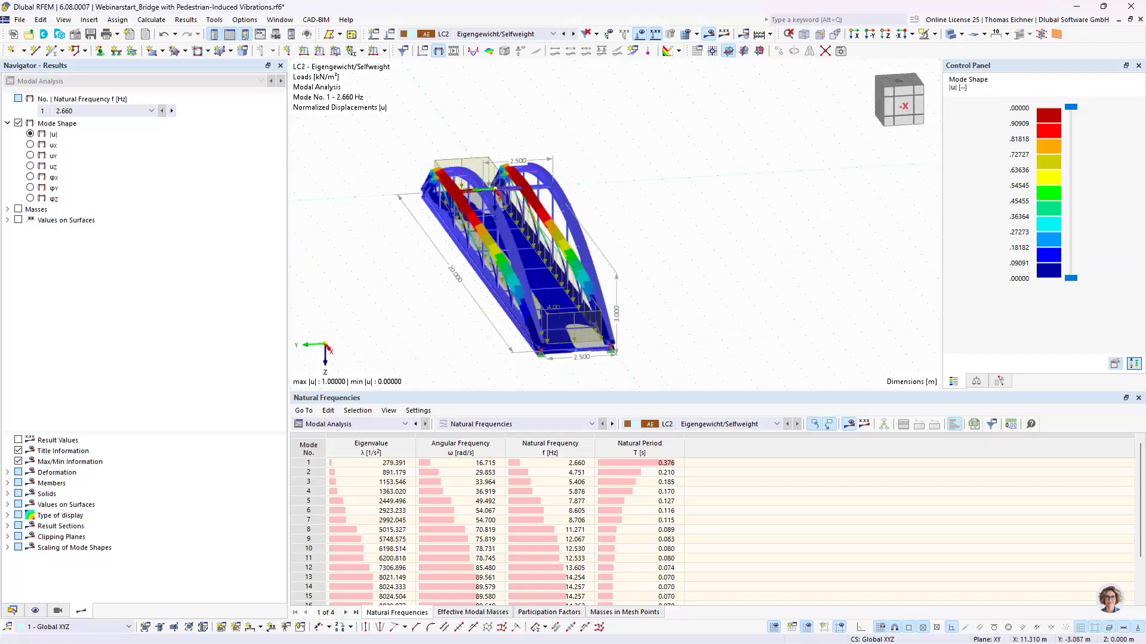
# Step: Display the mode shape of mode 2 and examine the arch and deck deformation in side view
pyautogui.click(572, 472)
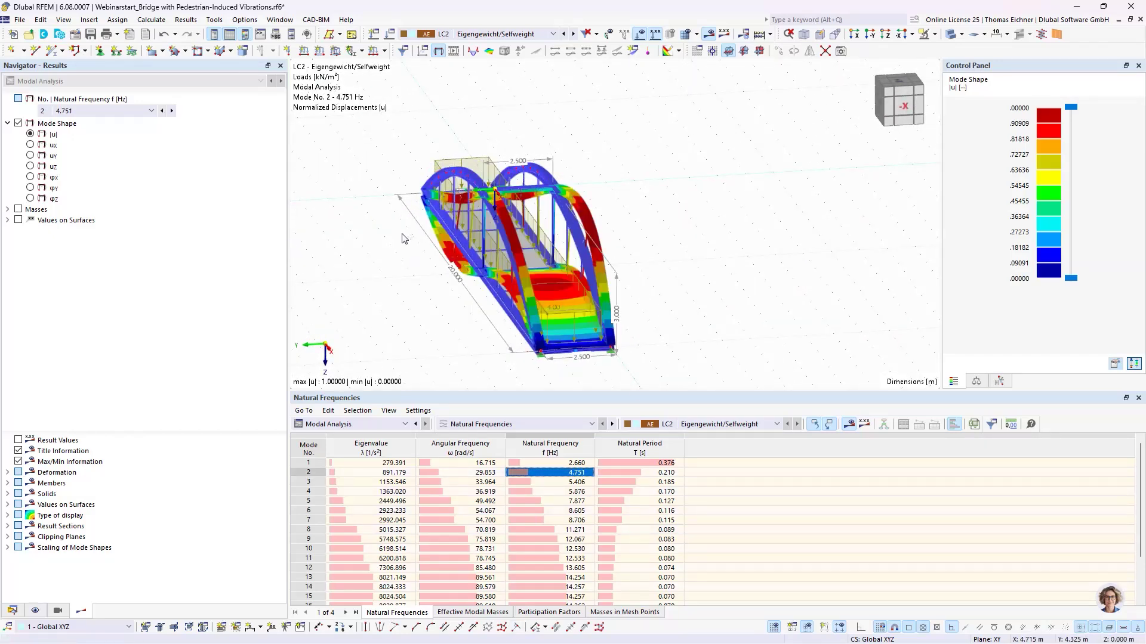
pyautogui.keyDown('ctrl'); pyautogui.moveTo(407, 238); pyautogui.dragTo(540, 112, button='middle'); pyautogui.keyUp('ctrl')
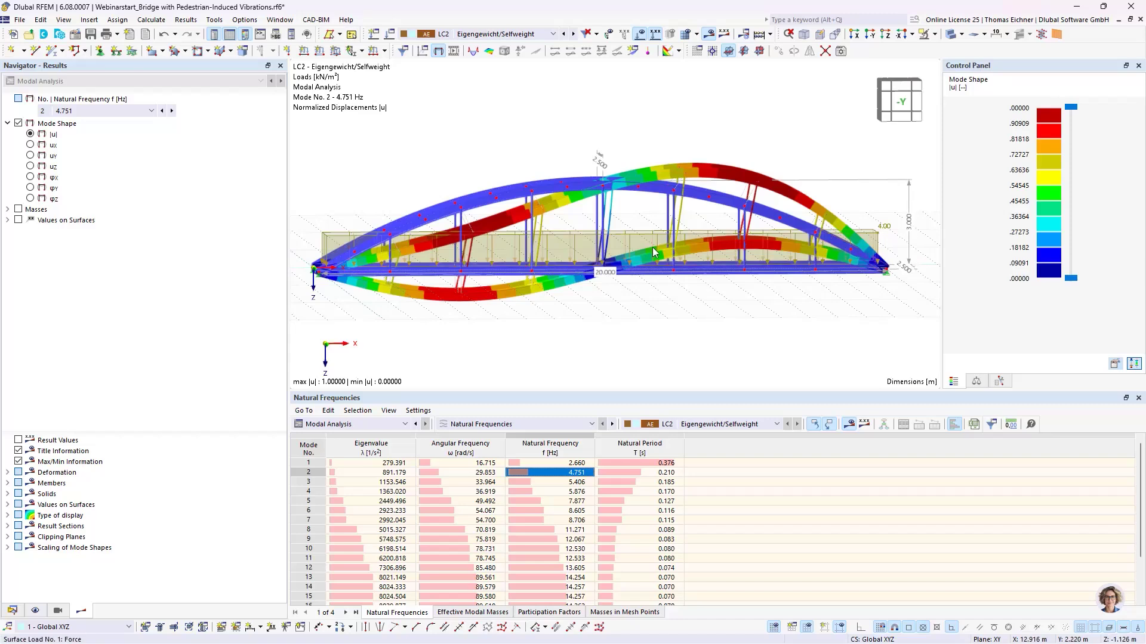
pyautogui.scroll(5, 582, 297)
pyautogui.scroll(-3, 608, 238)
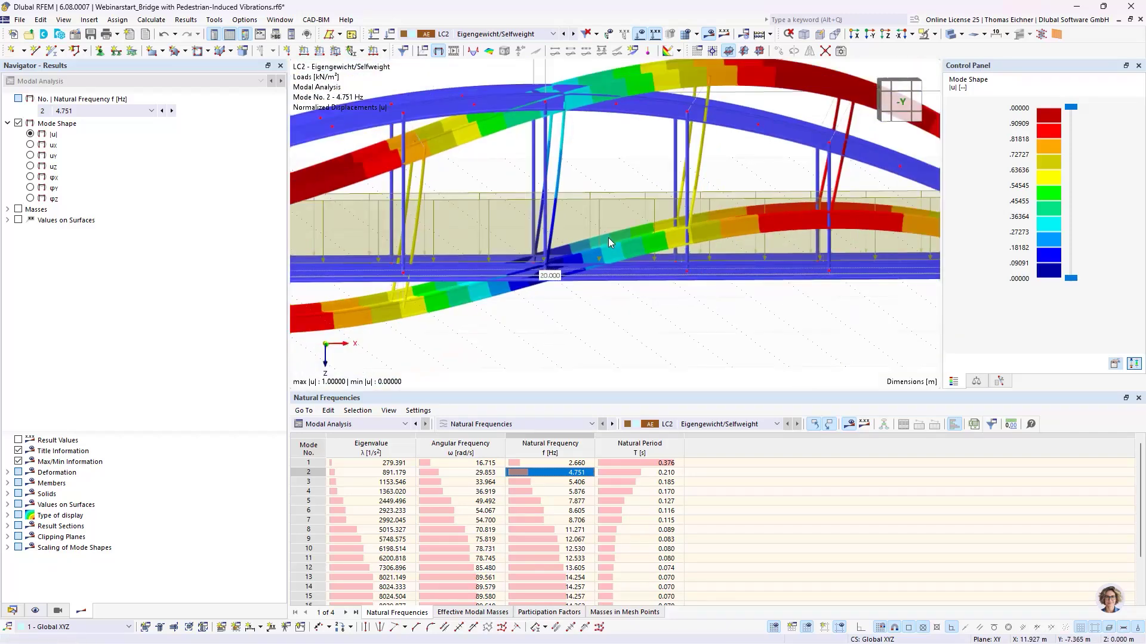
pyautogui.scroll(-5, 607, 237)
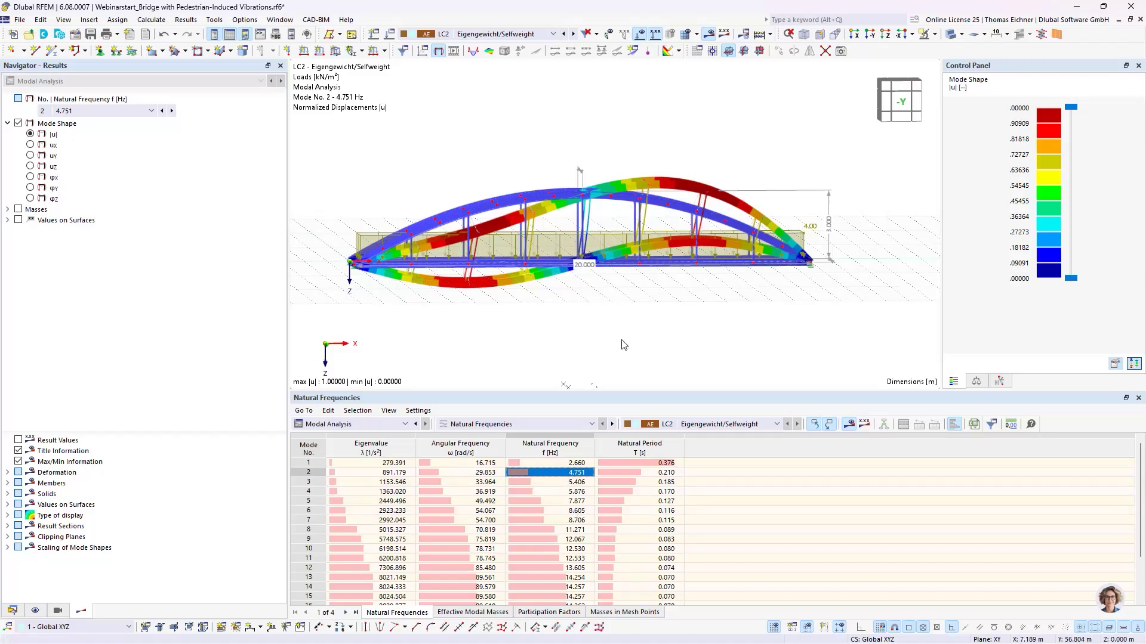
# Step: Examine the effective modal mass factors for rotation about Y, checking mode 2 against the other modes and their shapes
pyautogui.click(471, 612)
pyautogui.moveTo(513, 323); pyautogui.dragTo(632, 322, button='middle')
pyautogui.click(908, 472)
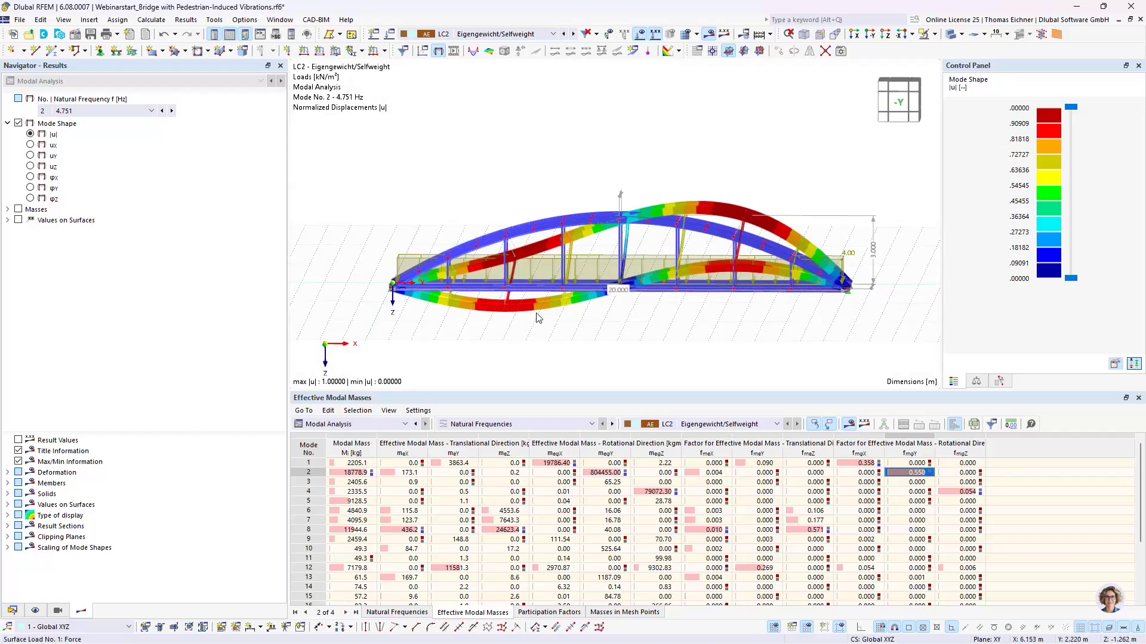
pyautogui.moveTo(632, 335); pyautogui.dragTo(659, 313, button='middle')
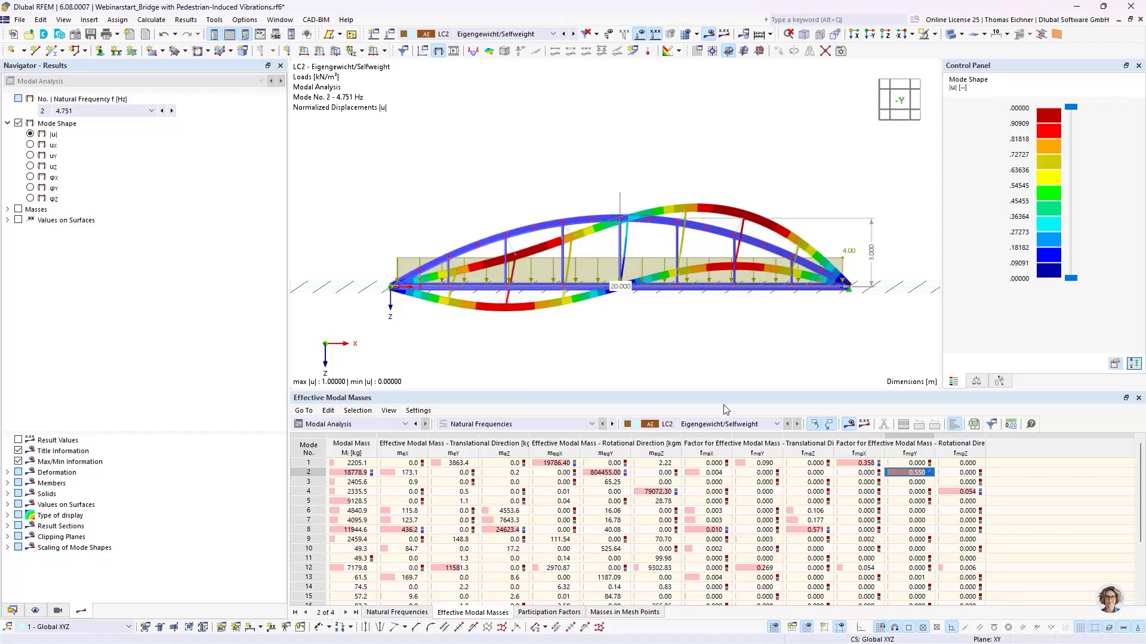
pyautogui.moveTo(917, 466); pyautogui.dragTo(919, 577)
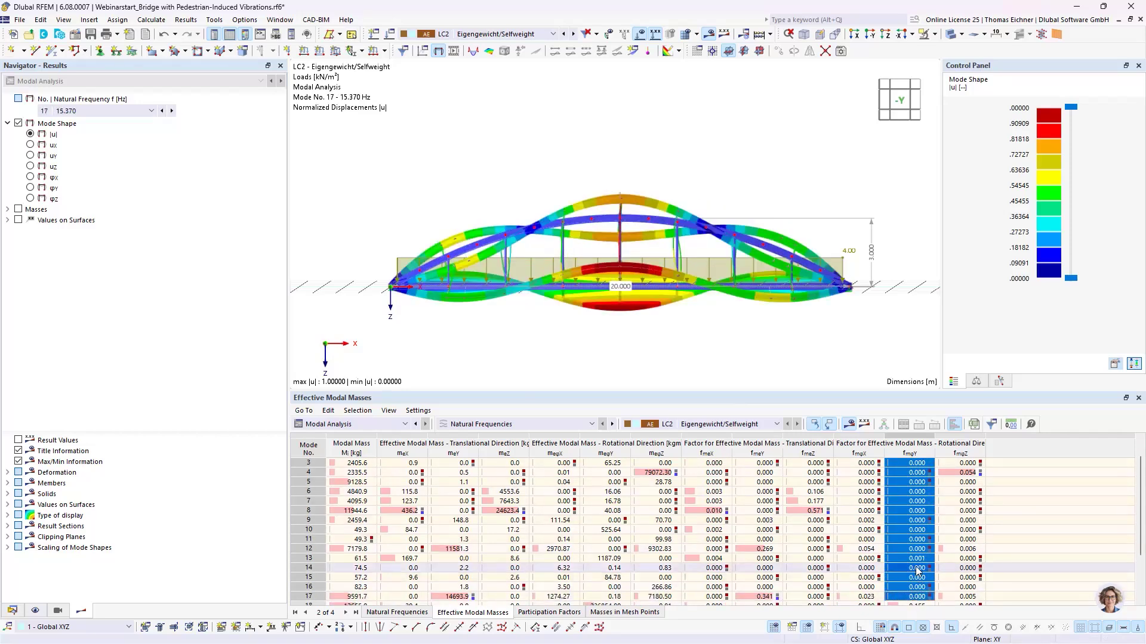
pyautogui.scroll(1, 918, 571)
pyautogui.click(909, 482)
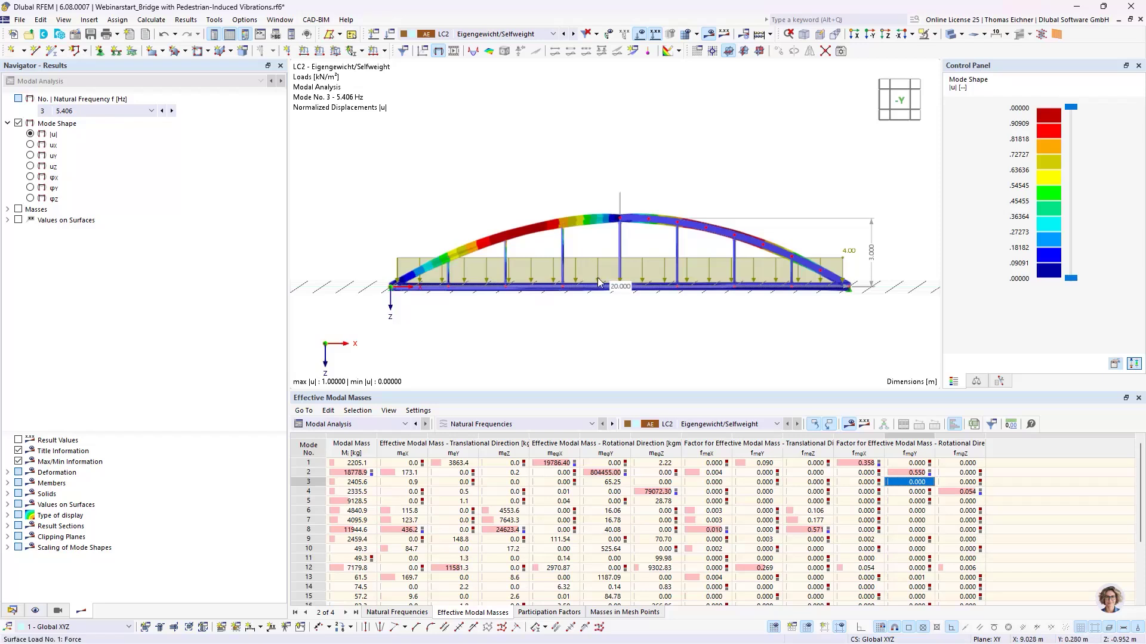
# Step: Check the effective modal mass factors in the Z direction and compare the mode shapes of modes 8 and 2
pyautogui.click(817, 459)
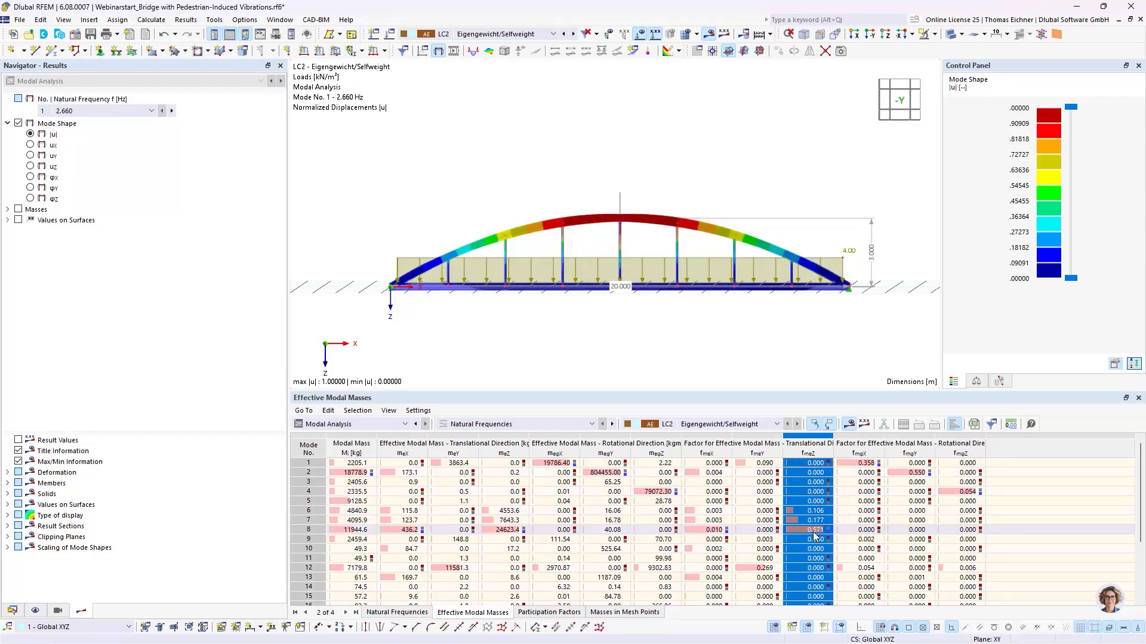
pyautogui.click(815, 530)
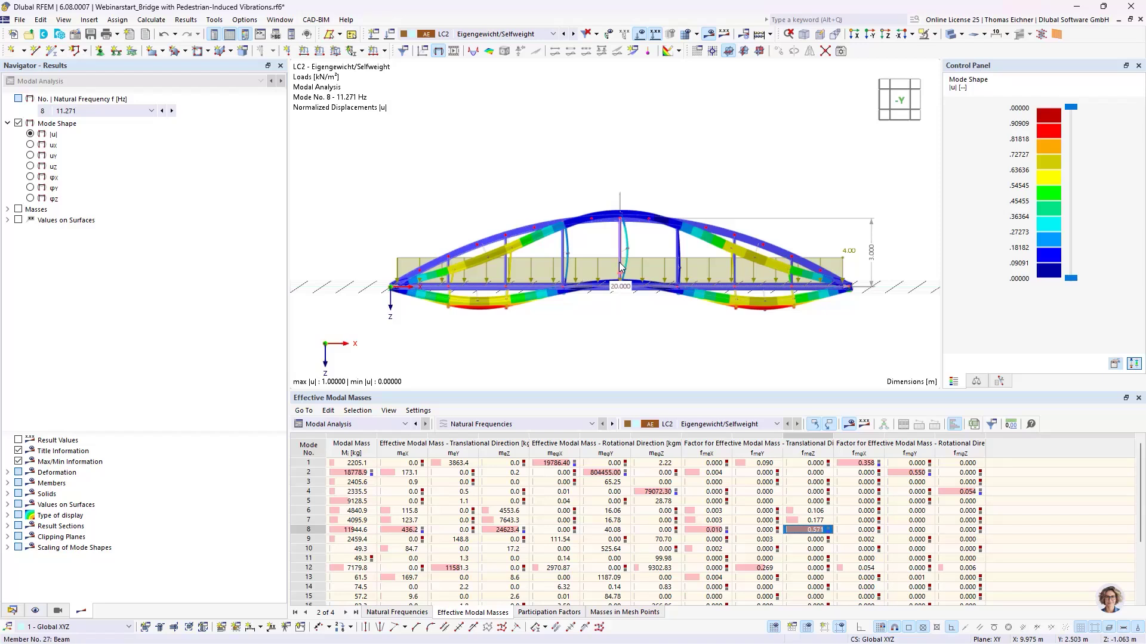
pyautogui.click(909, 472)
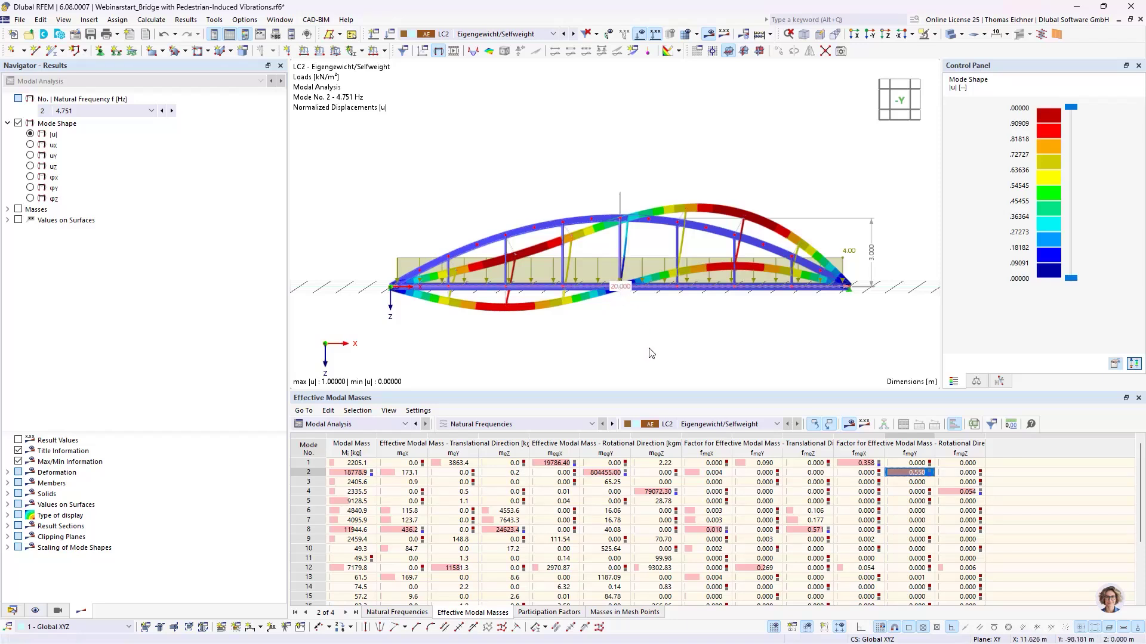
pyautogui.click(813, 531)
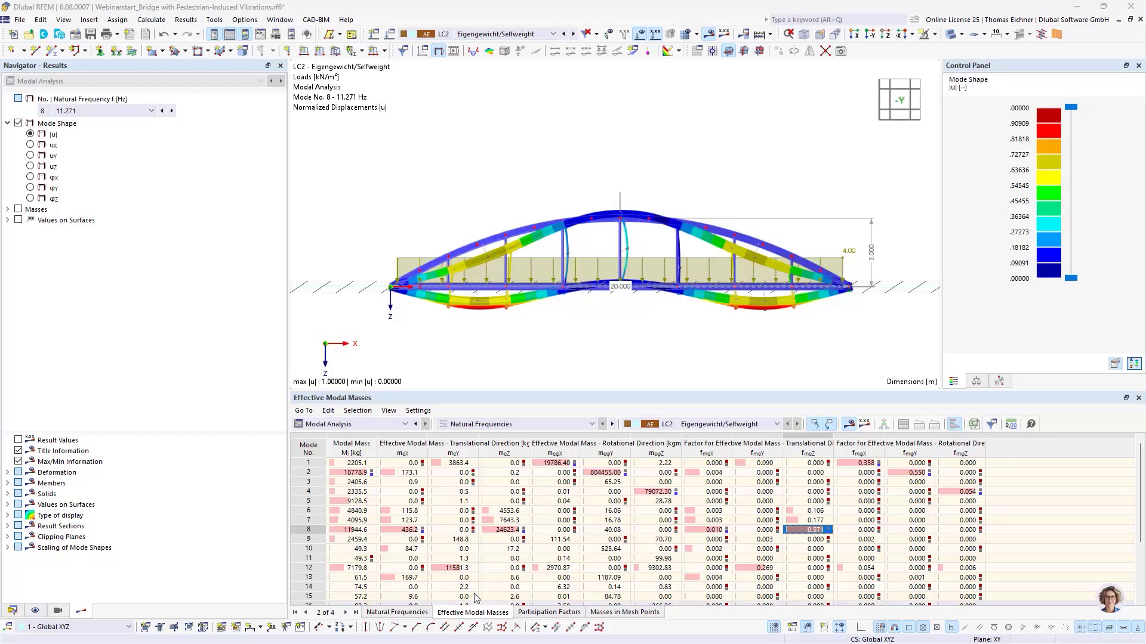
# Step: Return to the natural frequencies results and compare the frequencies and mode shapes of modes 2 and 8
pyautogui.click(587, 579)
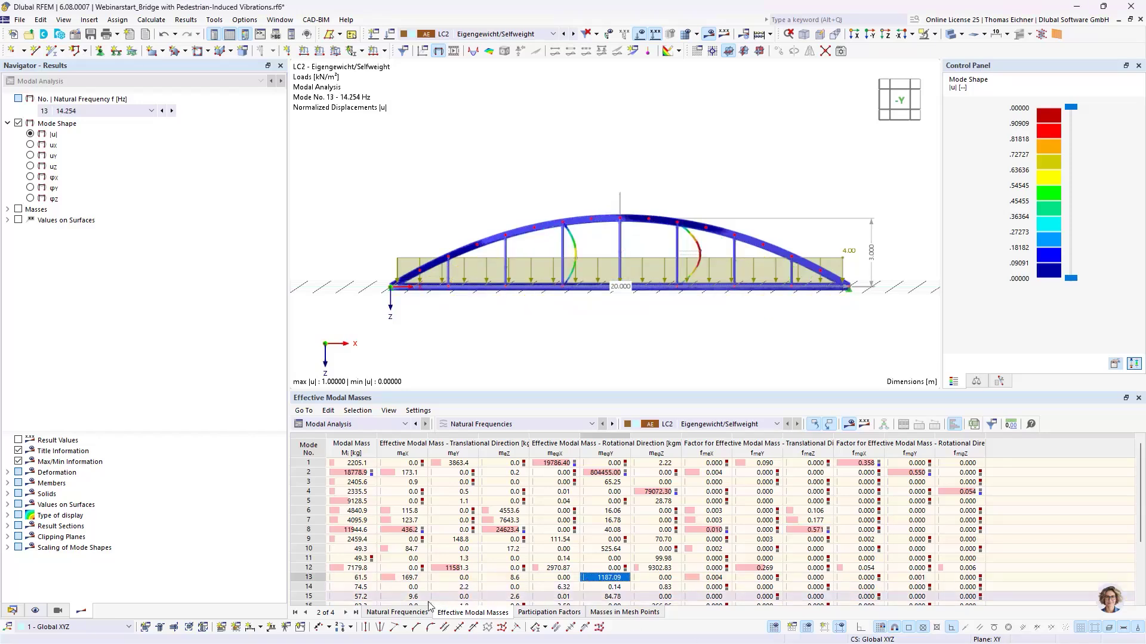
pyautogui.click(397, 612)
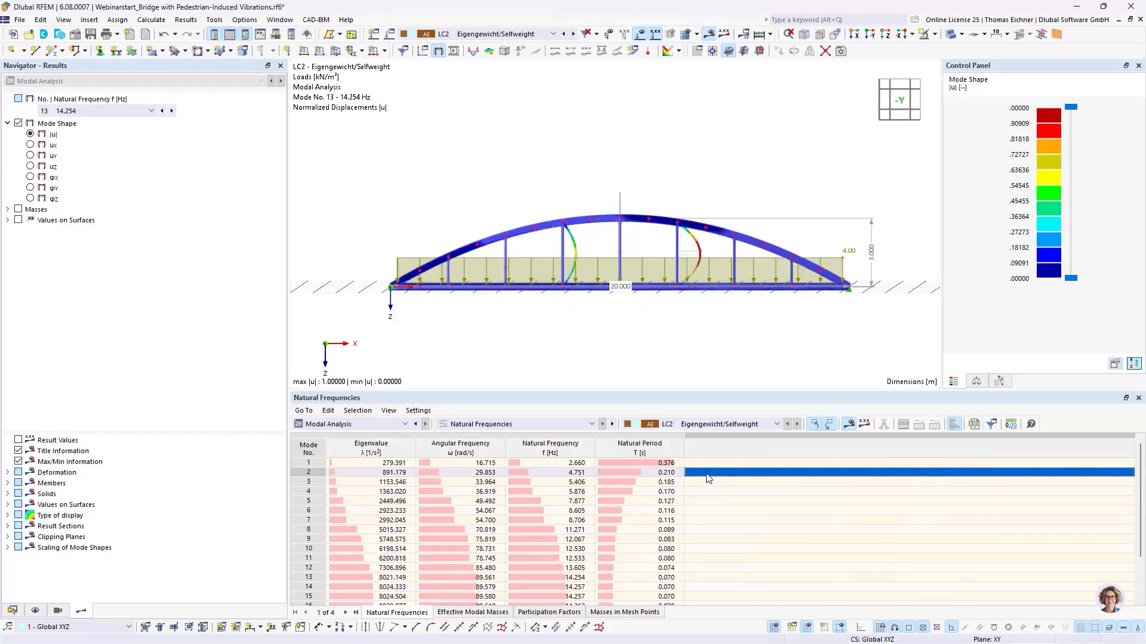
pyautogui.click(567, 473)
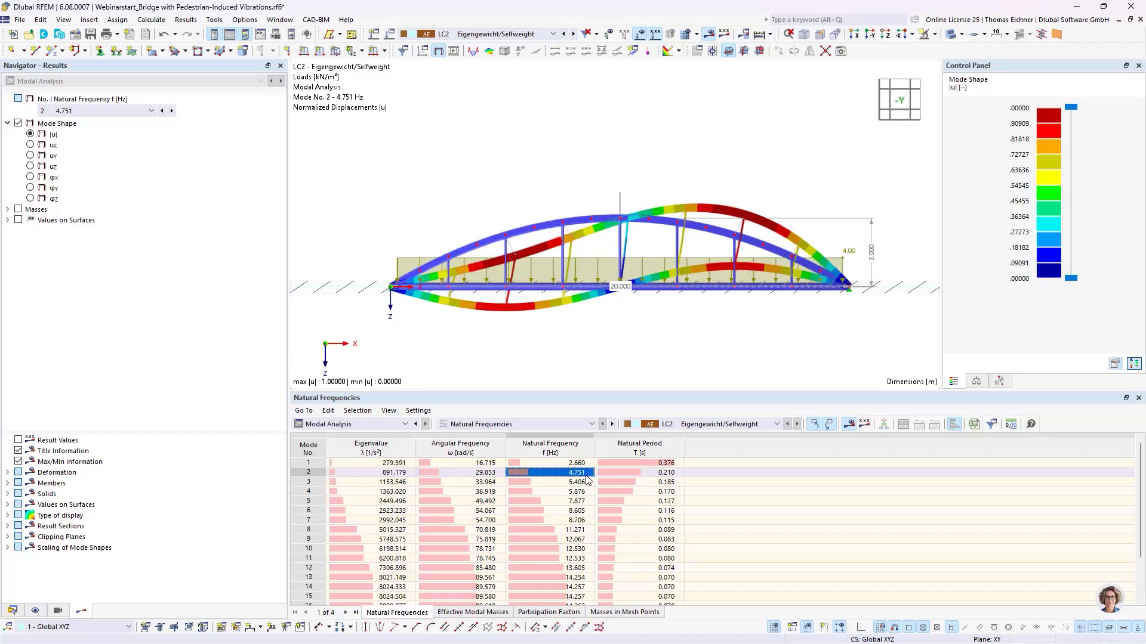
pyautogui.click(561, 530)
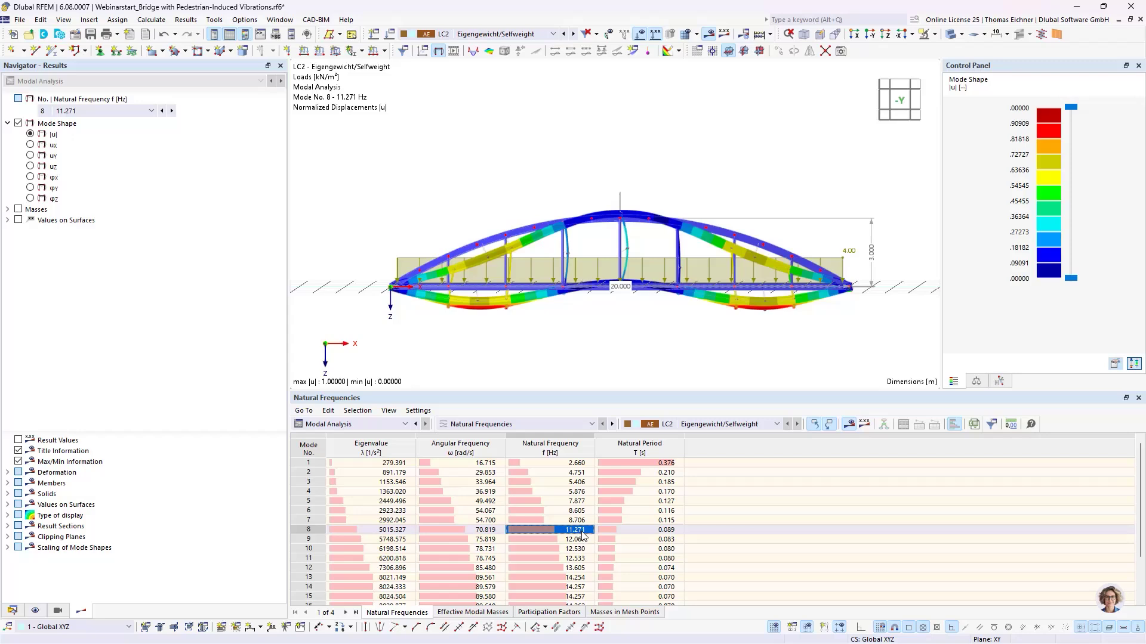
pyautogui.click(576, 473)
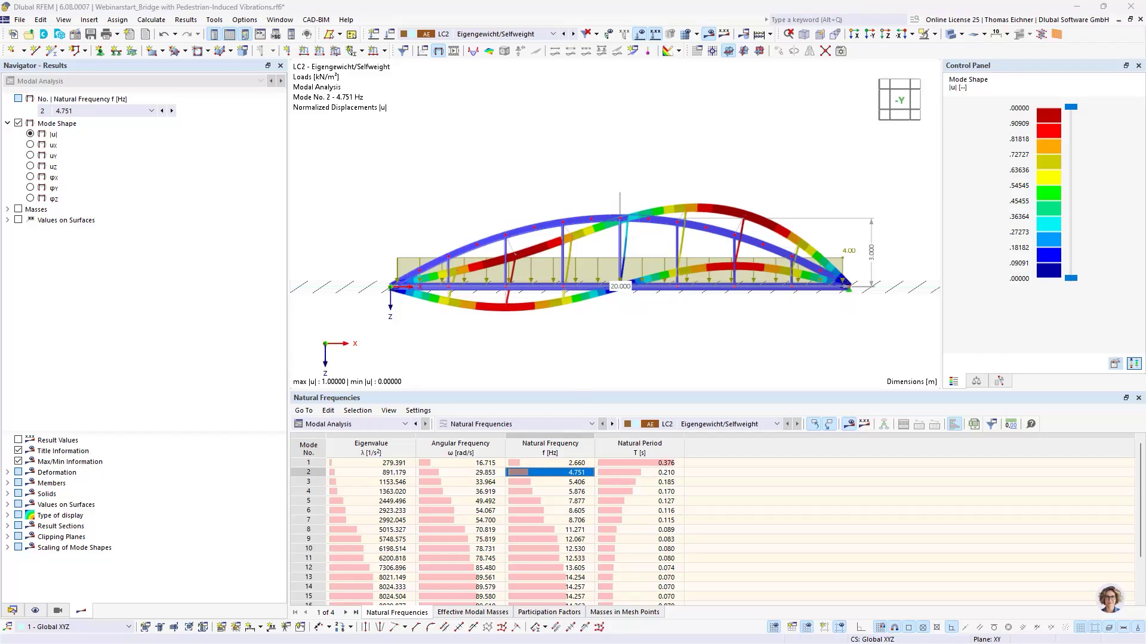
pyautogui.click(776, 156)
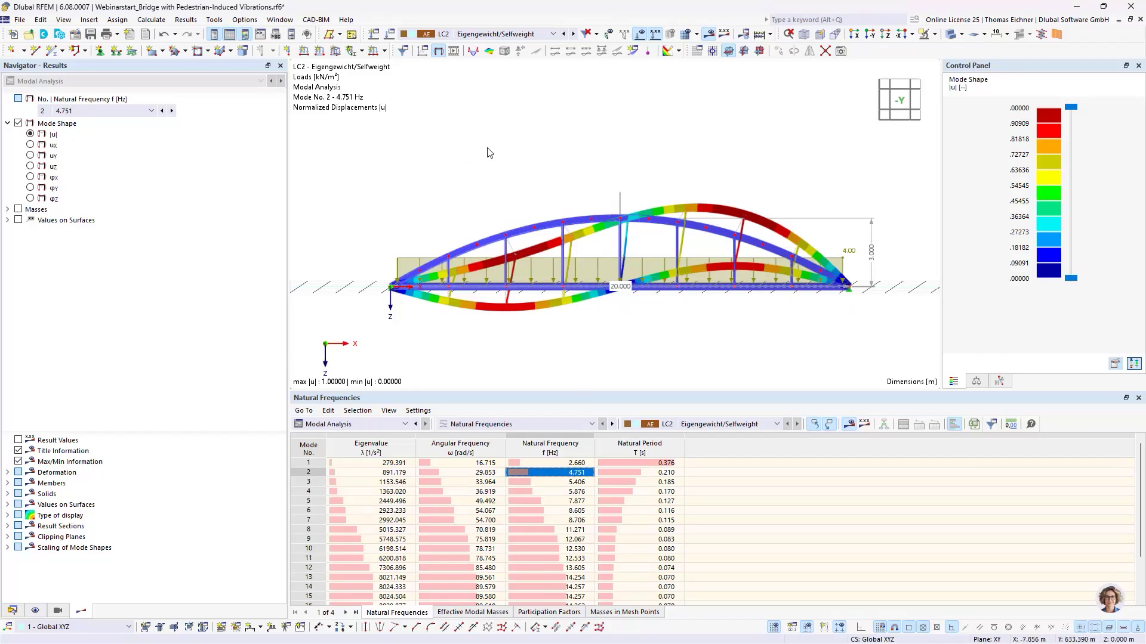
pyautogui.scroll(-2, 520, 185)
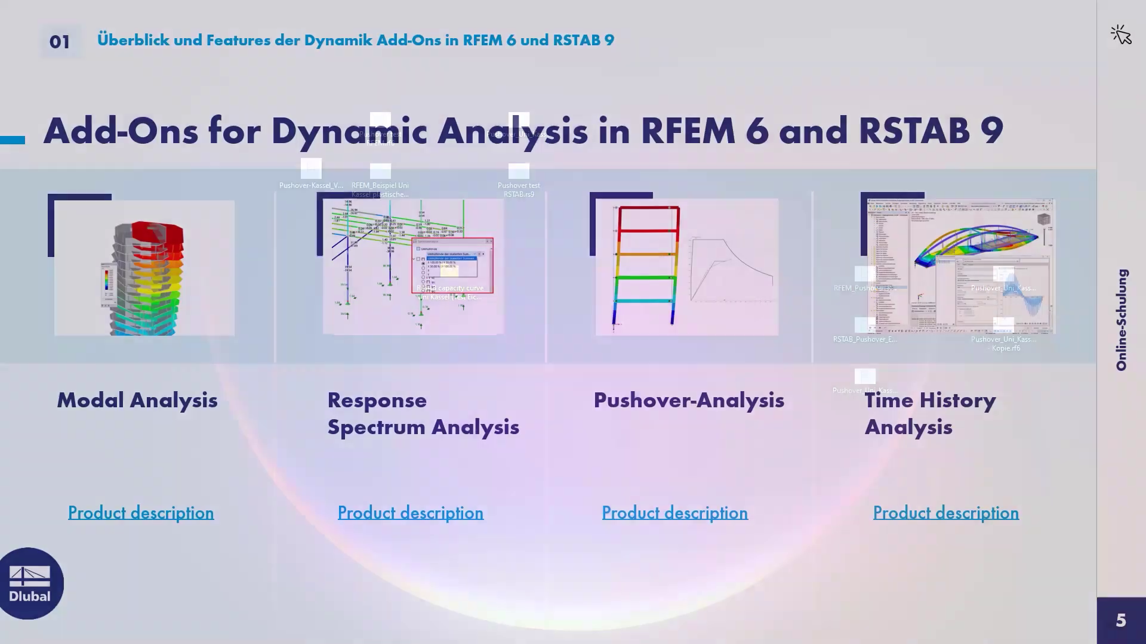
pyautogui.press('Right')
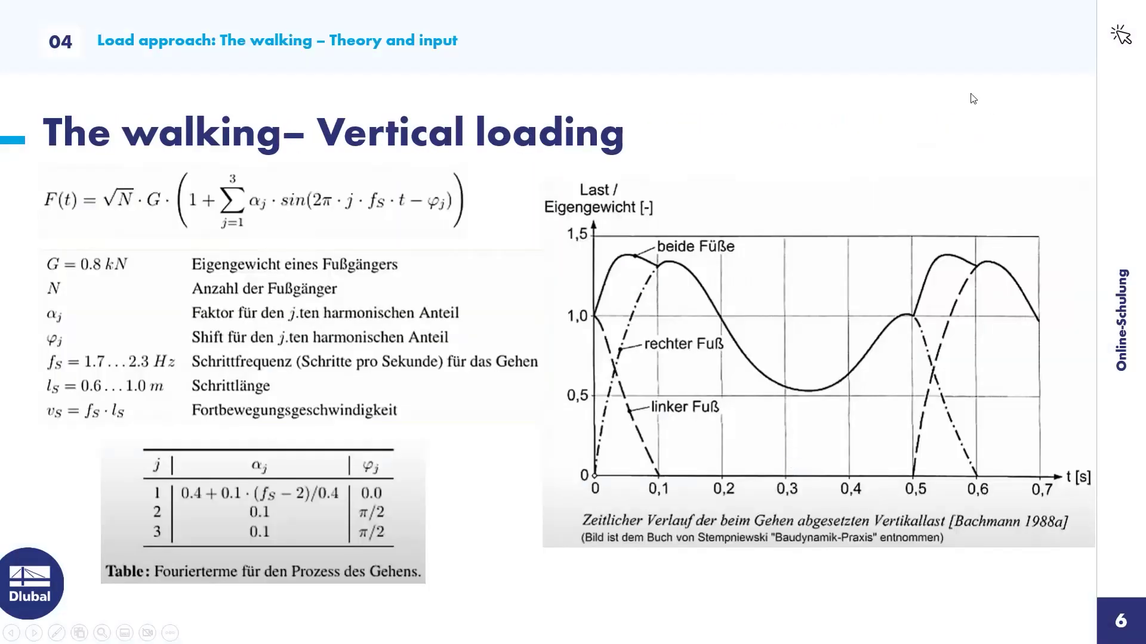
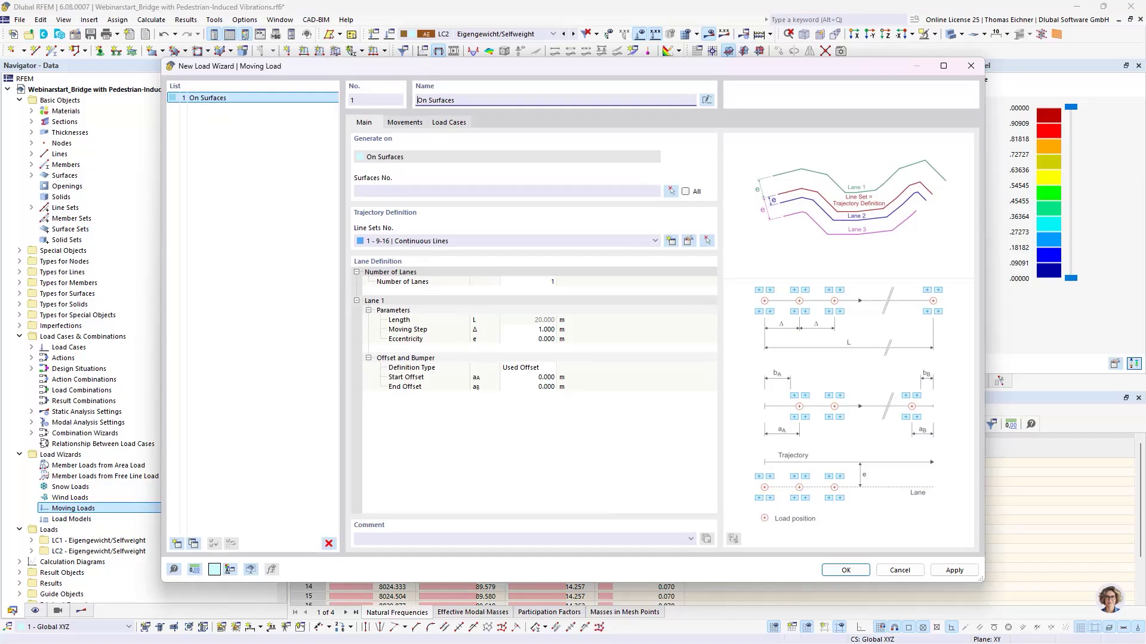
# Step: Check which lines of the bridge deck make up the continuous line set 9-16 used as the moving load's trajectory
pyautogui.click(477, 427)
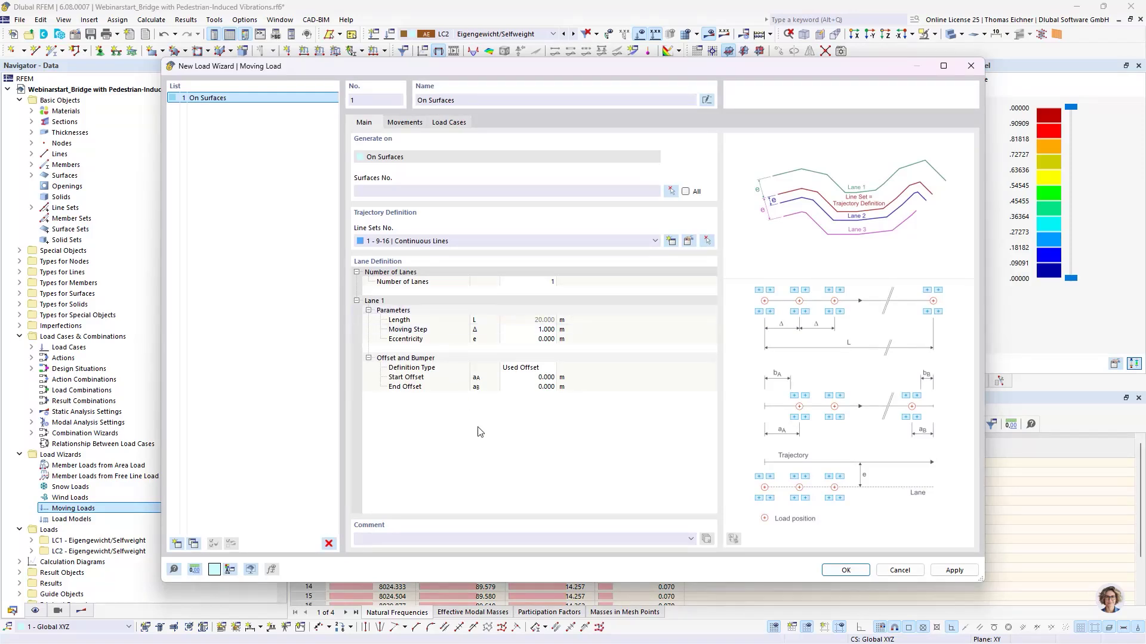
pyautogui.moveTo(548, 73); pyautogui.dragTo(583, 342)
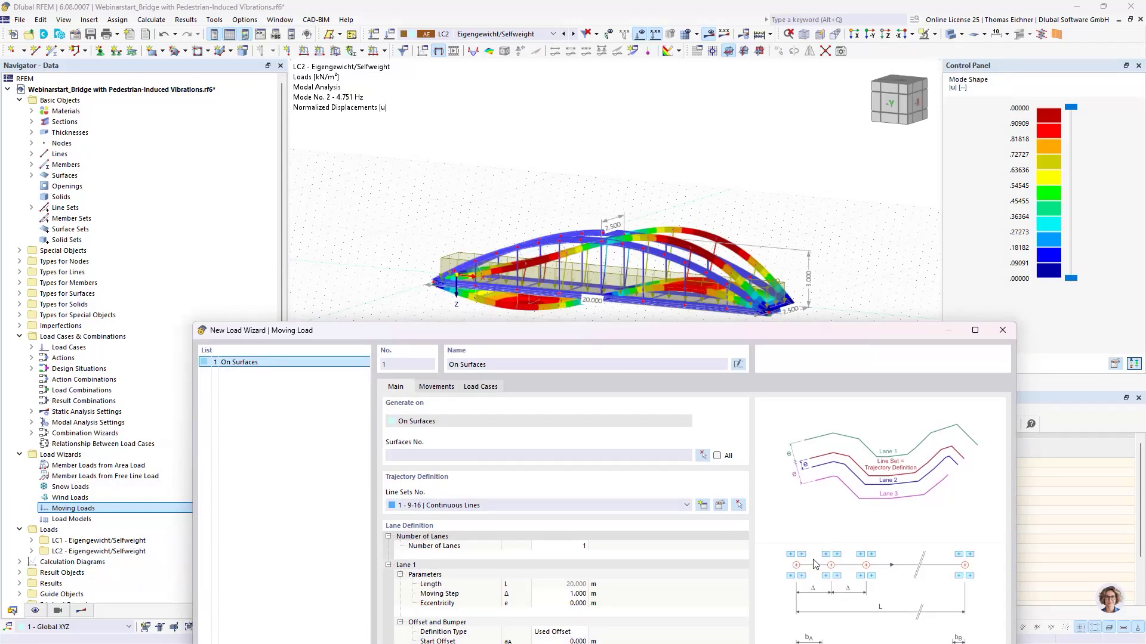
pyautogui.moveTo(689, 333); pyautogui.dragTo(642, 358)
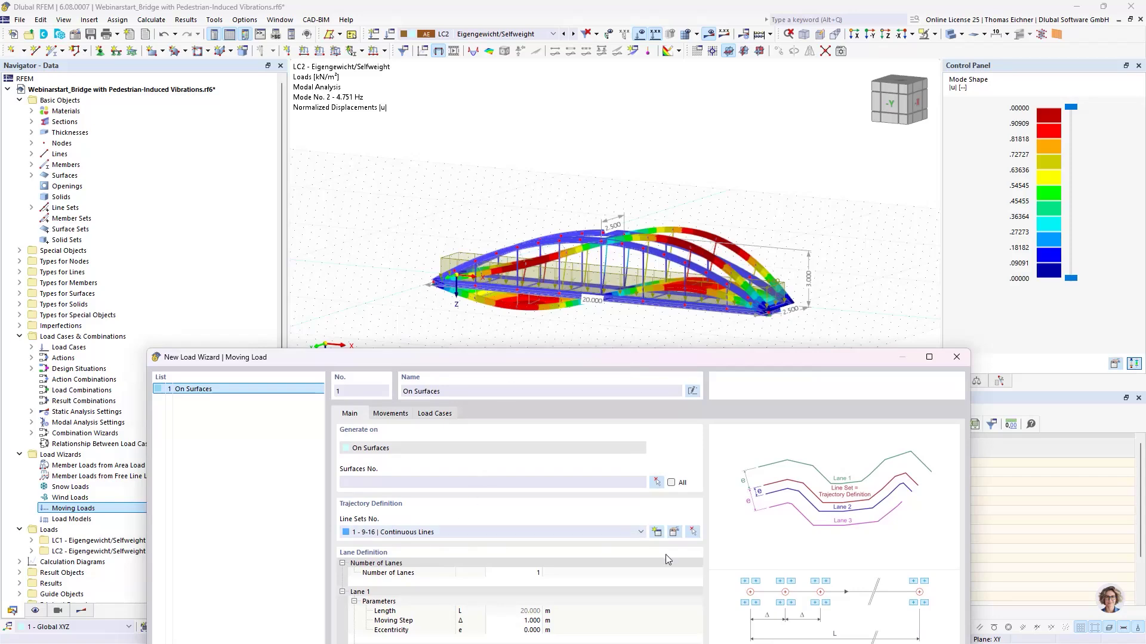
pyautogui.click(675, 532)
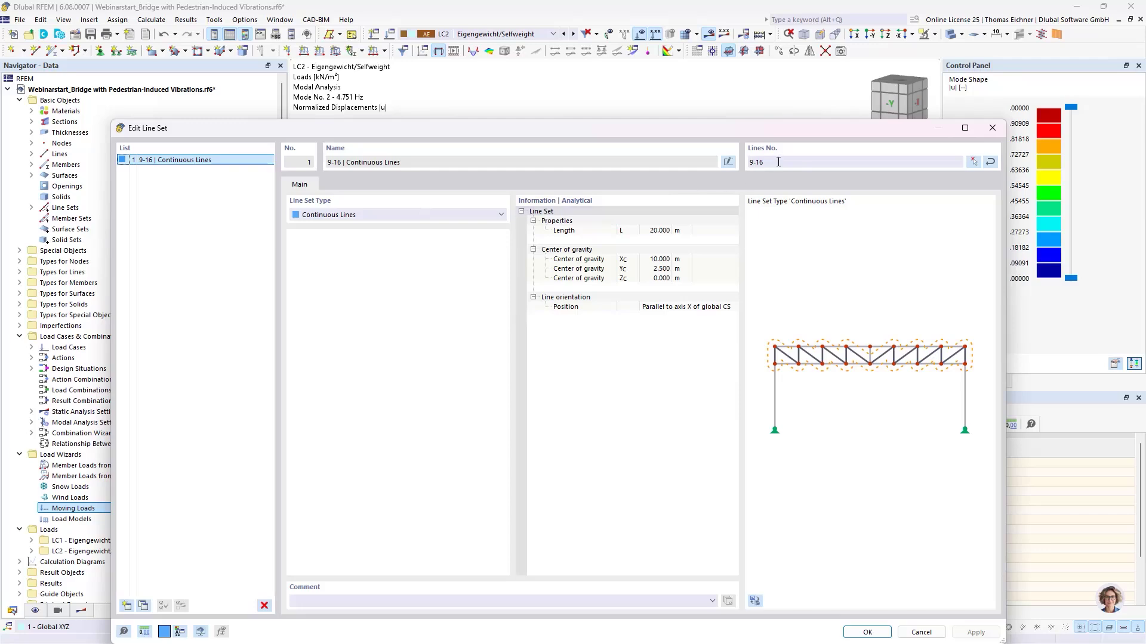
pyautogui.moveTo(778, 162); pyautogui.dragTo(746, 161)
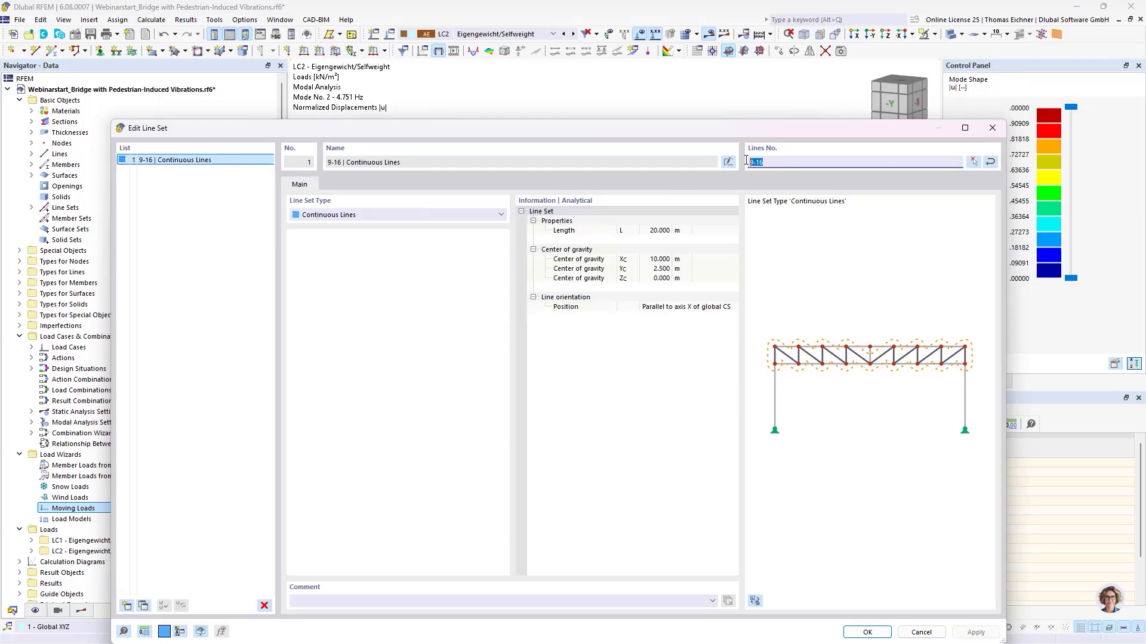
pyautogui.click(972, 163)
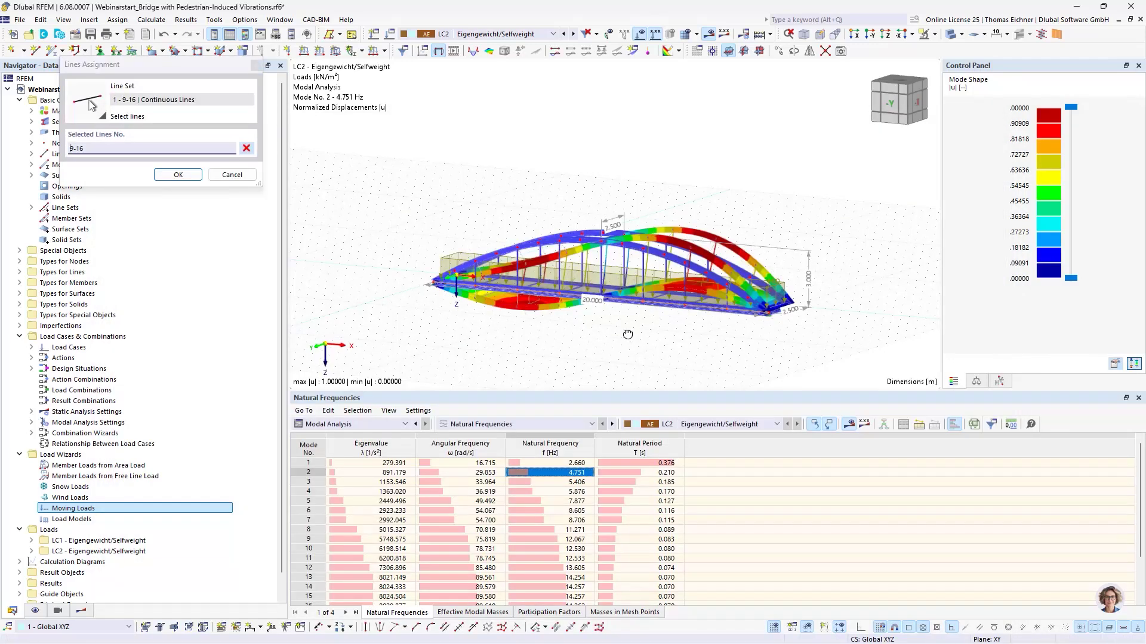
pyautogui.keyDown('ctrl'); pyautogui.moveTo(628, 334); pyautogui.dragTo(504, 307, button='middle'); pyautogui.keyUp('ctrl')
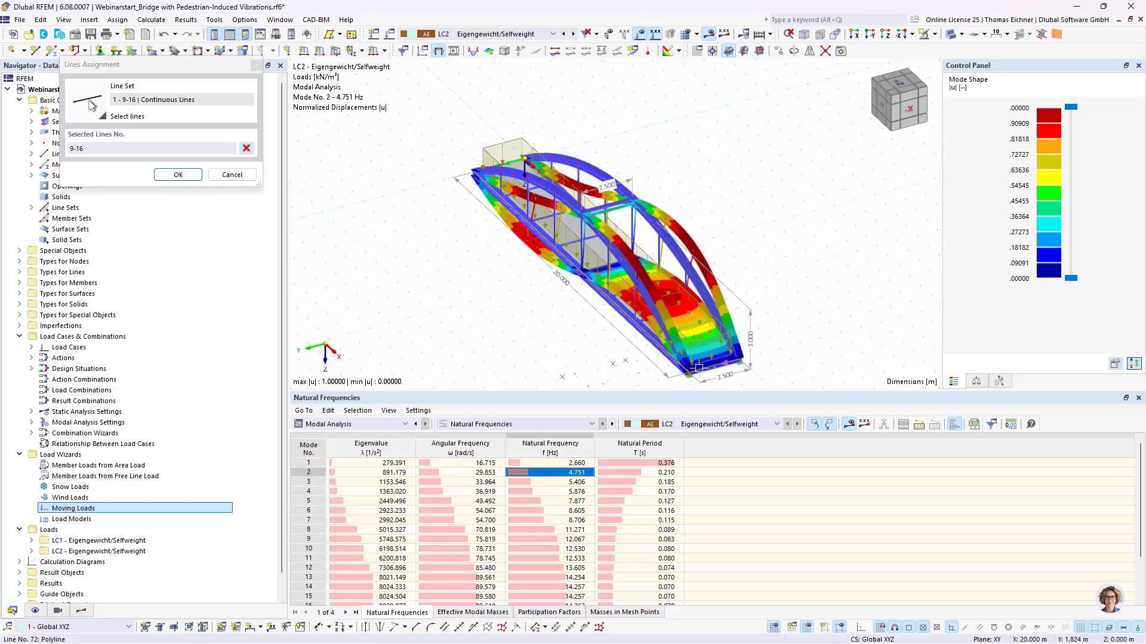
pyautogui.click(178, 175)
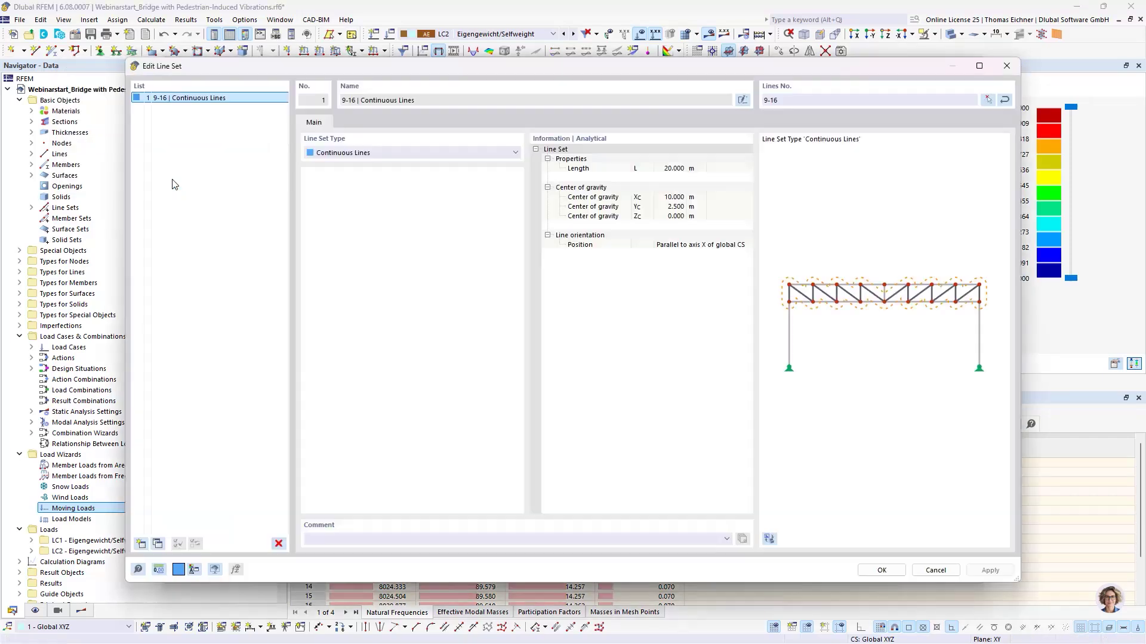
pyautogui.click(871, 571)
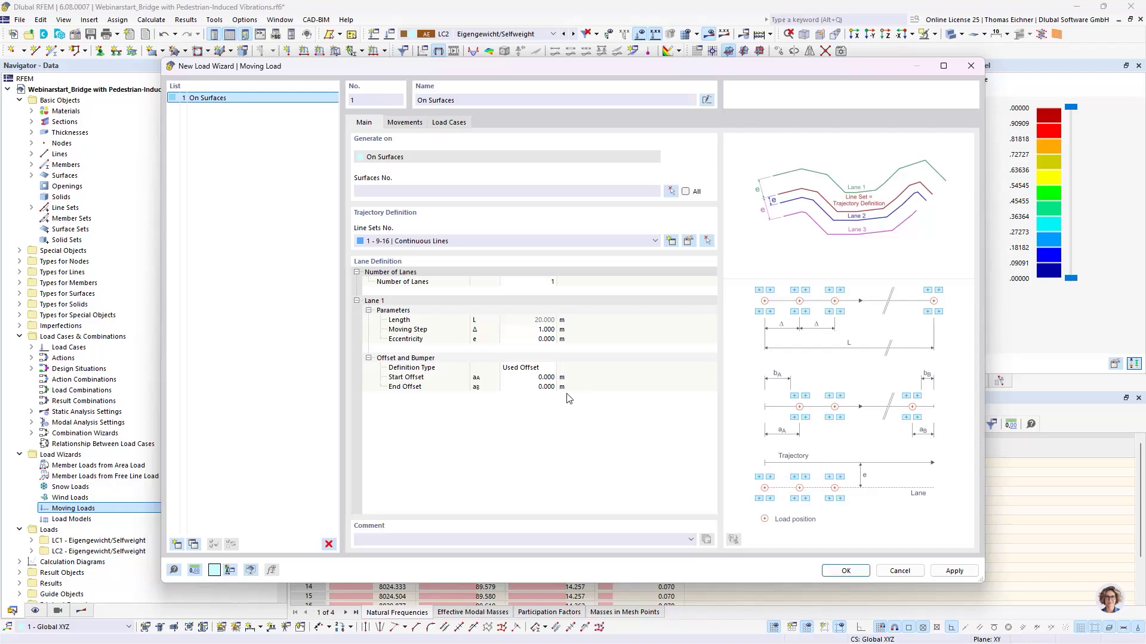
# Step: Set lane 1's moving step to 1.25 m and its eccentricity to 1.1 m in the moving load definition
pyautogui.click(535, 329)
pyautogui.write('1,25')
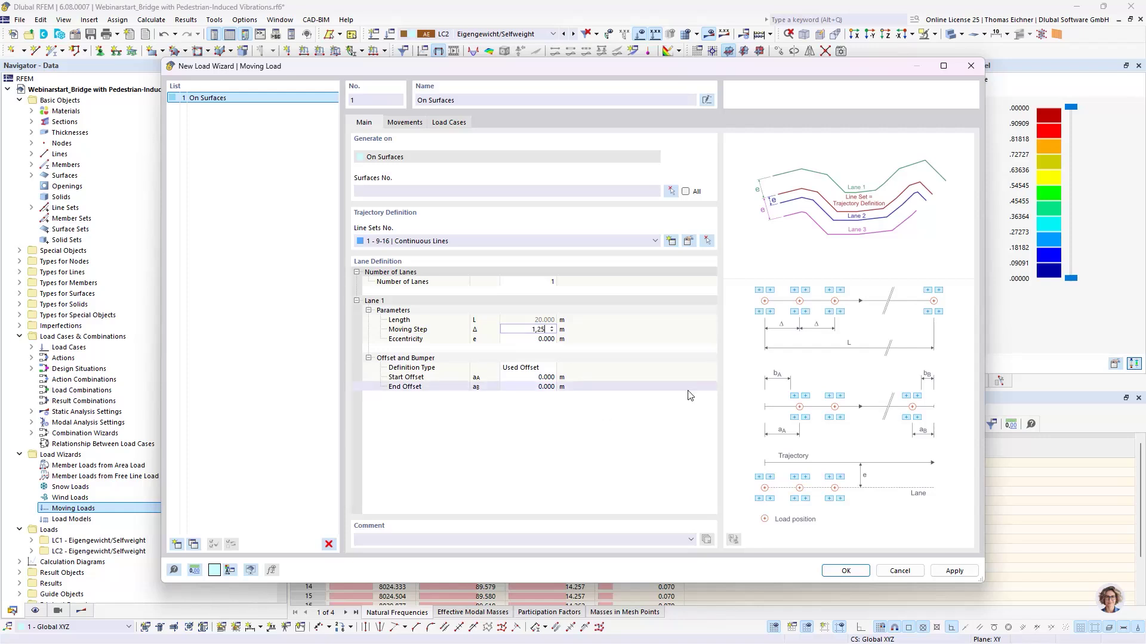
pyautogui.click(533, 336)
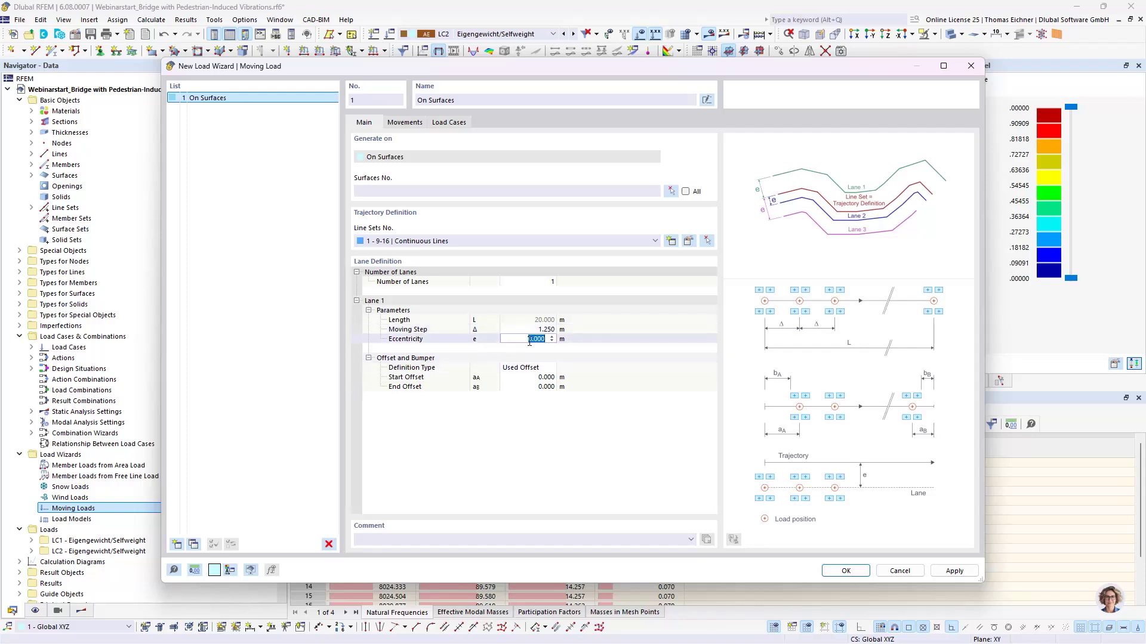
pyautogui.click(518, 339)
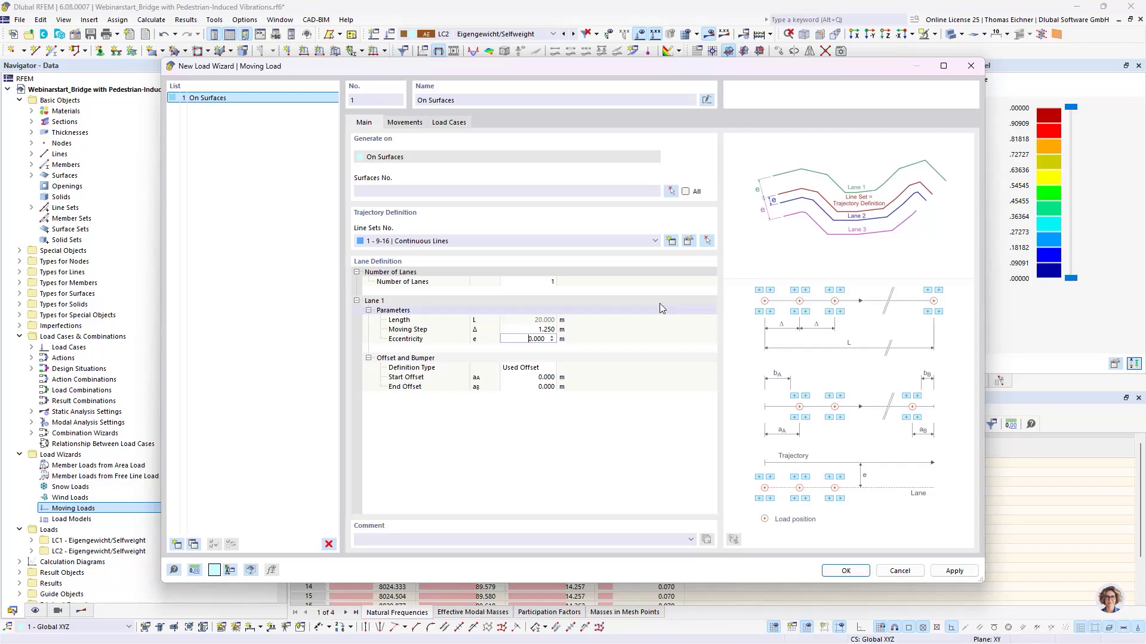
pyautogui.click(594, 345)
pyautogui.click(527, 340)
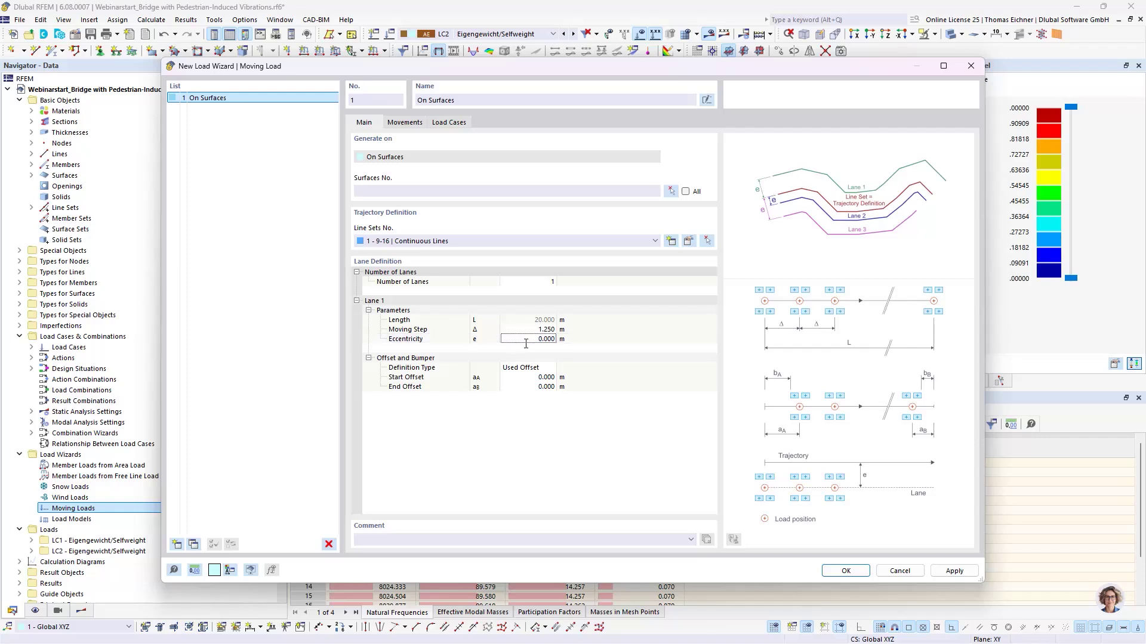
pyautogui.write('1,1')
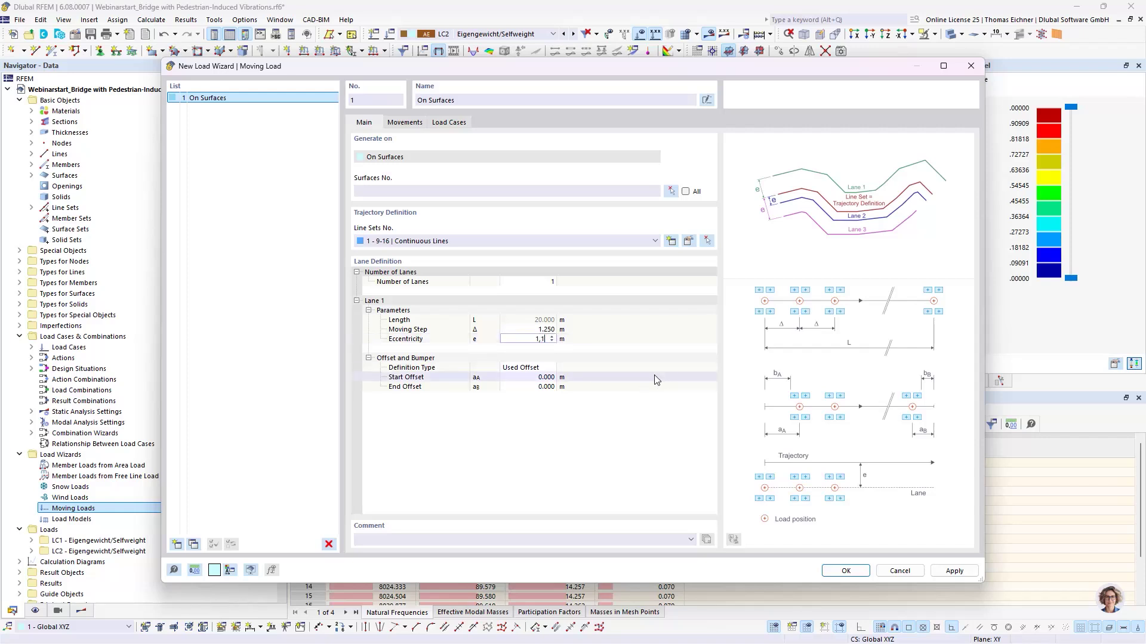
# Step: Set both the start offset and the end offset of lane 1 to 0.625 m and uncover the bridge model behind the dialog
pyautogui.click(543, 379)
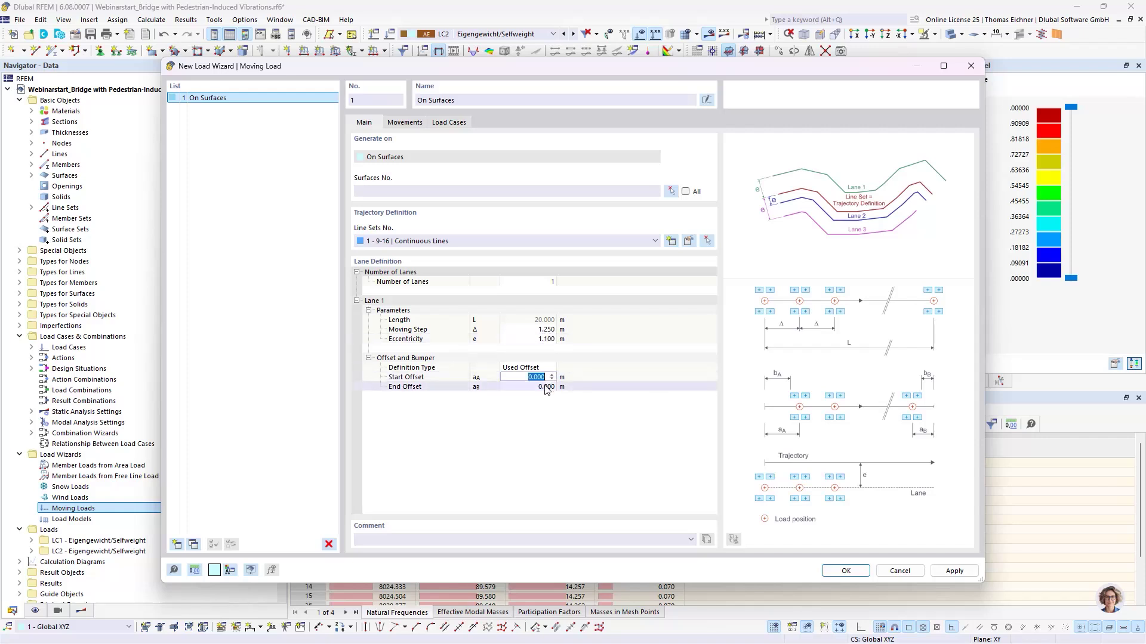
pyautogui.write('0,625')
pyautogui.click(545, 388)
pyautogui.write('0,6')
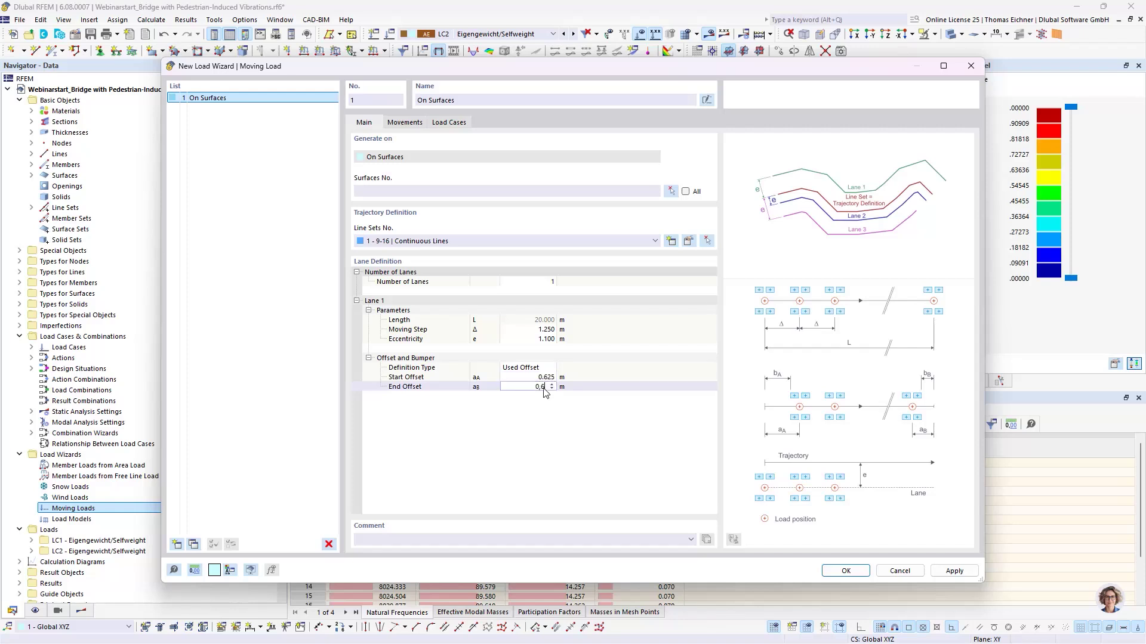
pyautogui.write('25')
pyautogui.click(528, 377)
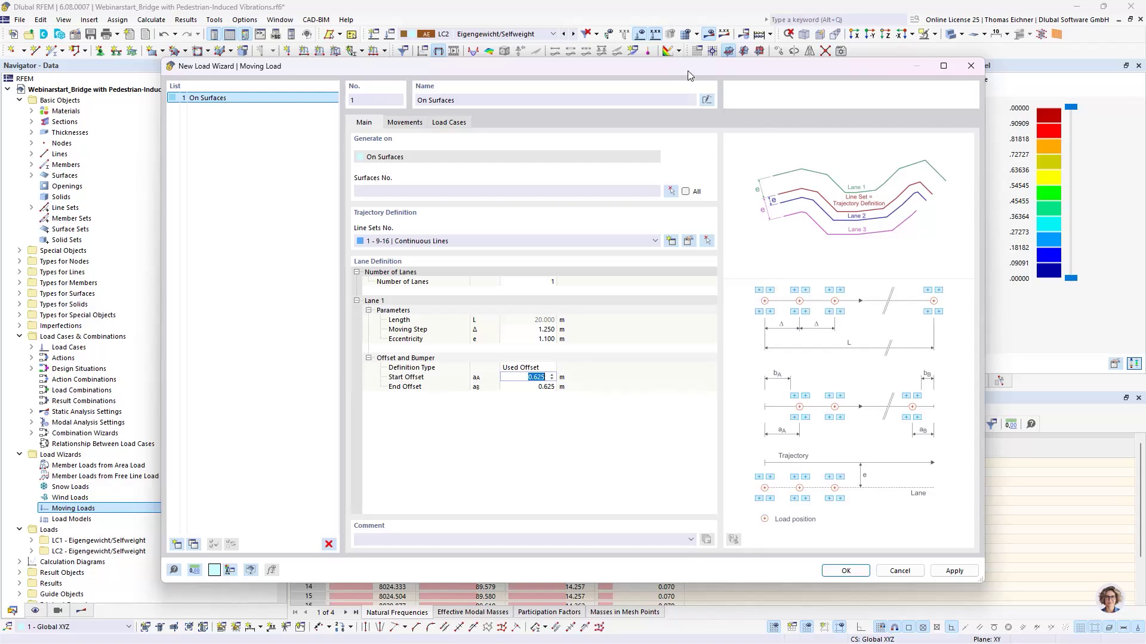
pyautogui.moveTo(688, 70); pyautogui.dragTo(667, 474)
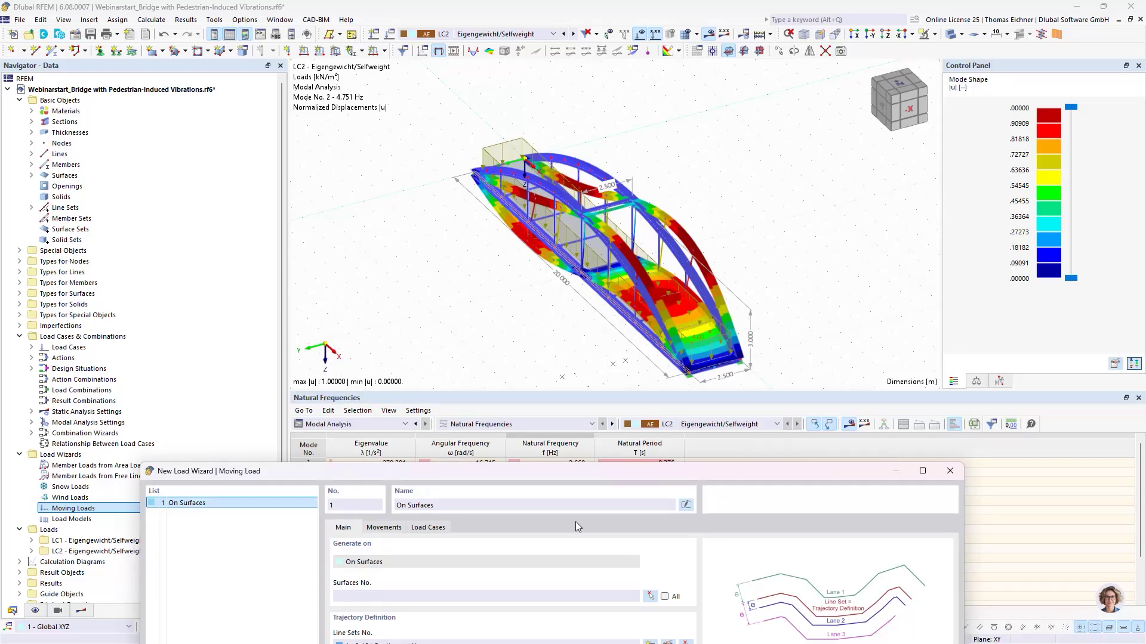
# Step: Assign surface 1, the bridge deck, as the surface on which the moving load is generated
pyautogui.moveTo(589, 475); pyautogui.dragTo(554, 98)
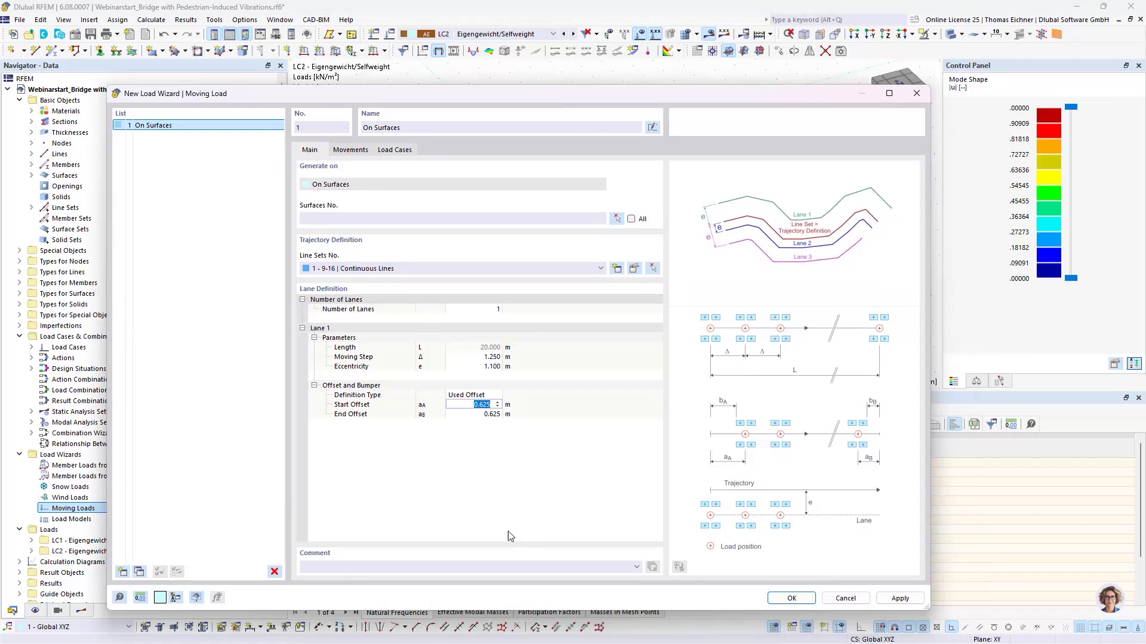
pyautogui.click(486, 415)
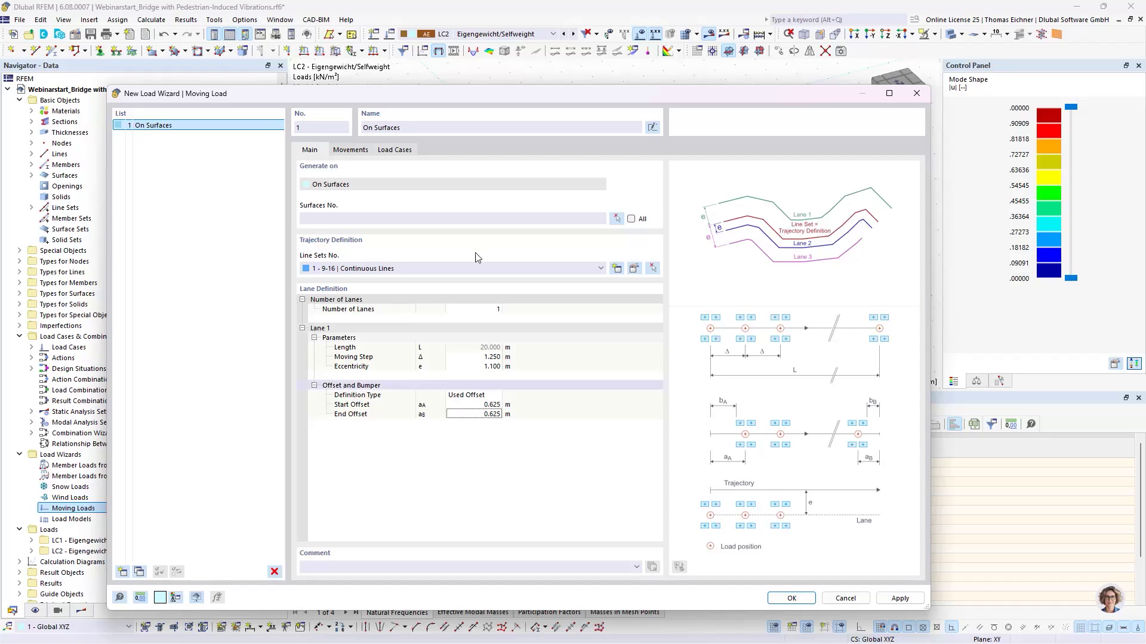
pyautogui.moveTo(492, 106); pyautogui.dragTo(513, 91)
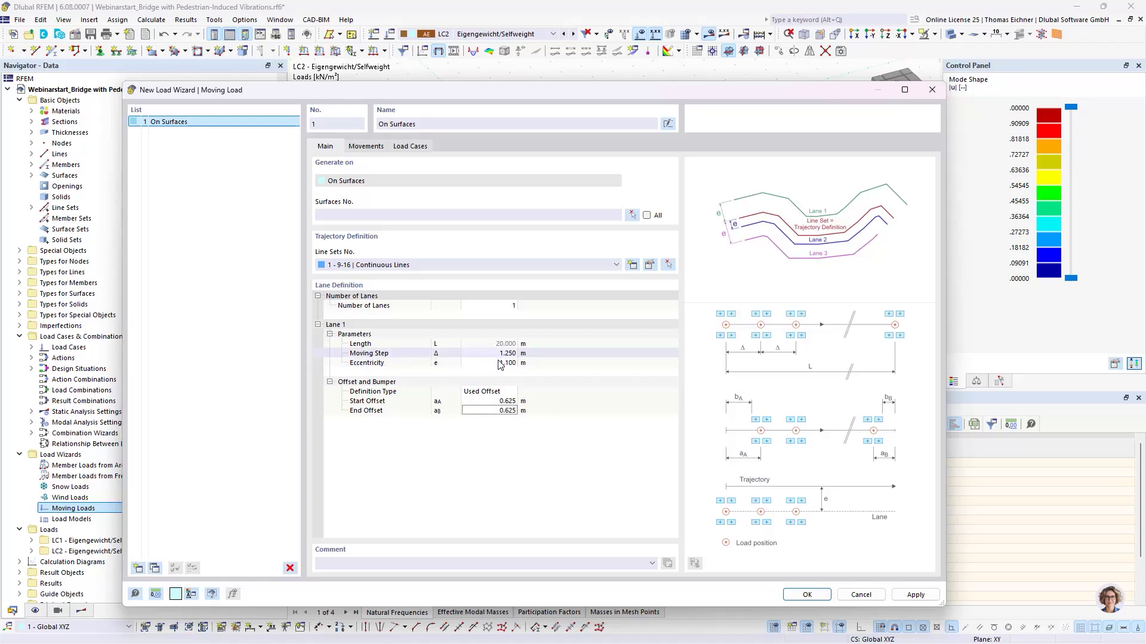
pyautogui.click(460, 214)
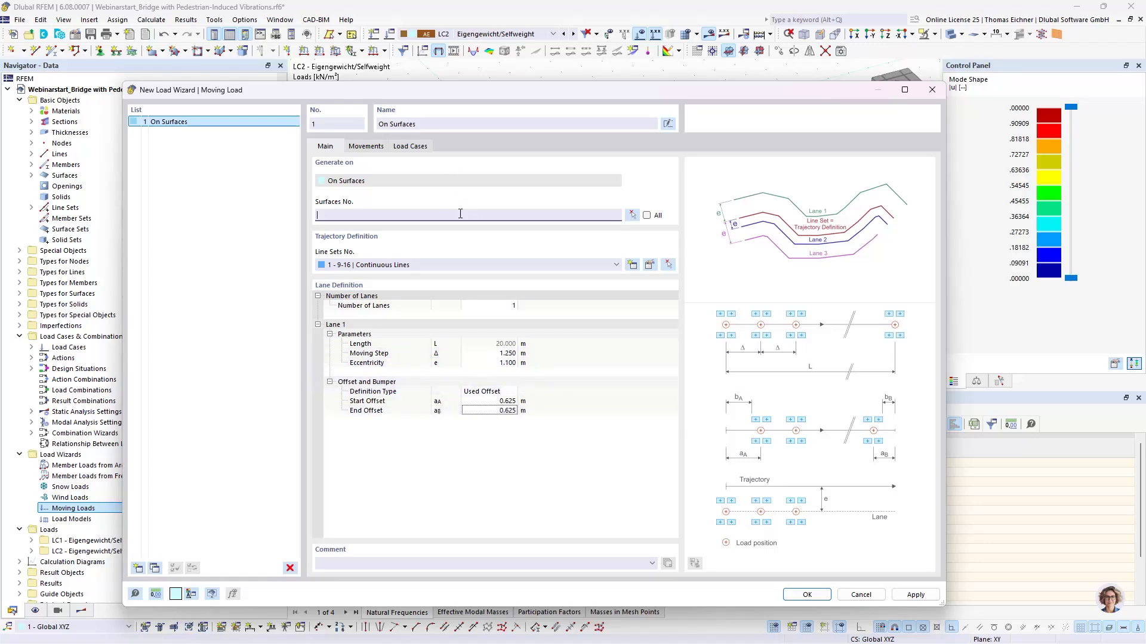
pyautogui.click(632, 213)
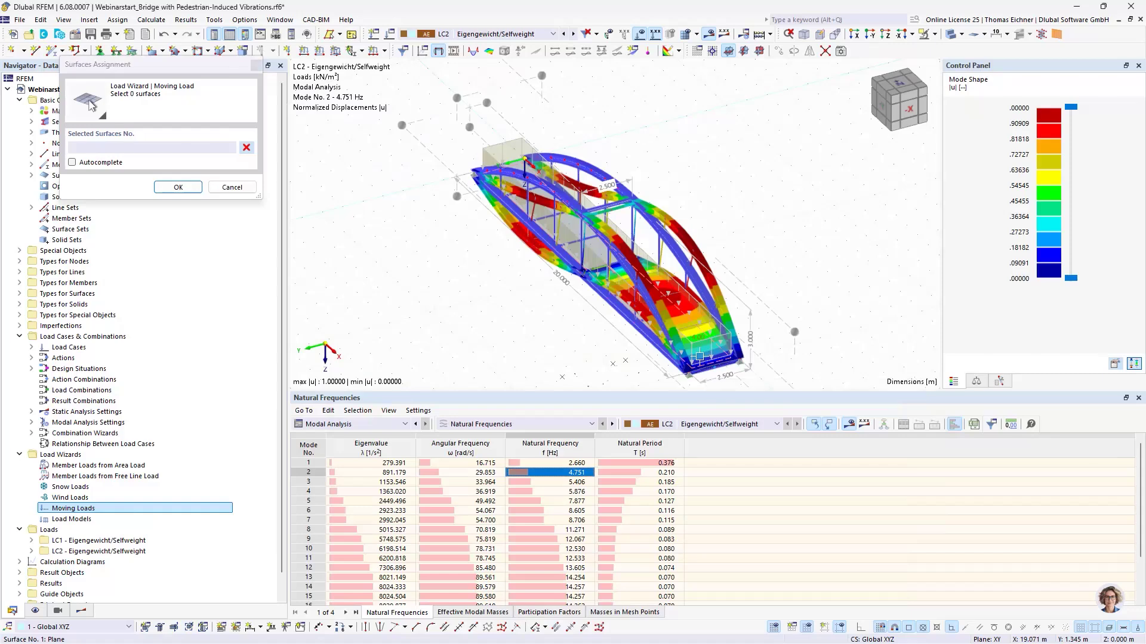
pyautogui.click(704, 366)
pyautogui.click(177, 188)
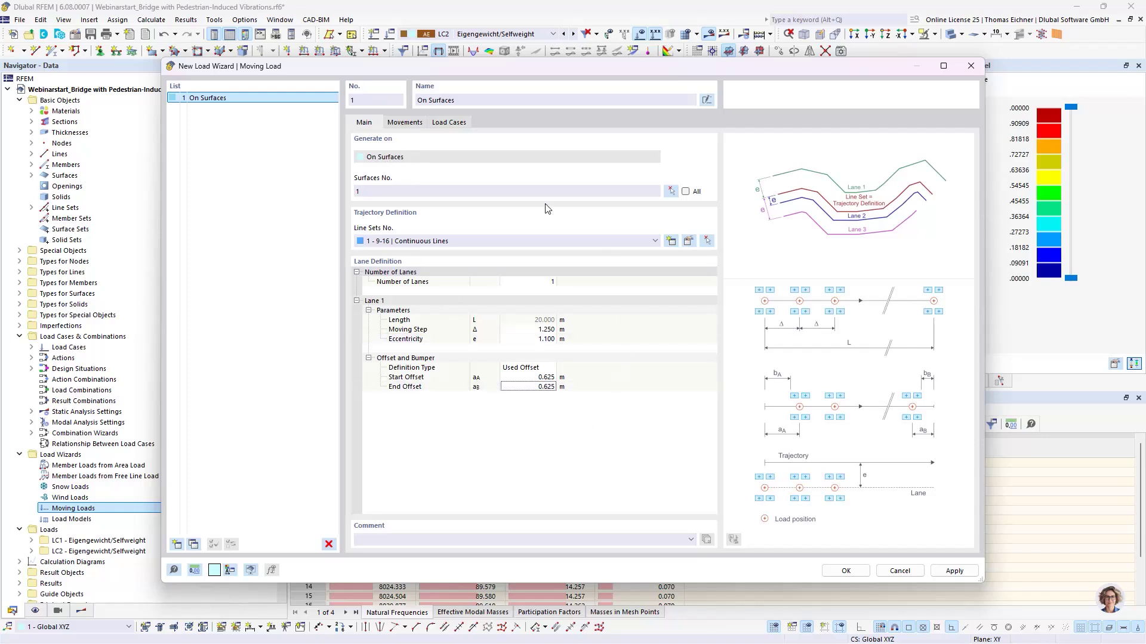
# Step: Add a movement set on Lane 1 and start creating a new load model for it
pyautogui.click(404, 122)
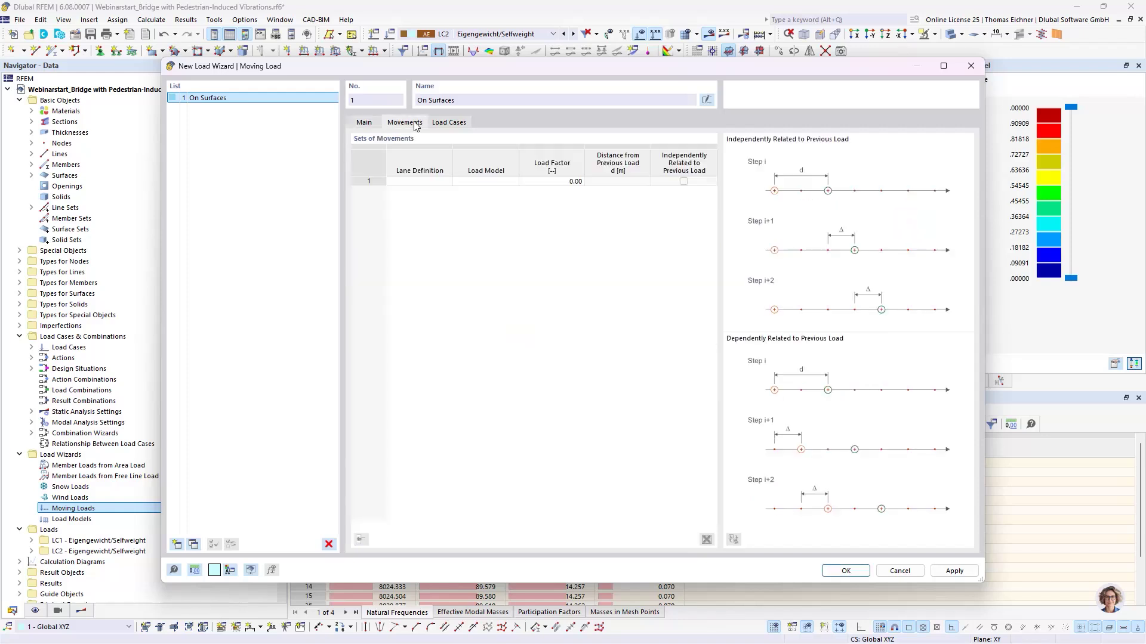
pyautogui.click(440, 184)
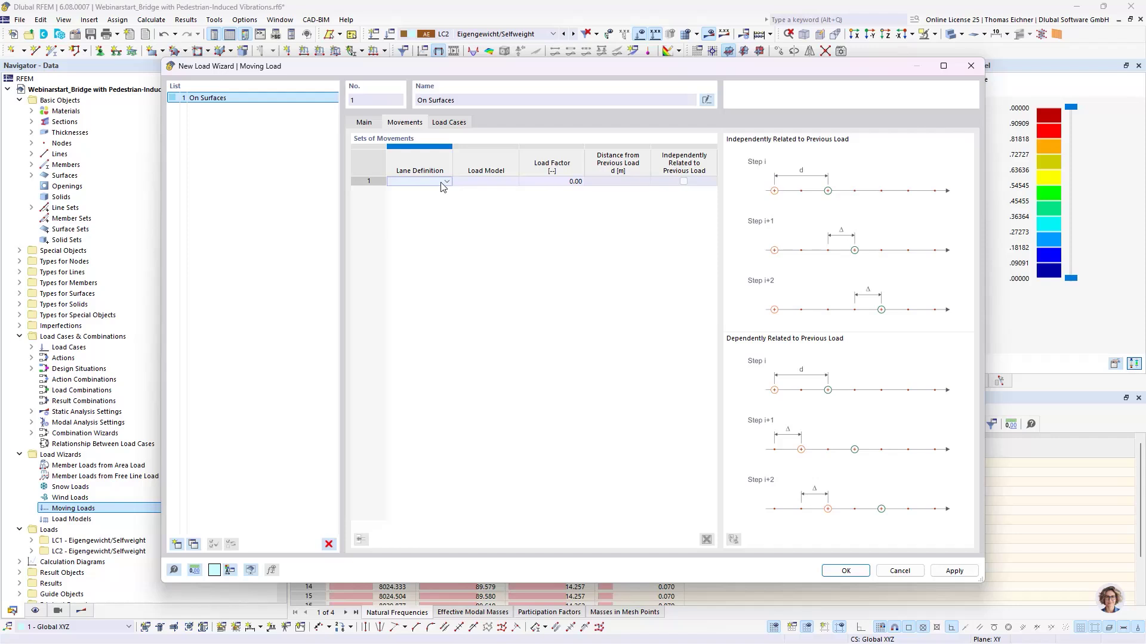
pyautogui.click(442, 184)
pyautogui.click(403, 191)
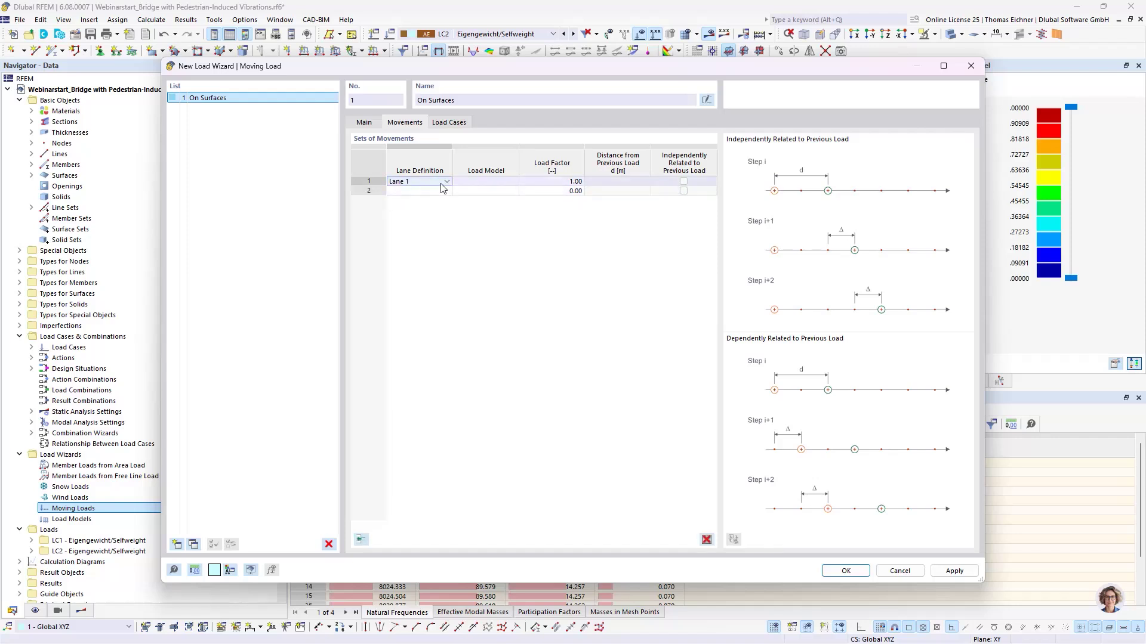
pyautogui.click(564, 183)
pyautogui.click(513, 185)
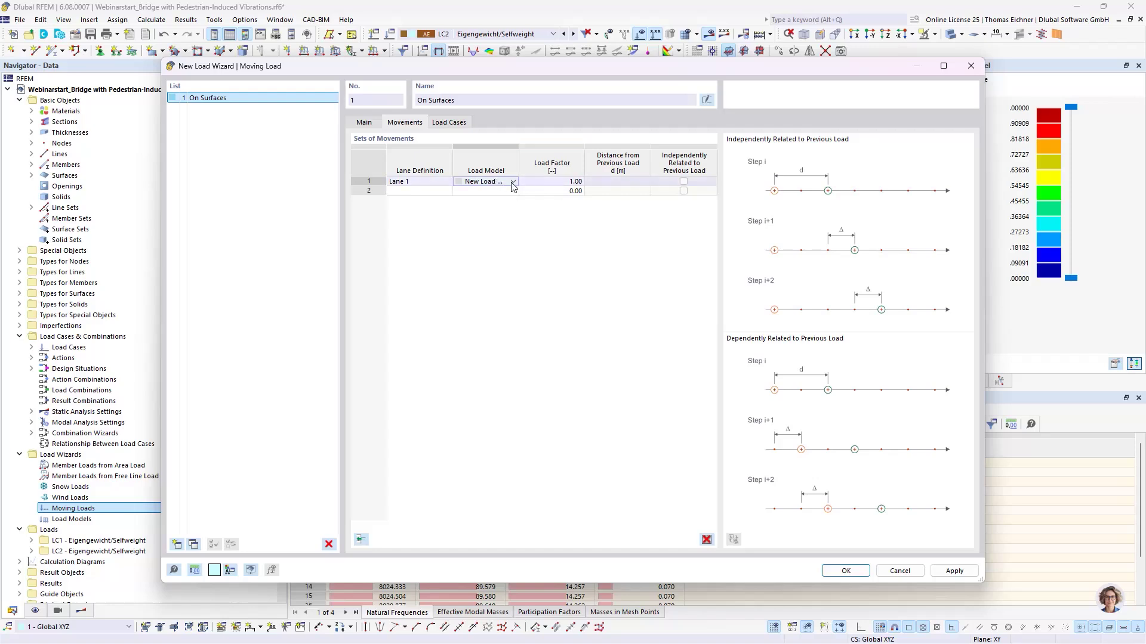
pyautogui.click(511, 183)
pyautogui.click(481, 193)
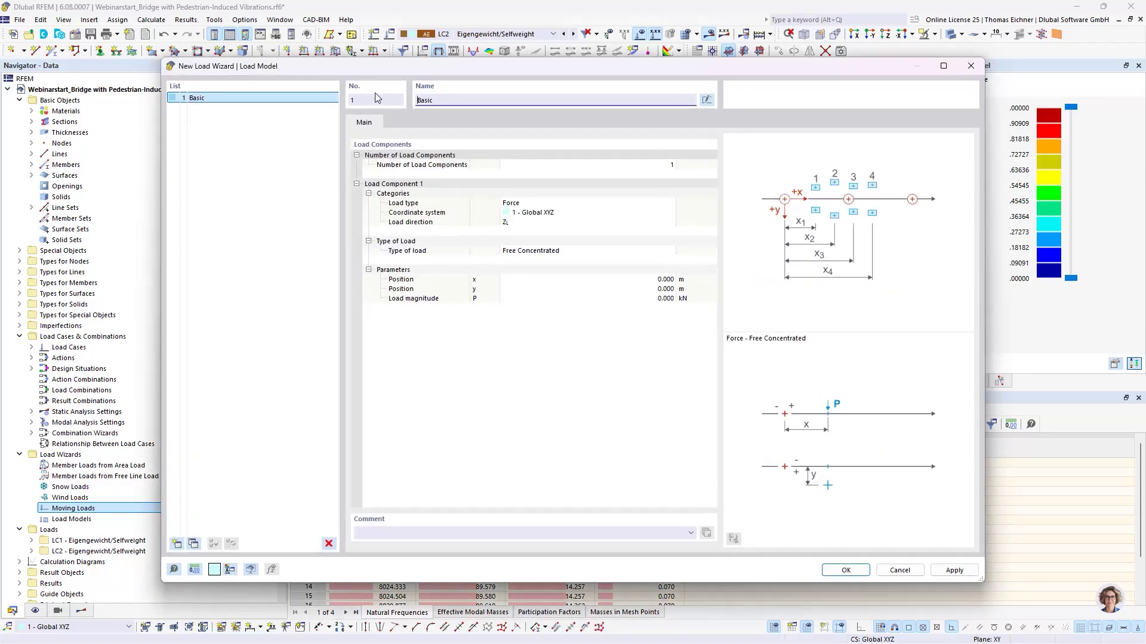
# Step: Name the load model "Single Footwalker" and set its load magnitude to 1 kN
pyautogui.doubleClick(443, 103)
pyautogui.write('Single Footwalker')
pyautogui.click(595, 298)
pyautogui.click(595, 298)
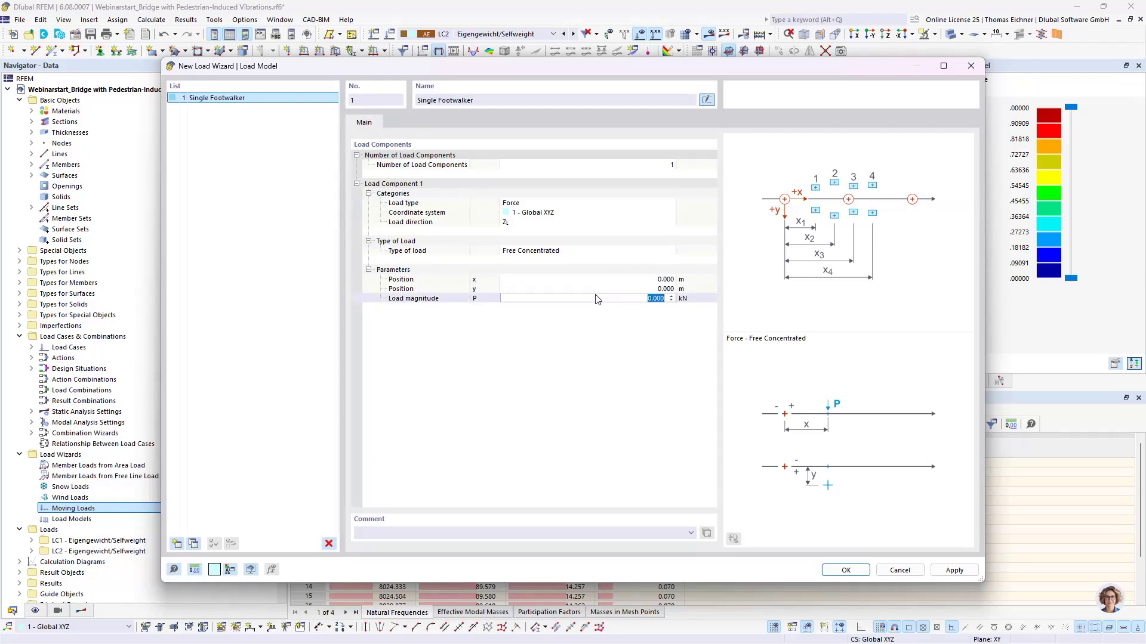
pyautogui.write('1')
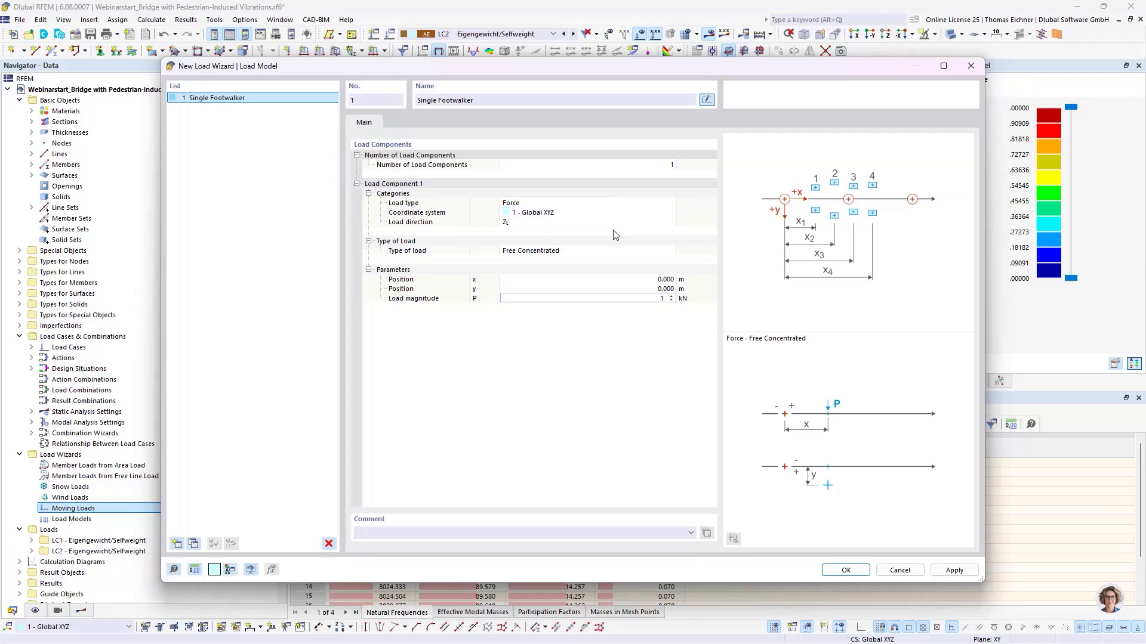
pyautogui.click(608, 251)
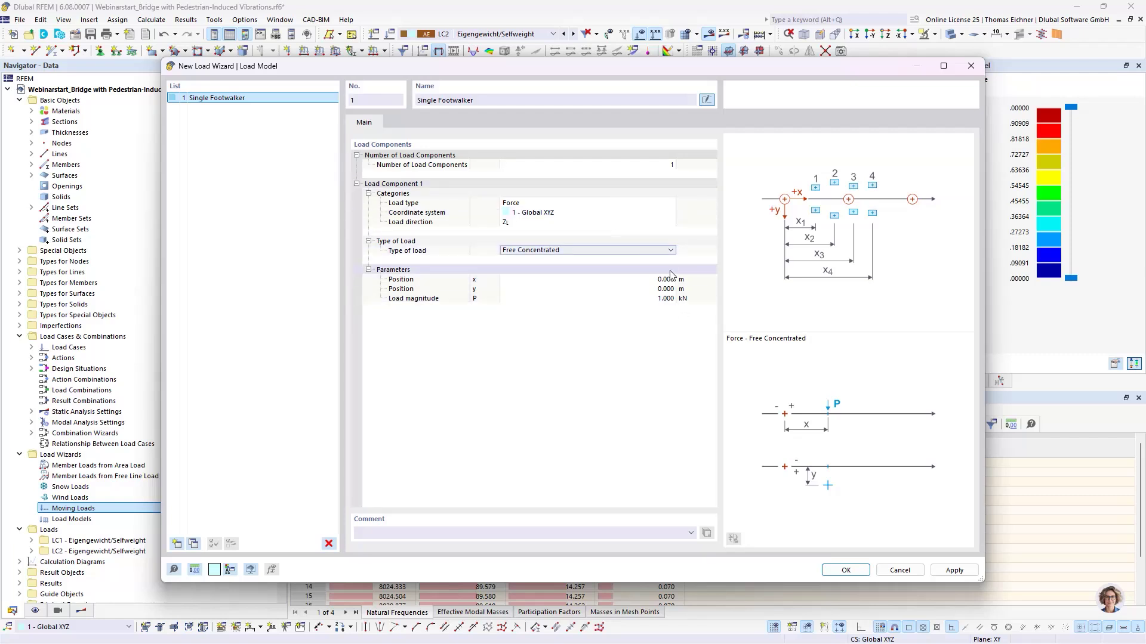
# Step: Keep Free Concentrated as the load type and assign the finished load model to the Lane 1 movement
pyautogui.click(662, 299)
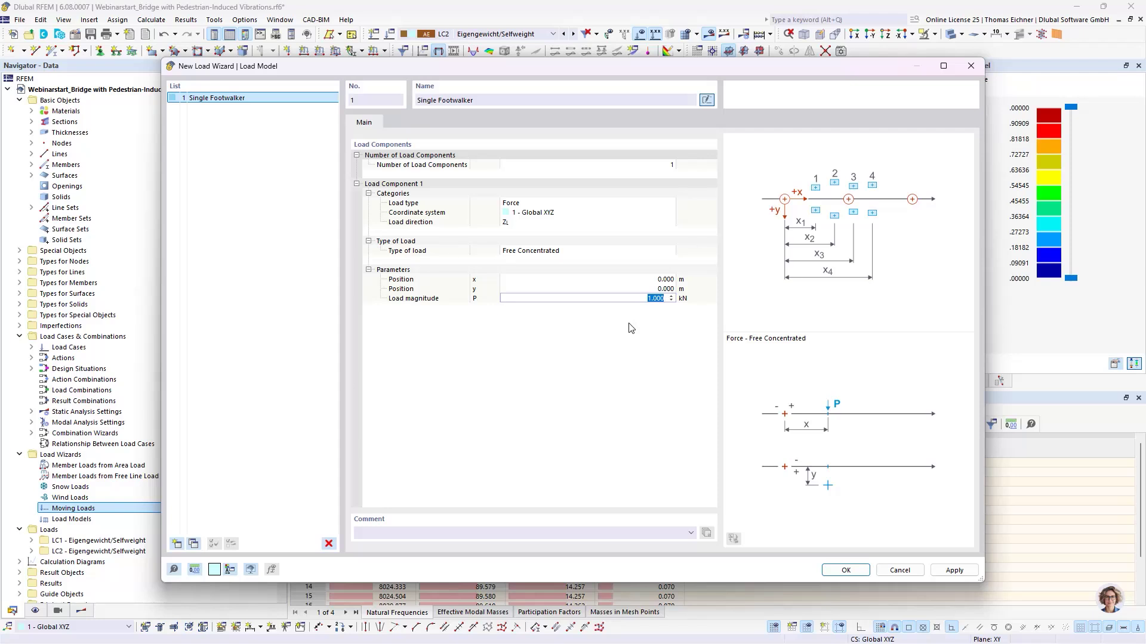
pyautogui.click(649, 298)
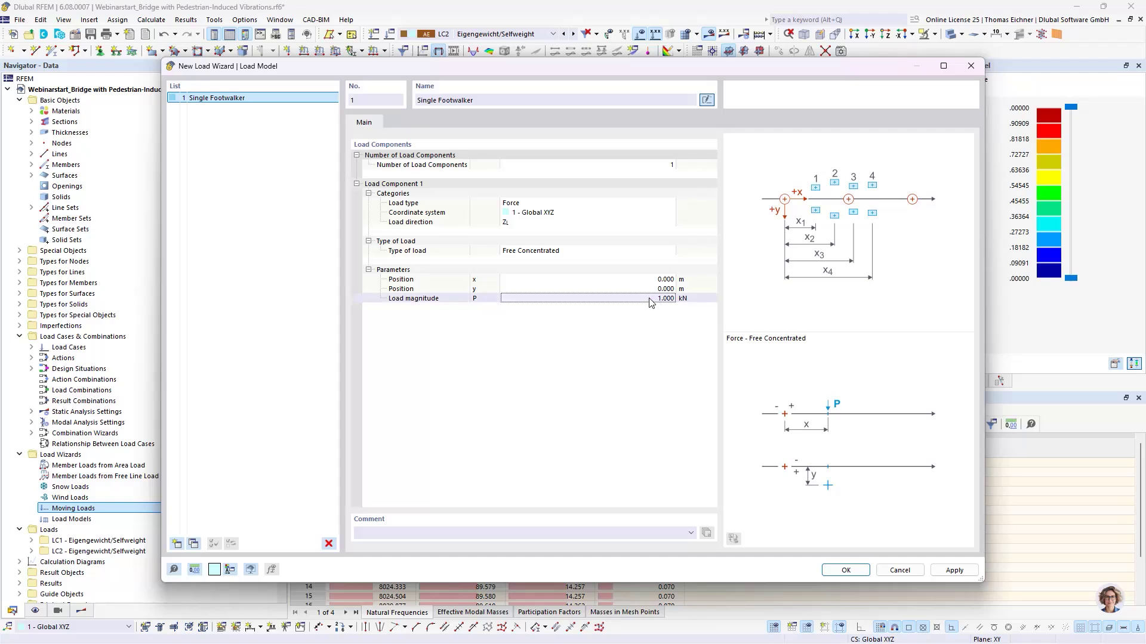
pyautogui.click(650, 302)
pyautogui.press('Return')
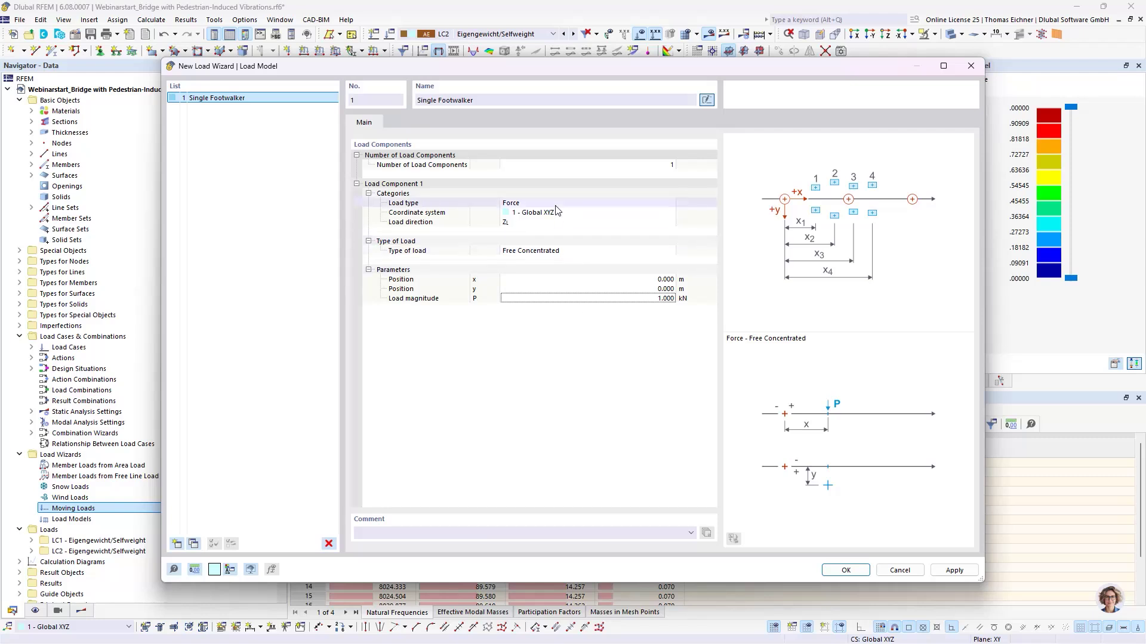
pyautogui.click(588, 251)
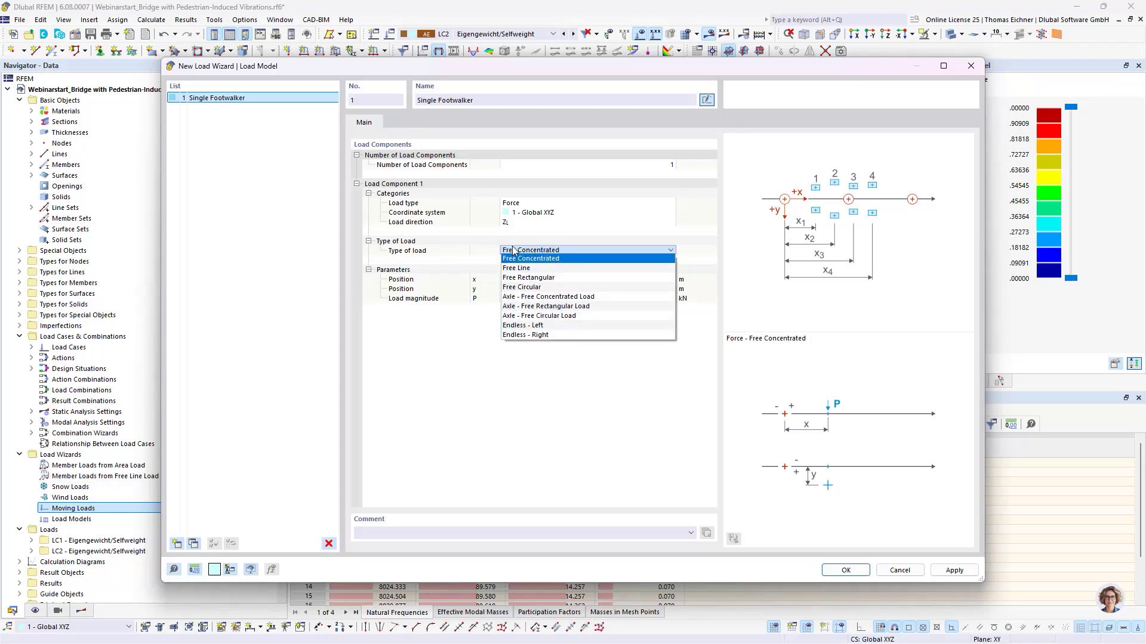
pyautogui.click(528, 258)
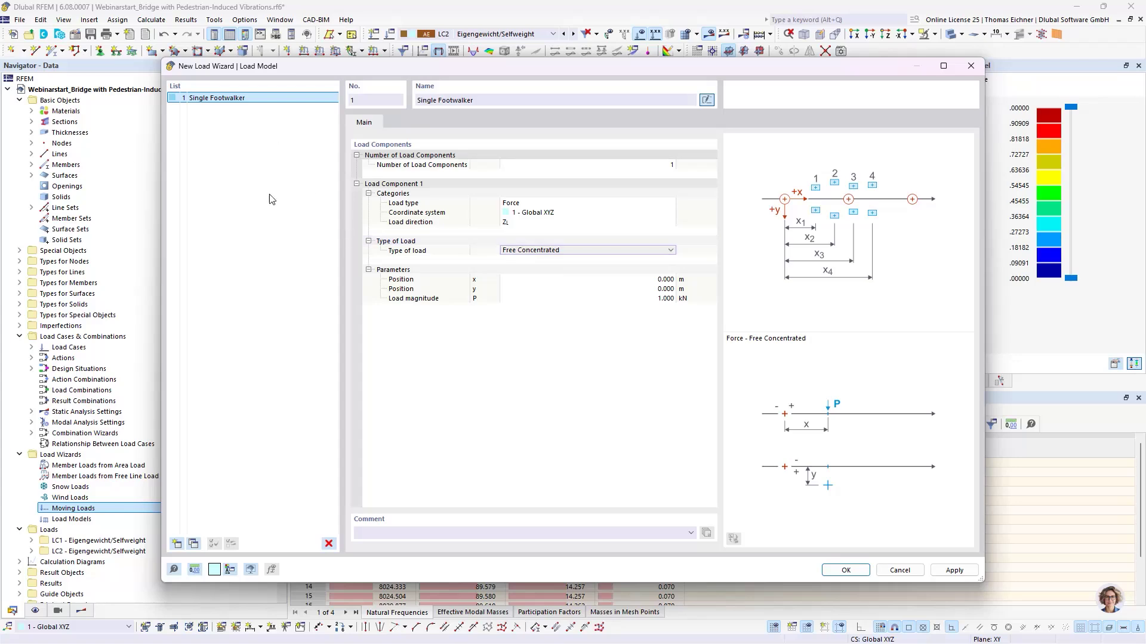
pyautogui.click(846, 570)
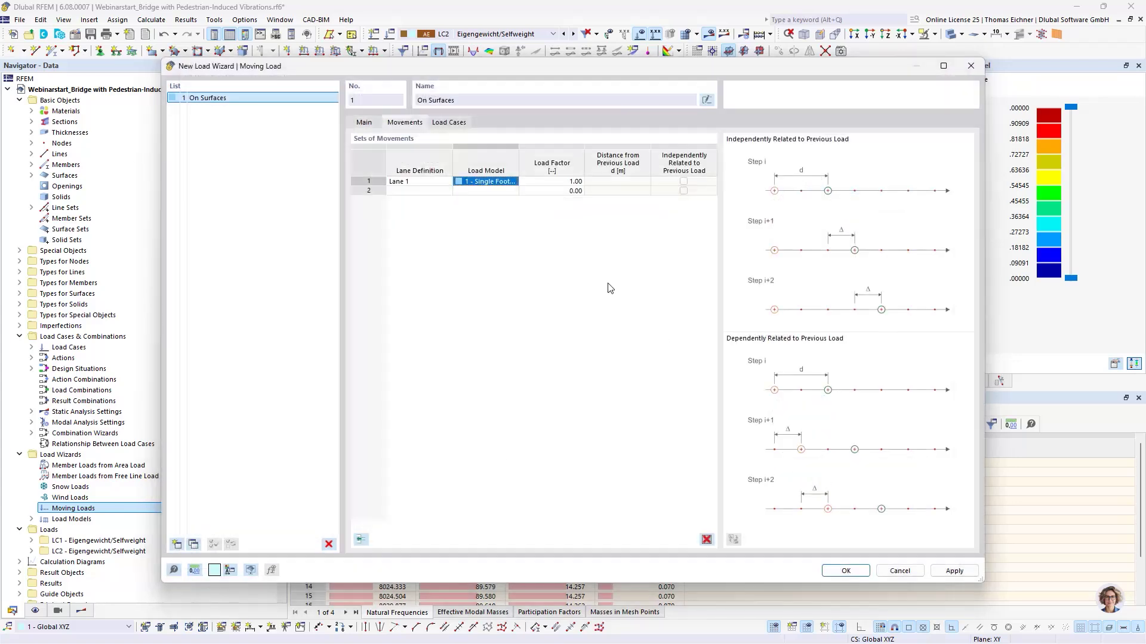
# Step: Rename the moving load as "Right Foot" and create a copy of it
pyautogui.click(364, 122)
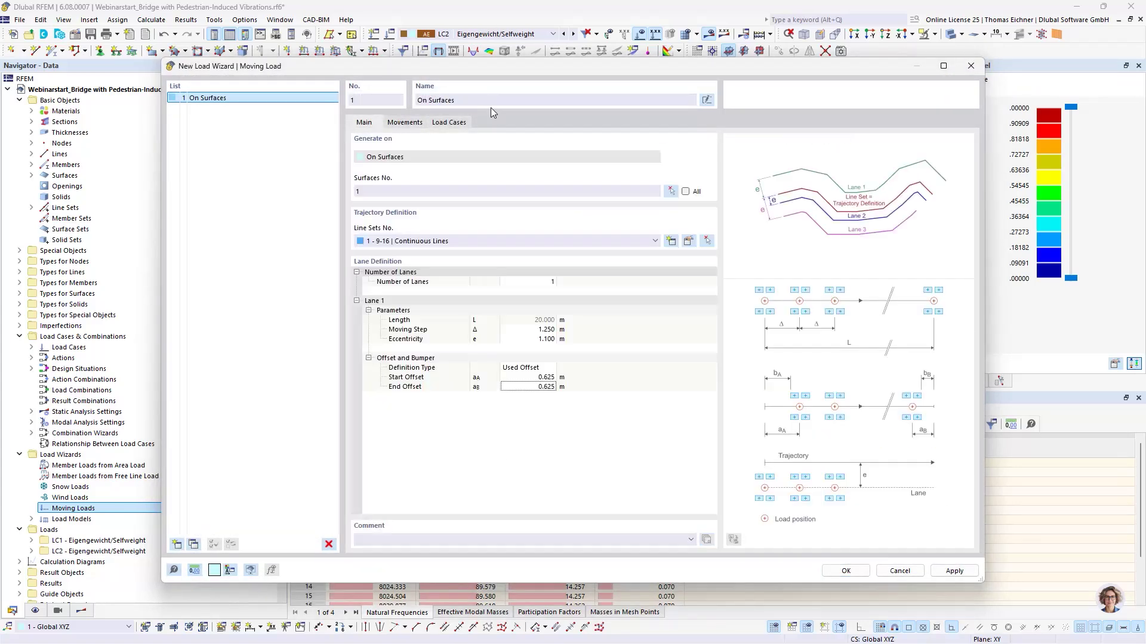
pyautogui.click(251, 98)
pyautogui.write('Right Foot')
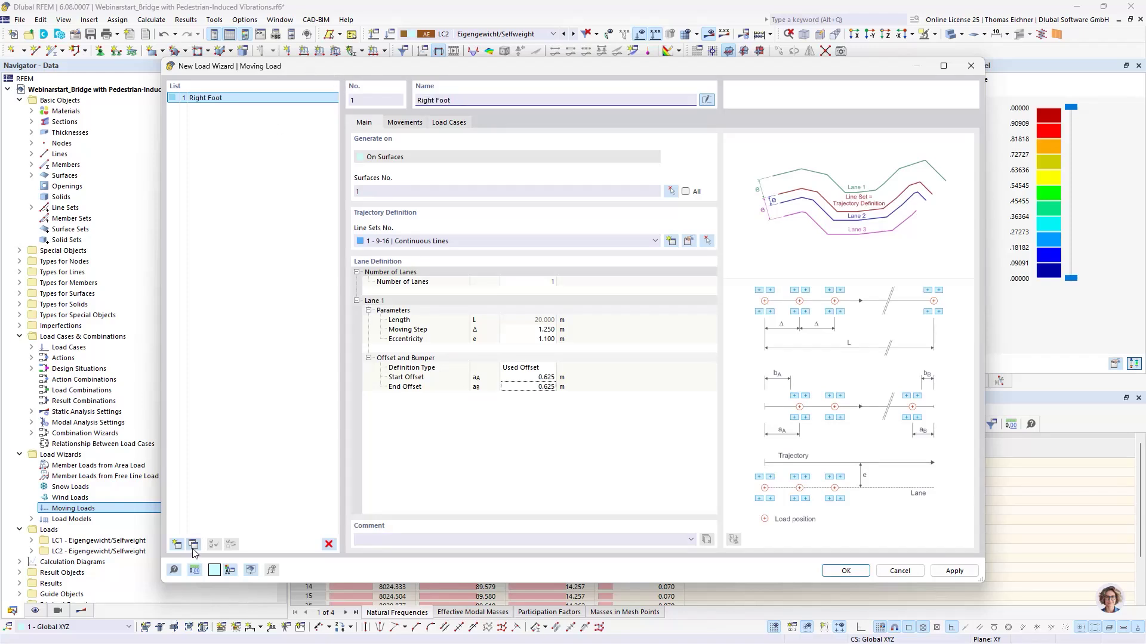
pyautogui.click(193, 545)
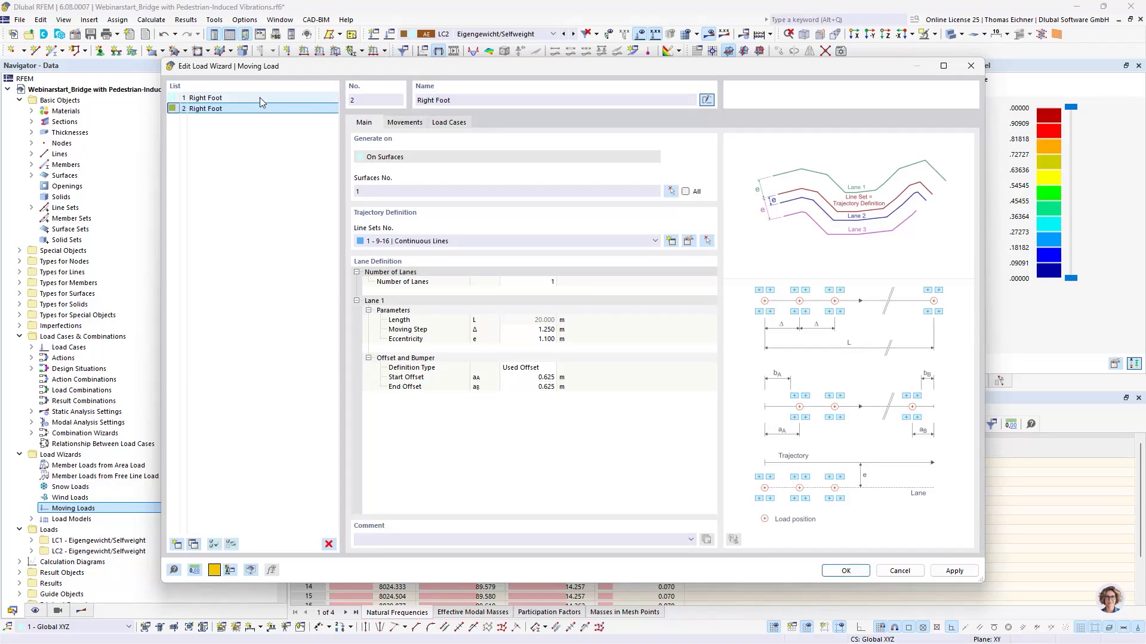
# Step: Set the action category of the load cases generated from moving load 1, Right Foot, to Seismic actions
pyautogui.click(197, 99)
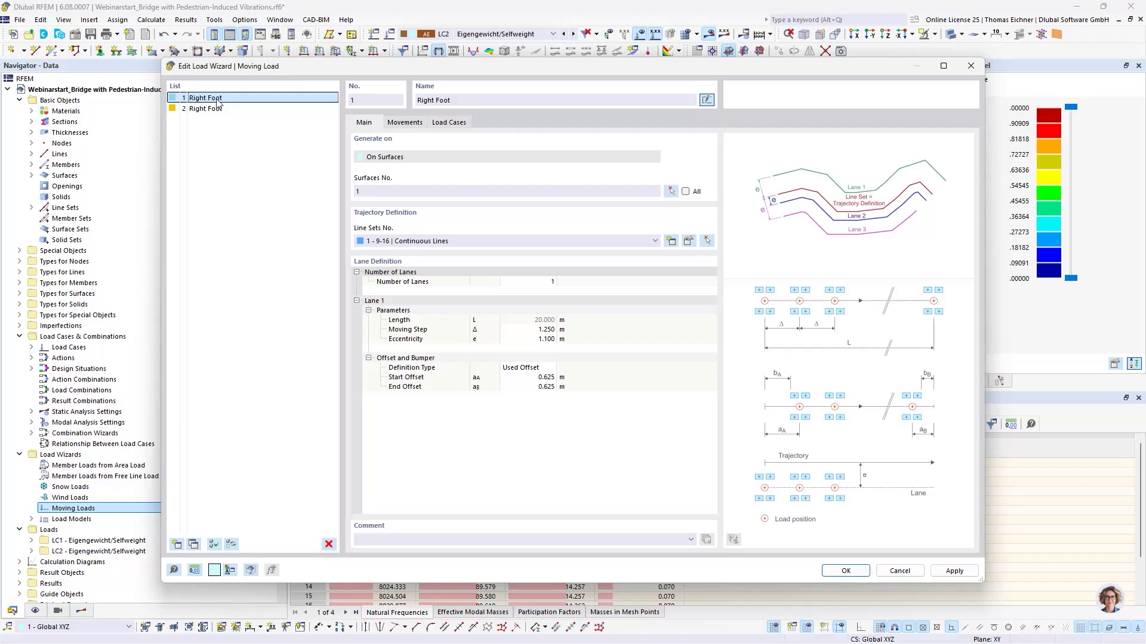
pyautogui.click(447, 124)
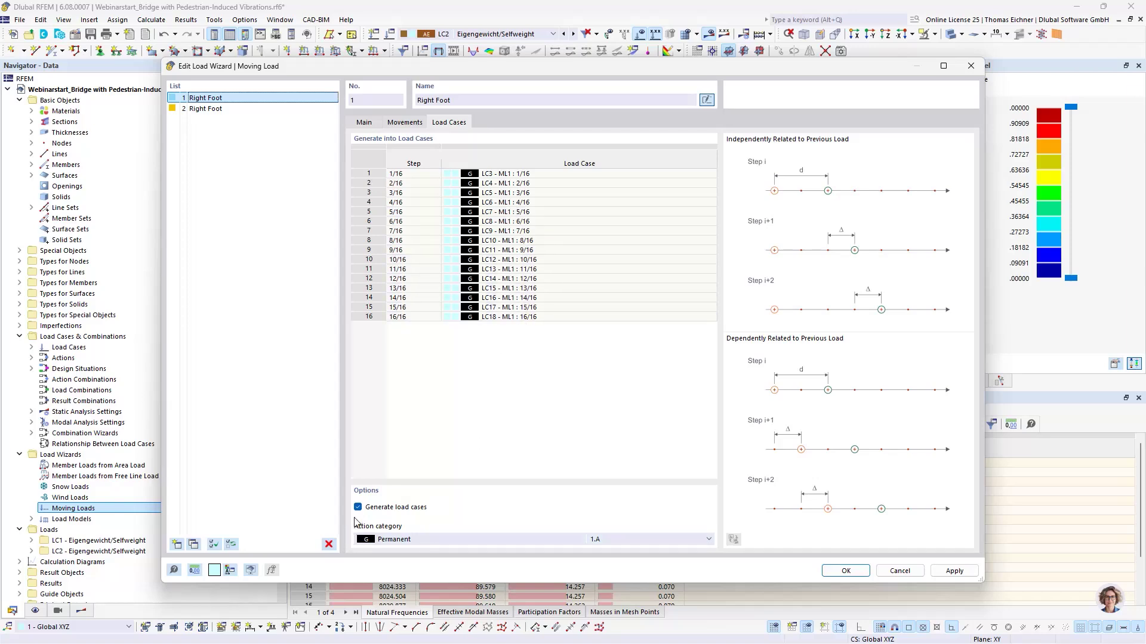
pyautogui.click(394, 540)
pyautogui.scroll(-1, 404, 527)
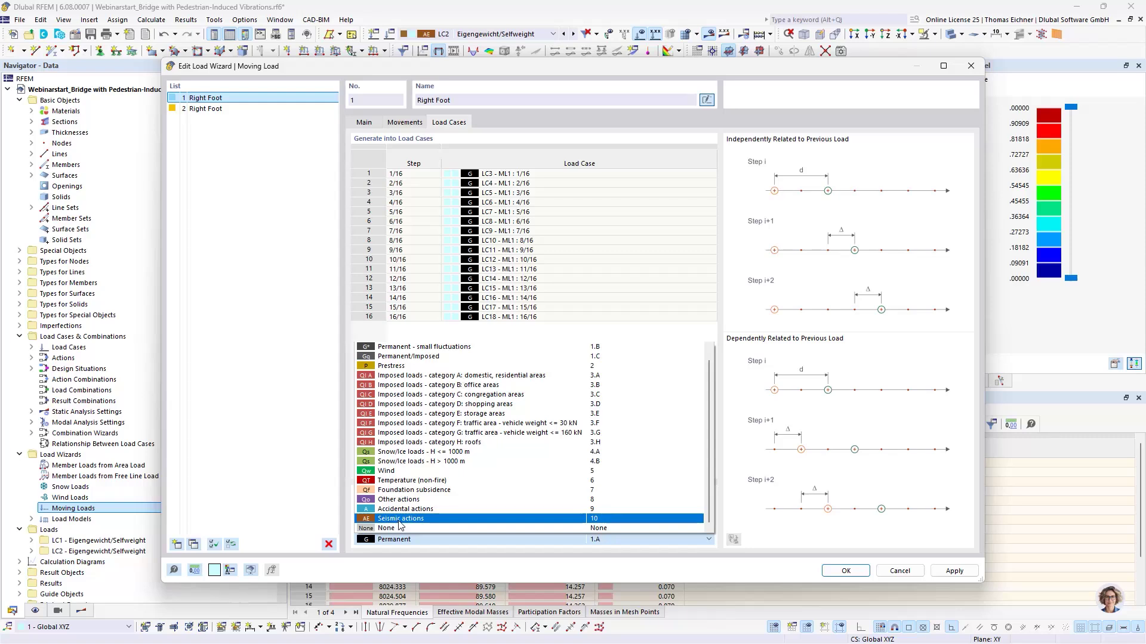
pyautogui.click(399, 519)
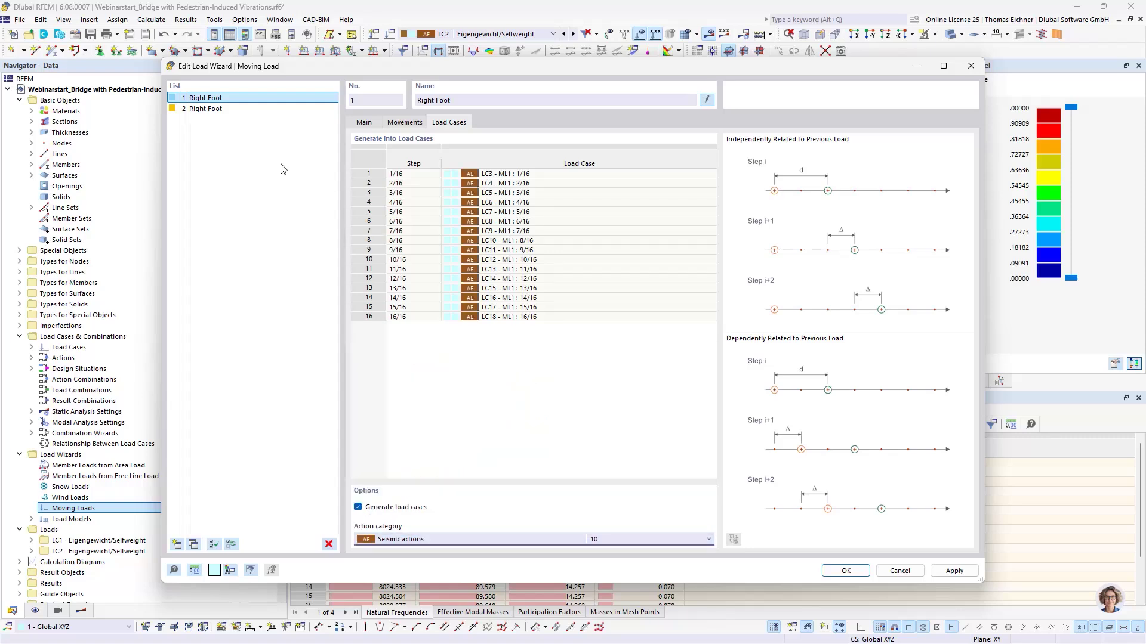
pyautogui.click(509, 371)
pyautogui.moveTo(625, 67)
pyautogui.mouseDown()
pyautogui.moveTo(620, 88)
pyautogui.moveTo(629, 65)
pyautogui.mouseUp()
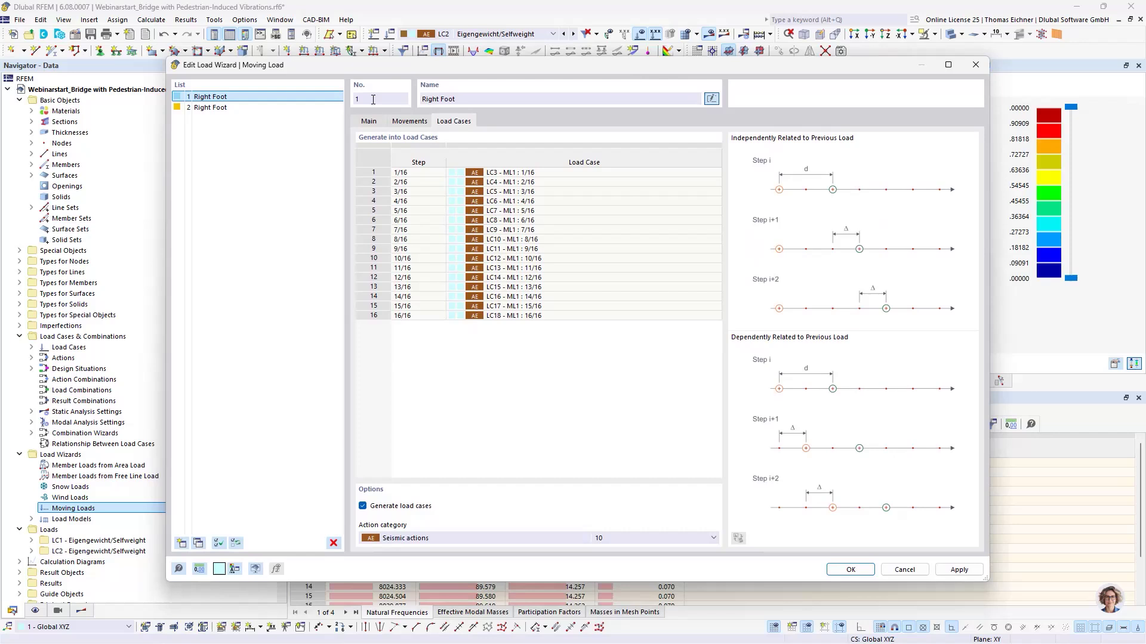
# Step: Rename the copied moving load 2 as "Left Foot"
pyautogui.click(206, 108)
pyautogui.click(430, 98)
pyautogui.doubleClick(430, 98)
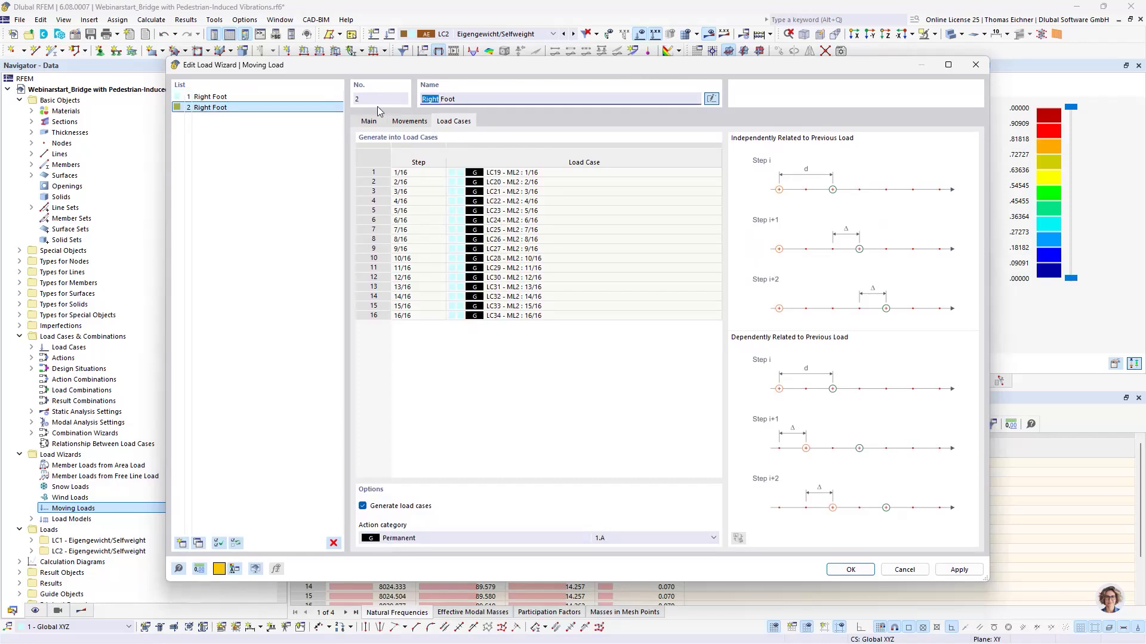
pyautogui.write('Left')
# Step: Examine the Left Foot moving load's assigned load model and its Lane 1 moving step, eccentricity and offset settings
pyautogui.hotkey('ctrl', 'shift', 'Tab')
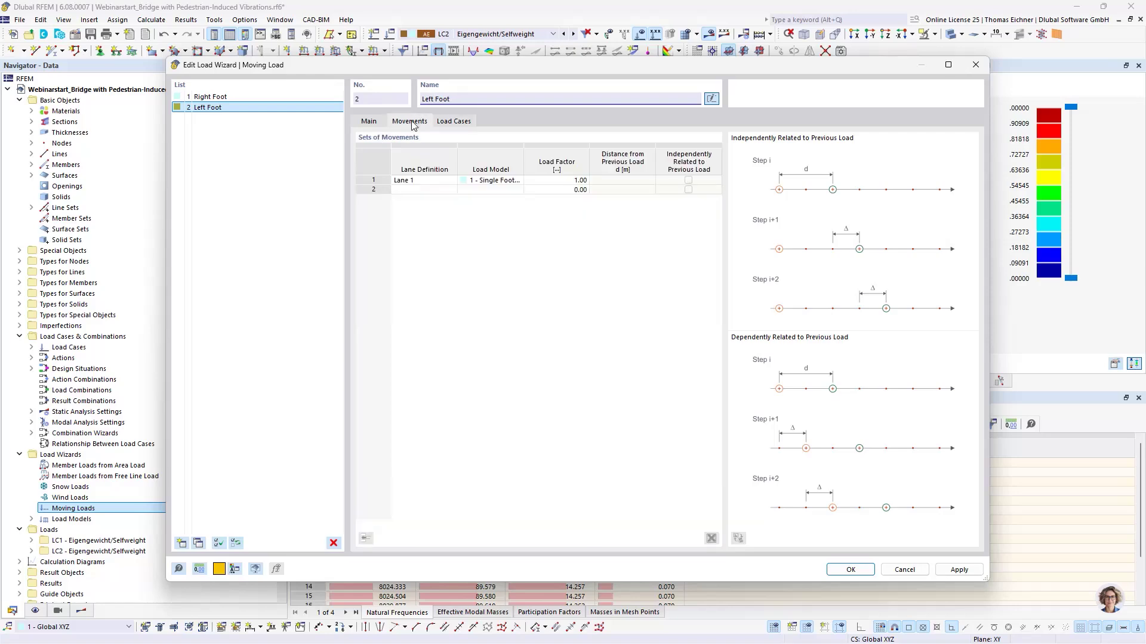
pyautogui.hotkey('ctrl', 'shift', 'Tab')
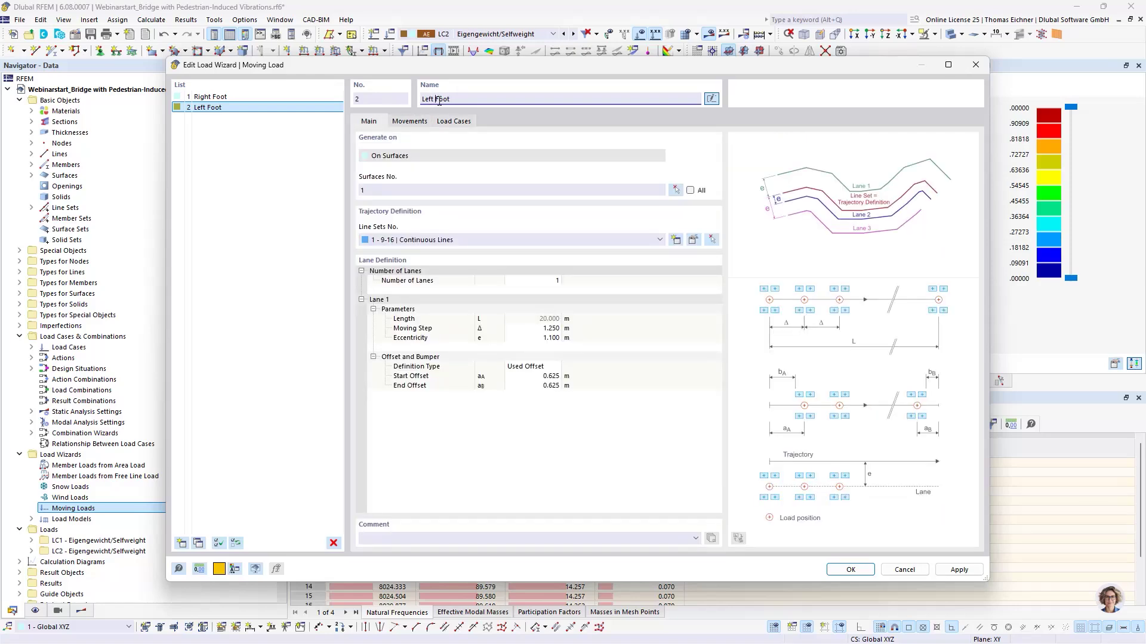
pyautogui.click(409, 122)
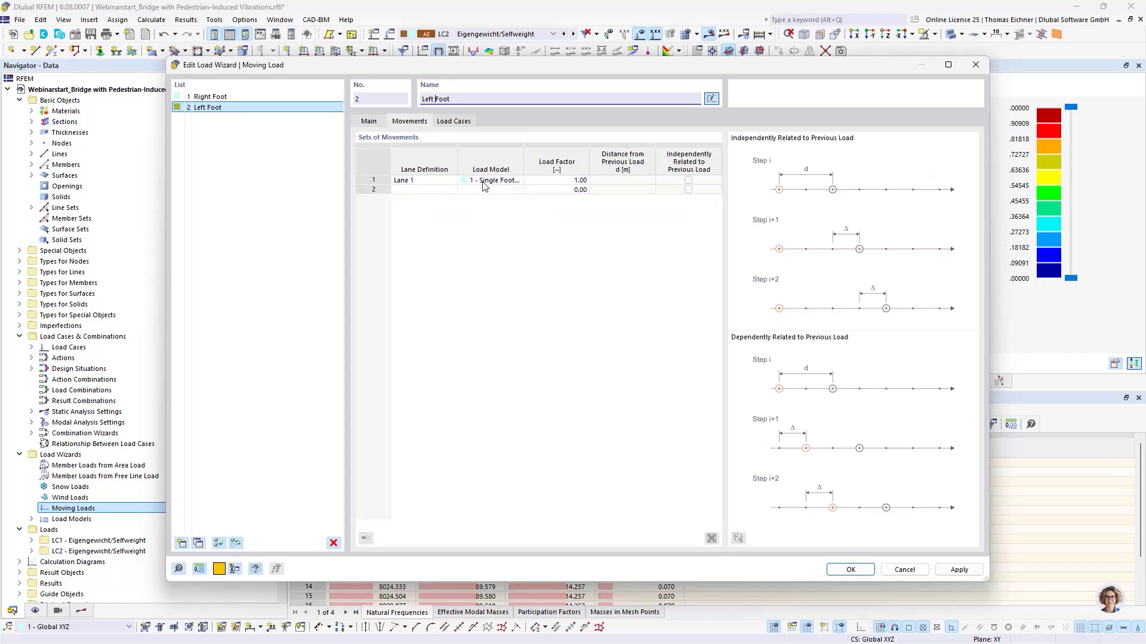
pyautogui.click(369, 122)
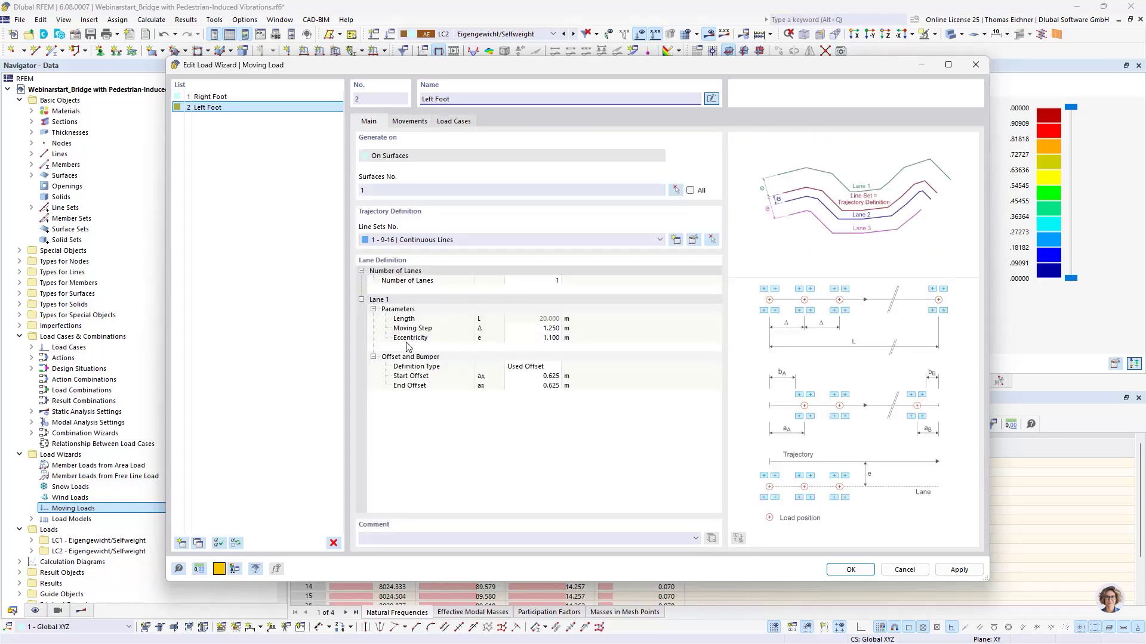
pyautogui.click(534, 329)
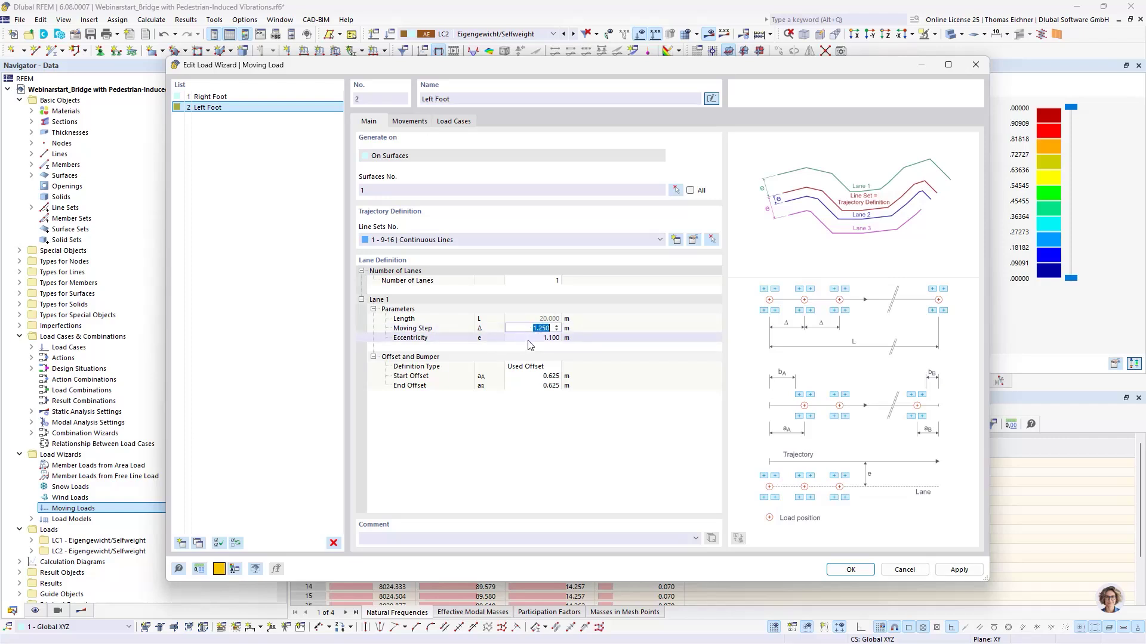
pyautogui.press('Return')
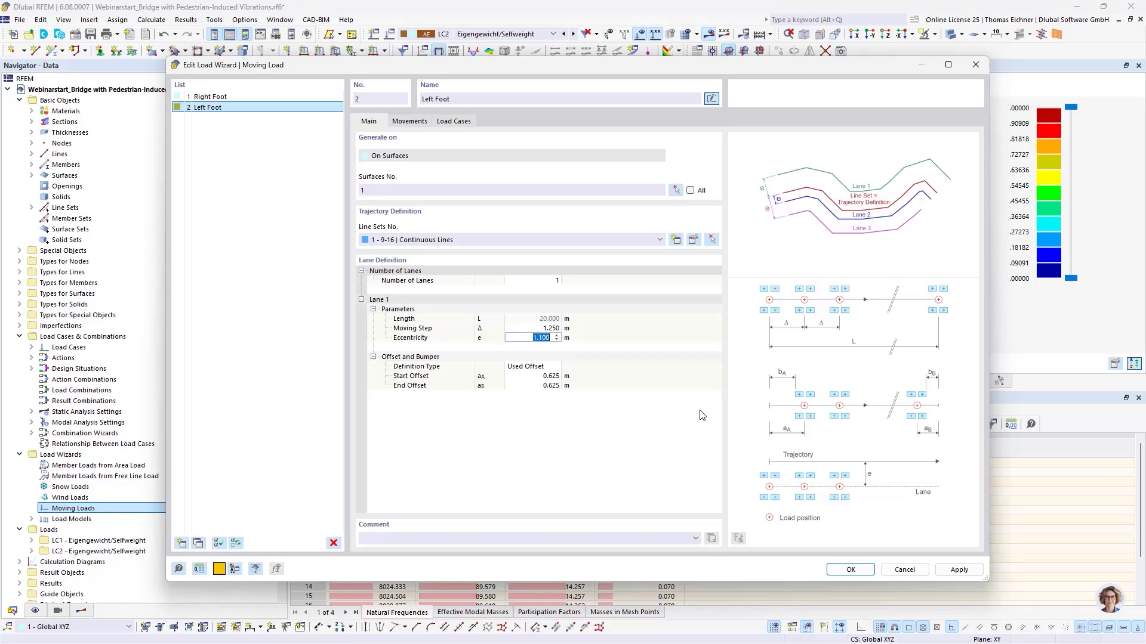
pyautogui.click(531, 376)
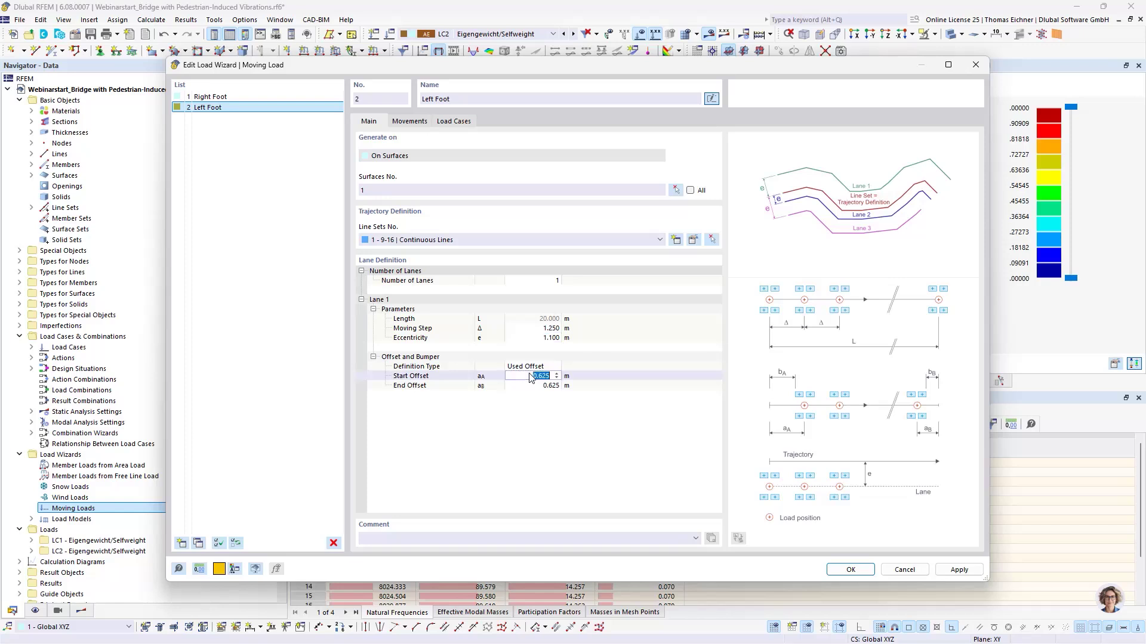
pyautogui.click(534, 338)
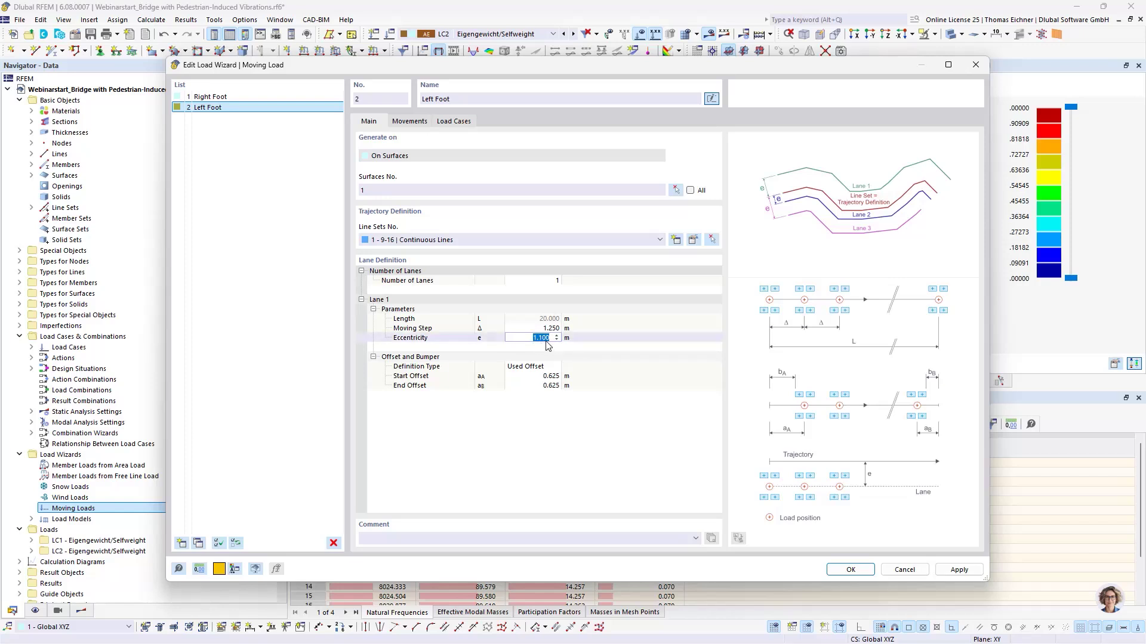
pyautogui.click(542, 339)
# Step: Compare the lane settings with Right Foot and set the Left Foot Lane 1 eccentricity to 1.400 m
pyautogui.click(210, 96)
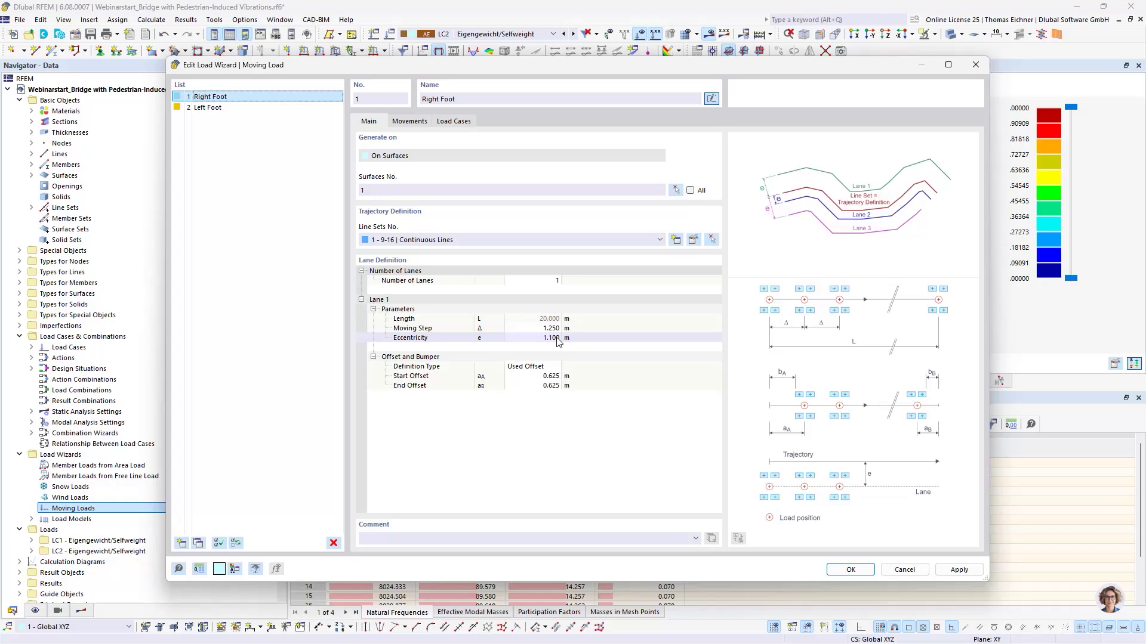
pyautogui.click(227, 108)
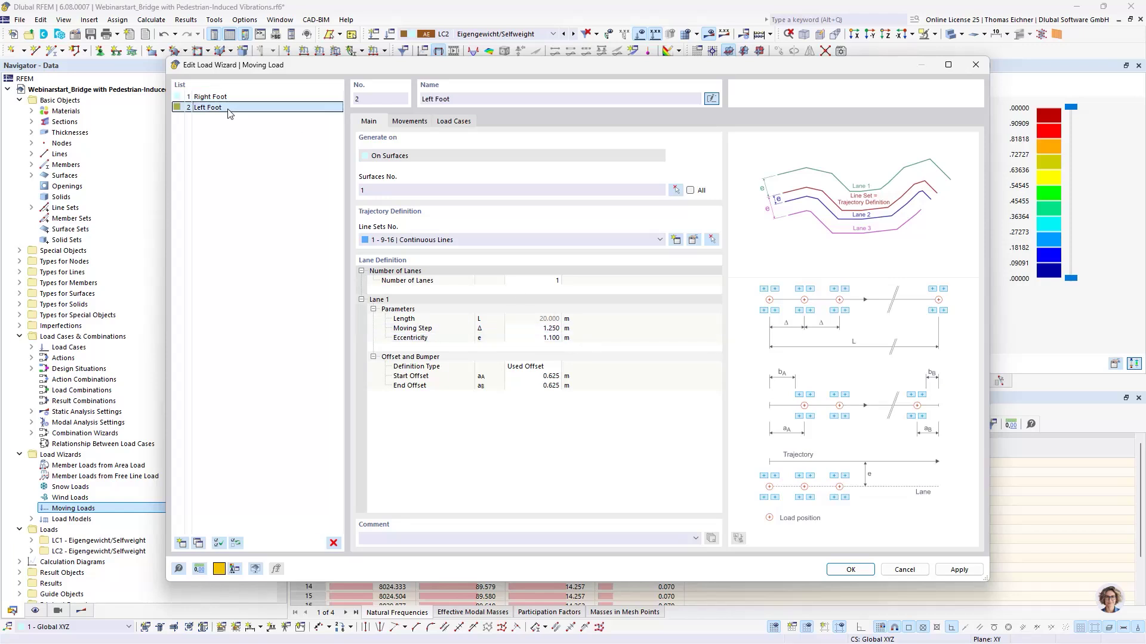
pyautogui.click(565, 339)
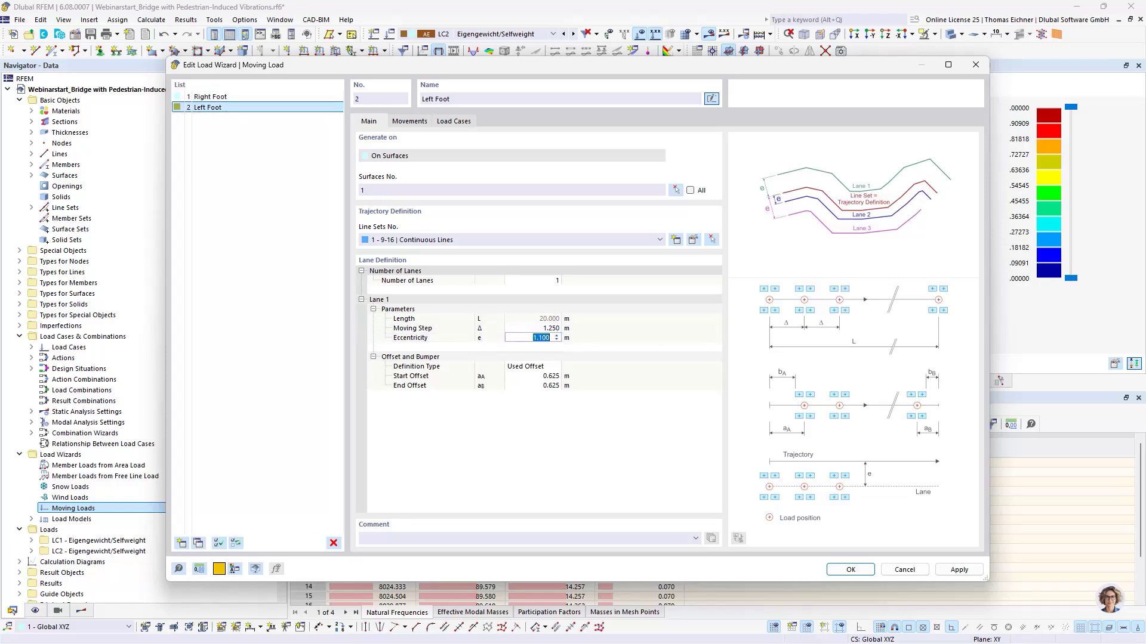
pyautogui.write('1')
pyautogui.press('Tab')
pyautogui.press('Tab')
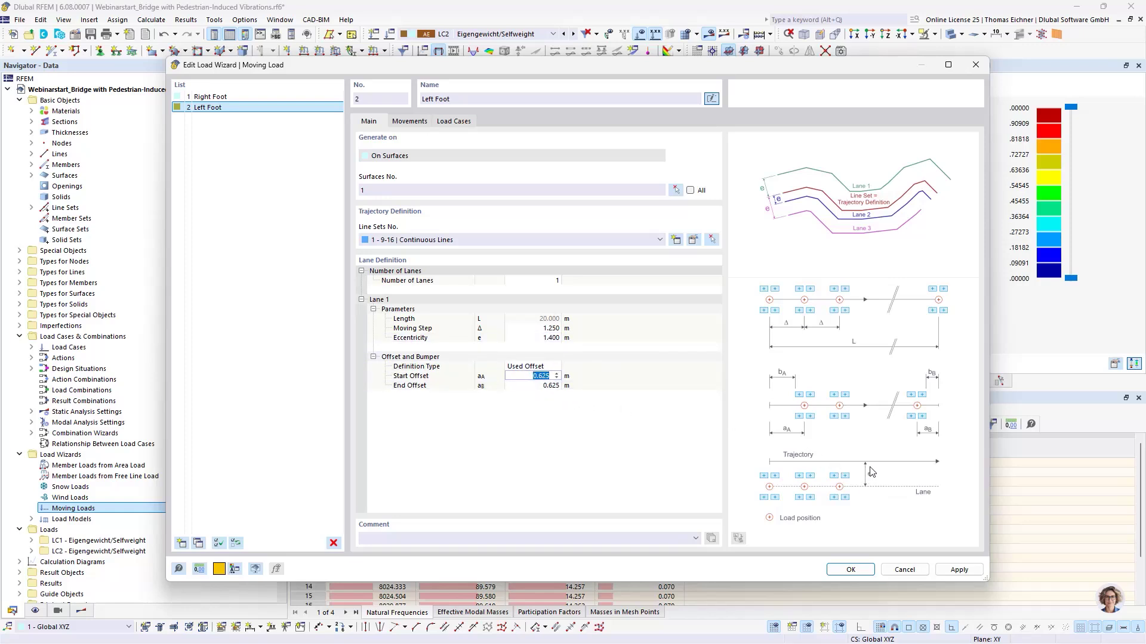
pyautogui.click(540, 338)
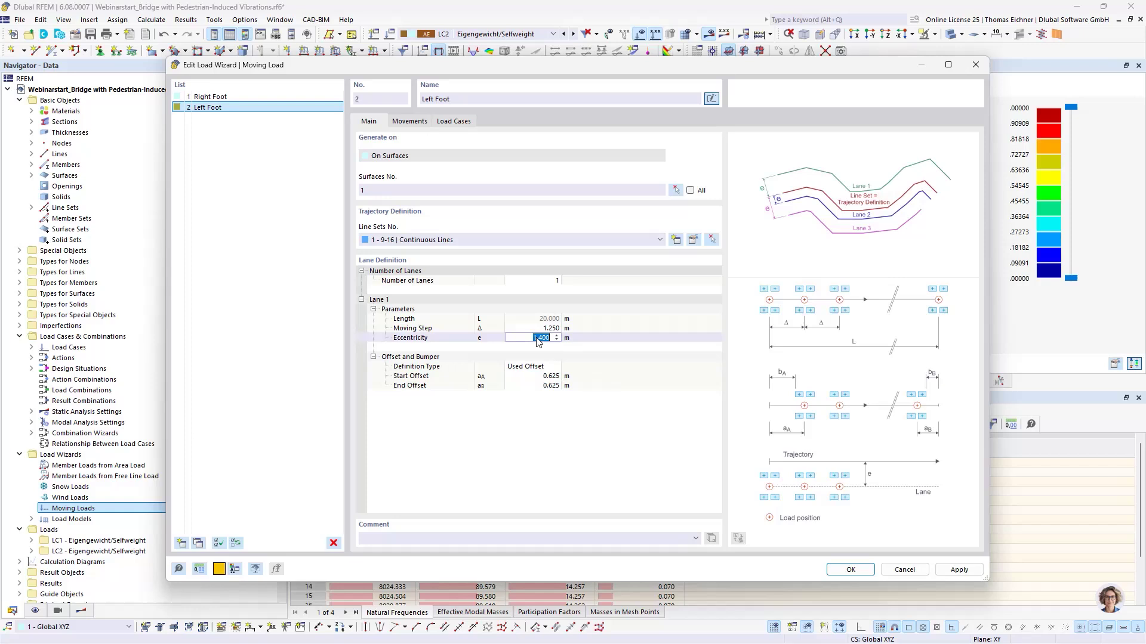
# Step: Set the Left Foot lane's start and end offsets to 1.250 m and check the lane position against the bridge model
pyautogui.click(535, 378)
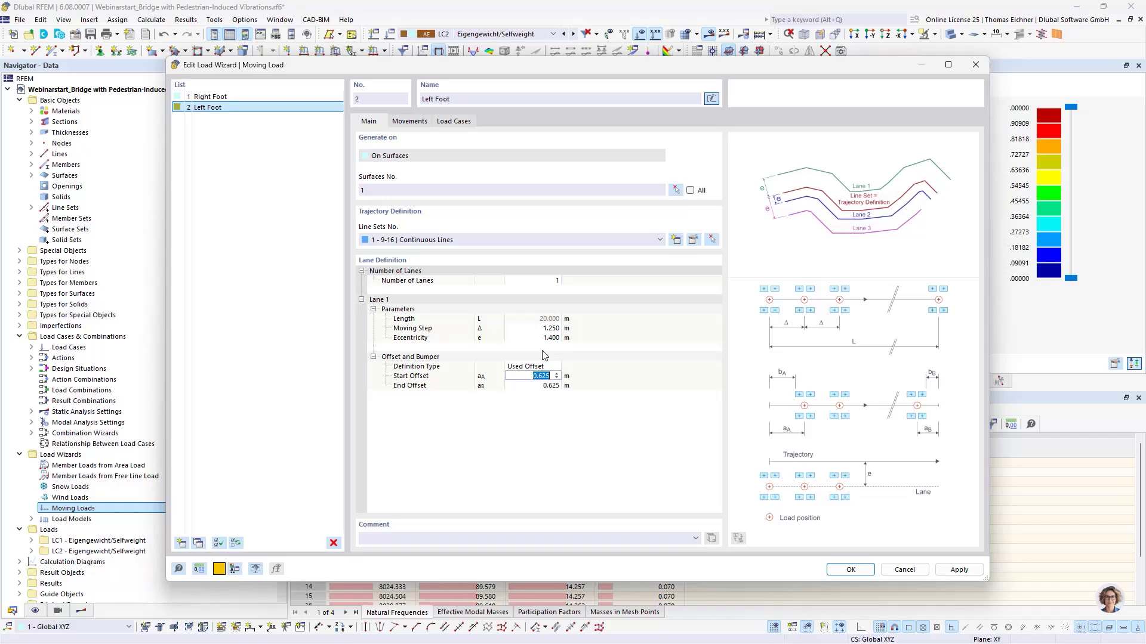
pyautogui.write('1.')
pyautogui.click(540, 386)
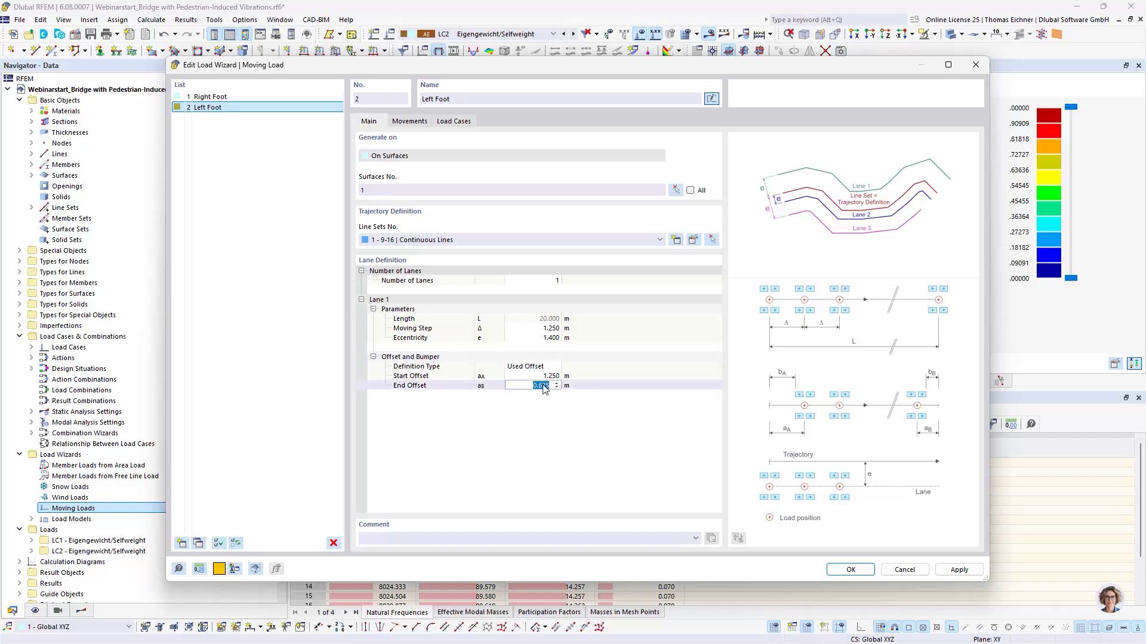
pyautogui.write('2')
pyautogui.press('Return')
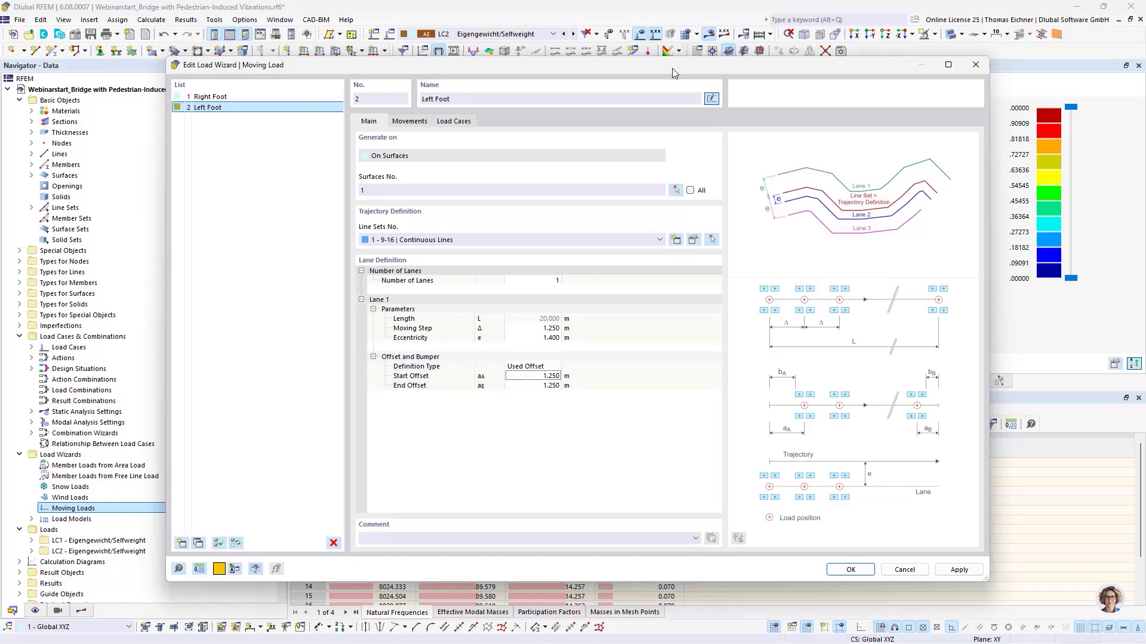
pyautogui.moveTo(671, 68); pyautogui.dragTo(636, 309)
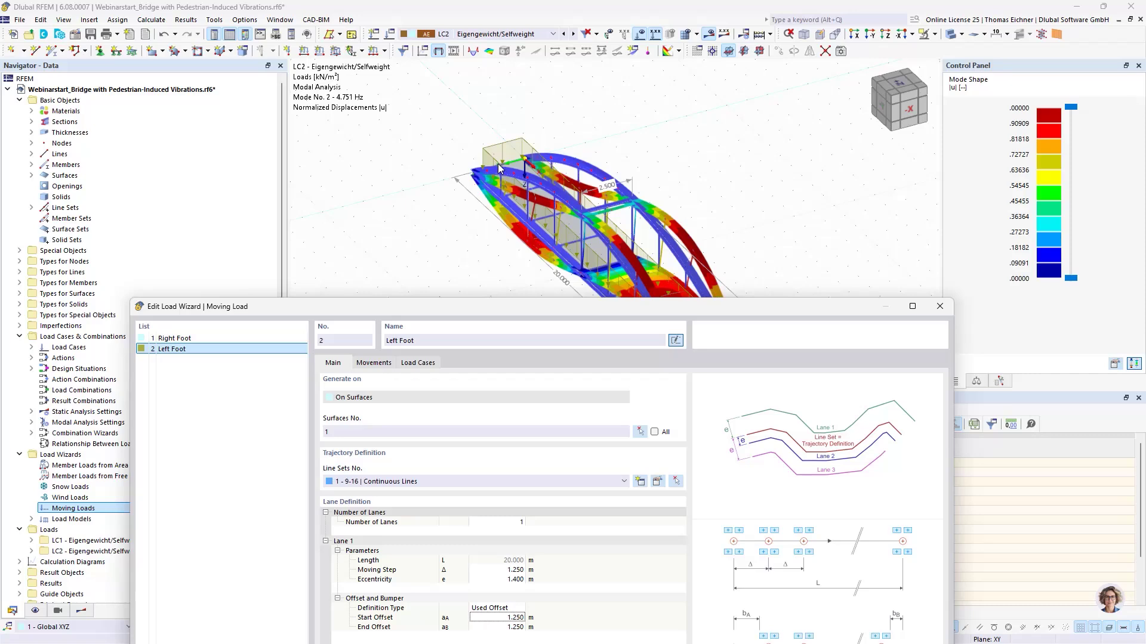
pyautogui.moveTo(528, 306); pyautogui.dragTo(531, 127)
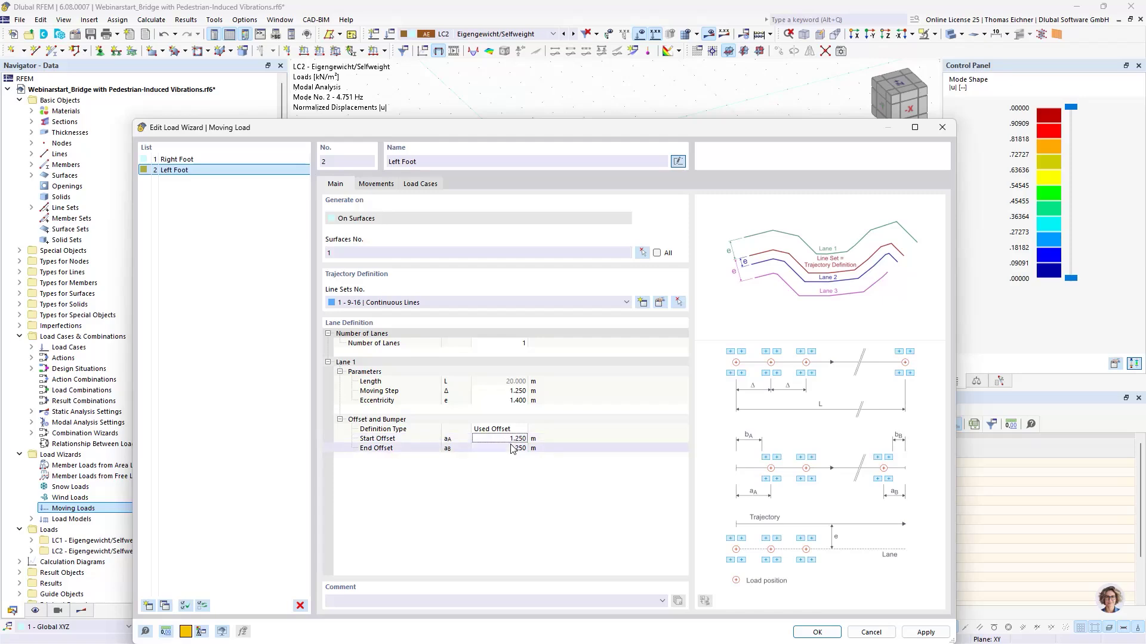
# Step: Set the action category of the Left Foot load cases to Seismic actions and accept both moving load definitions
pyautogui.click(420, 185)
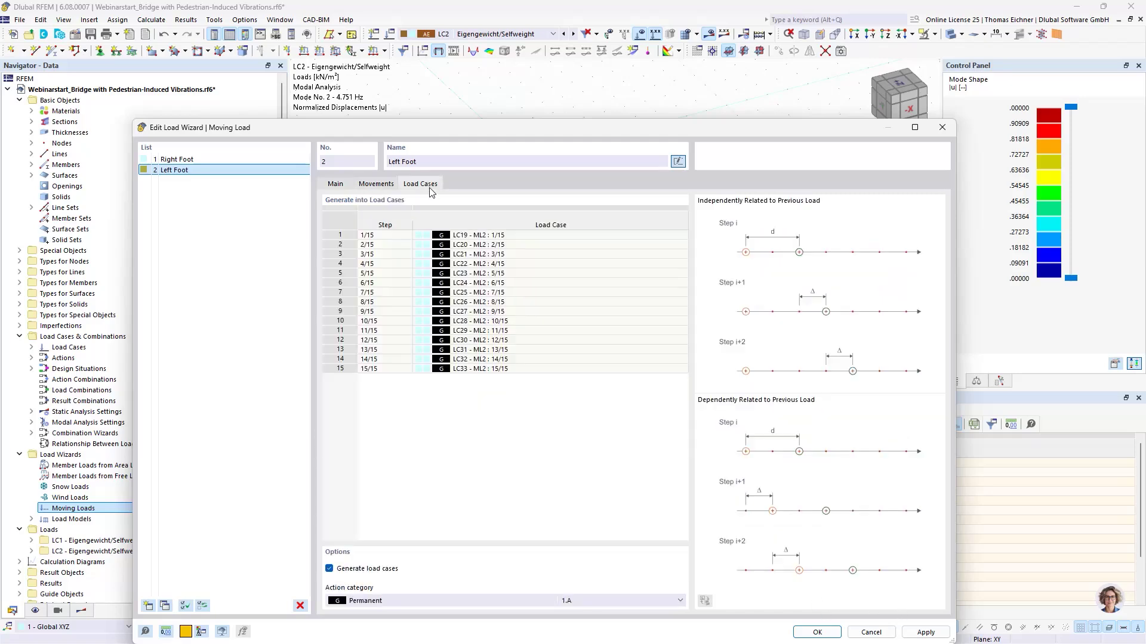
pyautogui.moveTo(494, 128); pyautogui.dragTo(481, 55)
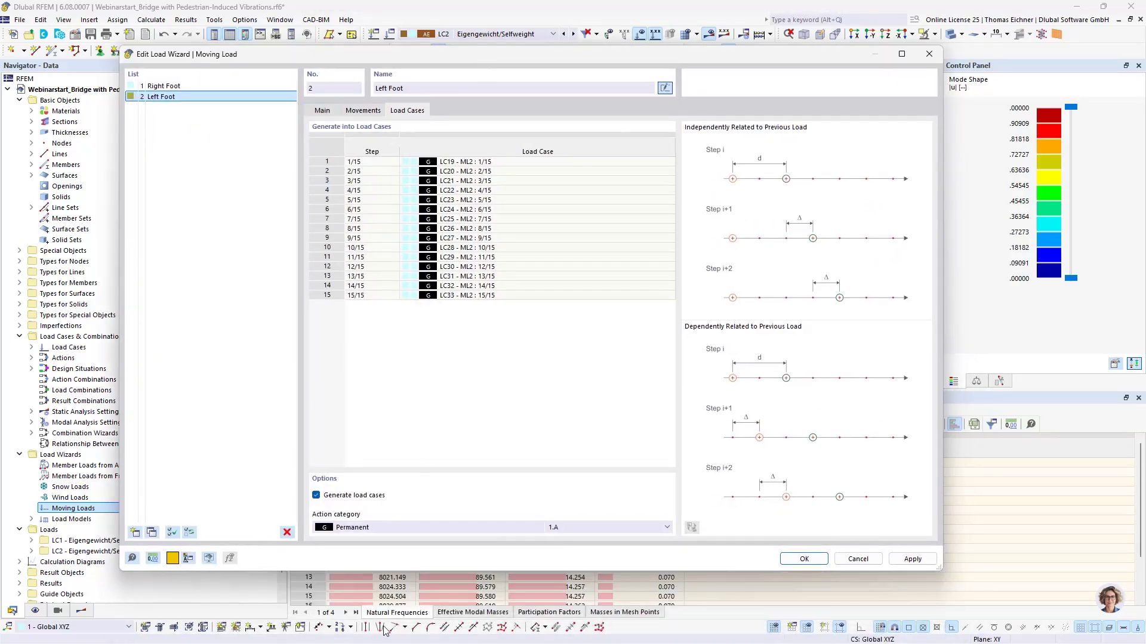
pyautogui.click(164, 86)
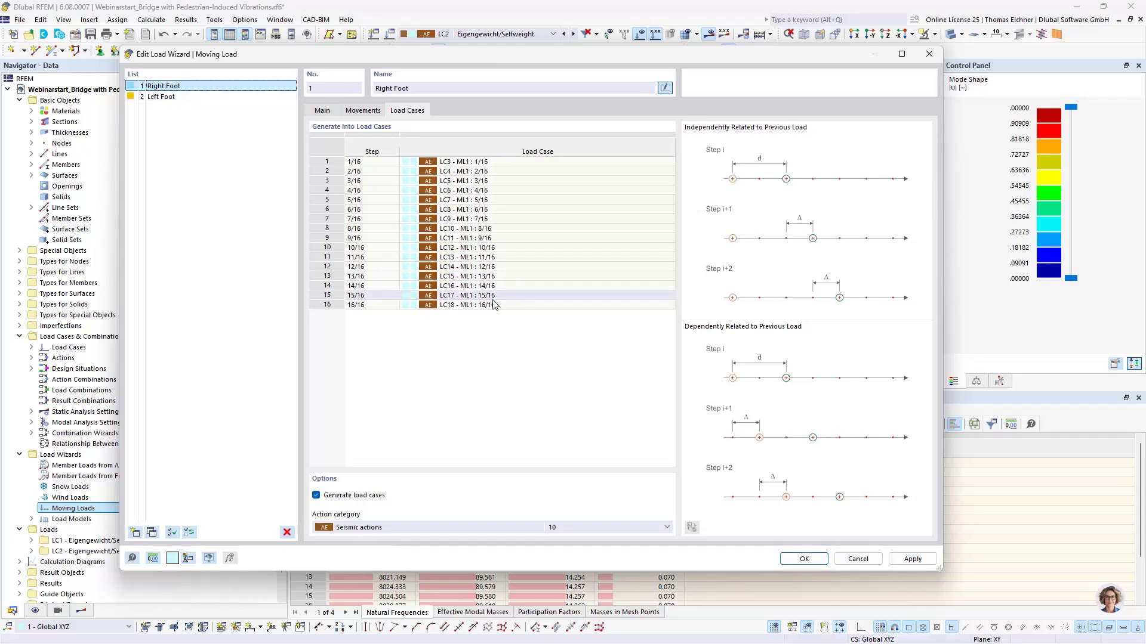
pyautogui.click(162, 97)
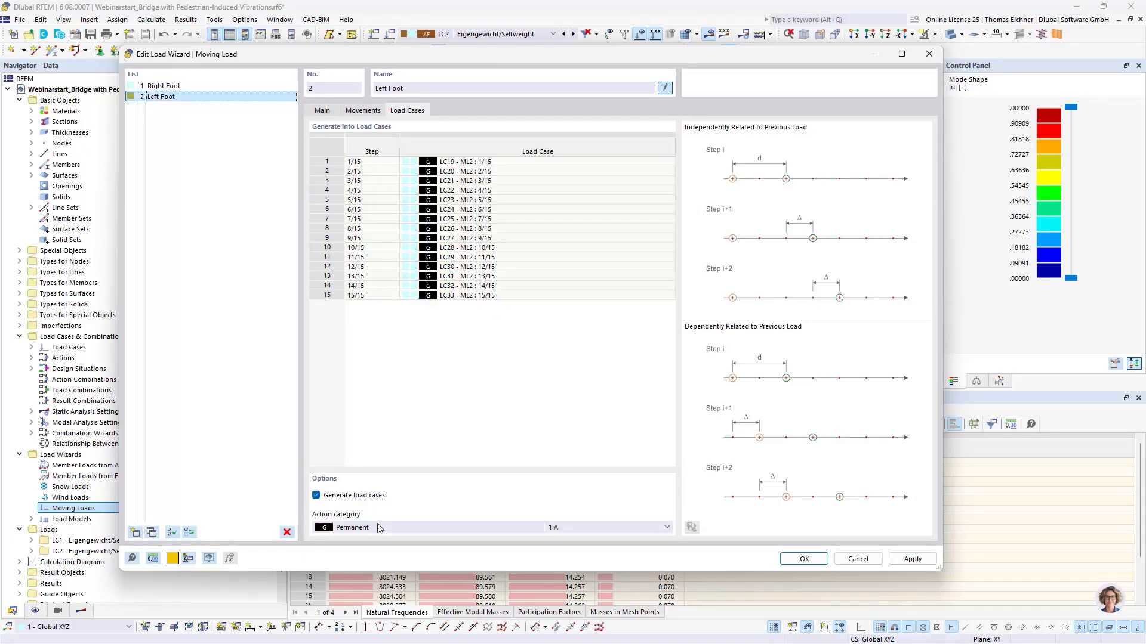
pyautogui.click(385, 530)
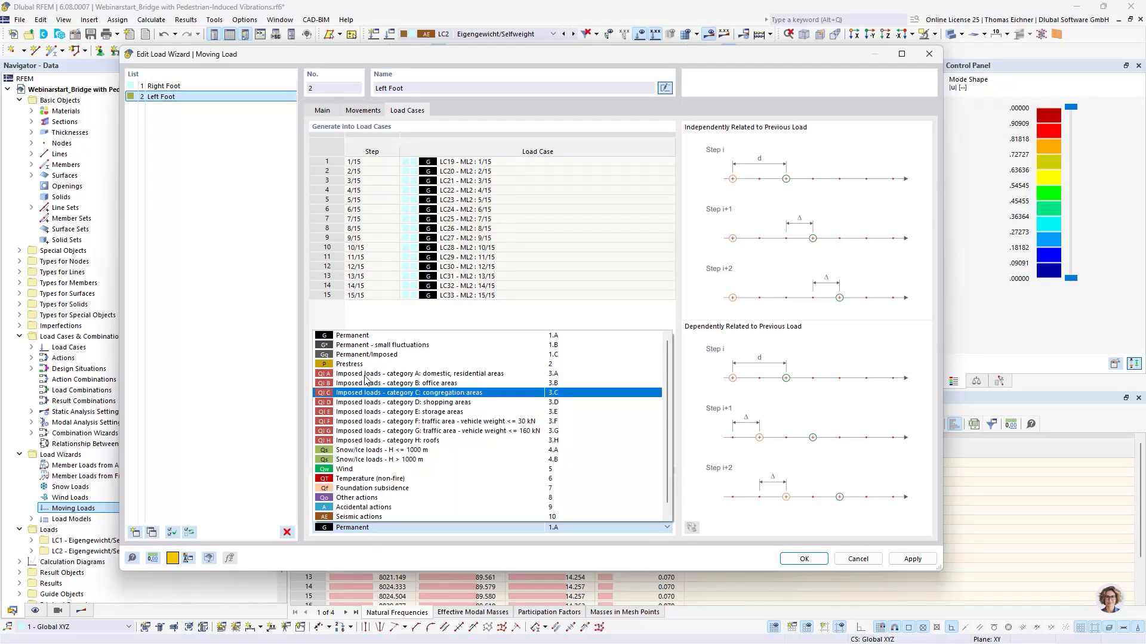
pyautogui.click(356, 516)
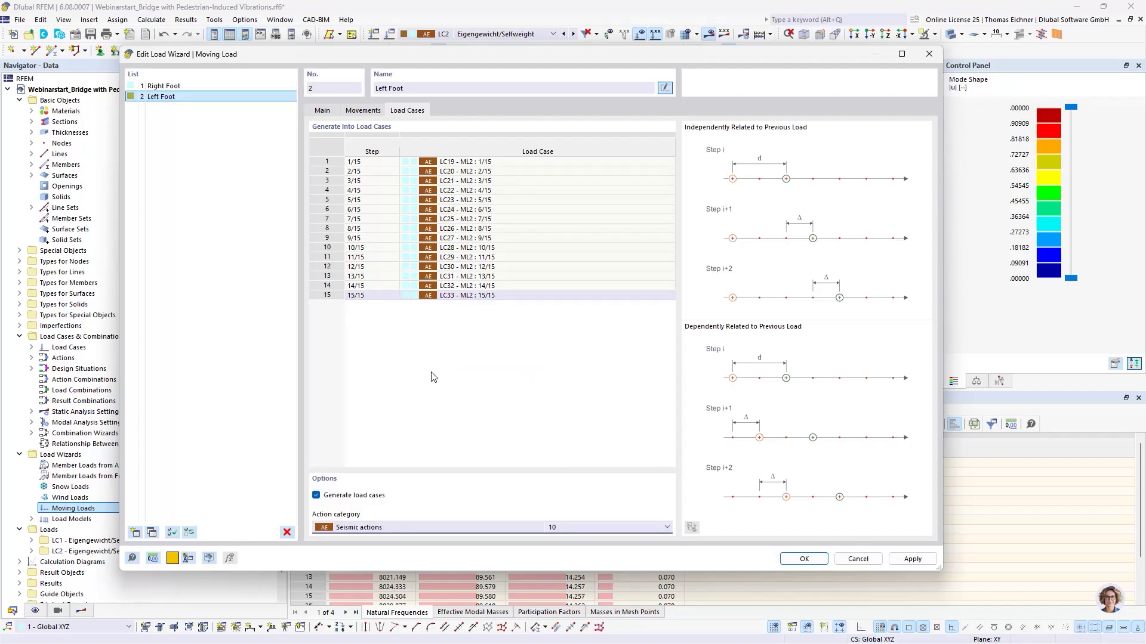
pyautogui.click(804, 559)
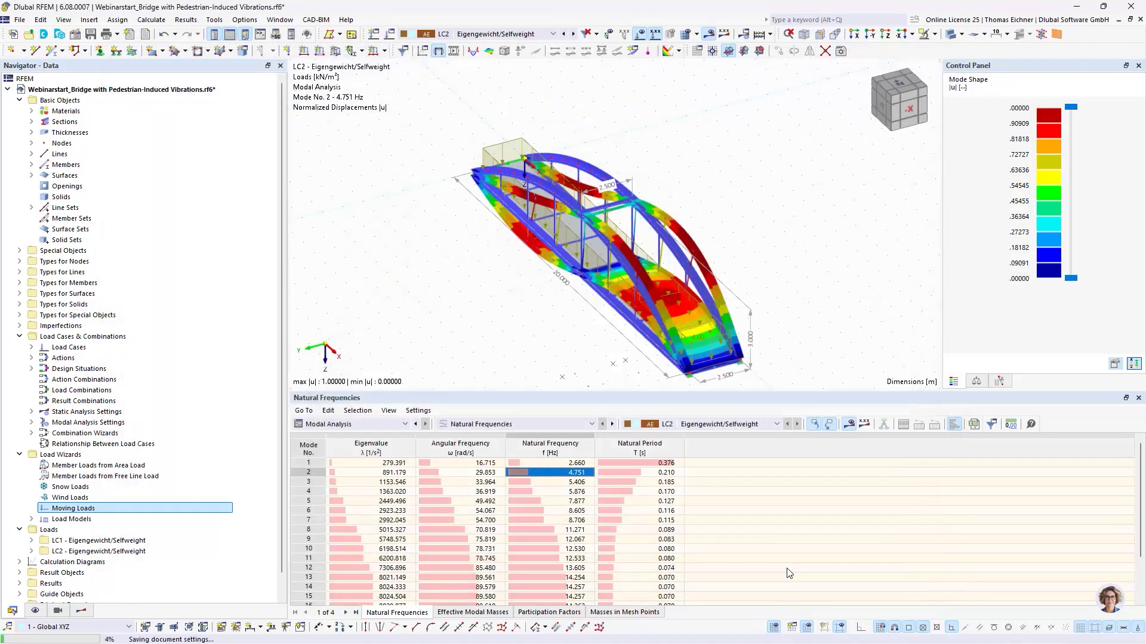
# Step: Display the generated load case LC3 - ML1 : 1/16 on the bridge and return to LC2 Eigengewicht/Selfweight
pyautogui.keyDown('ctrl'); pyautogui.moveTo(794, 215); pyautogui.dragTo(686, 200, button='middle'); pyautogui.keyUp('ctrl')
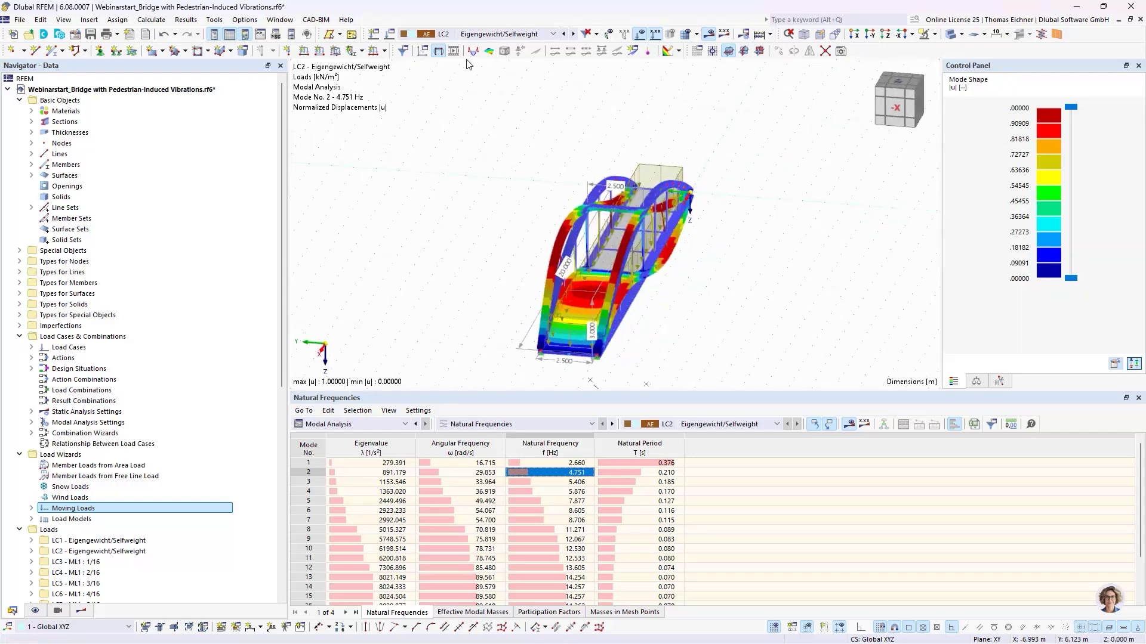
pyautogui.click(468, 34)
pyautogui.click(458, 64)
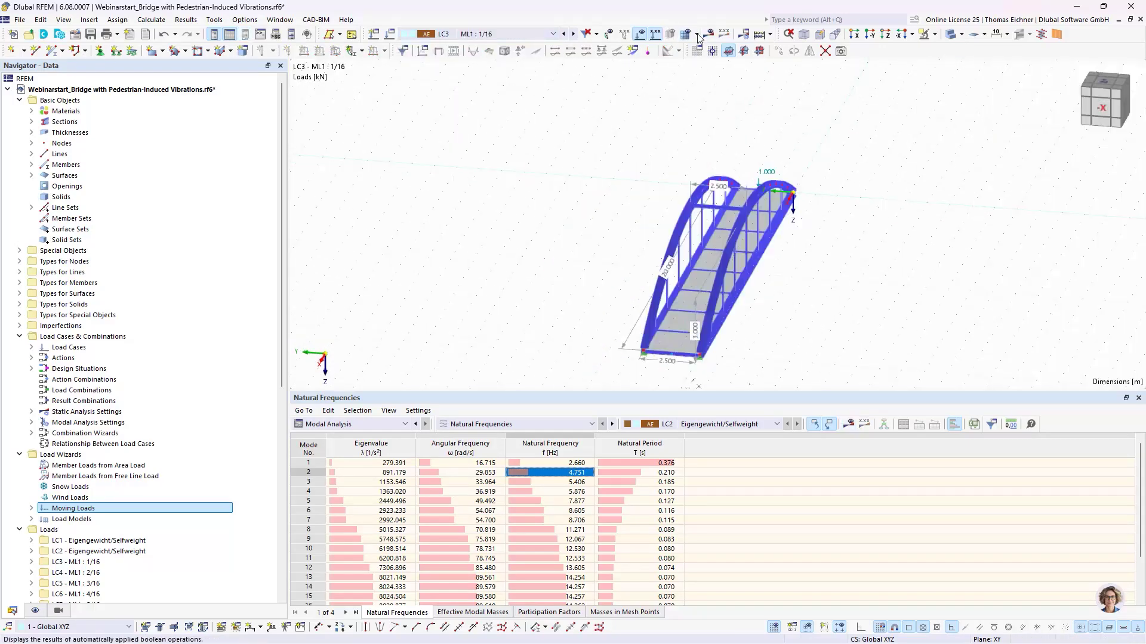
pyautogui.keyDown('ctrl'); pyautogui.moveTo(728, 257); pyautogui.dragTo(362, 300, button='middle'); pyautogui.keyUp('ctrl')
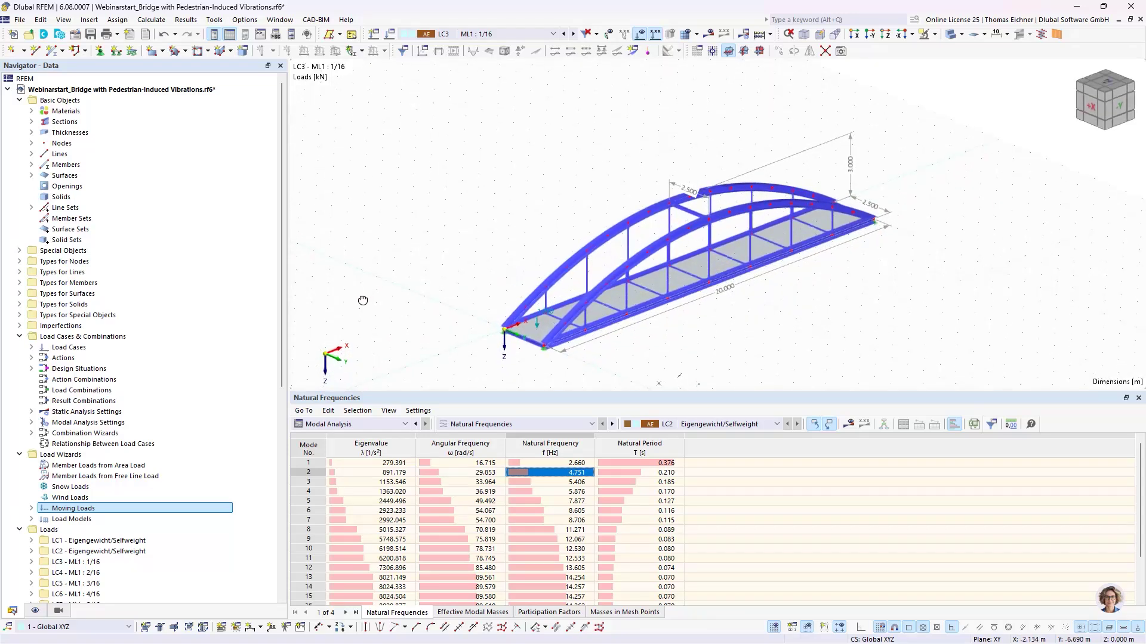
pyautogui.click(474, 34)
pyautogui.click(474, 45)
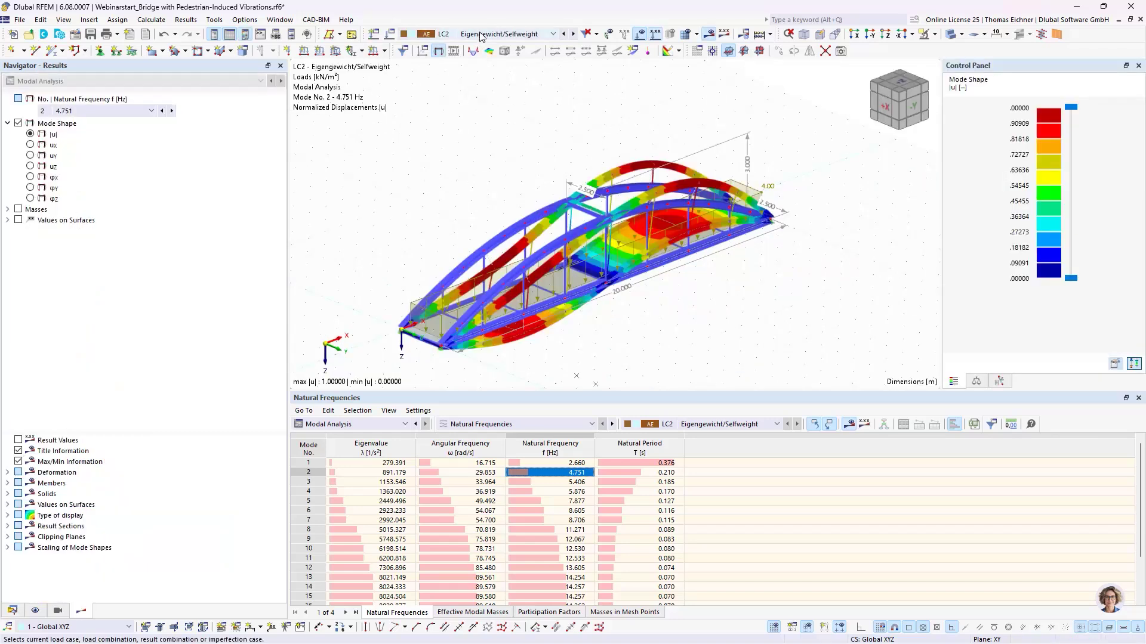
# Step: Show load case LC3 - ML1 : 1/16 again and examine the single foot load's position on the deck from the front
pyautogui.rightClick(480, 32)
pyautogui.click(525, 61)
pyautogui.click(520, 40)
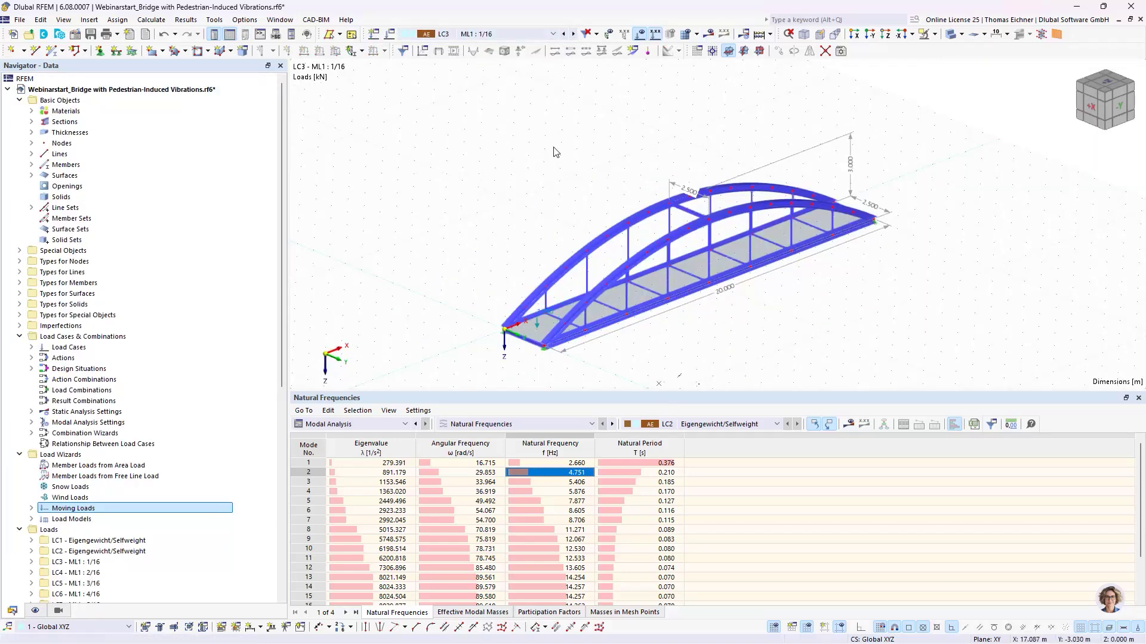
pyautogui.moveTo(901, 320); pyautogui.dragTo(786, 249, button='middle')
pyautogui.scroll(3, 685, 258)
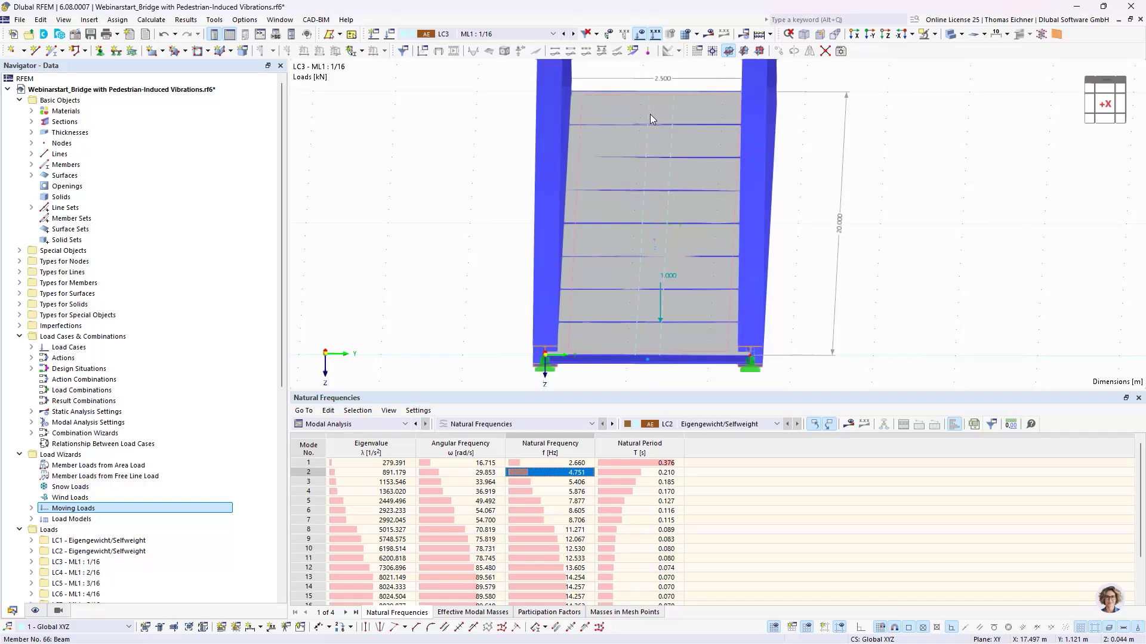
pyautogui.scroll(-2, 769, 196)
pyautogui.press('F7')
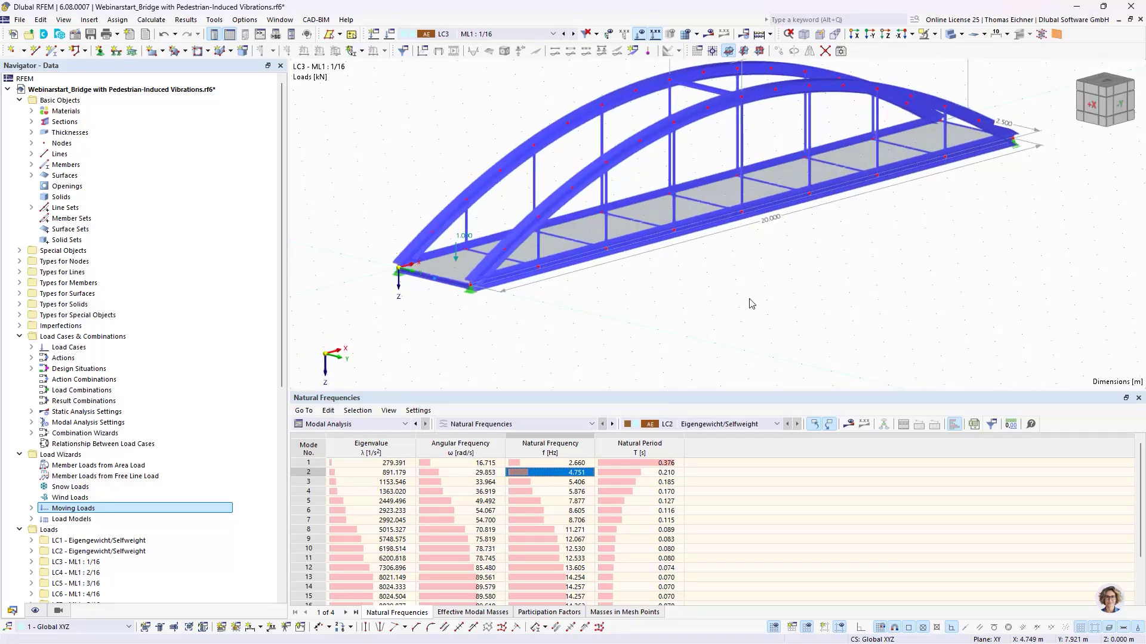
# Step: Switch to the vertical walking load slide and to the Fussgaengeruntersuchungen.xlsx workbook in Excel to examine the harmonic load curves
pyautogui.press('F5')
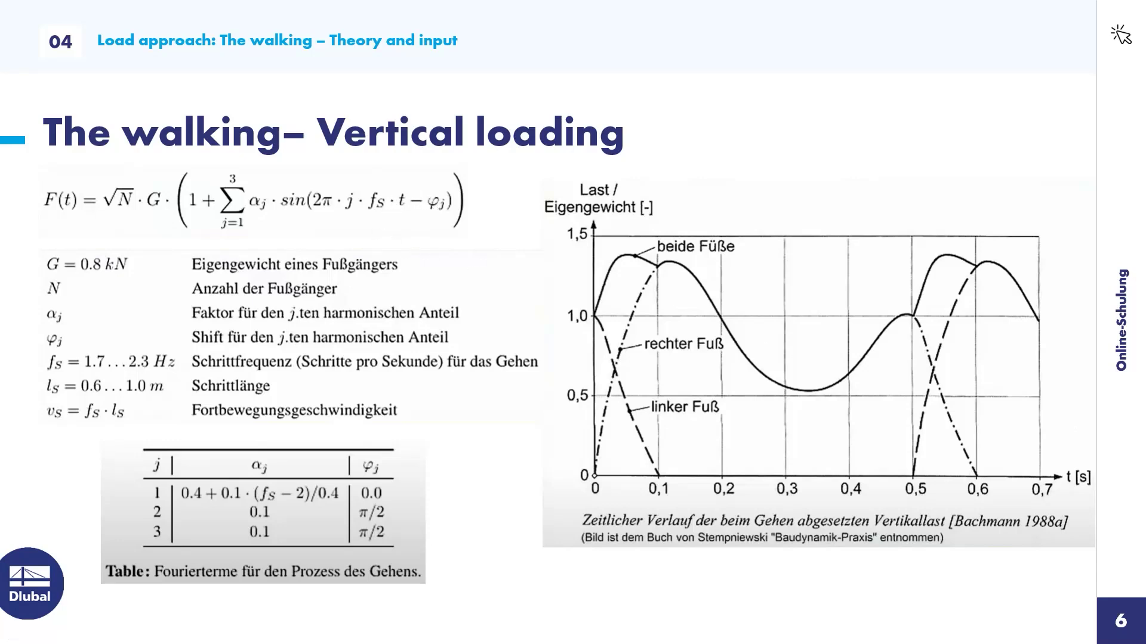
pyautogui.hotkey('alt', 'Tab')
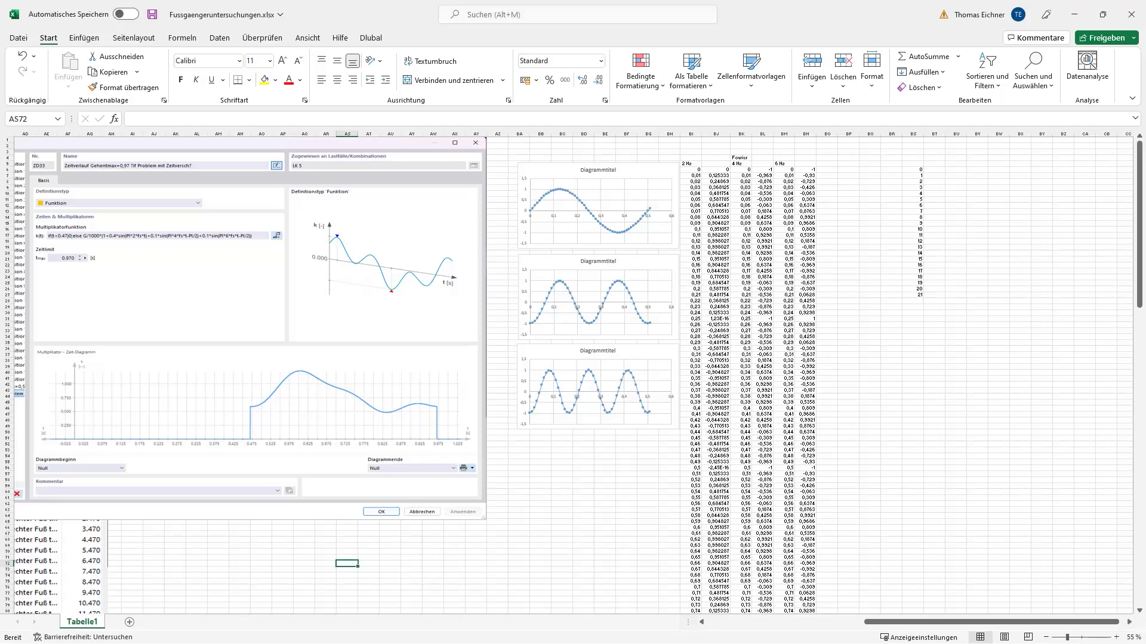
pyautogui.click(636, 523)
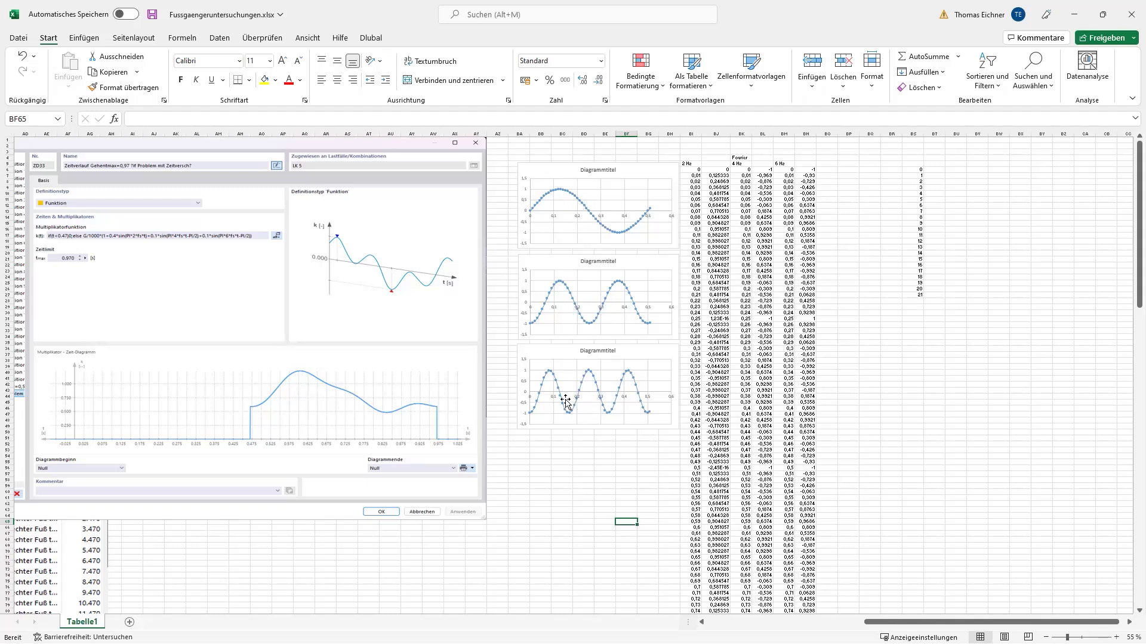
pyautogui.click(590, 439)
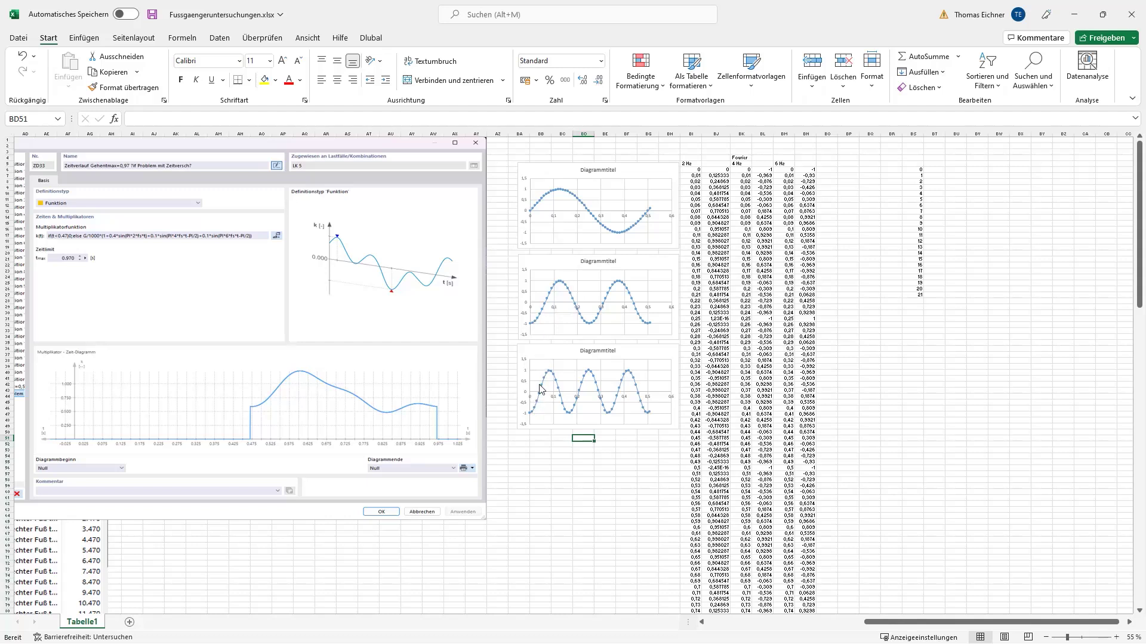
pyautogui.click(544, 456)
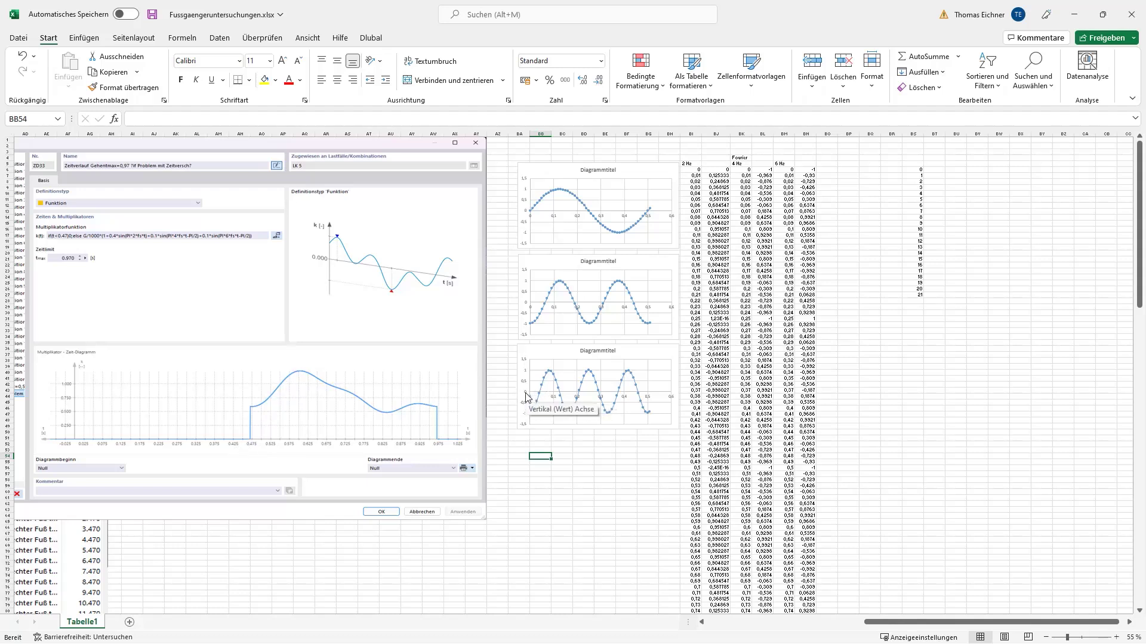
pyautogui.click(564, 450)
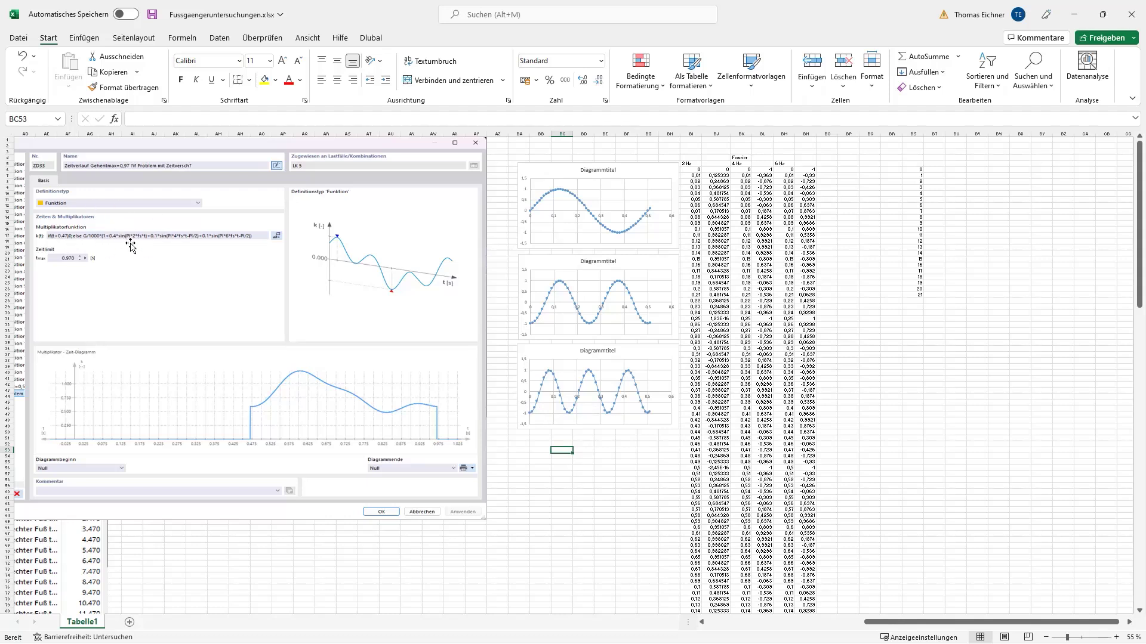
pyautogui.click(639, 470)
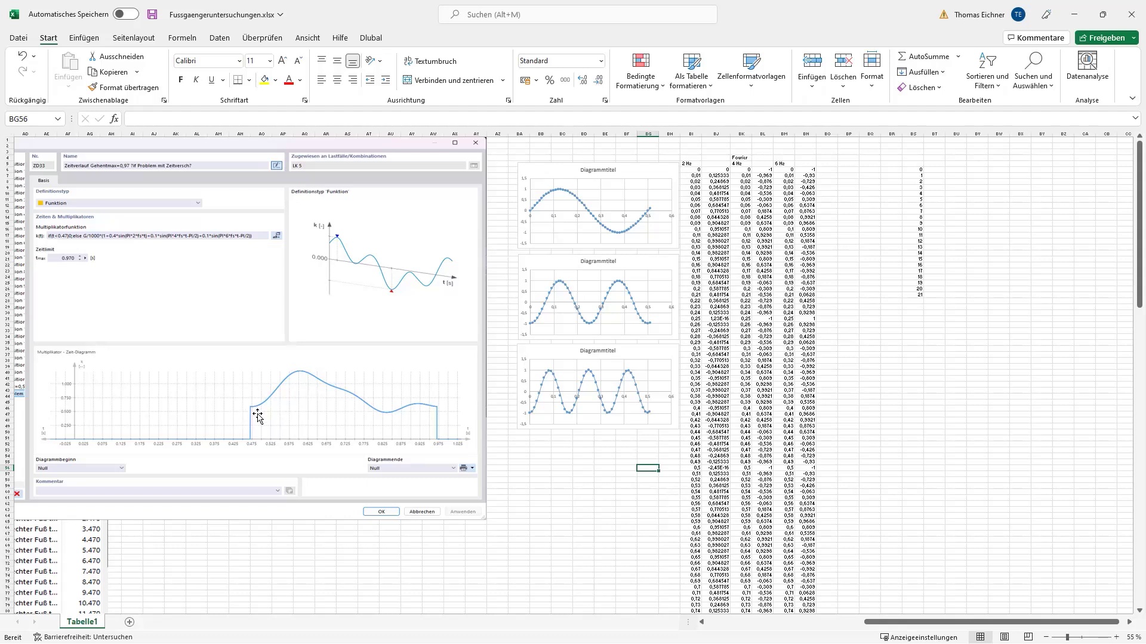
pyautogui.click(556, 484)
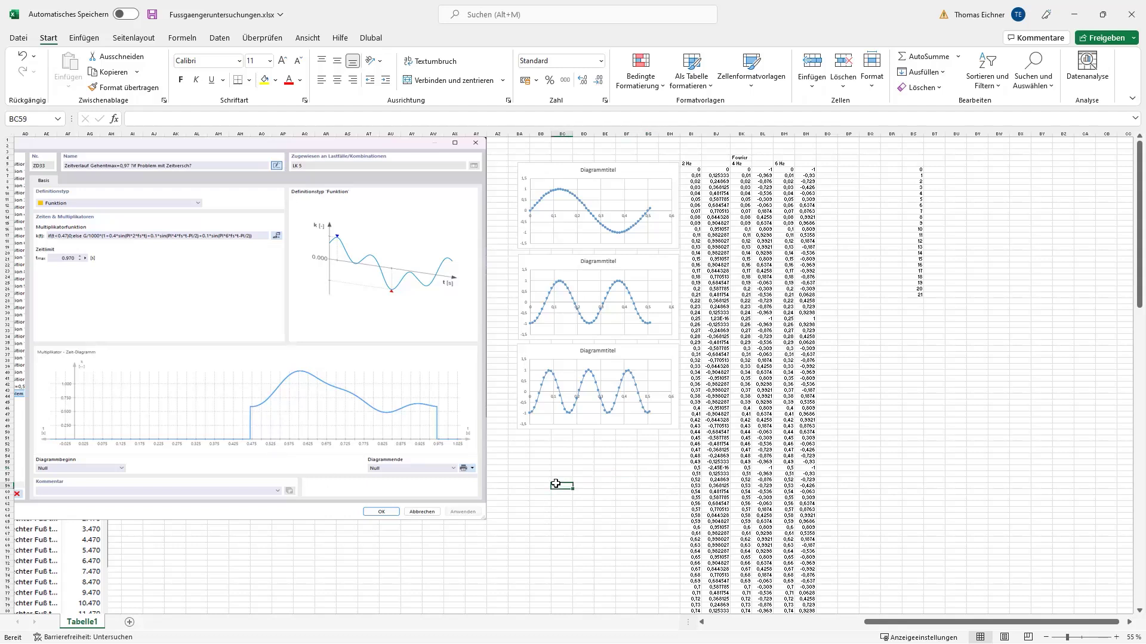
pyautogui.click(569, 463)
pyautogui.click(626, 479)
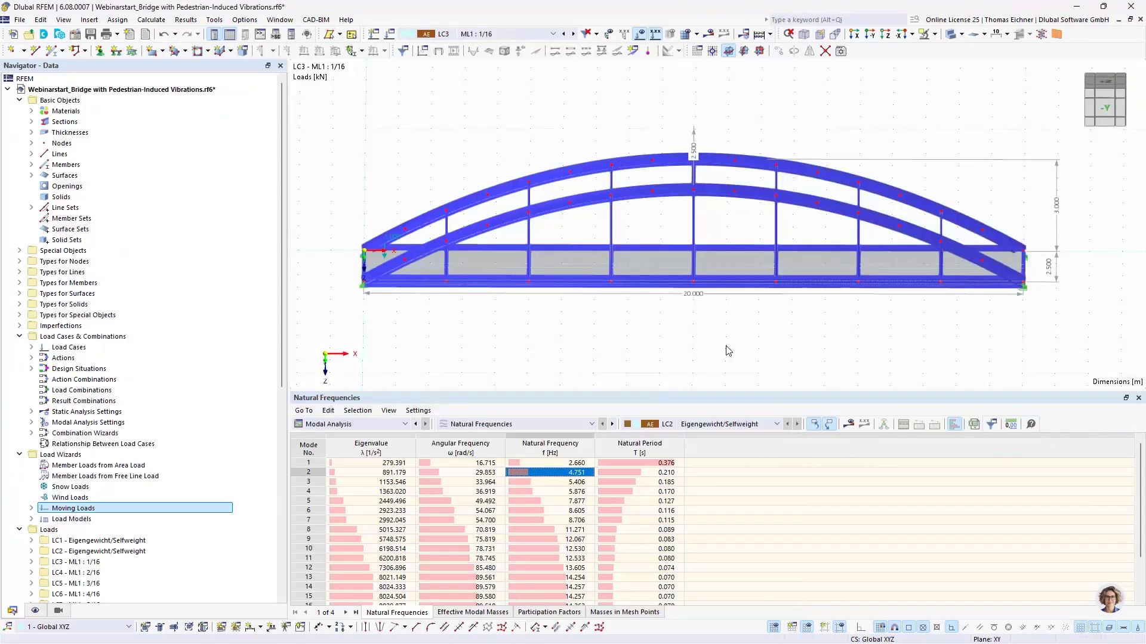
# Step: Switch back to RFEM and activate the Time History Analysis add-on in the model's base data
pyautogui.scroll(-3, 670, 115)
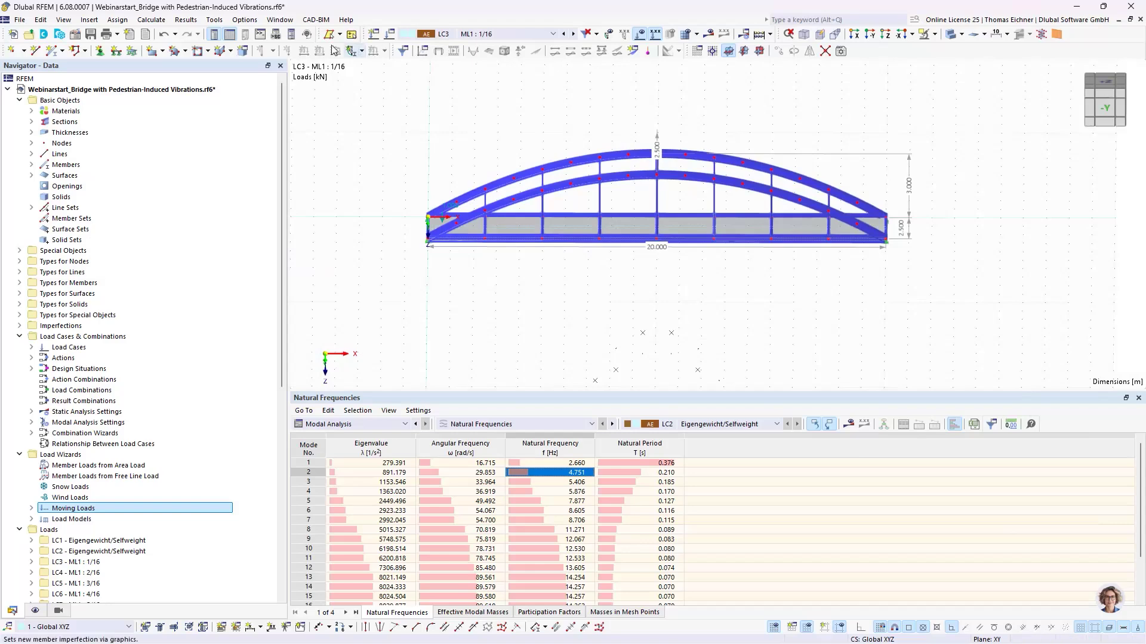
pyautogui.click(79, 38)
pyautogui.click(321, 97)
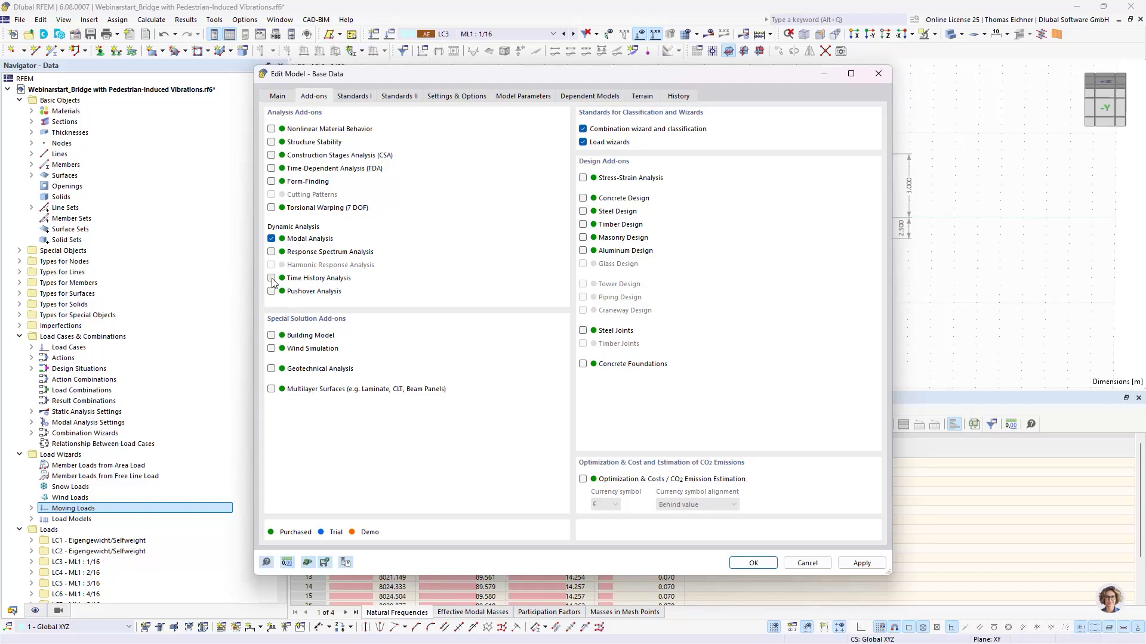
pyautogui.click(753, 564)
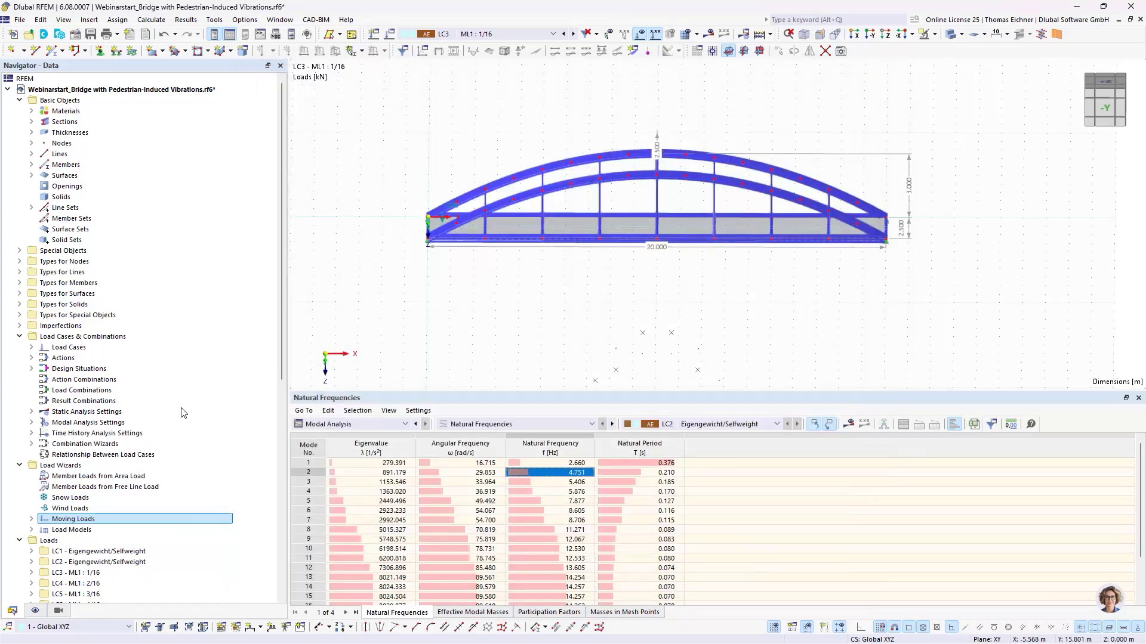
# Step: Look at the user-defined settings for a new time diagram under Dynamic Loads and close them without creating one
pyautogui.scroll(-6, 185, 418)
pyautogui.scroll(-6, 185, 418)
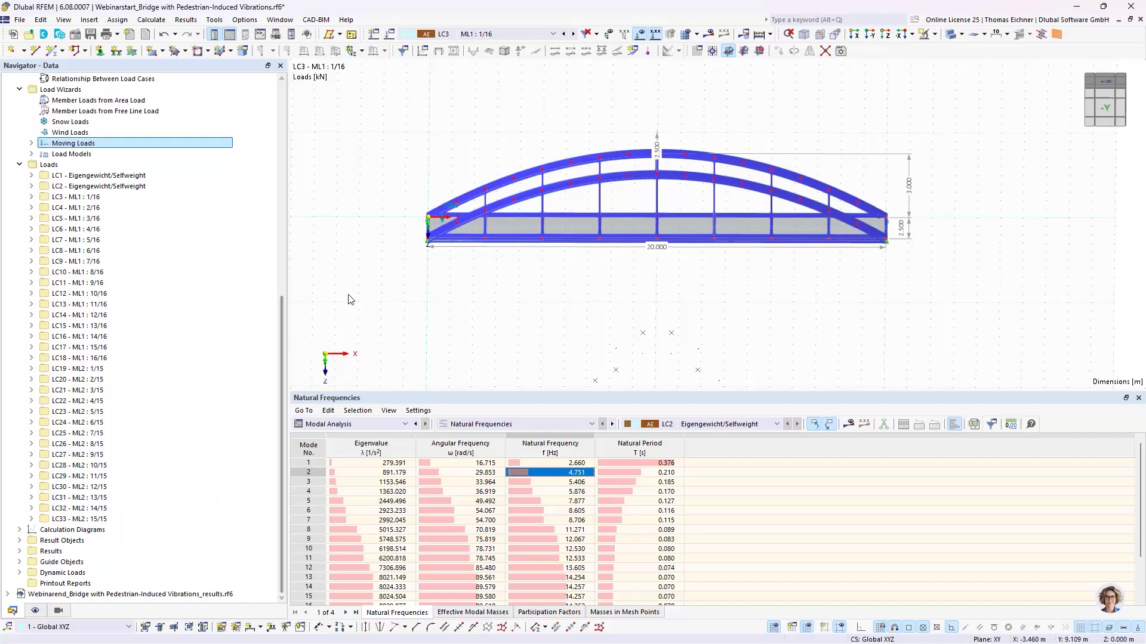
pyautogui.click(20, 573)
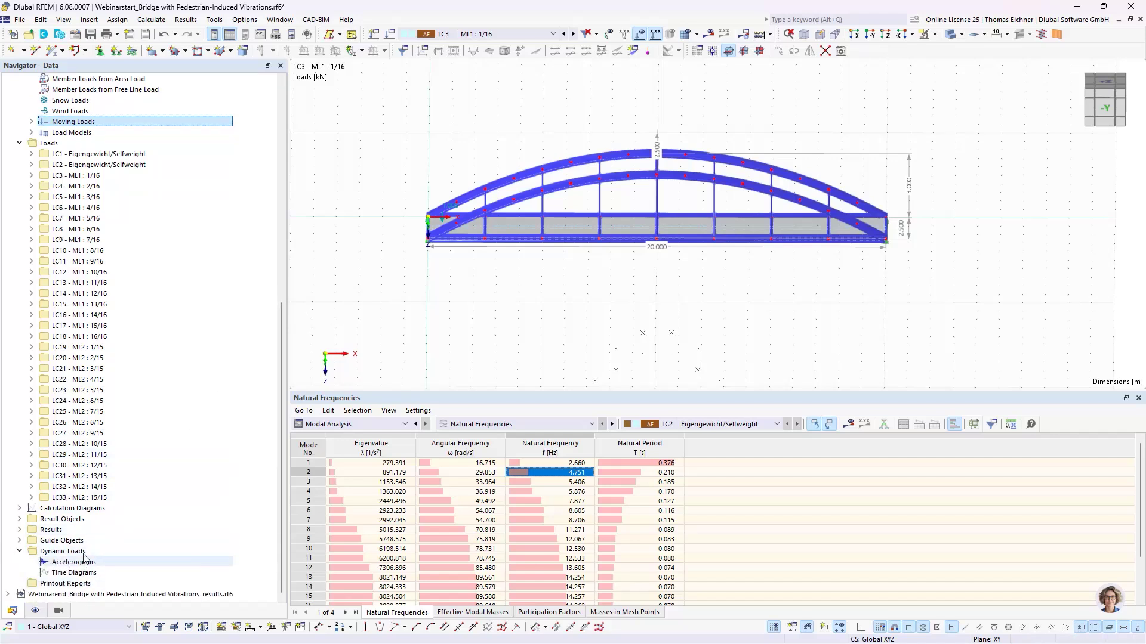
pyautogui.doubleClick(74, 573)
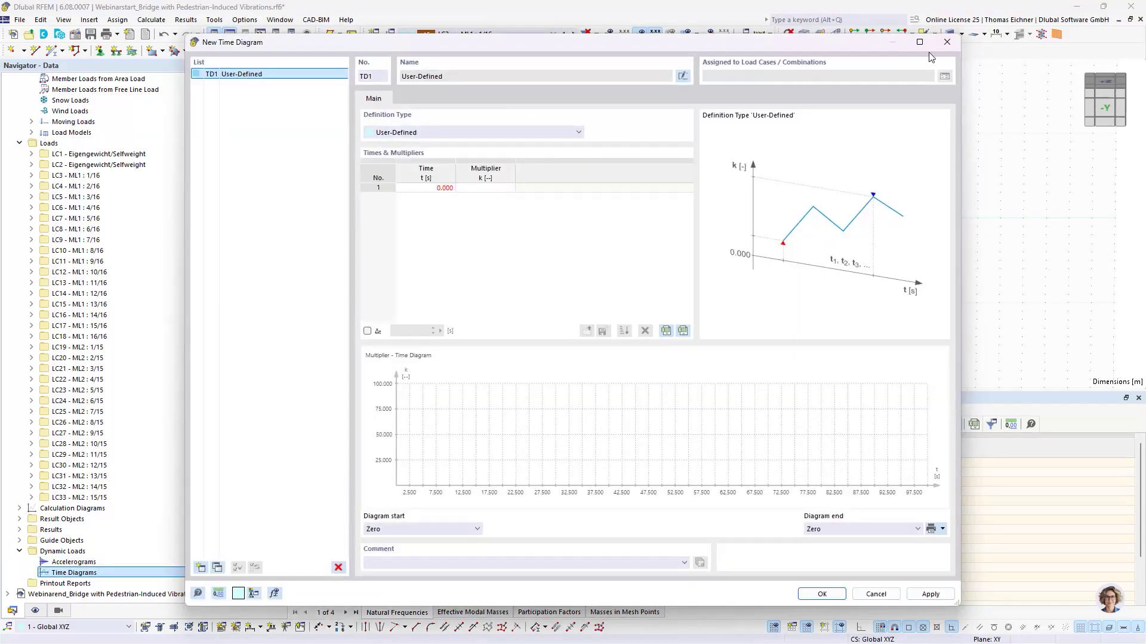
pyautogui.click(947, 41)
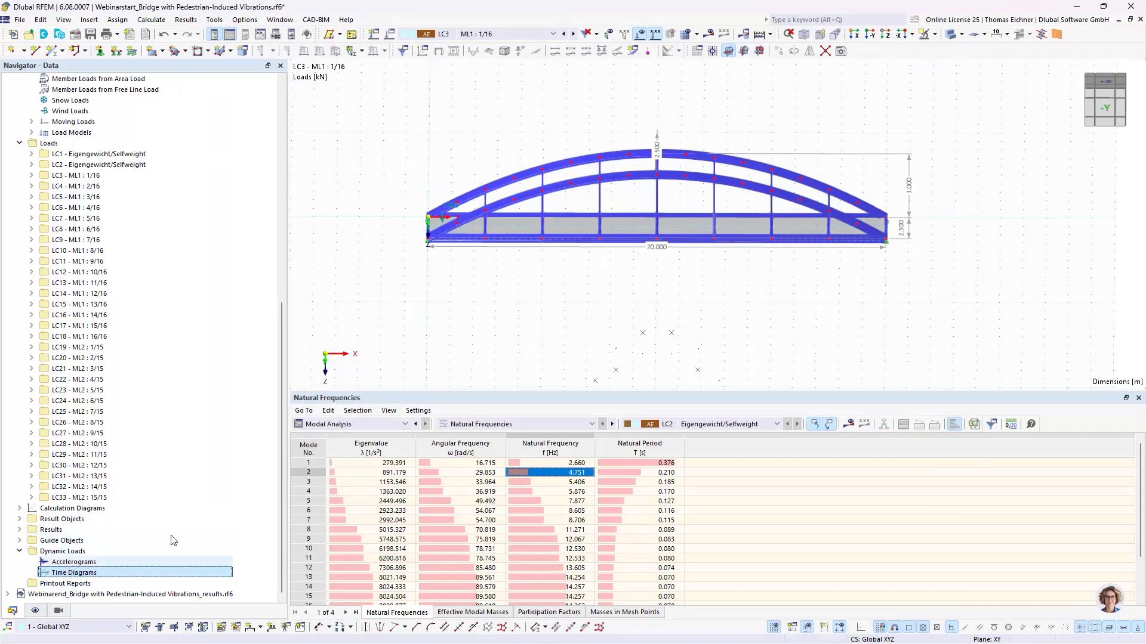
# Step: Add load case LC34 with the analysis type Time History Analysis | Time Diagram
pyautogui.click(391, 34)
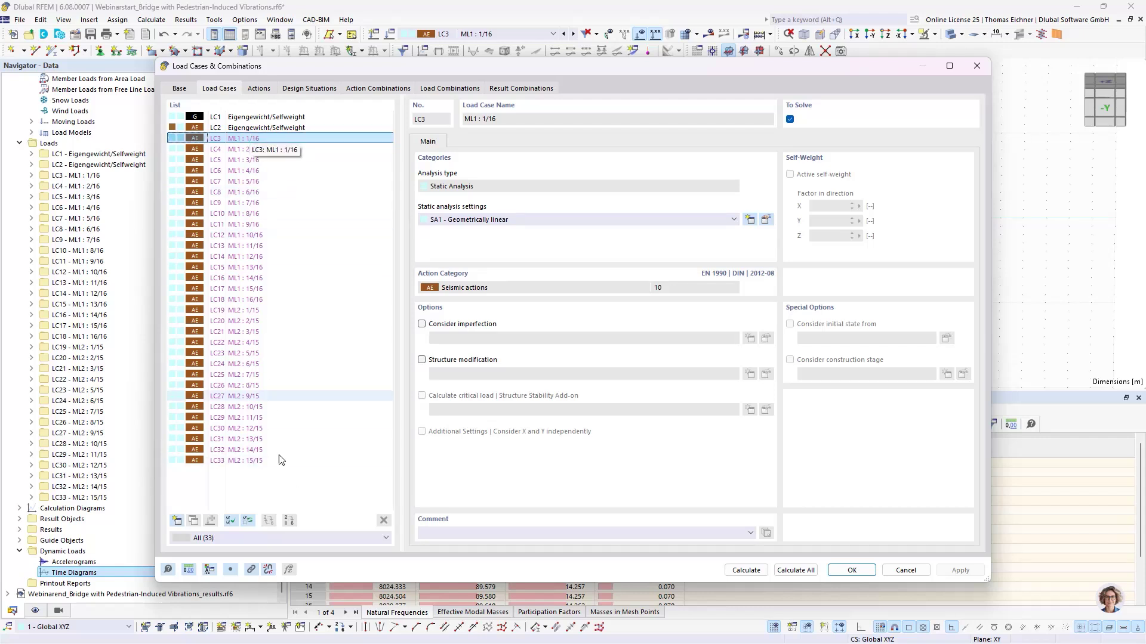
pyautogui.click(177, 521)
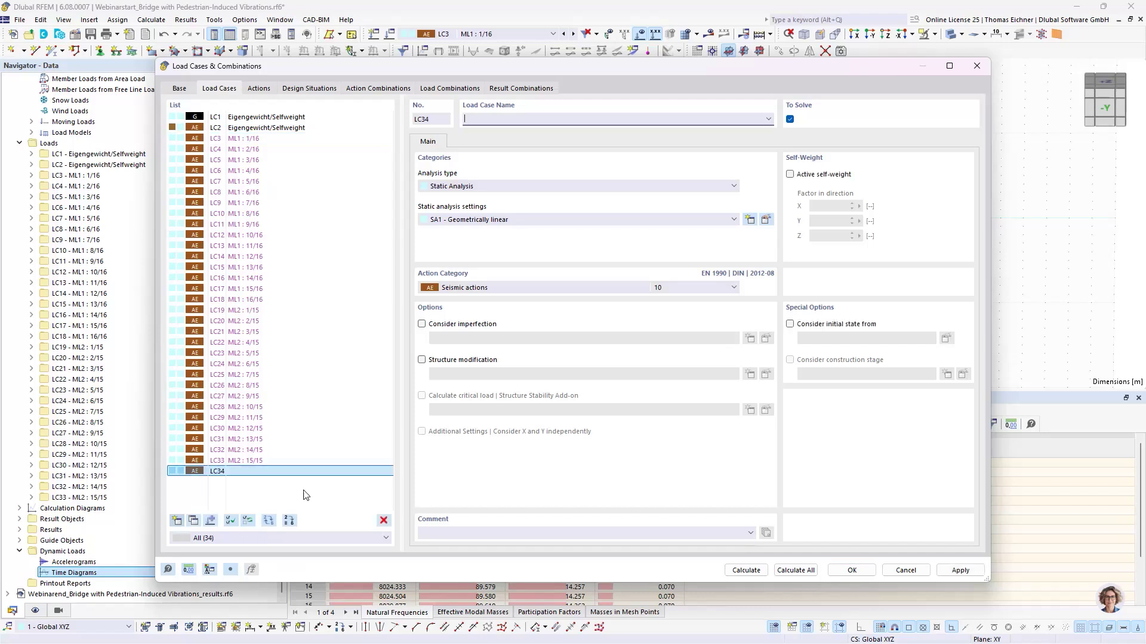
pyautogui.click(495, 187)
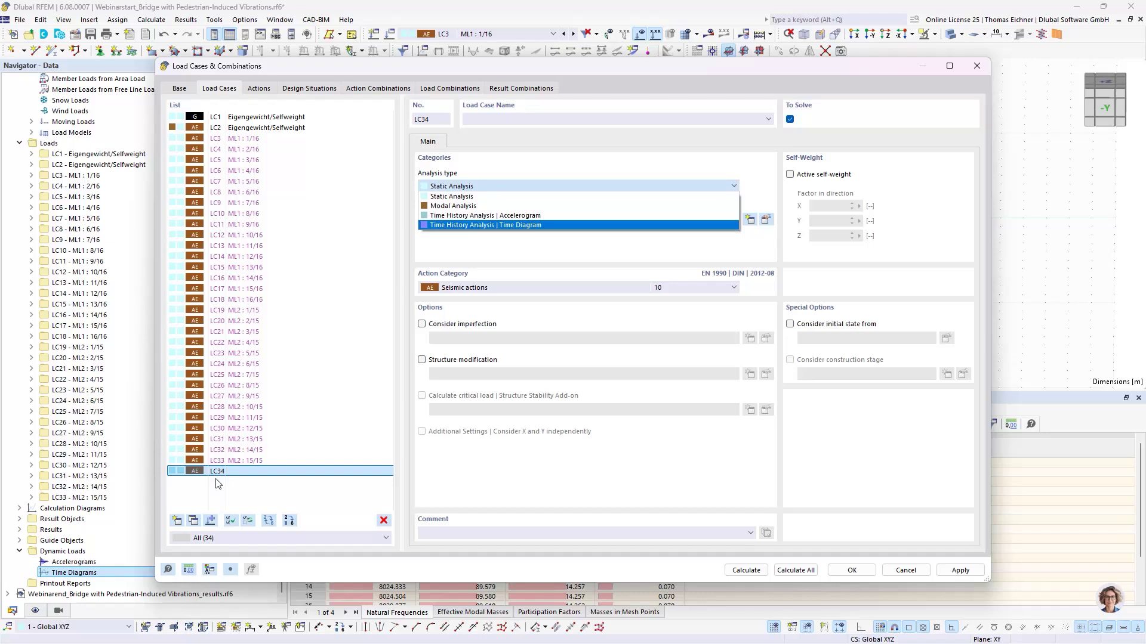
pyautogui.click(487, 225)
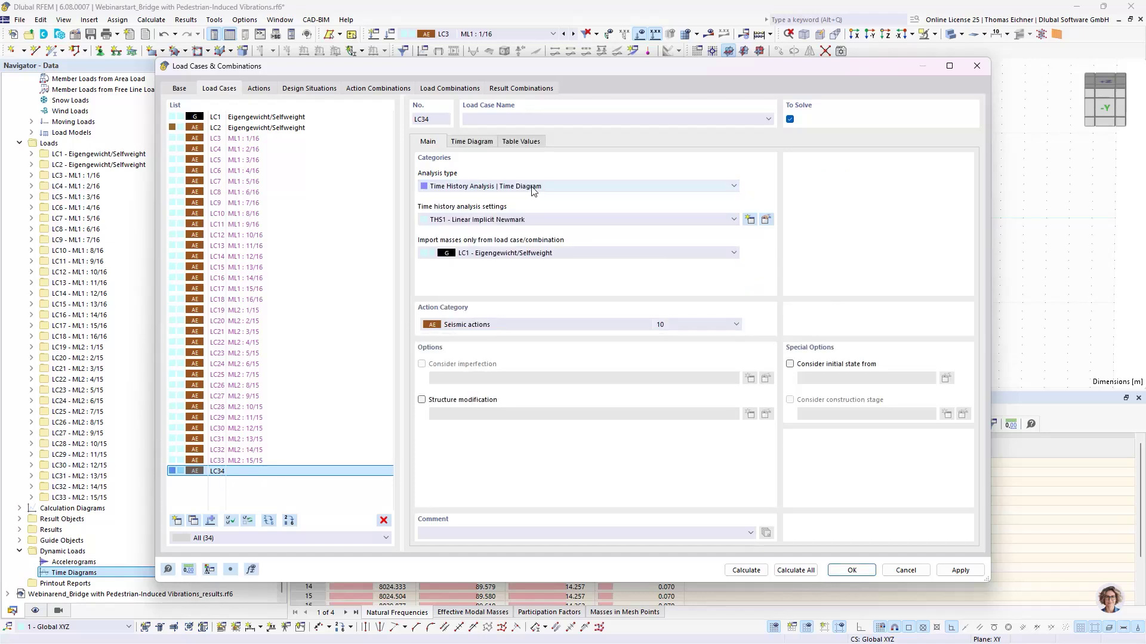
# Step: View the time diagram assignment and main settings of LC34, and delete the load case
pyautogui.click(472, 141)
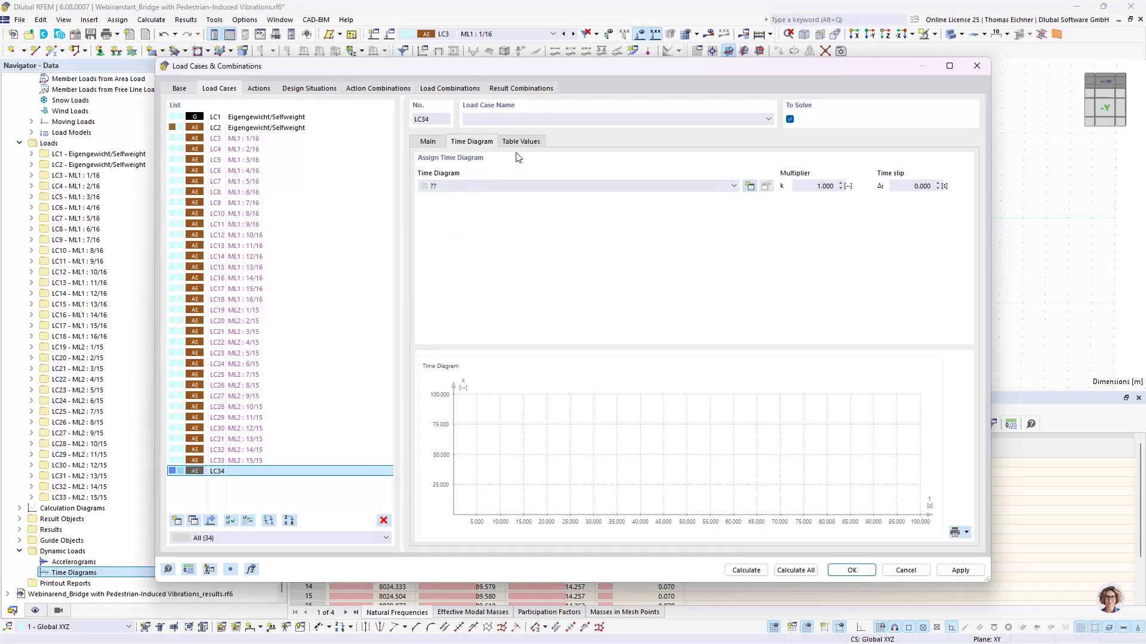
pyautogui.click(428, 143)
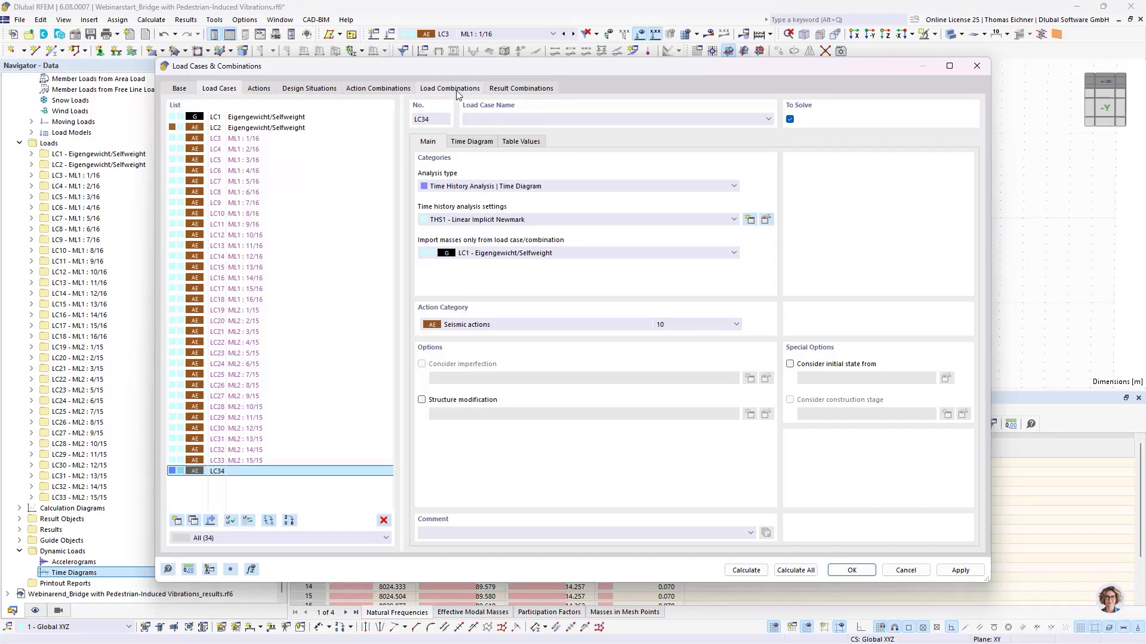
pyautogui.click(384, 520)
pyautogui.click(579, 366)
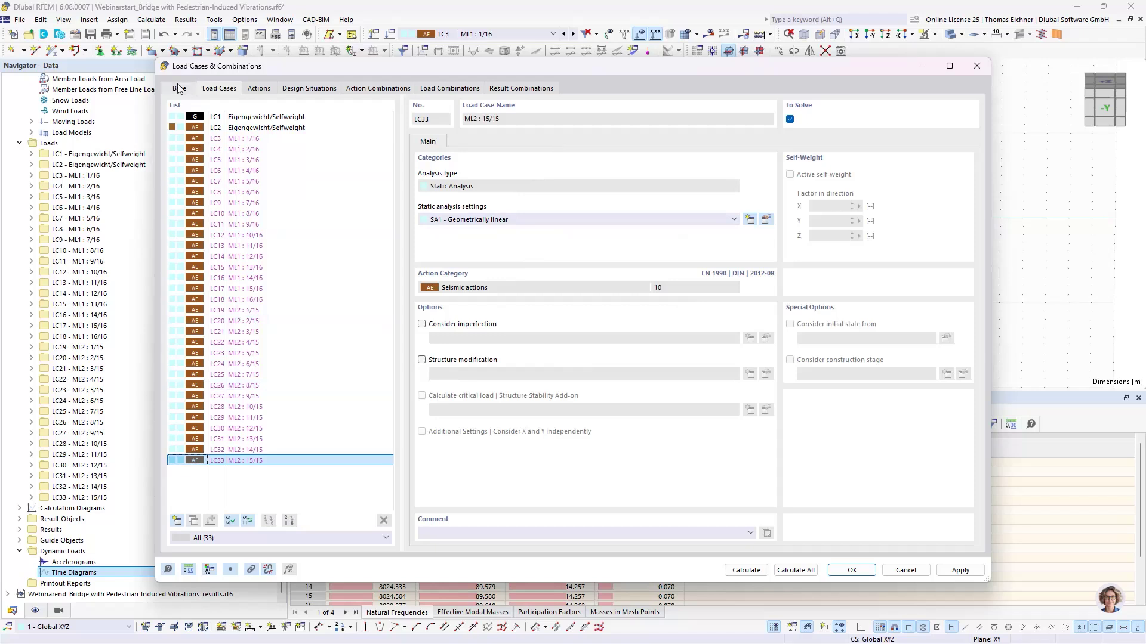
# Step: Add load case LC34 with the analysis type Time History Analysis | Accelerogram and uncover the bridge model briefly behind the dialog
pyautogui.click(177, 521)
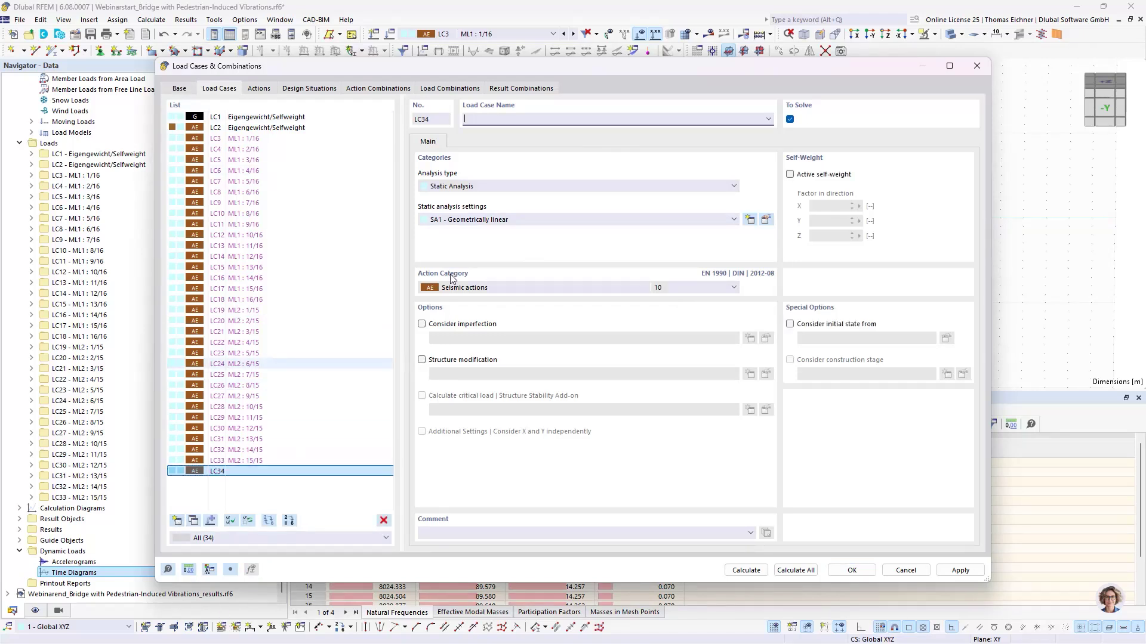
pyautogui.click(460, 186)
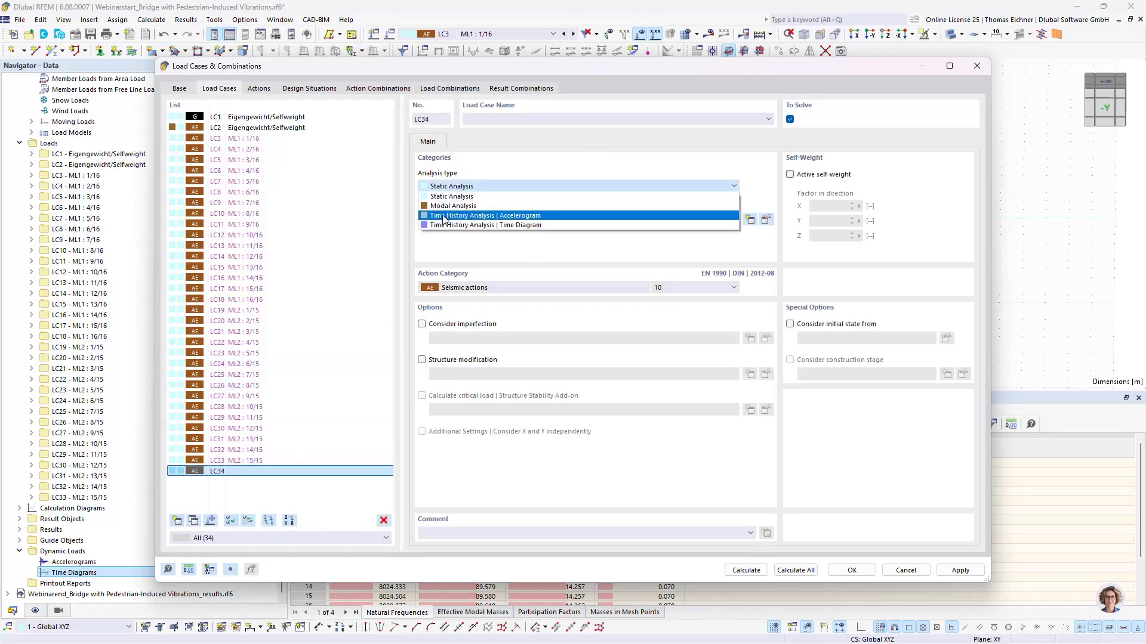
pyautogui.click(525, 216)
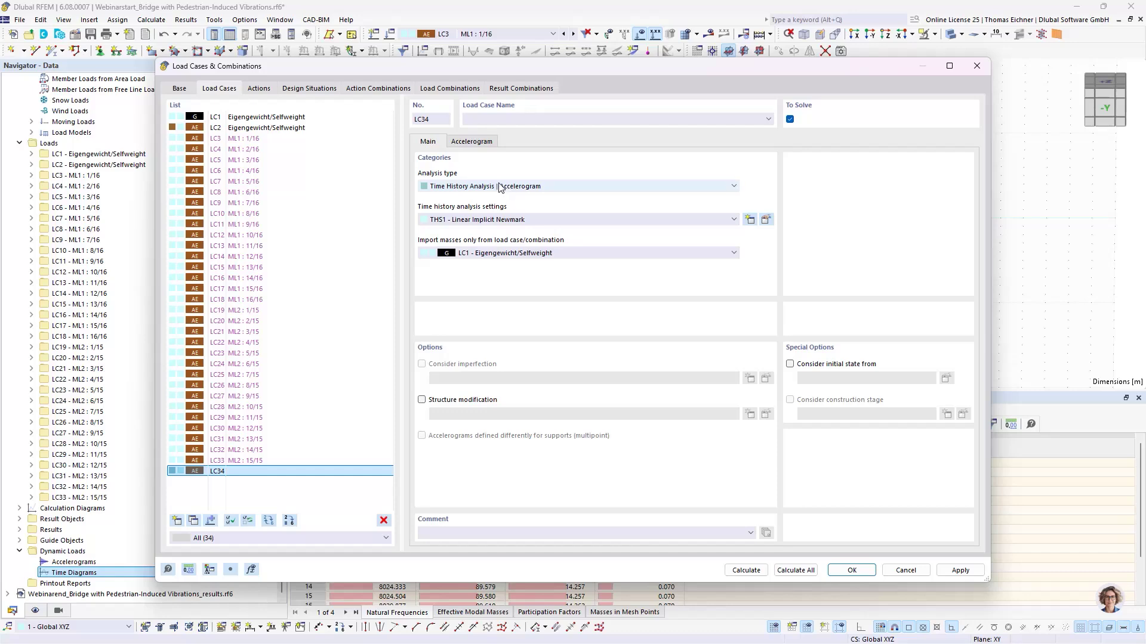
pyautogui.moveTo(509, 73); pyautogui.dragTo(549, 277)
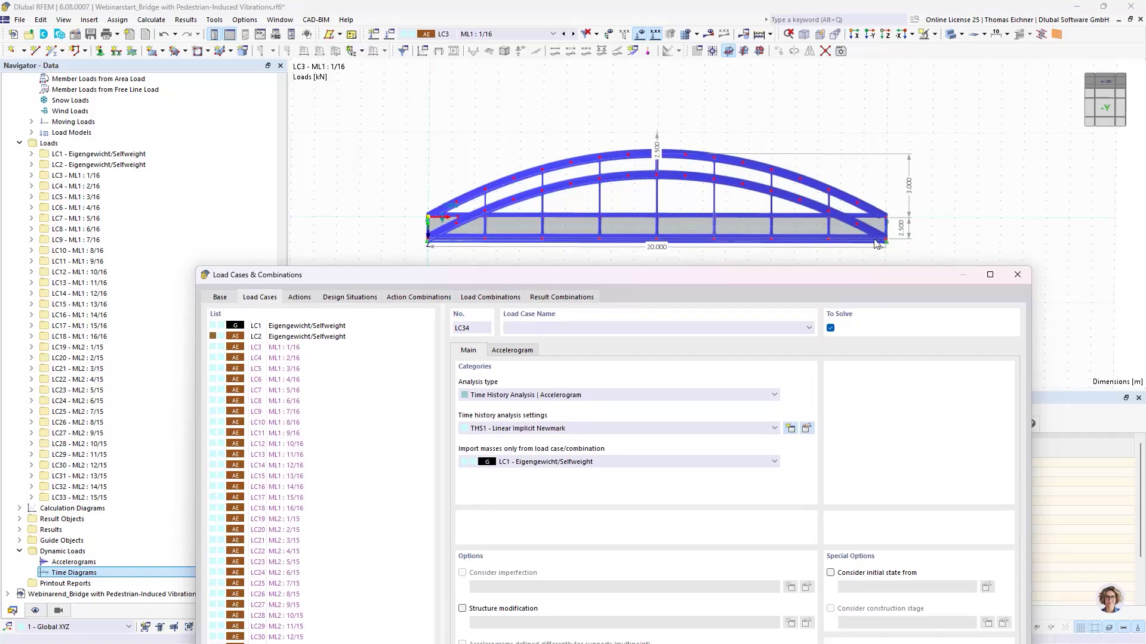
pyautogui.moveTo(765, 277); pyautogui.dragTo(676, 88)
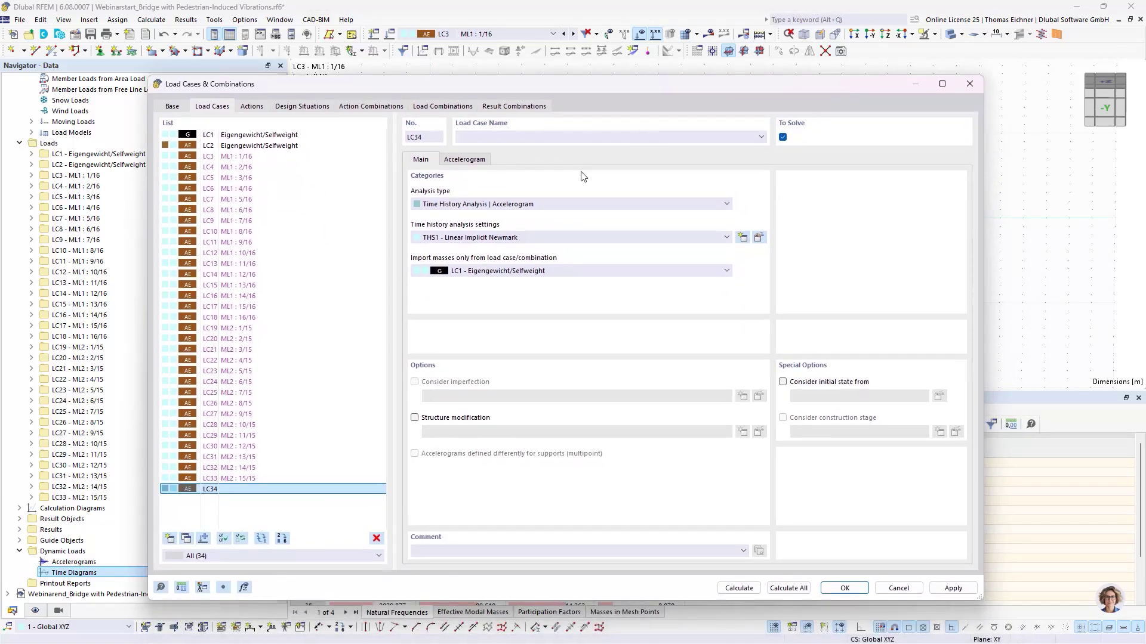
# Step: Start a new accelerogram for LC34 with the definition type From Library
pyautogui.click(465, 159)
pyautogui.click(510, 202)
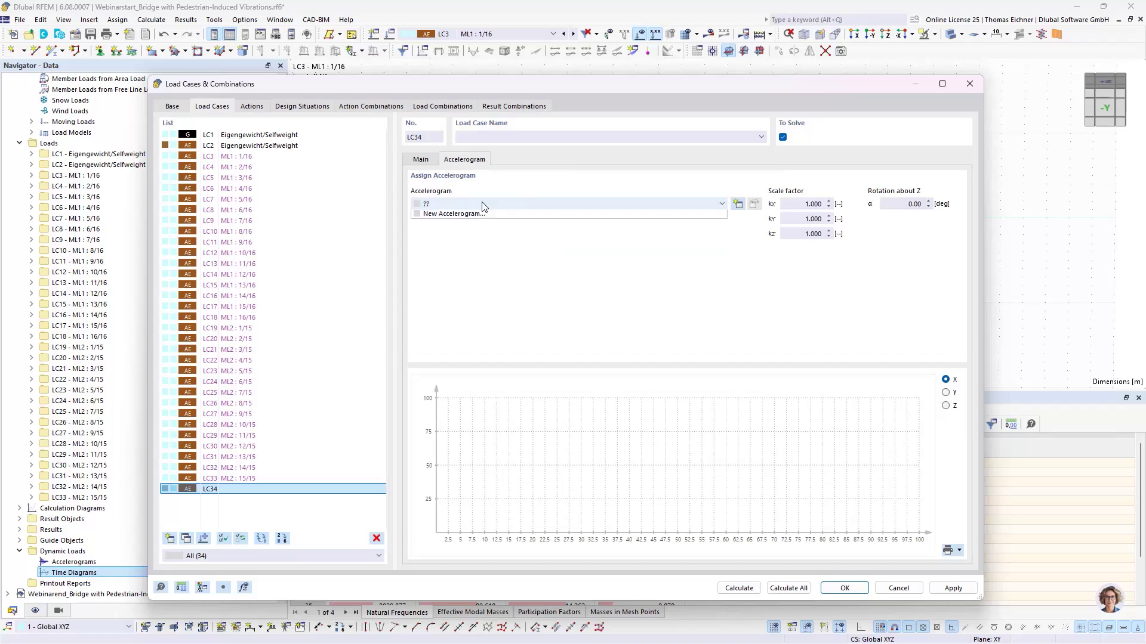
pyautogui.click(453, 222)
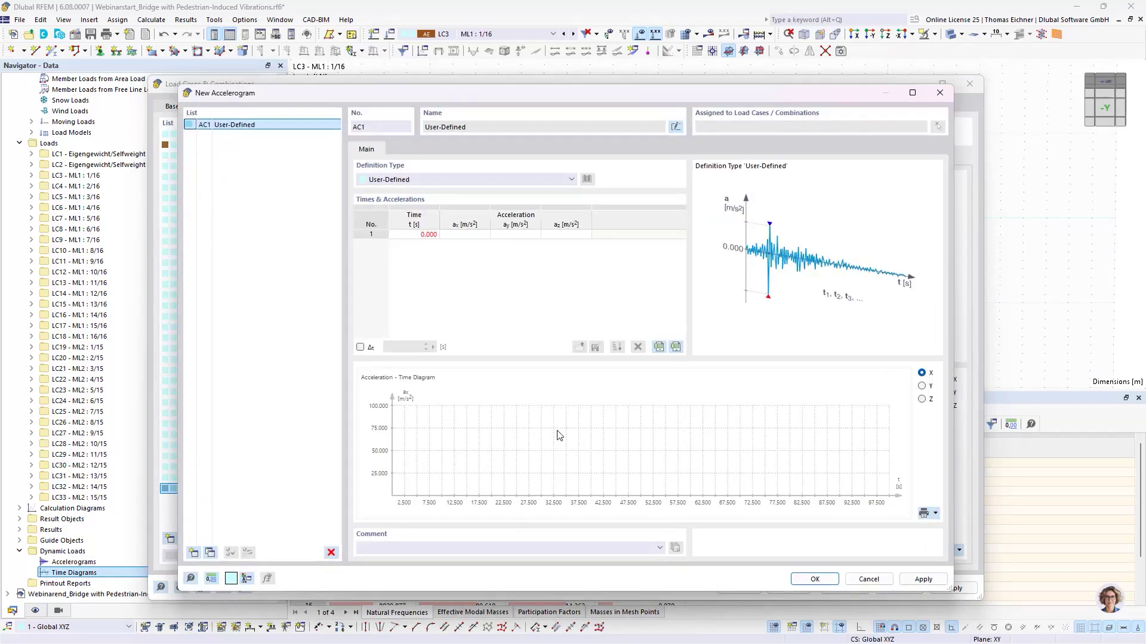
pyautogui.click(571, 179)
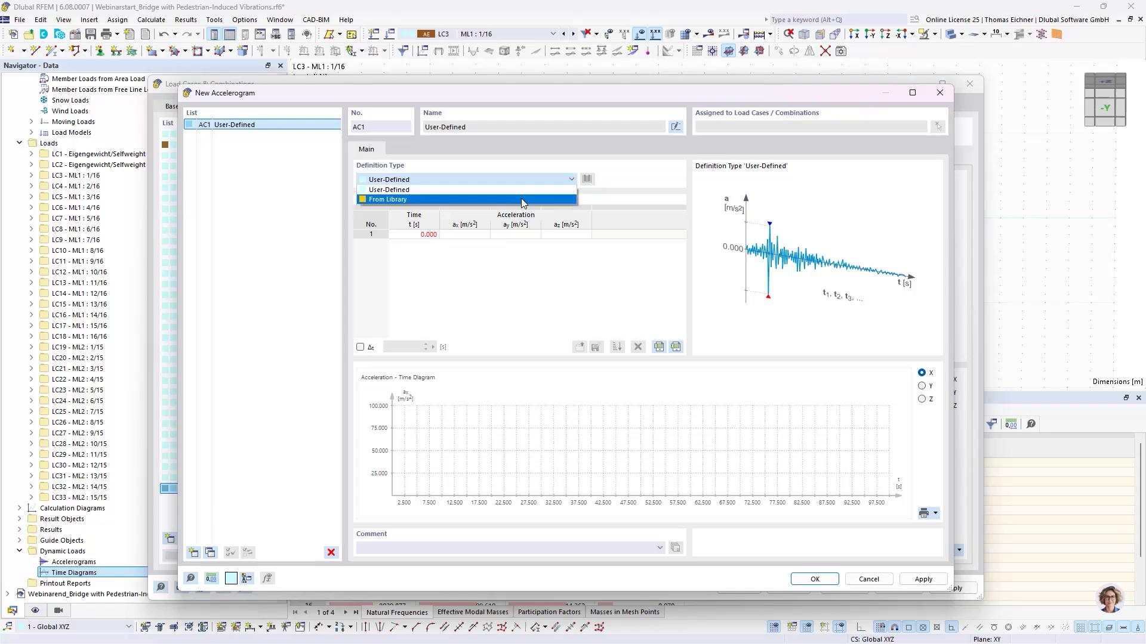
pyautogui.click(521, 202)
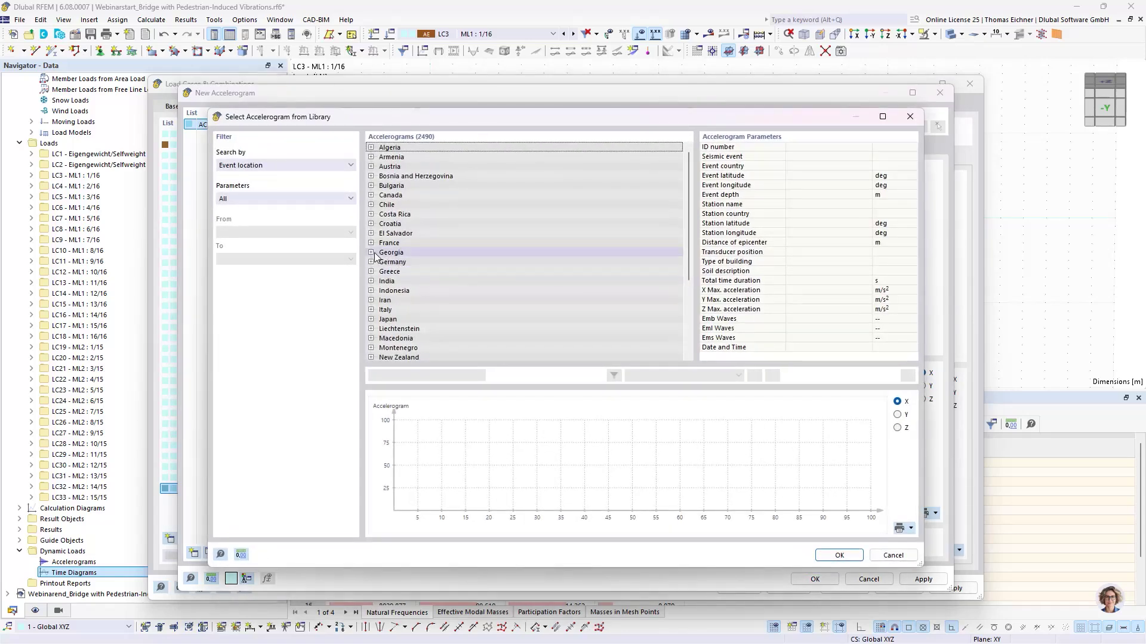
# Step: Preview Georgia's Racha earthquake aftershock records for Oni-Base Camp, 10 May 1991, and Oni, 14 May 1991, in the accelerogram library
pyautogui.click(371, 253)
pyautogui.click(465, 290)
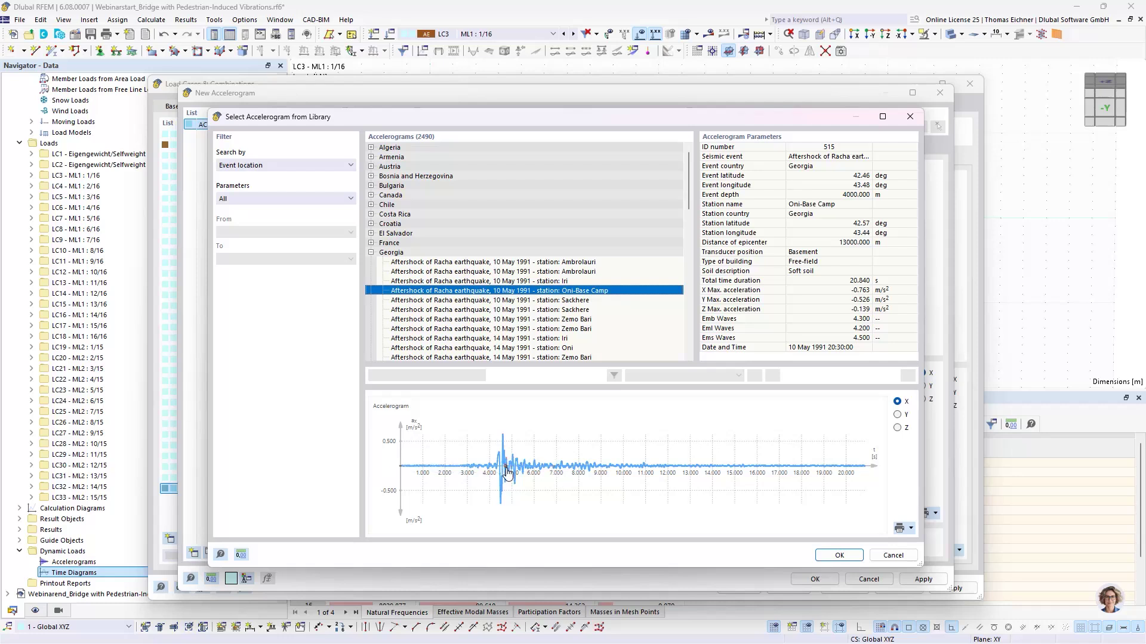
pyautogui.scroll(-2, 540, 257)
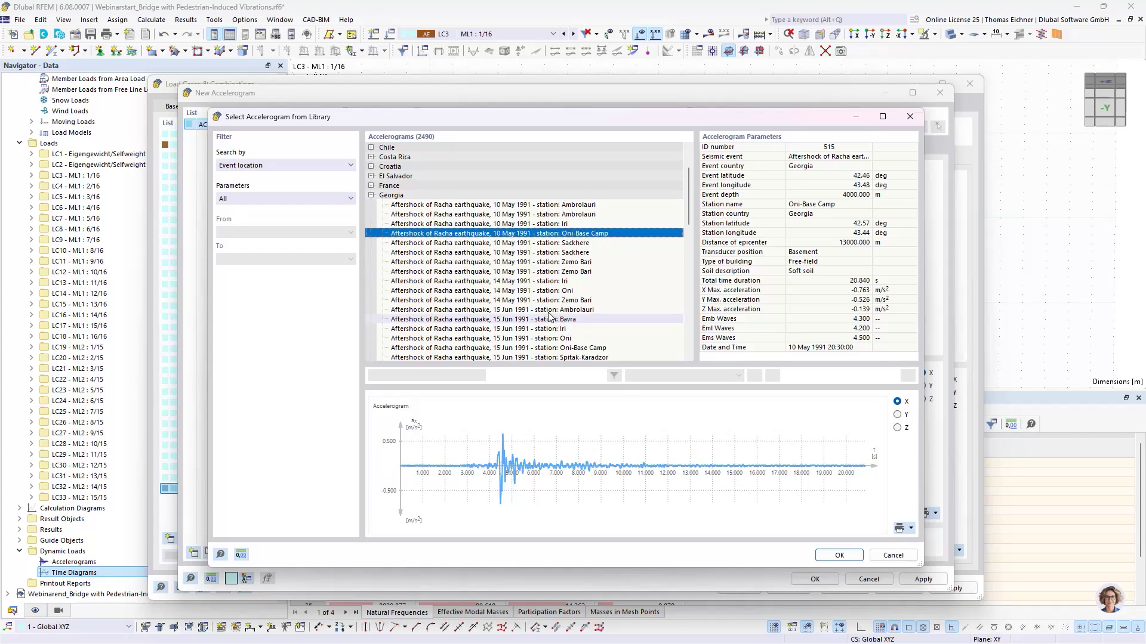
pyautogui.click(519, 291)
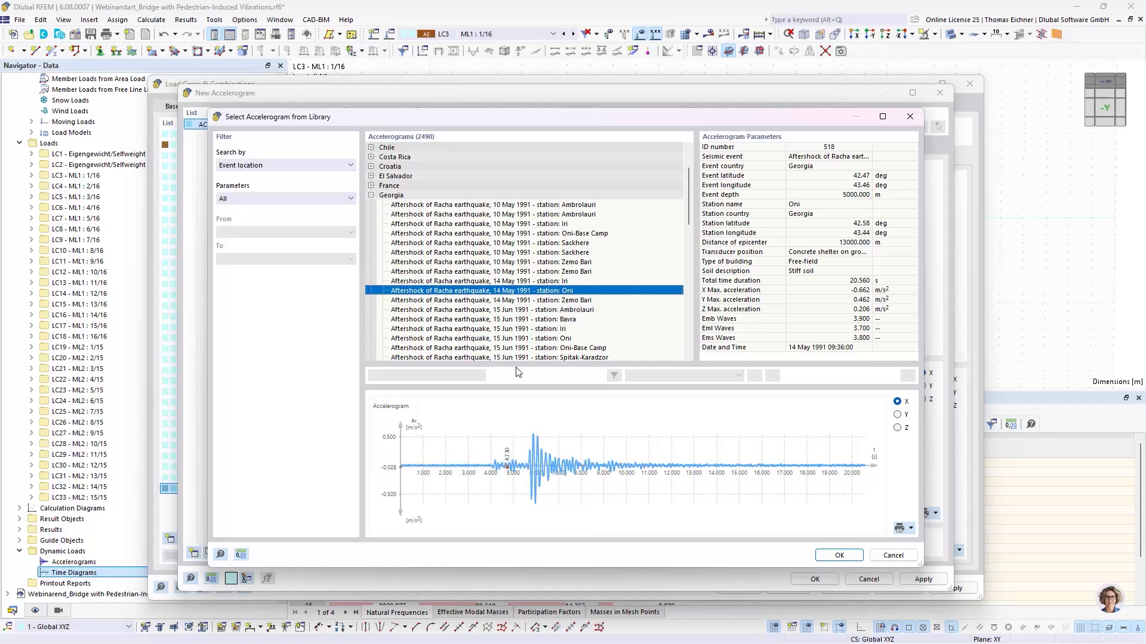
# Step: Cancel the library selection and the new accelerogram definition, and return to LC34 in the load case list
pyautogui.click(880, 555)
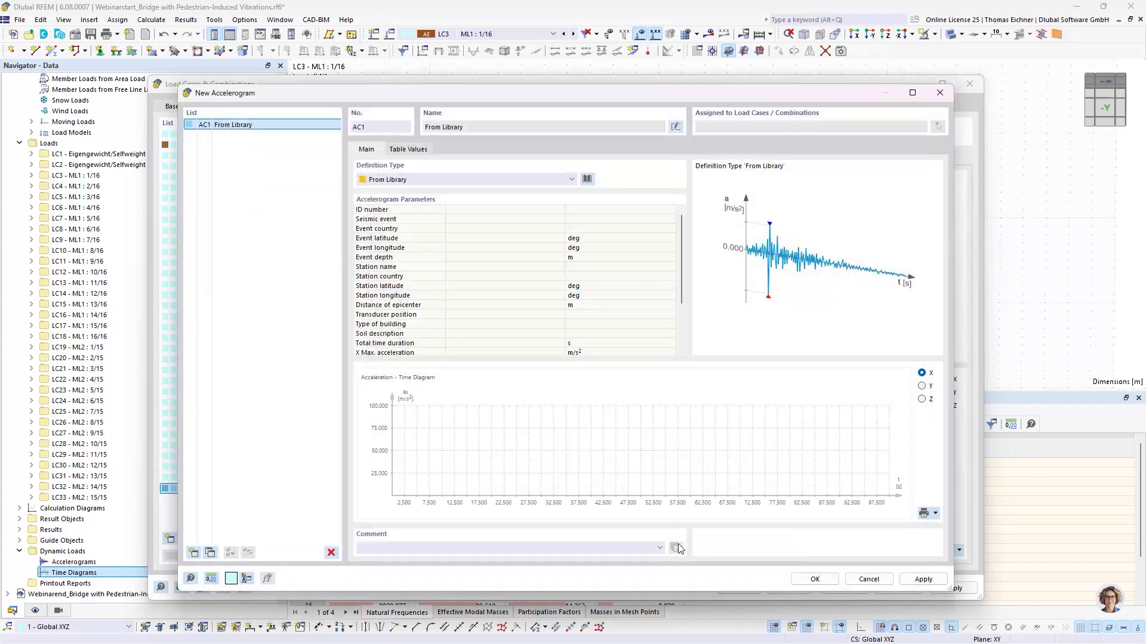
pyautogui.click(869, 580)
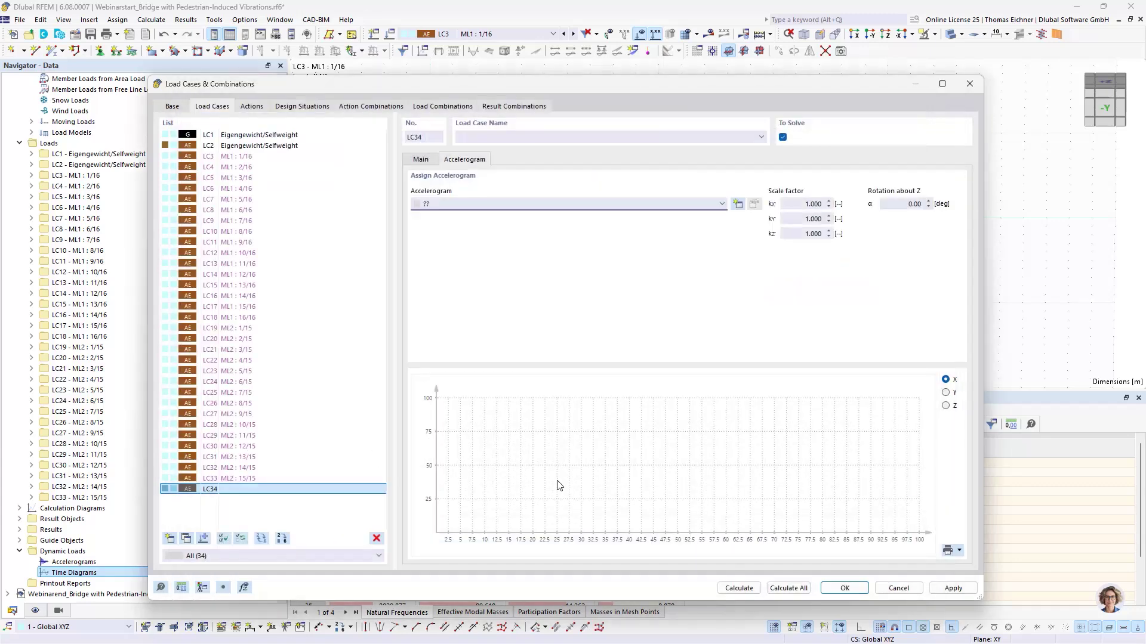
pyautogui.click(232, 490)
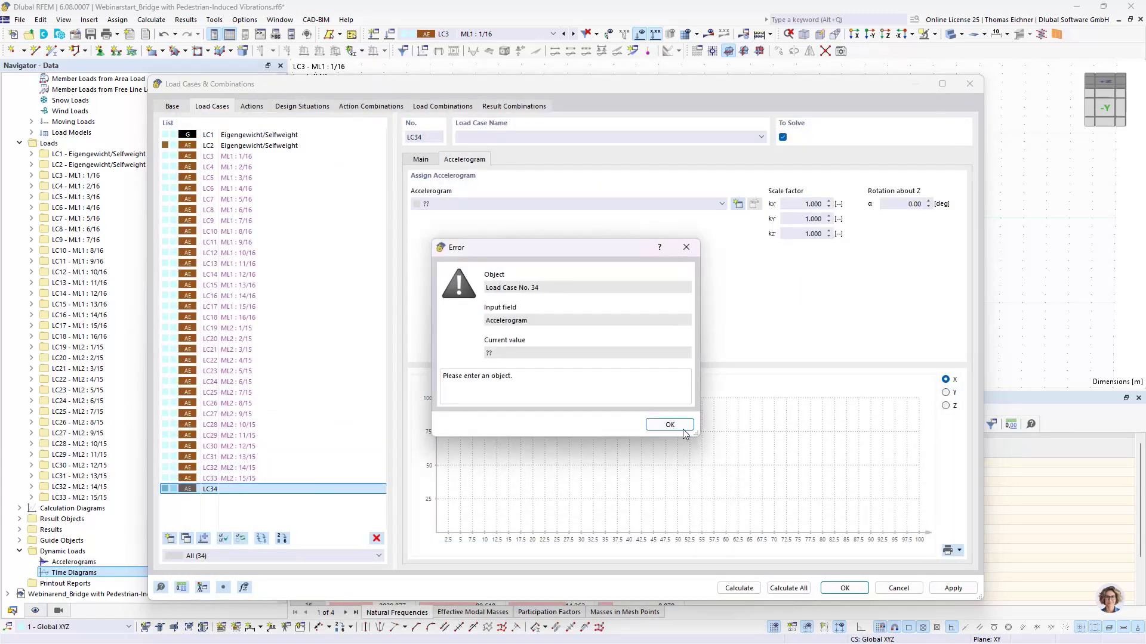
# Step: Dismiss the missing accelerogram error and delete load case LC34
pyautogui.click(664, 421)
pyautogui.click(373, 540)
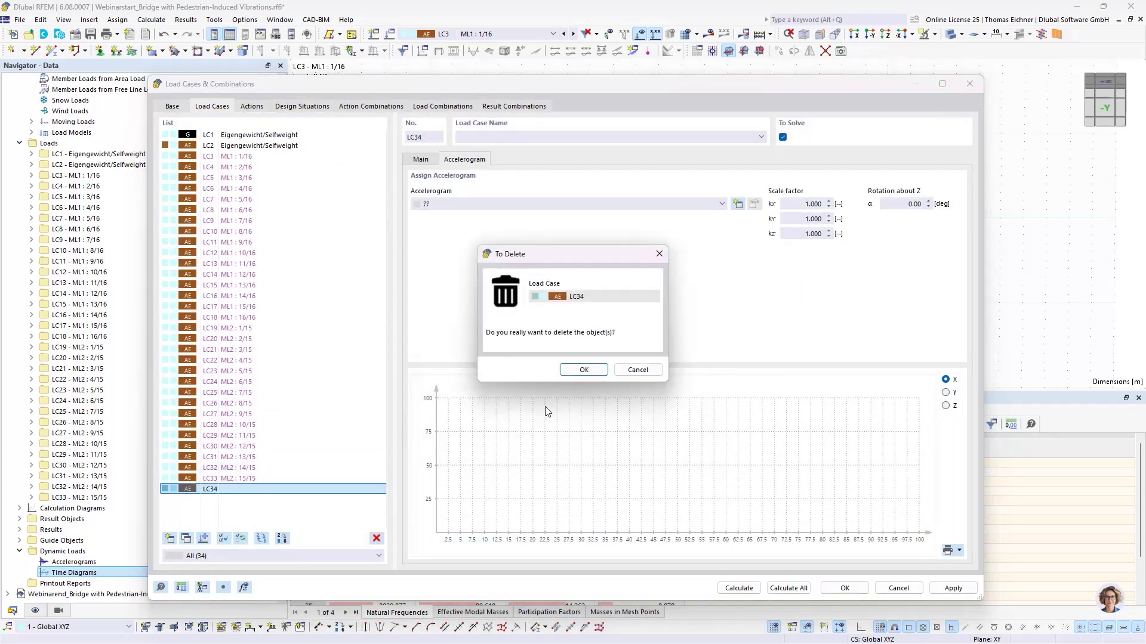
pyautogui.click(585, 368)
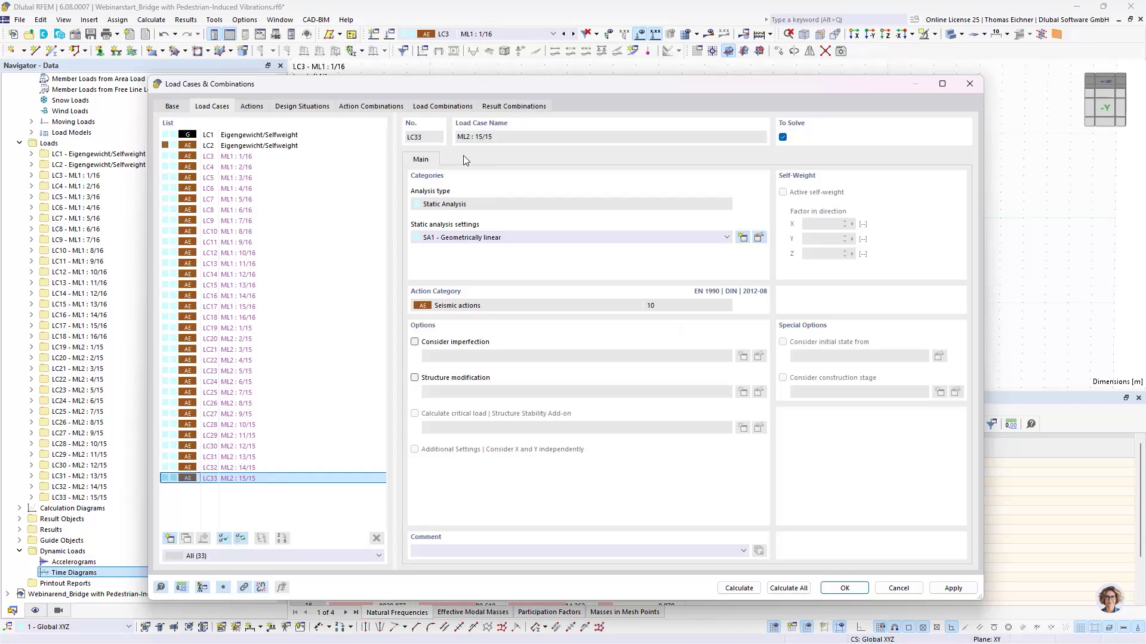
# Step: Create load combination CO1 with the analysis type Time History Analysis | Time Diagram
pyautogui.click(442, 108)
pyautogui.moveTo(427, 89)
pyautogui.mouseDown()
pyautogui.moveTo(481, 70)
pyautogui.moveTo(463, 85)
pyautogui.moveTo(422, 70)
pyautogui.mouseUp()
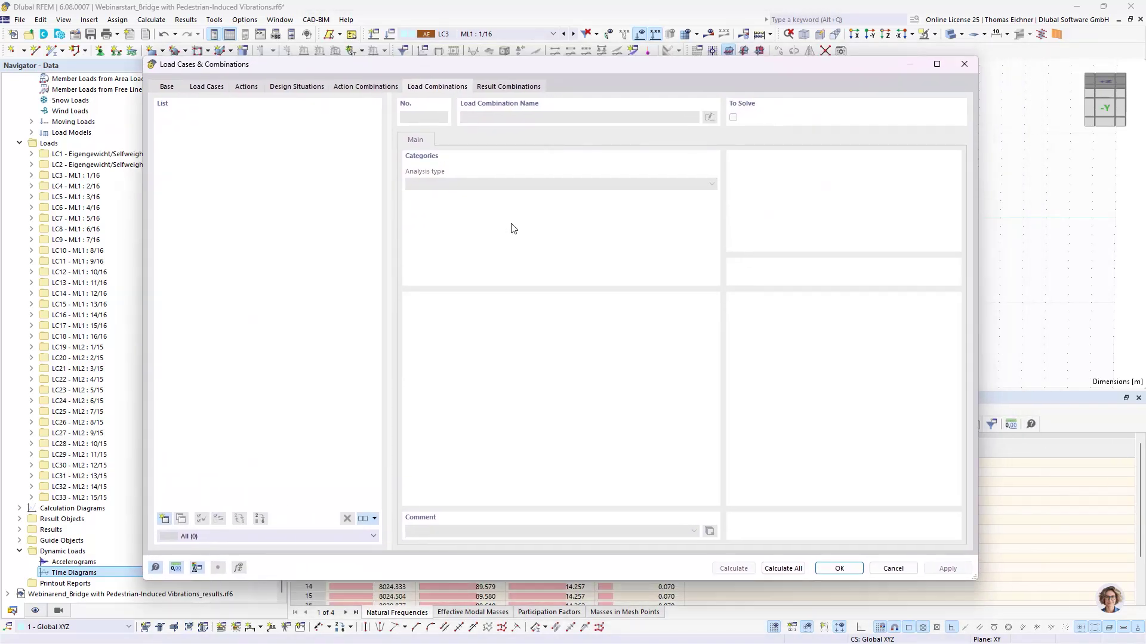
pyautogui.click(163, 518)
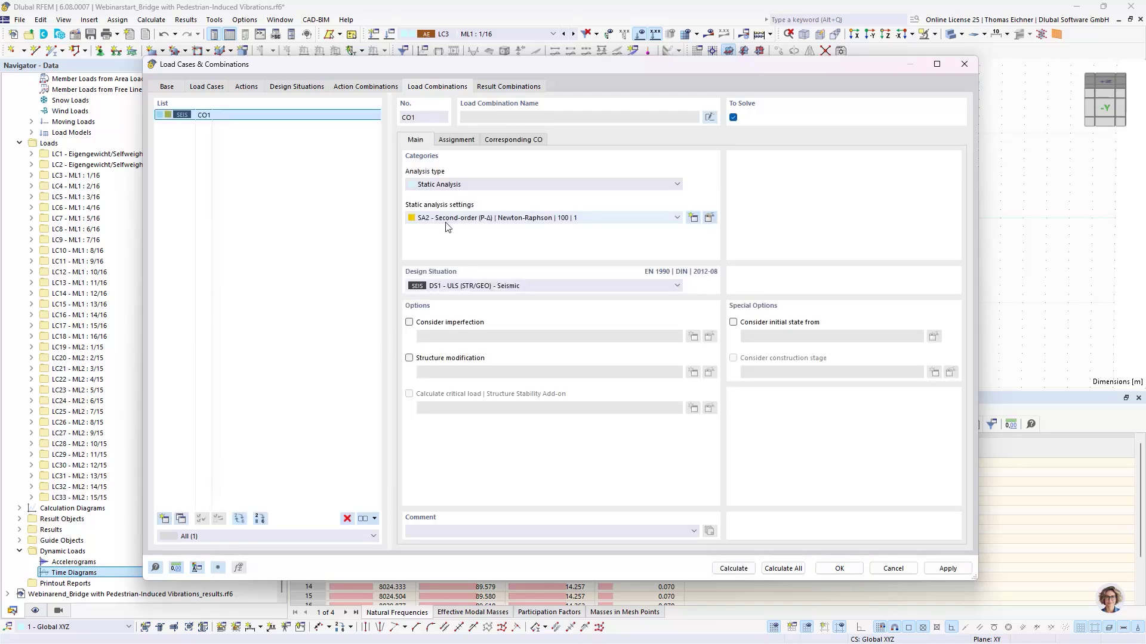
pyautogui.click(463, 185)
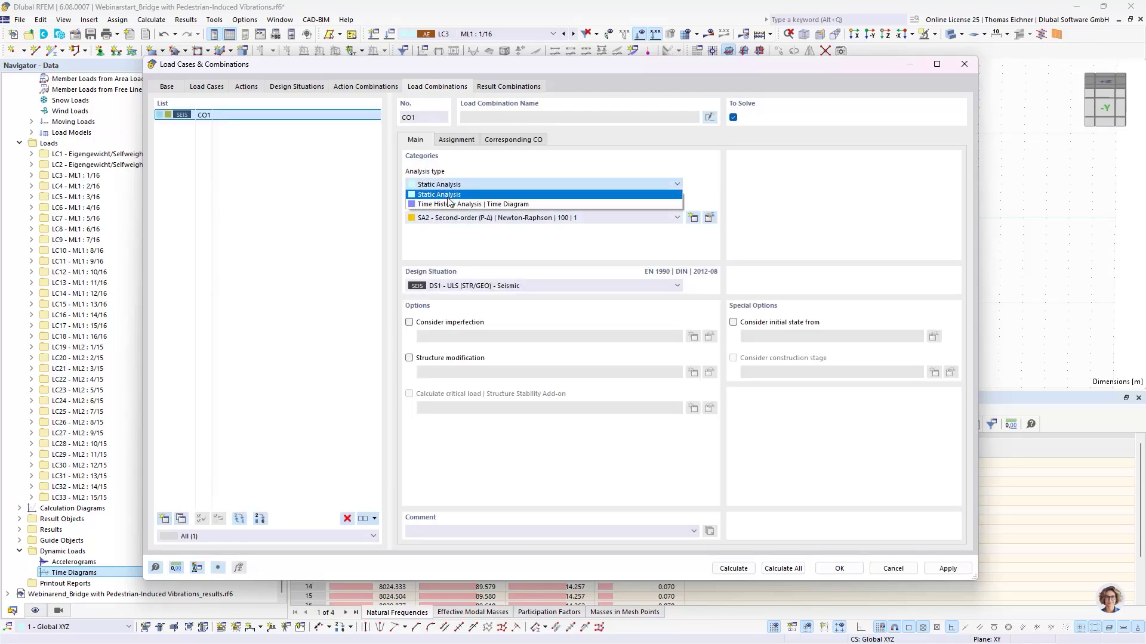
pyautogui.click(445, 203)
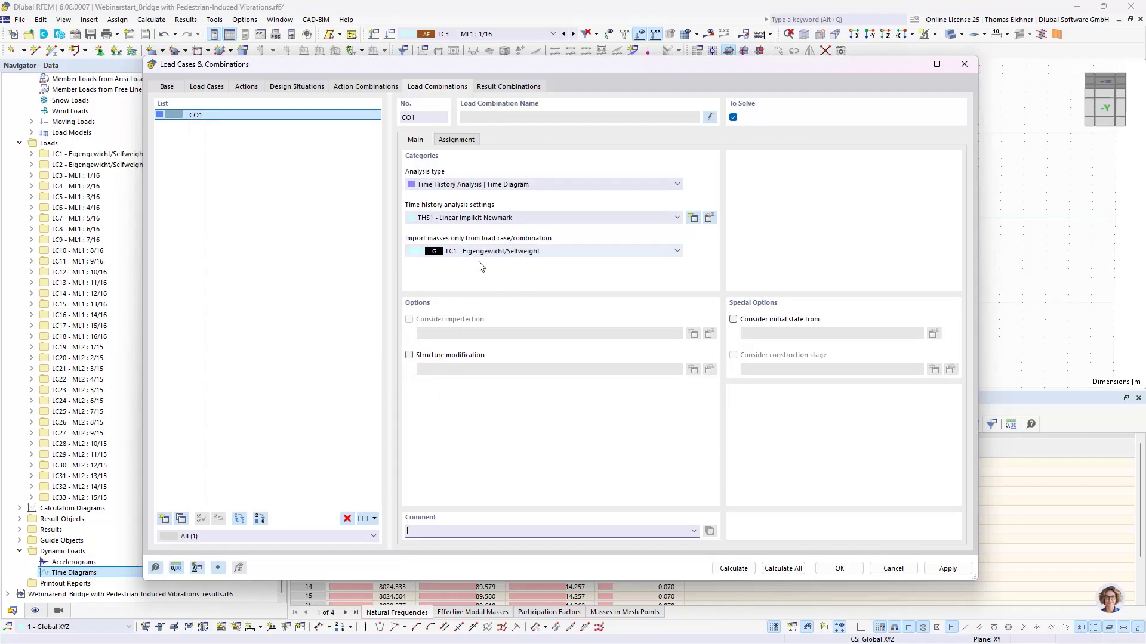
# Step: Assign all moving load cases LC3 to LC33 to CO1, leaving out the self-weight case LC1
pyautogui.click(457, 141)
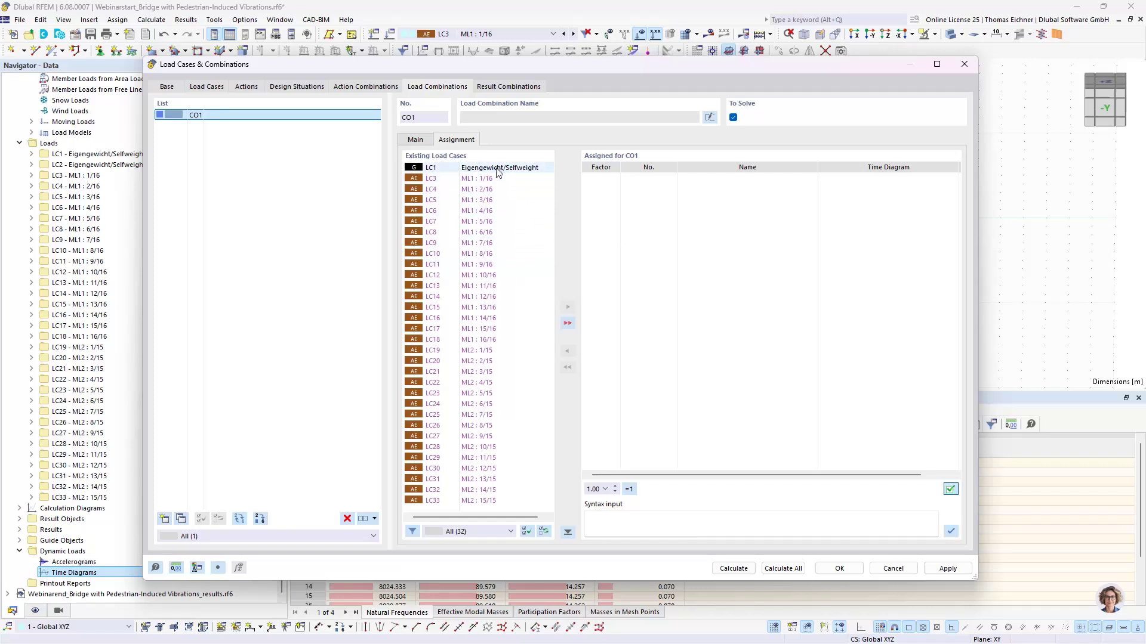
pyautogui.click(481, 179)
pyautogui.keyDown('ctrl'); pyautogui.click(484, 501); pyautogui.keyUp('ctrl')
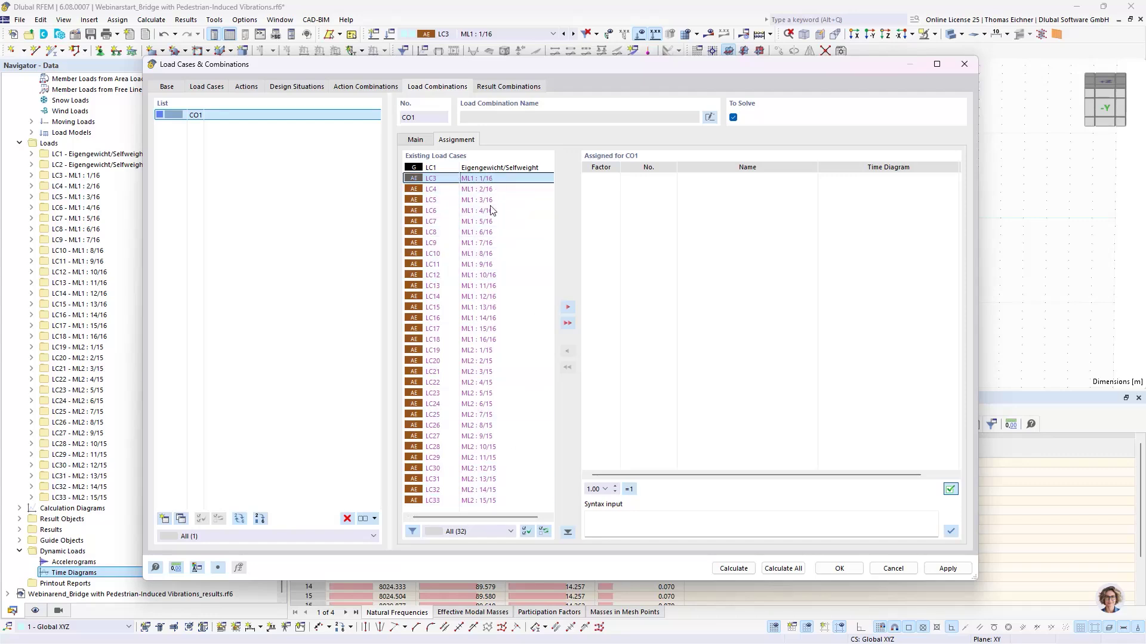
pyautogui.keyDown('shift'); pyautogui.click(483, 178); pyautogui.keyUp('shift')
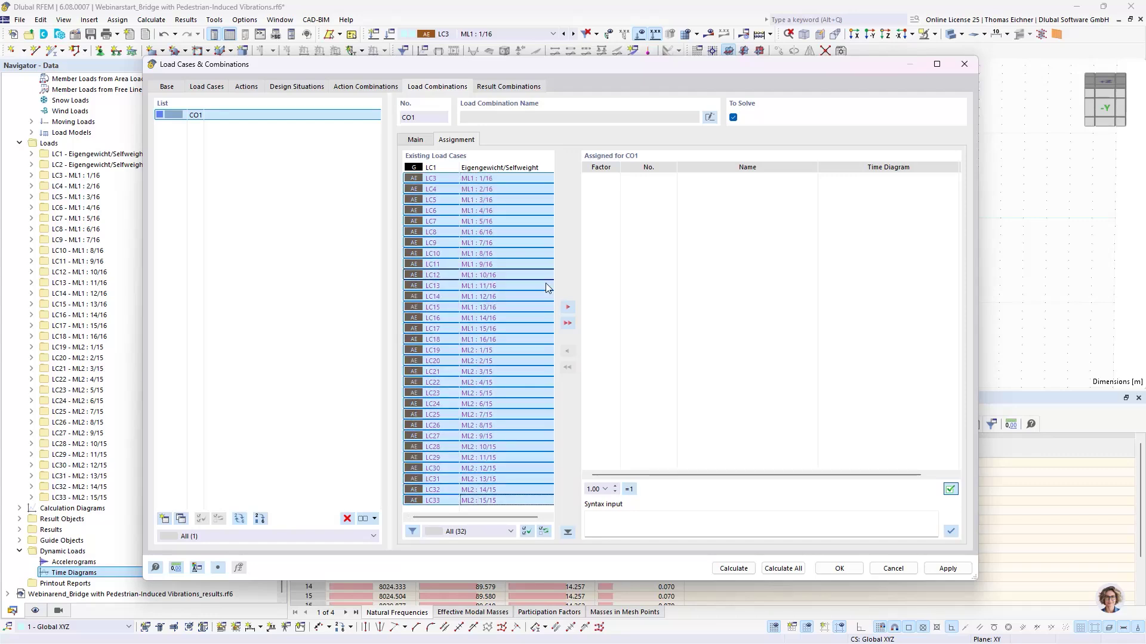
pyautogui.click(567, 306)
pyautogui.click(665, 189)
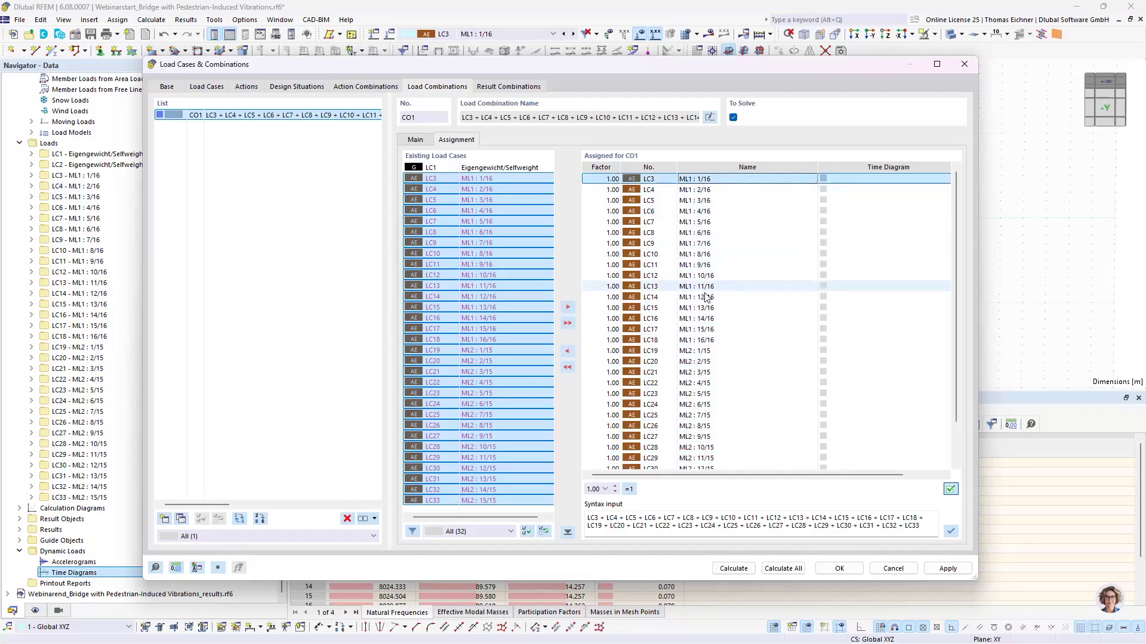
pyautogui.click(701, 340)
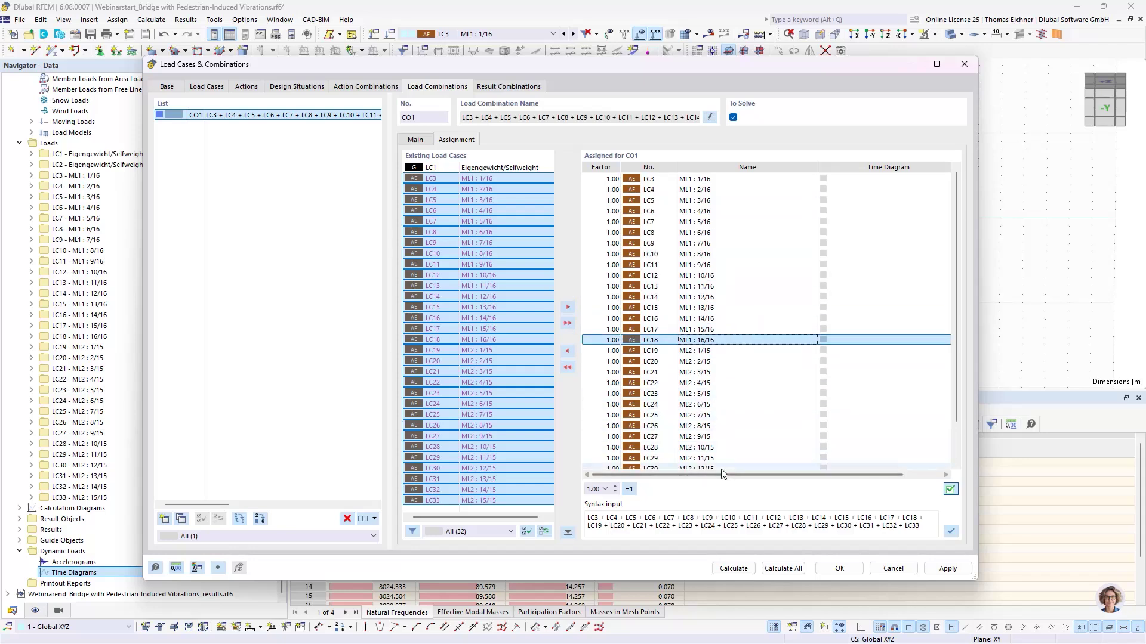
# Step: Widen the load combination dialog and start a new time diagram for LC3 with the definition type Function
pyautogui.moveTo(144, 574); pyautogui.dragTo(13, 575)
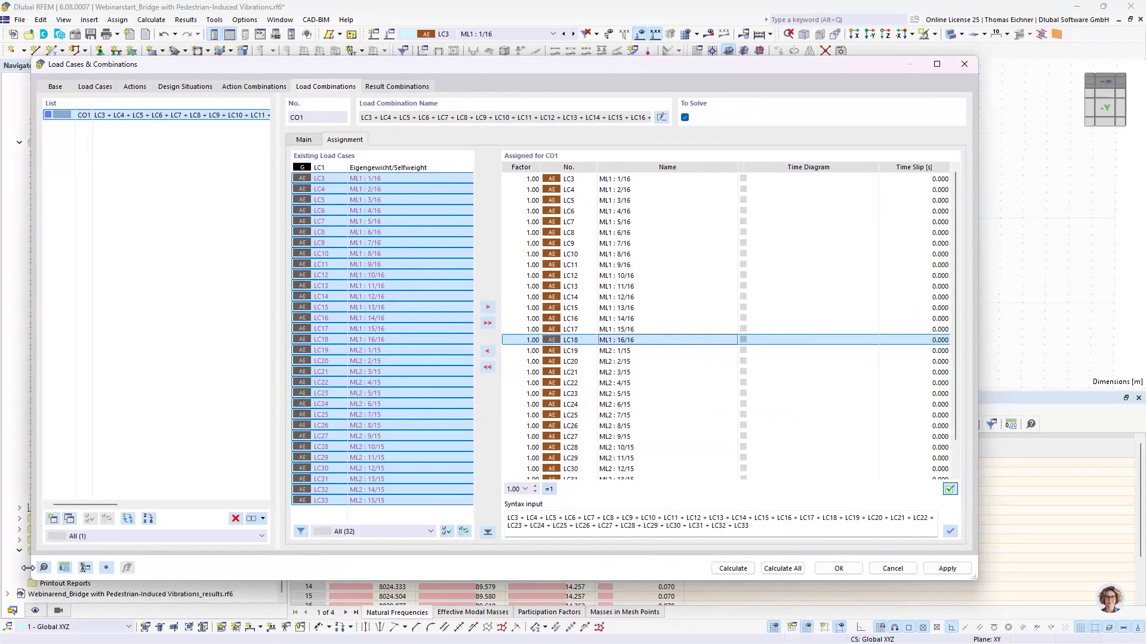
pyautogui.click(827, 179)
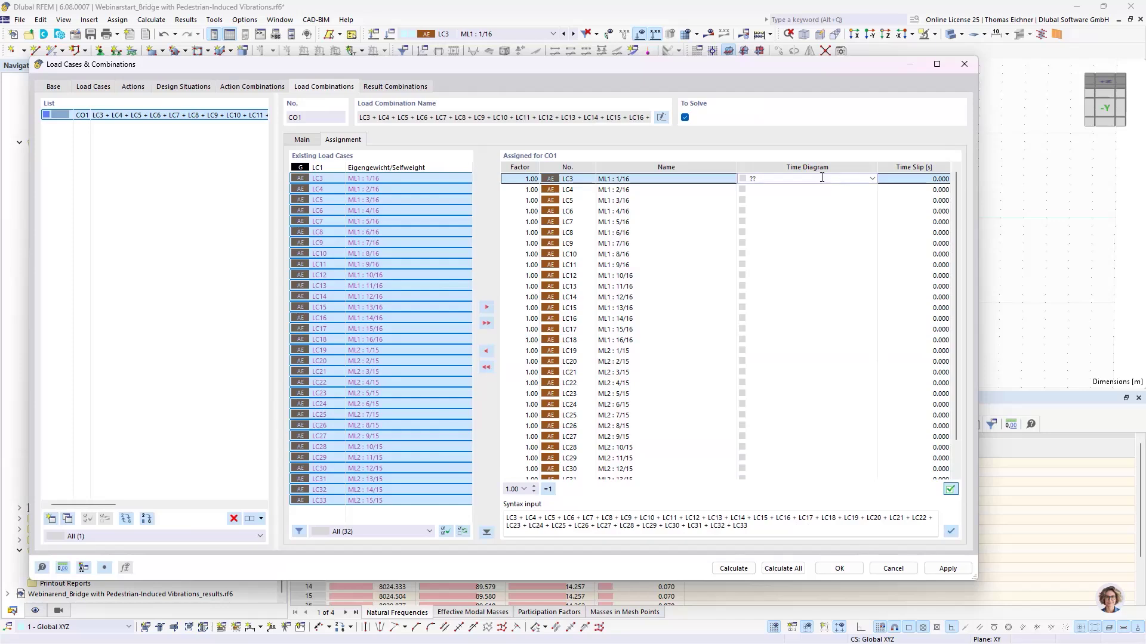
pyautogui.click(870, 180)
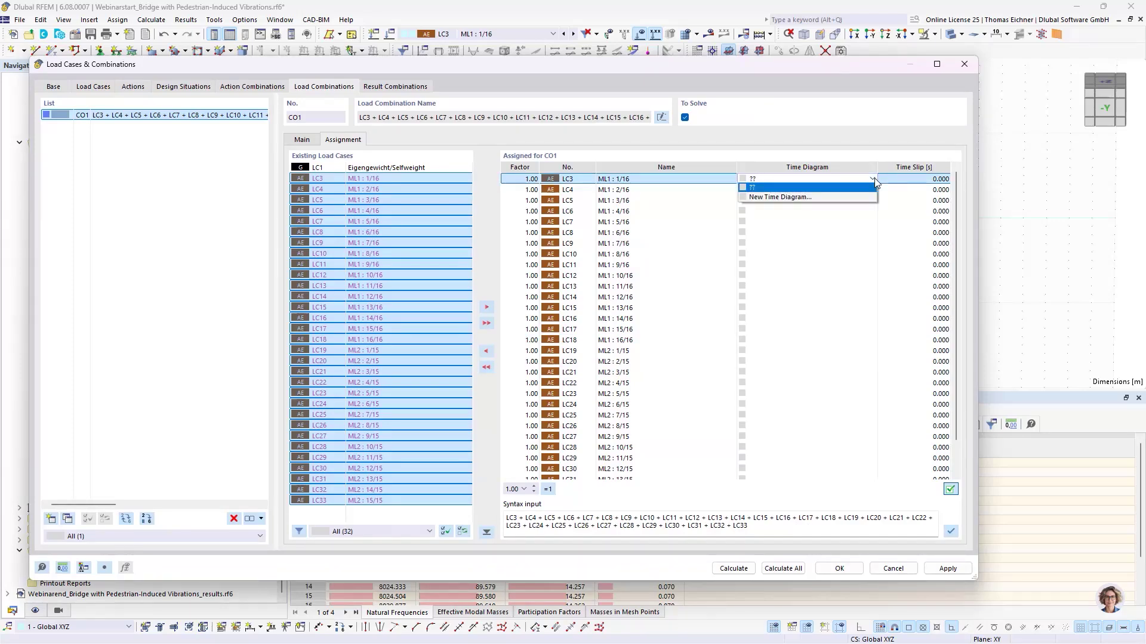
pyautogui.click(807, 197)
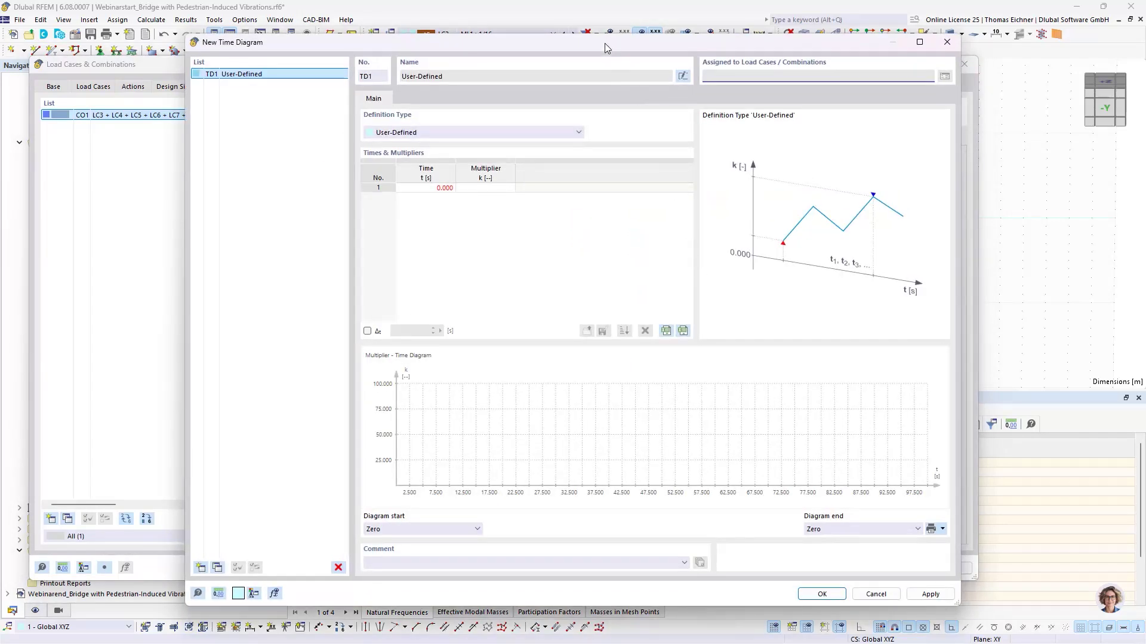
pyautogui.moveTo(604, 43); pyautogui.dragTo(648, 54)
pyautogui.click(536, 143)
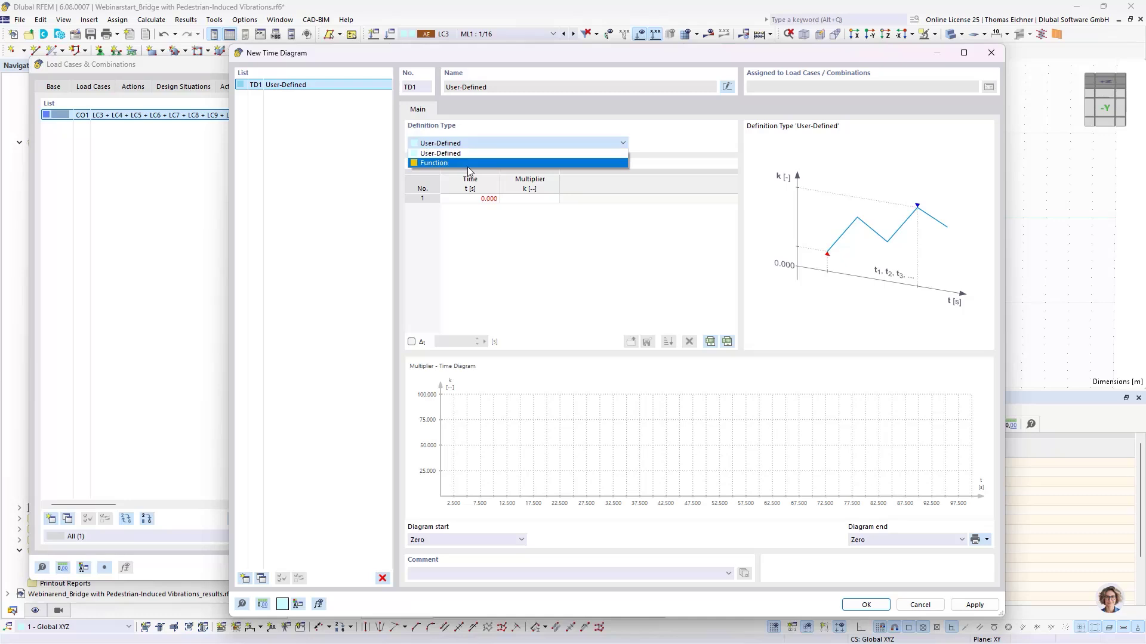
pyautogui.click(469, 162)
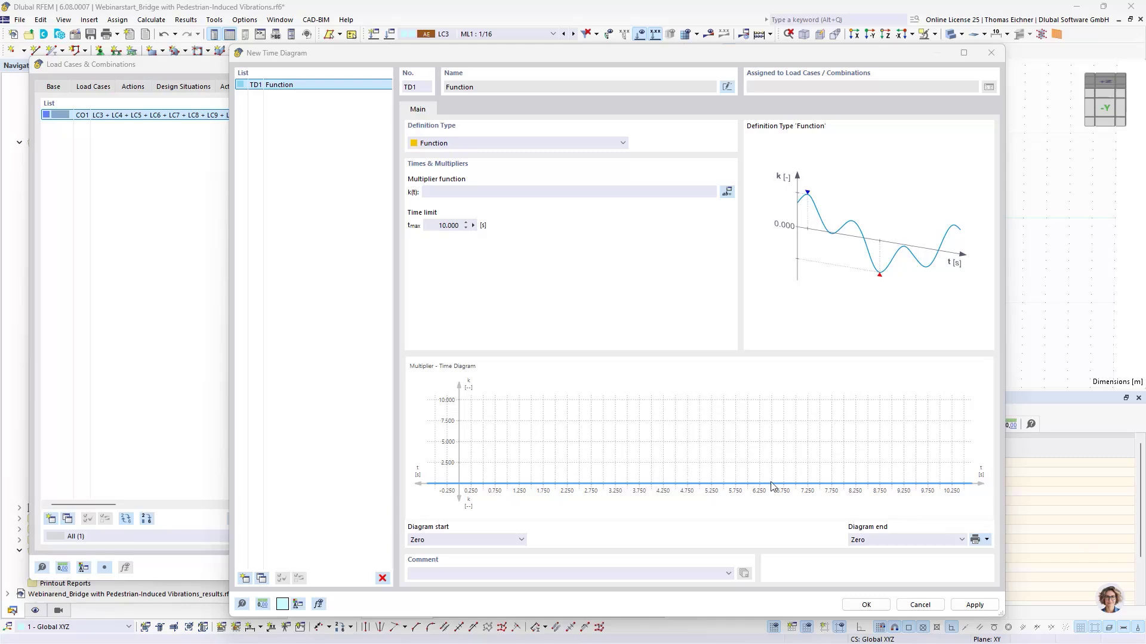
# Step: Enter the multiplier function k(t) as sqrt(N)*G*[1+0.4*sin(1*fs*2*PI*t)+0.1*sin(2*fs*2*PI*t-PI/2)+0.1*sin(3*fs*2*PI*t-PI/2)]
pyautogui.click(491, 191)
pyautogui.write('G*[1+0.4*sin(1*fs*2*PI*t)+0.1*sin(2*fs*2*PI*t-PI/2)+0.1*sin(3*fs*2*PI*t-PI/2)]')
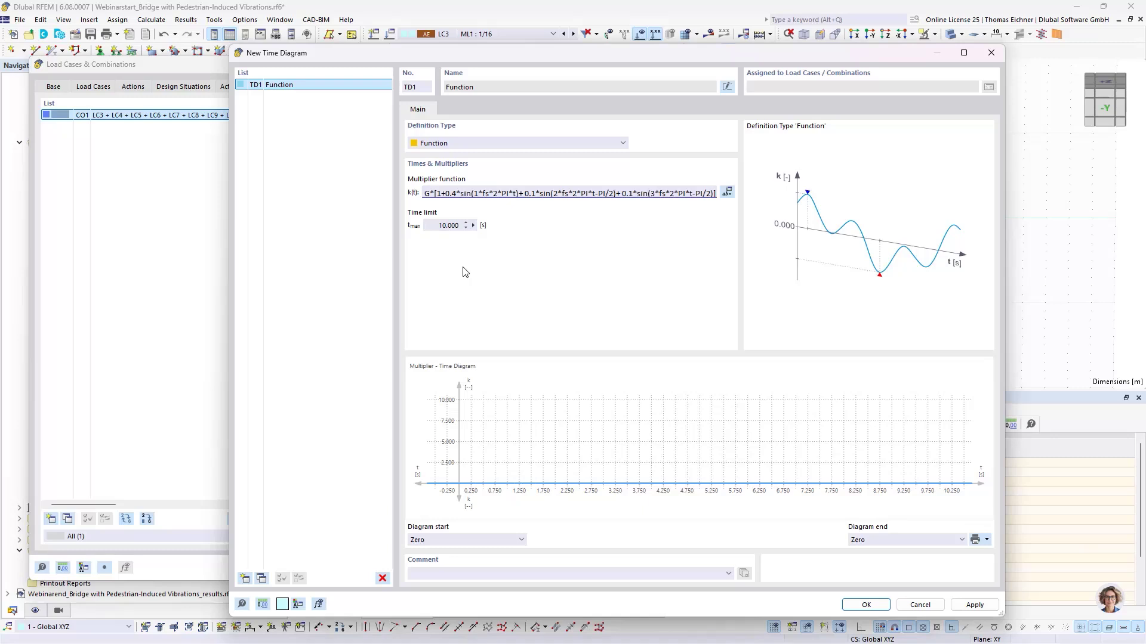
pyautogui.moveTo(439, 194); pyautogui.dragTo(407, 203)
pyautogui.click(433, 193)
pyautogui.press('BackSpace')
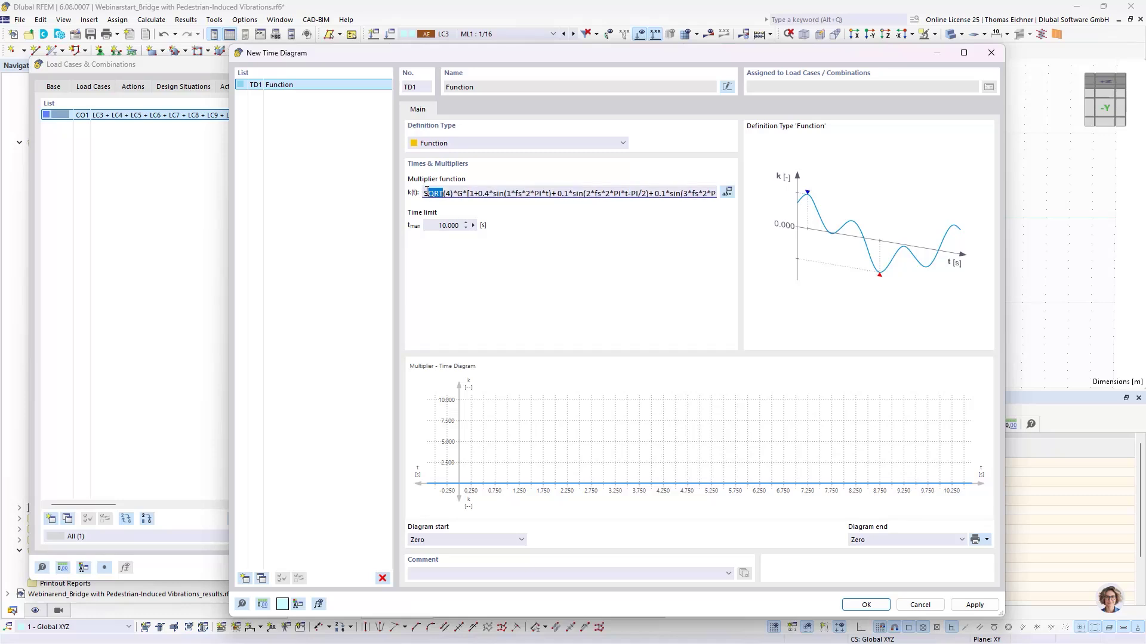
pyautogui.moveTo(443, 192); pyautogui.dragTo(420, 197)
pyautogui.write('sqrt')
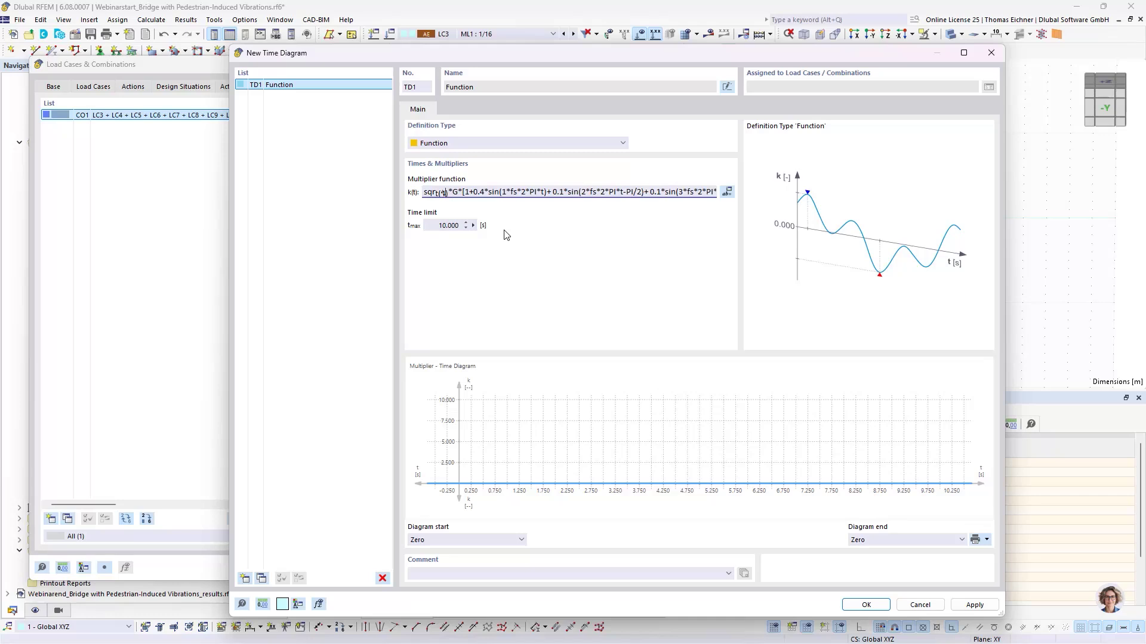
pyautogui.press('Tab')
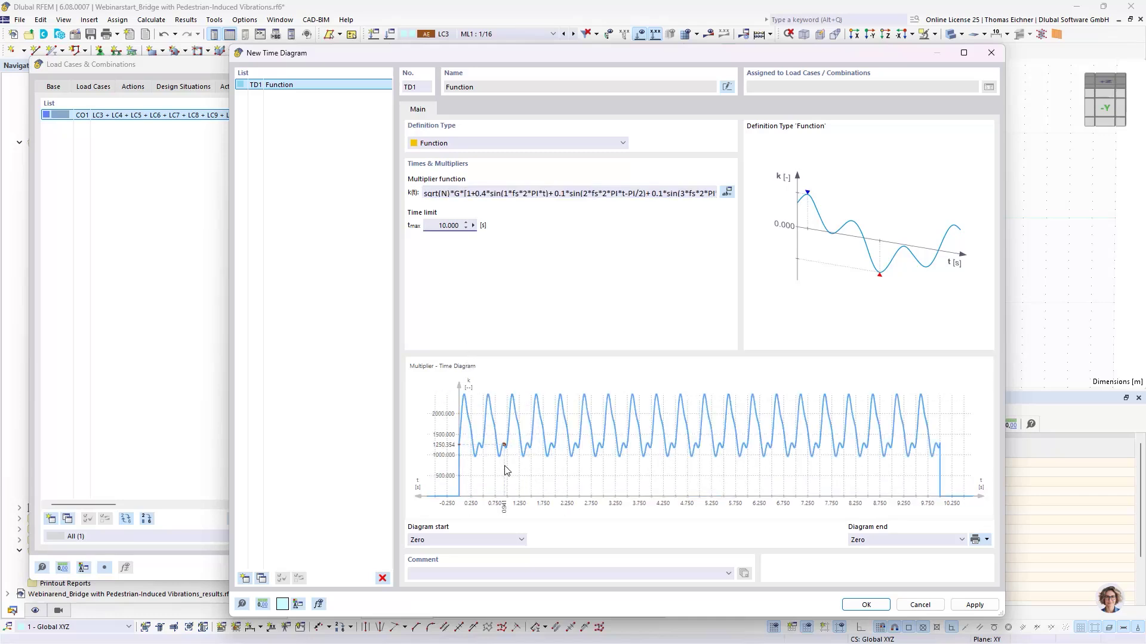
# Step: Examine the multiplier function together with the global parameters G, N and fs that it uses
pyautogui.click(527, 195)
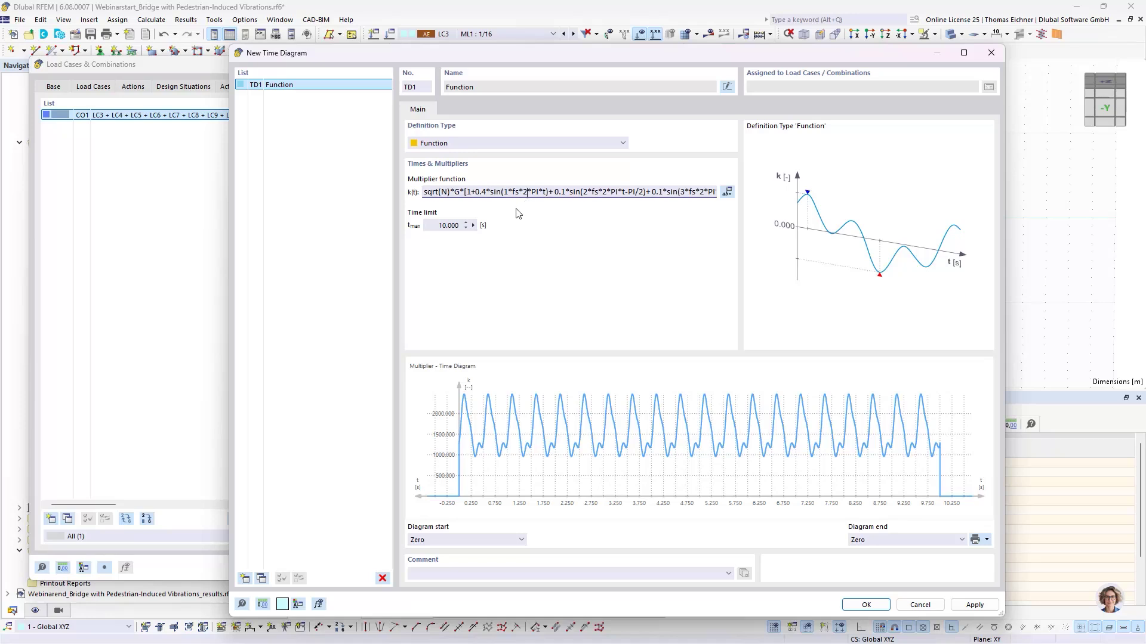
pyautogui.click(449, 195)
pyautogui.click(440, 227)
pyautogui.click(442, 193)
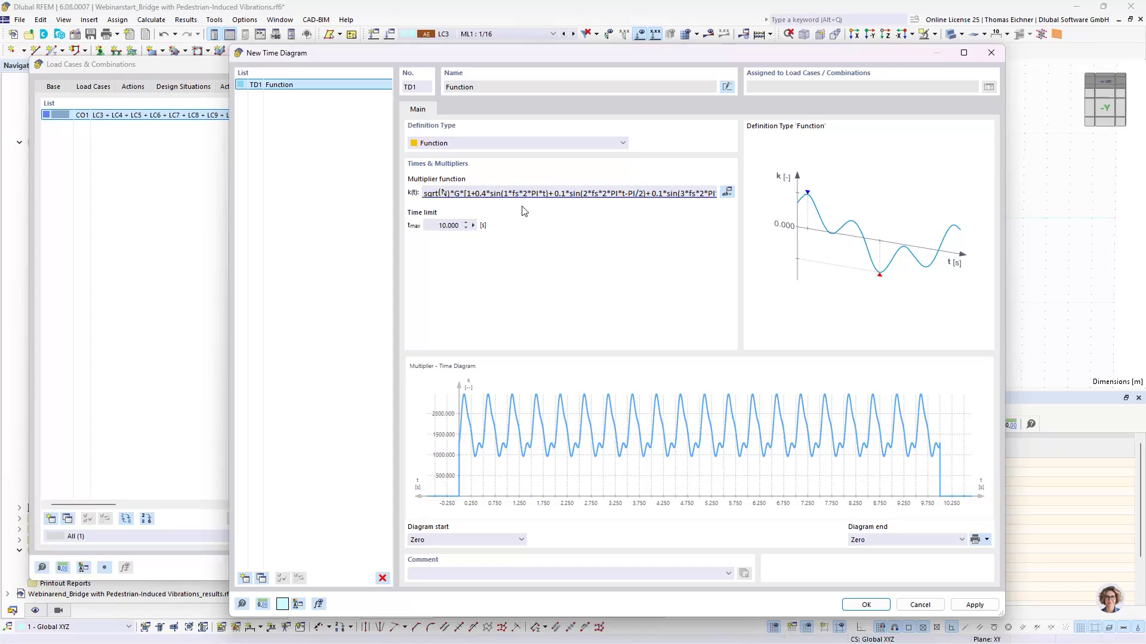
pyautogui.click(726, 193)
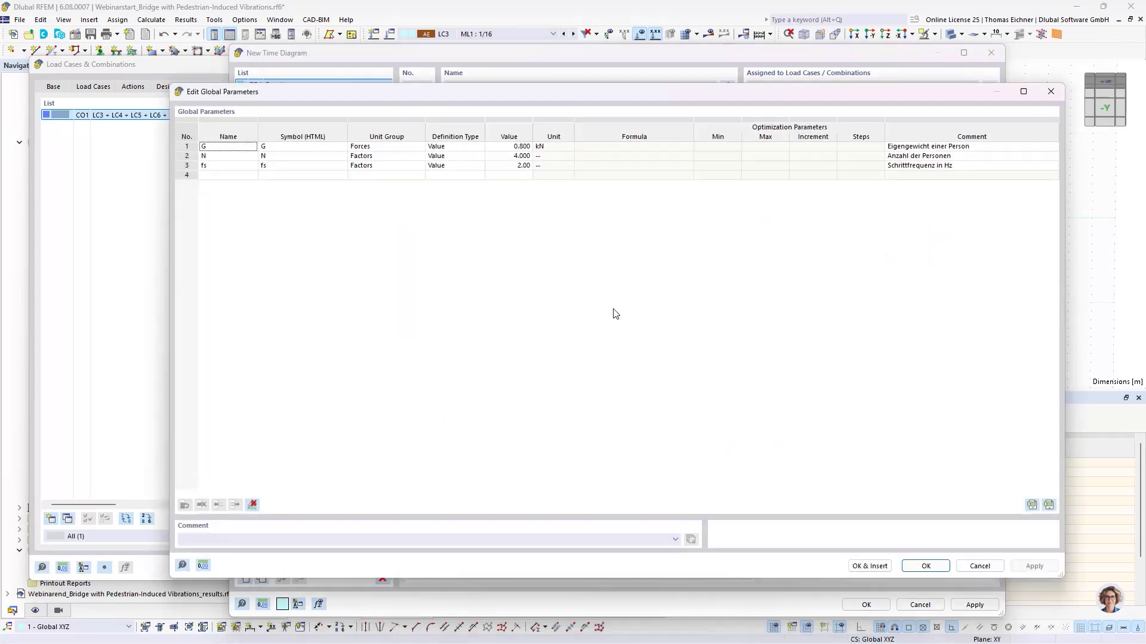
pyautogui.moveTo(572, 97); pyautogui.dragTo(645, 252)
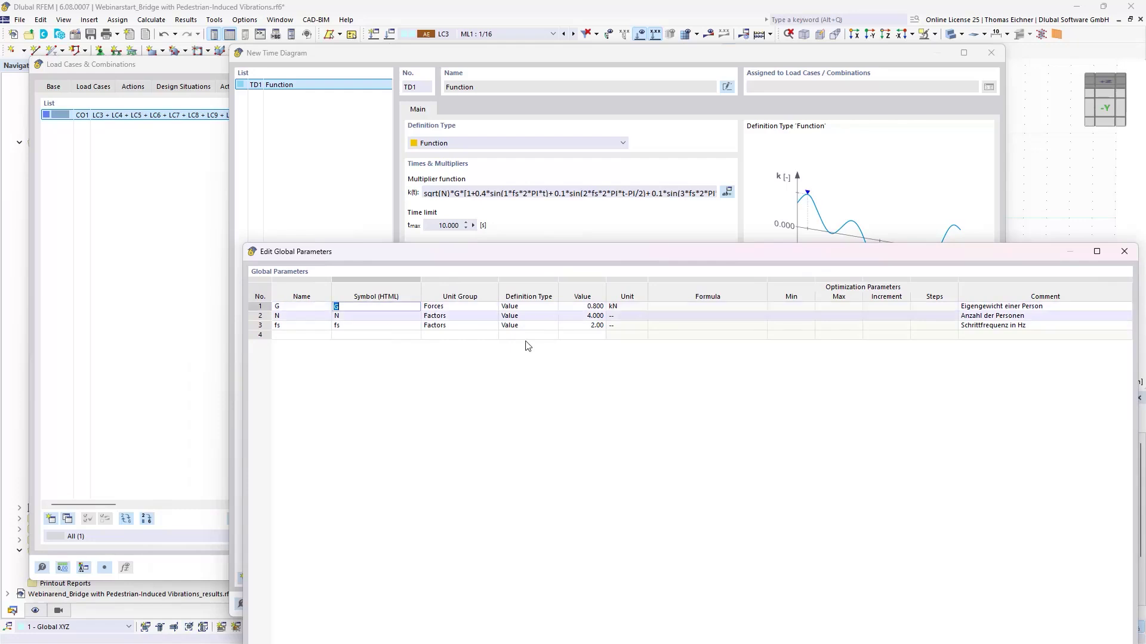
pyautogui.click(593, 307)
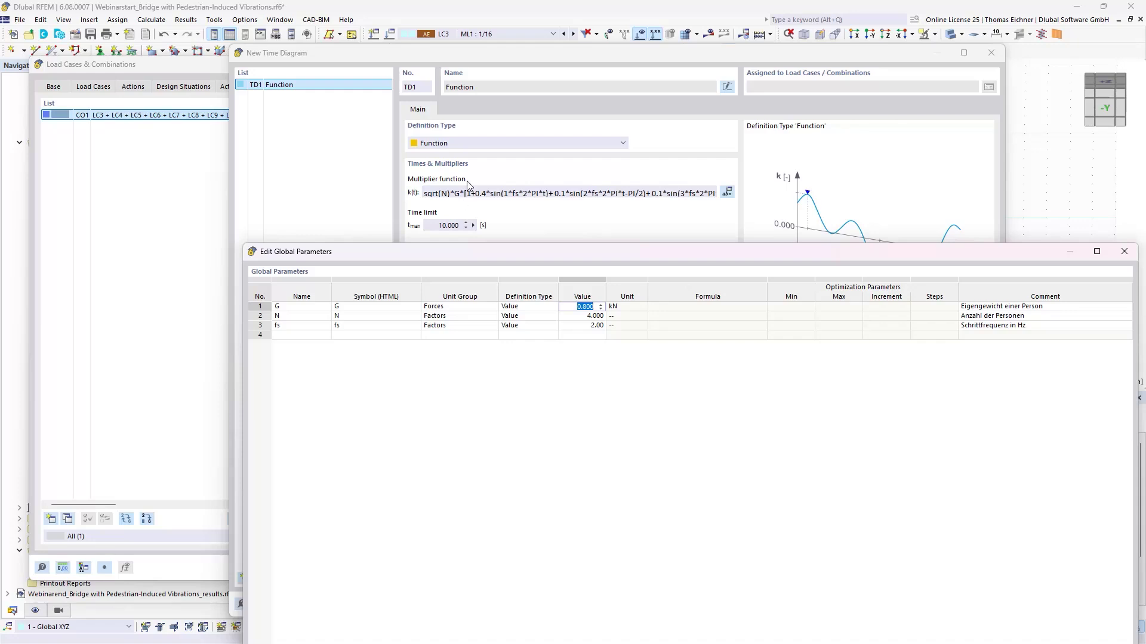
pyautogui.click(368, 319)
pyautogui.click(583, 317)
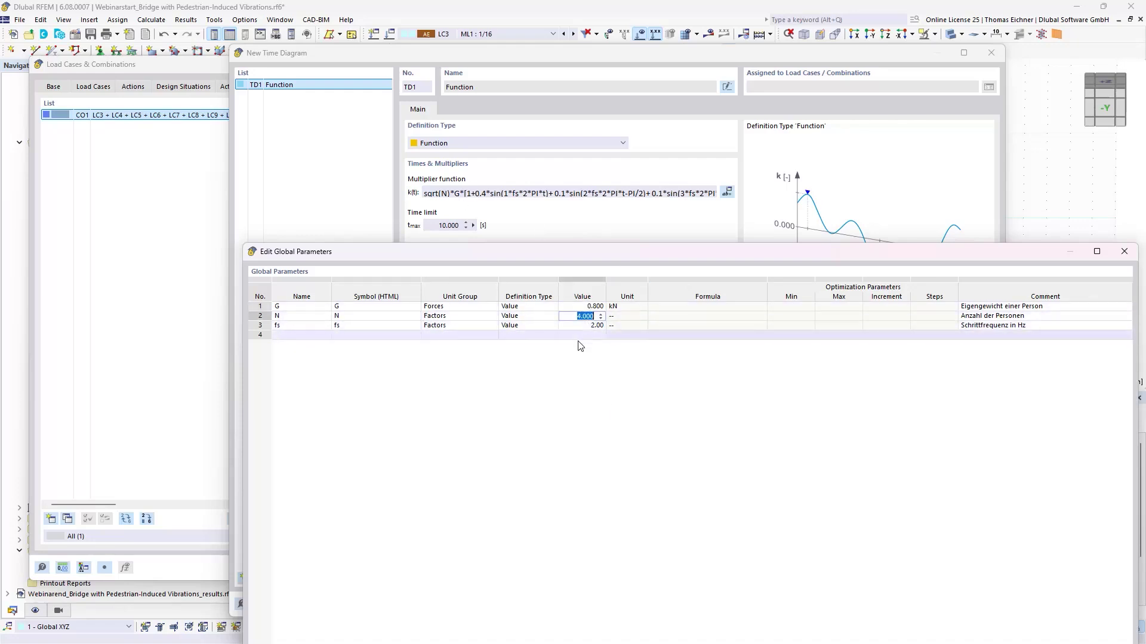
pyautogui.click(398, 327)
pyautogui.click(580, 326)
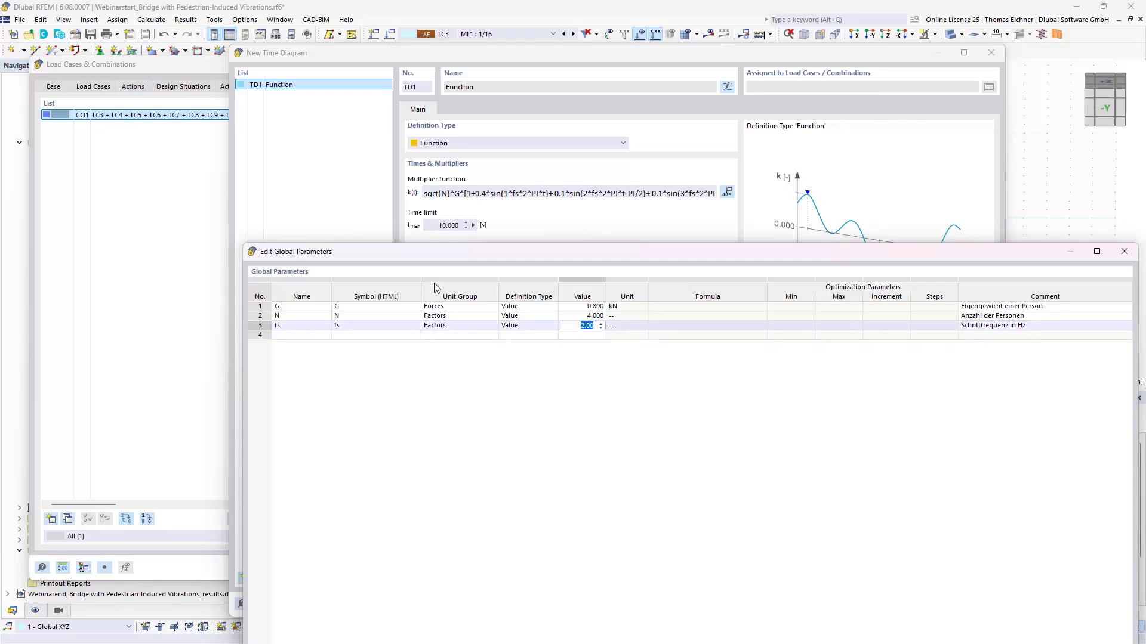
pyautogui.moveTo(701, 258); pyautogui.dragTo(547, 164)
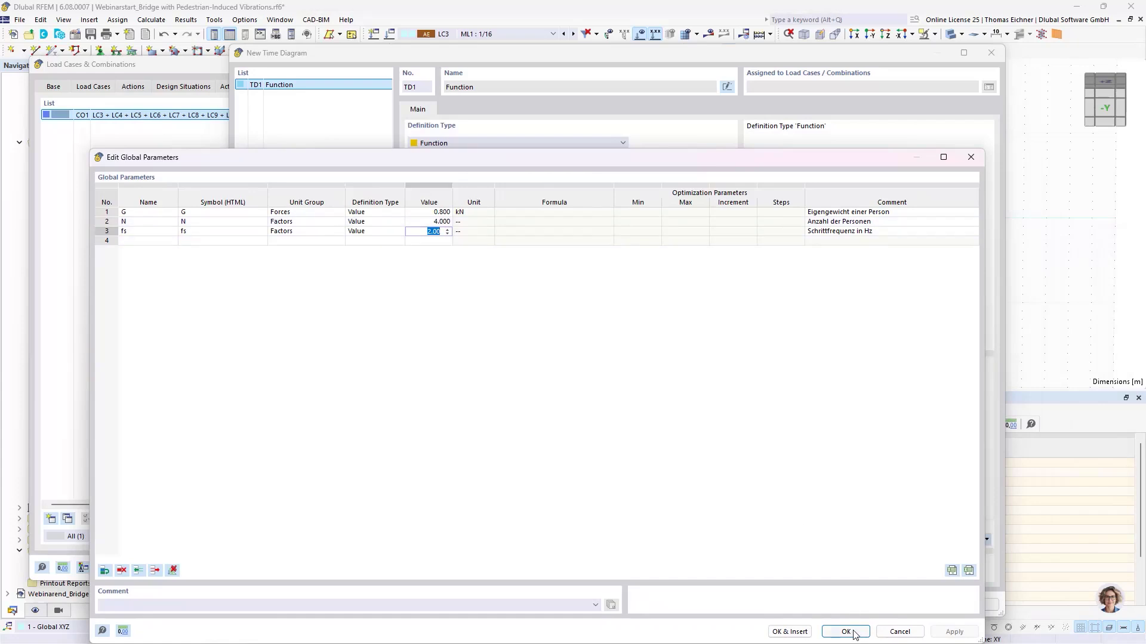
pyautogui.moveTo(456, 158); pyautogui.dragTo(479, 301)
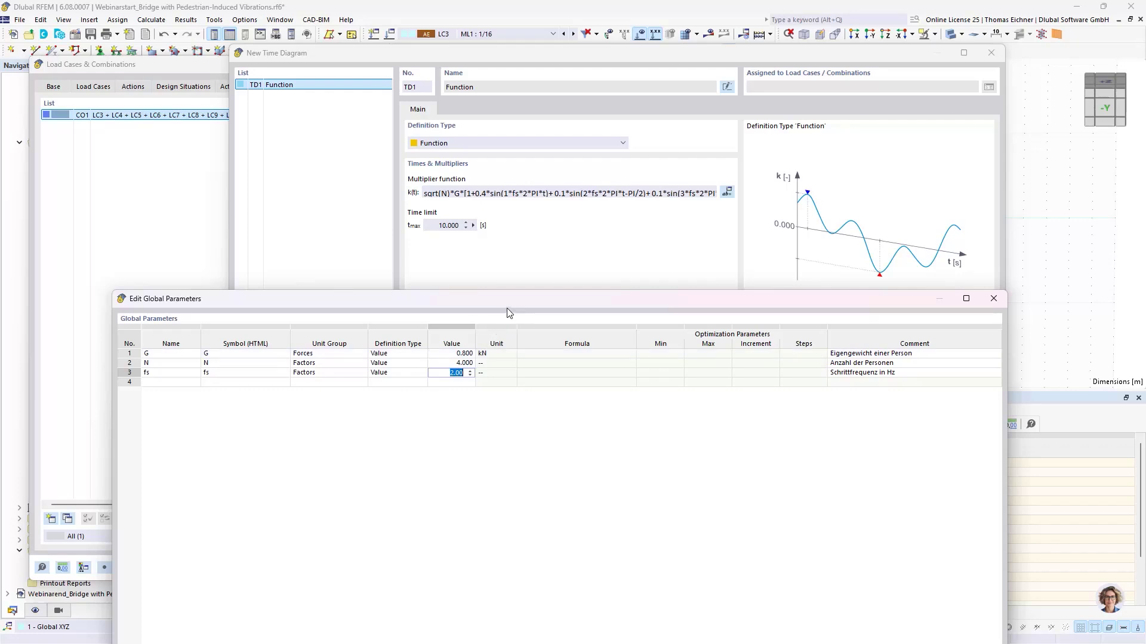
pyautogui.moveTo(509, 312); pyautogui.dragTo(481, 159)
pyautogui.click(844, 616)
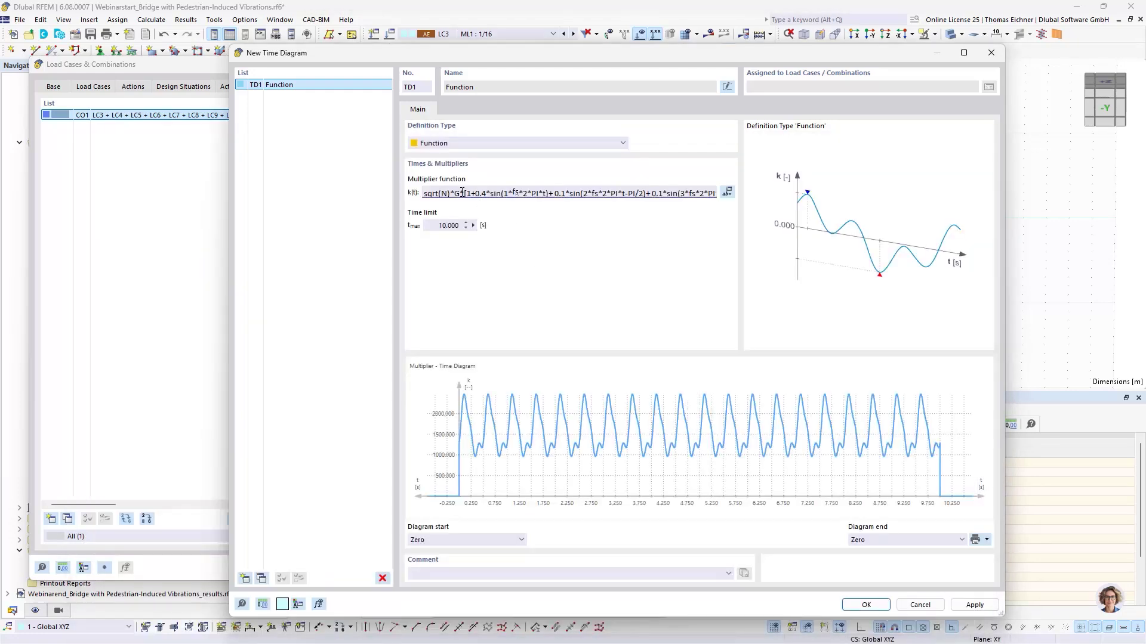
# Step: Divide G by 1000 in the multiplier function
pyautogui.click(462, 192)
pyautogui.write('/1000')
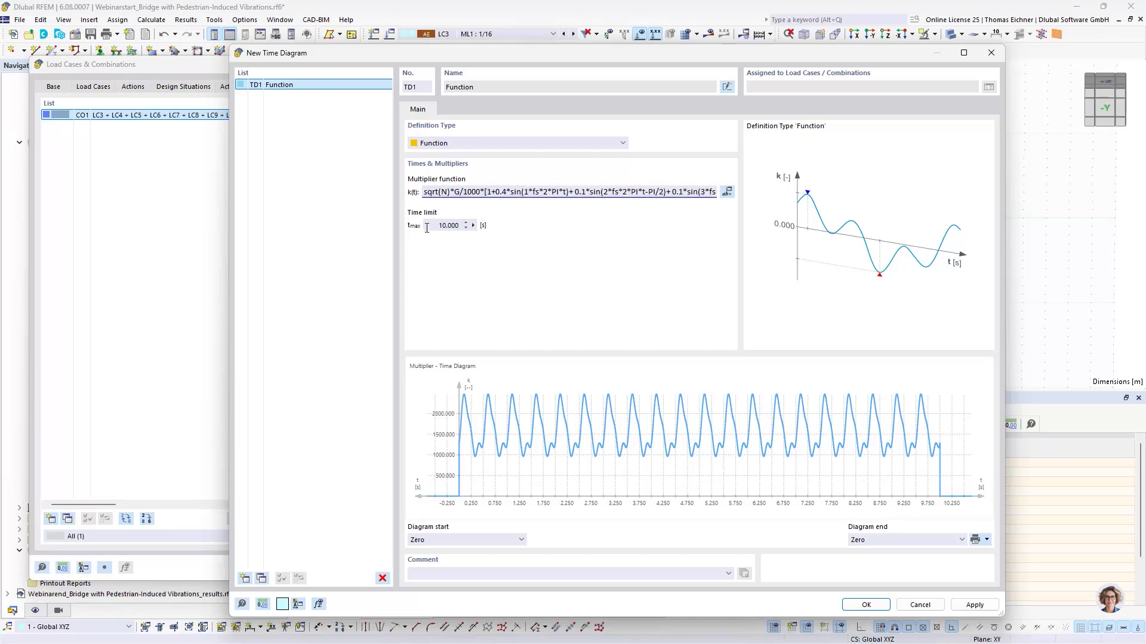
pyautogui.press('Tab')
# Step: Set the time diagram's time limit to 0.5 s
pyautogui.click(446, 227)
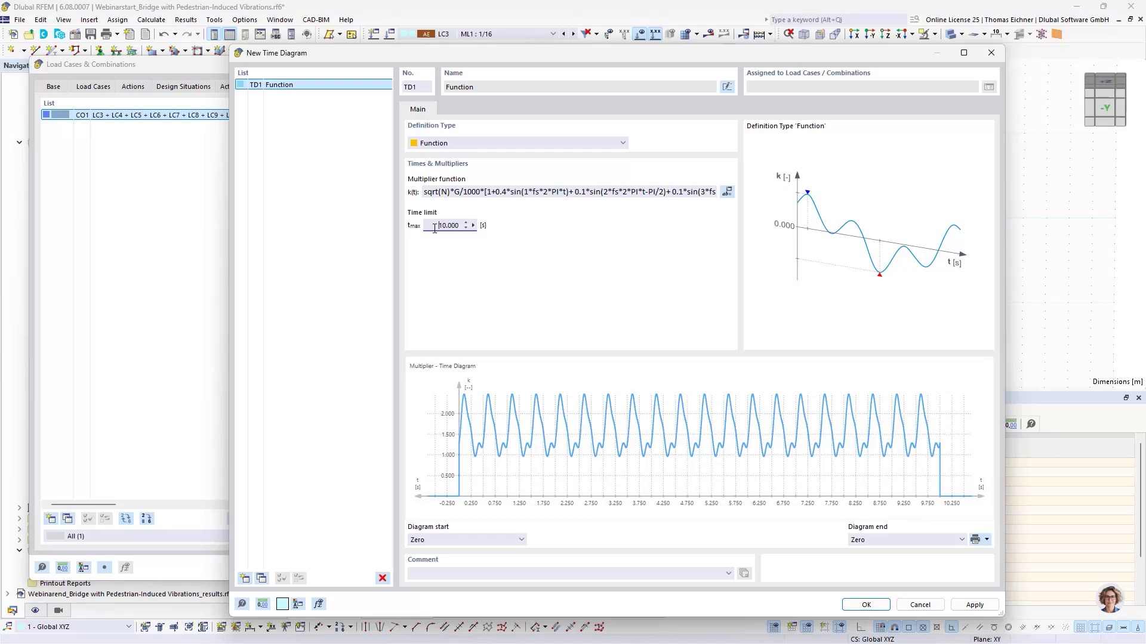
pyautogui.doubleClick(434, 228)
pyautogui.write('0,5')
pyautogui.click(466, 193)
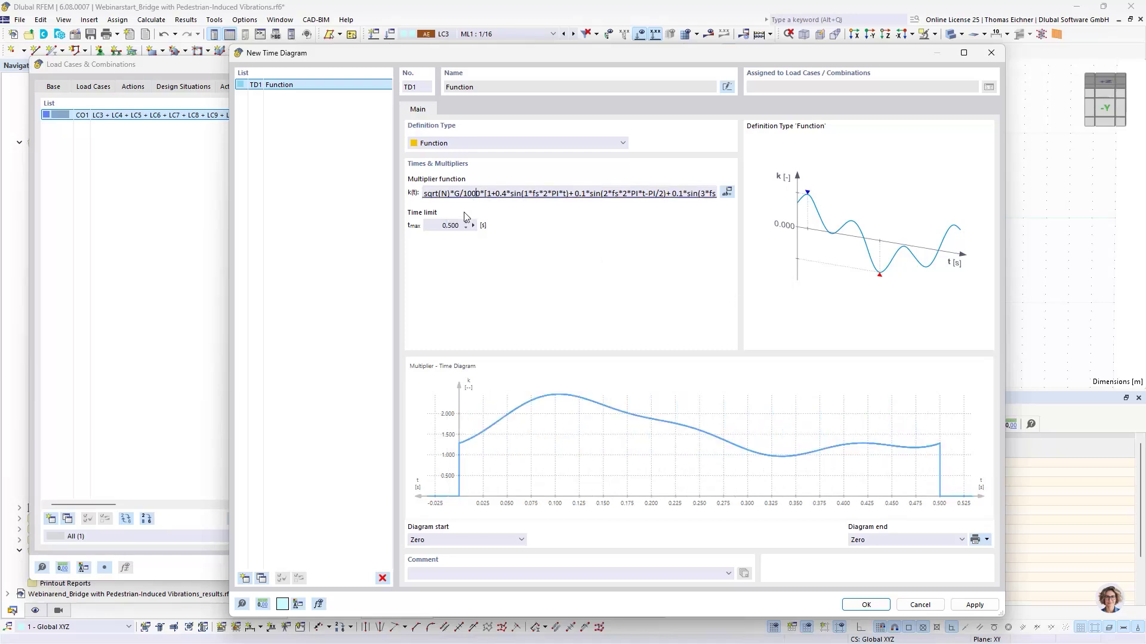
pyautogui.click(452, 226)
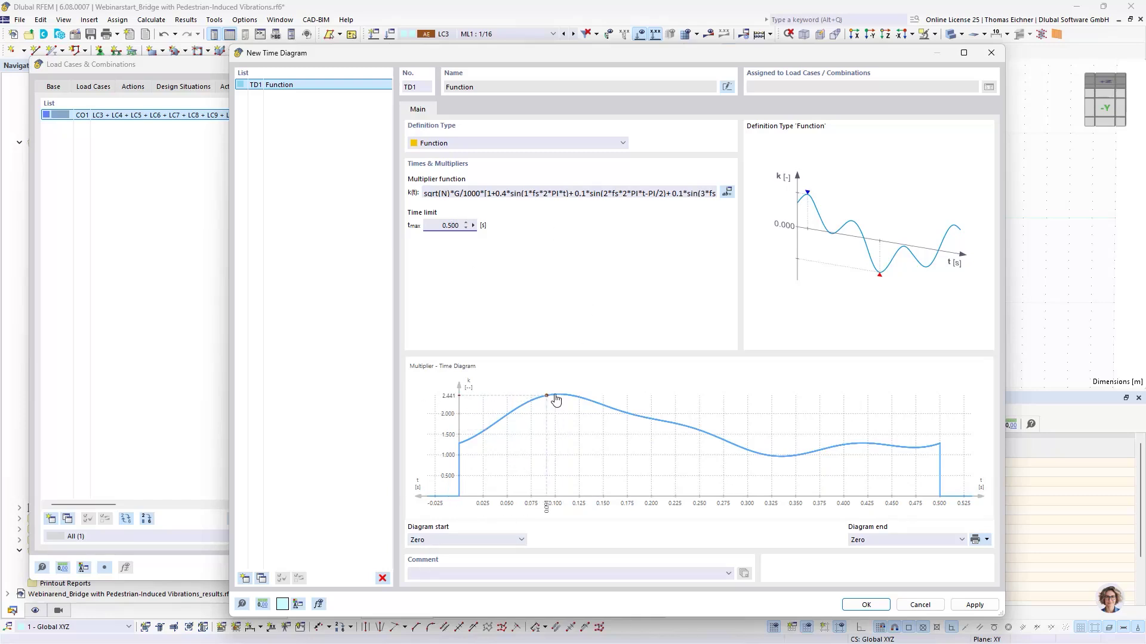
pyautogui.moveTo(451, 192); pyautogui.dragTo(423, 193)
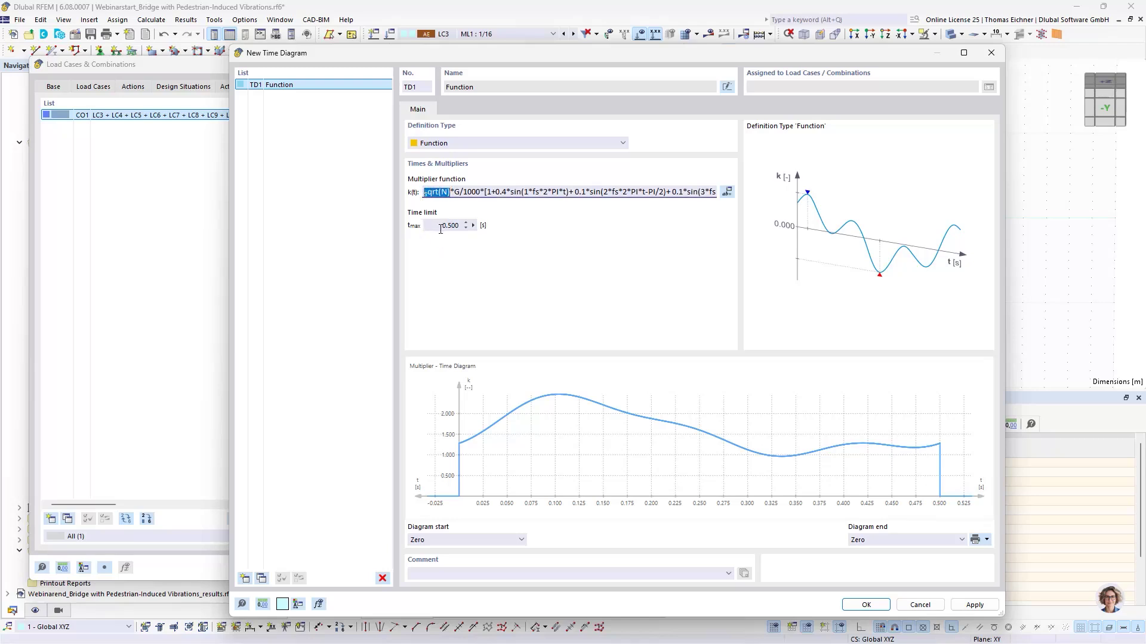
pyautogui.click(440, 225)
pyautogui.click(446, 195)
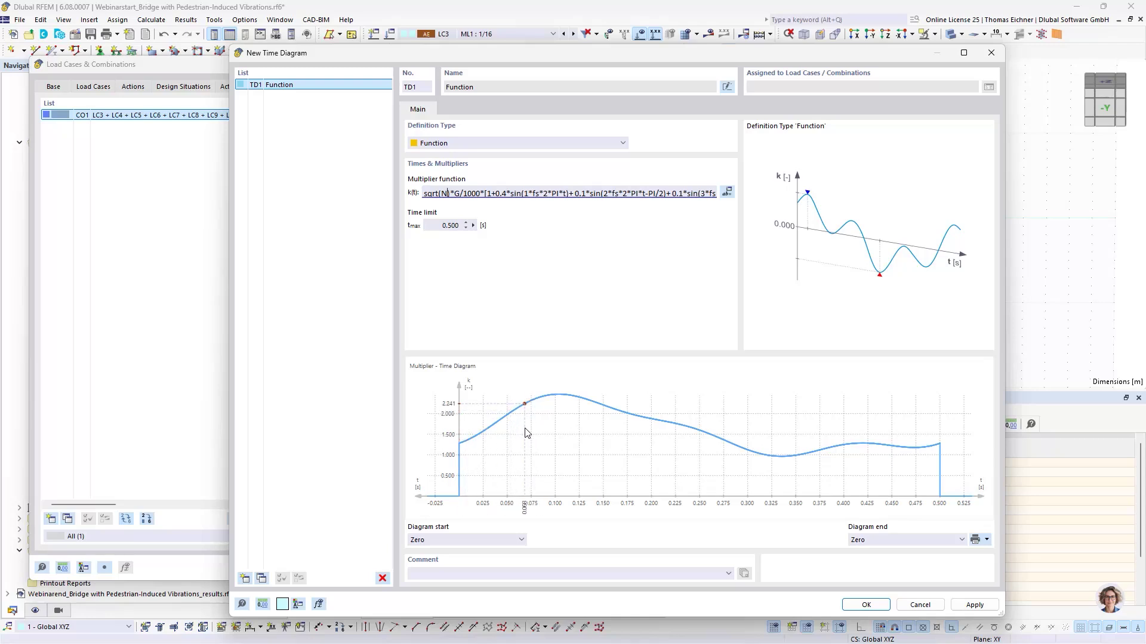
pyautogui.click(442, 225)
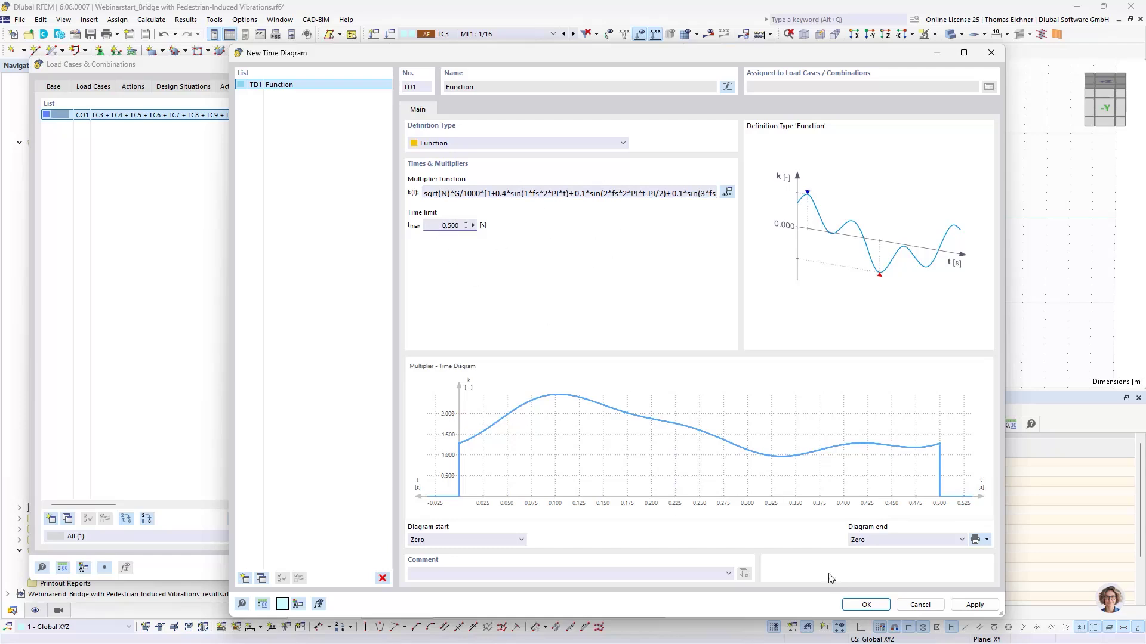
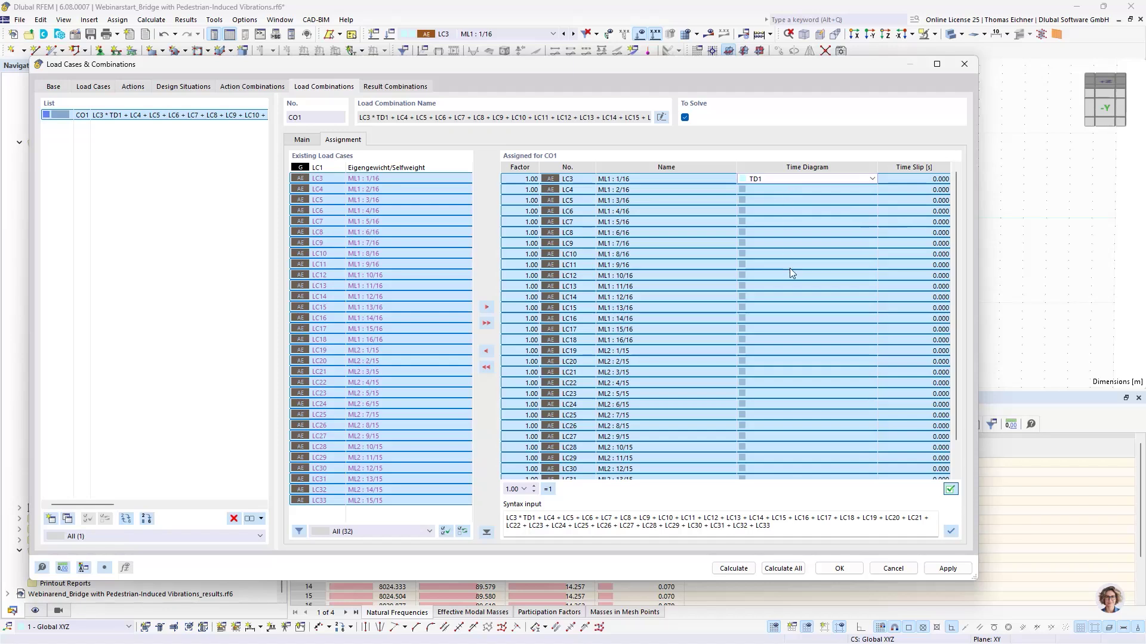
# Step: Assign time diagram TD1 to all selected load cases LC3 to LC33 of load combination CO1
pyautogui.press('Return')
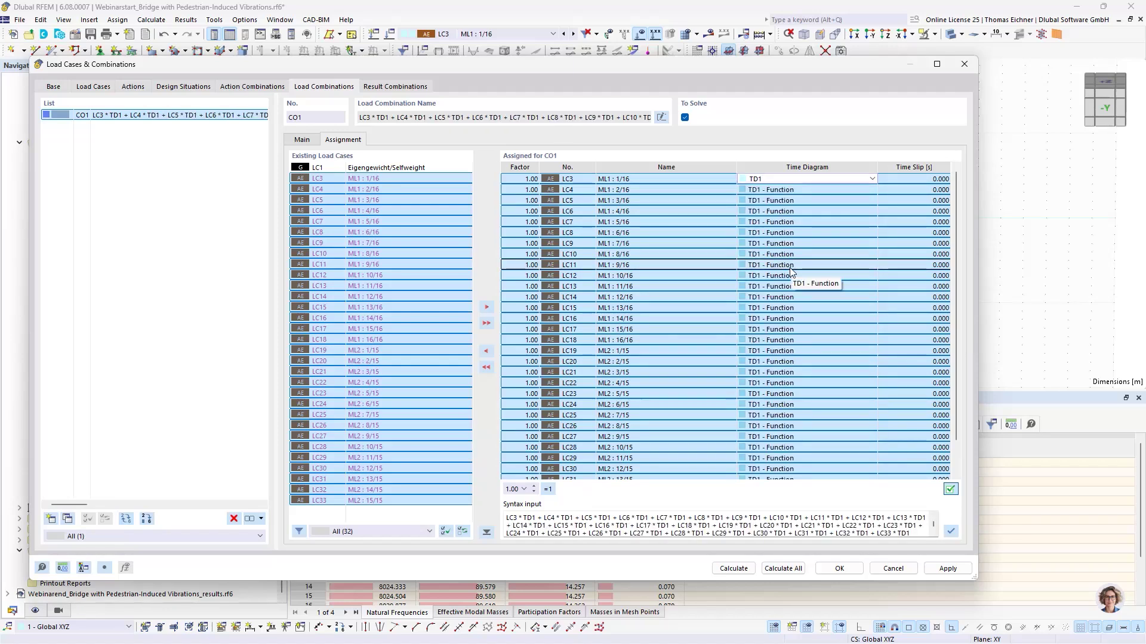
pyautogui.press('Tab')
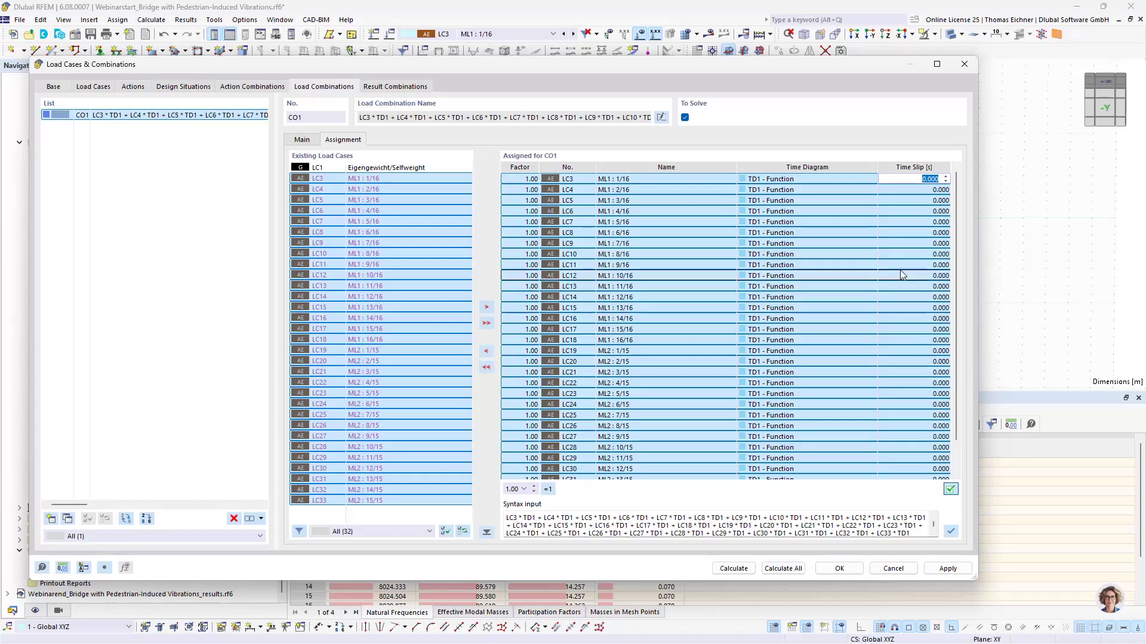
pyautogui.click(915, 243)
pyautogui.click(911, 193)
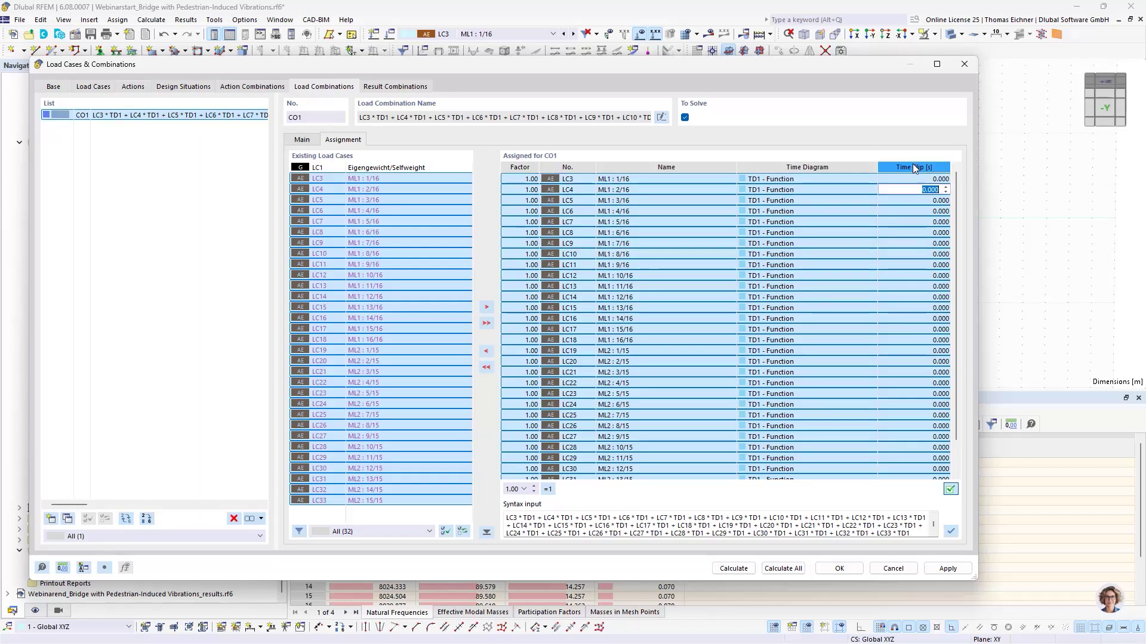
pyautogui.click(915, 189)
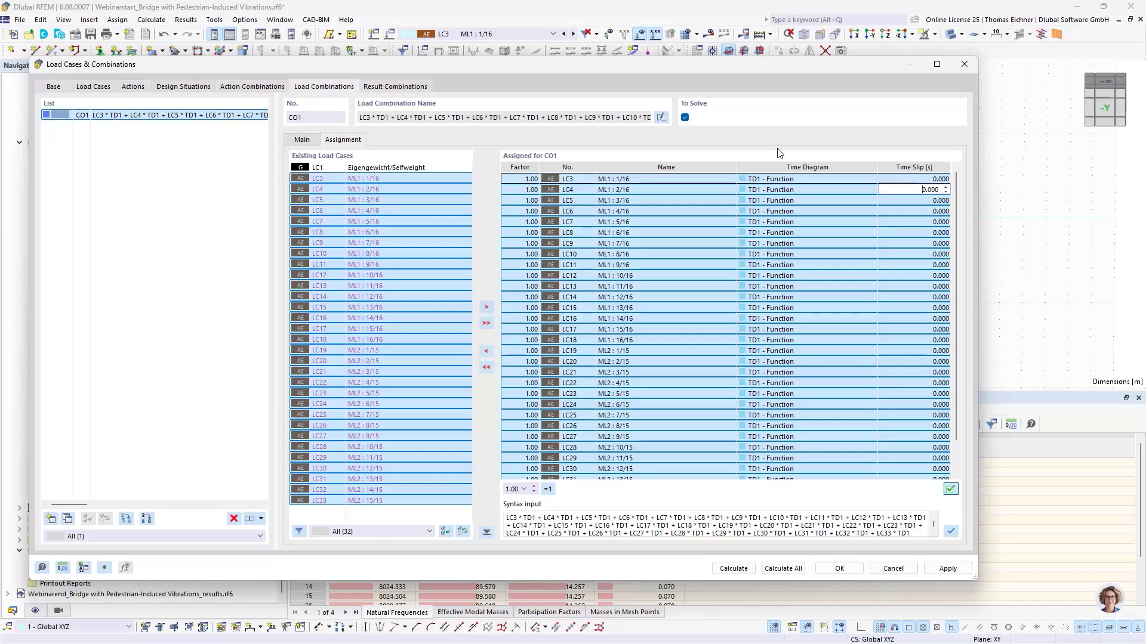
pyautogui.press('Up')
pyautogui.press('Down')
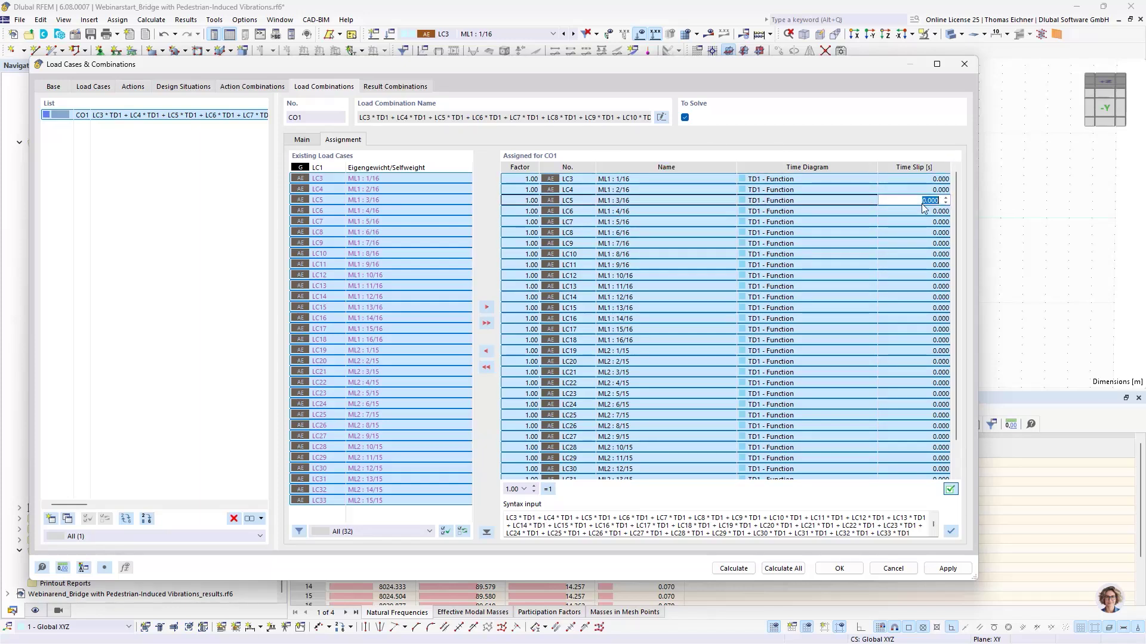
# Step: Clear the multiple selection of assigned load cases and set the time slips of LC4, LC5 and LC6 to 1, 2 and 3 s
pyautogui.click(367, 167)
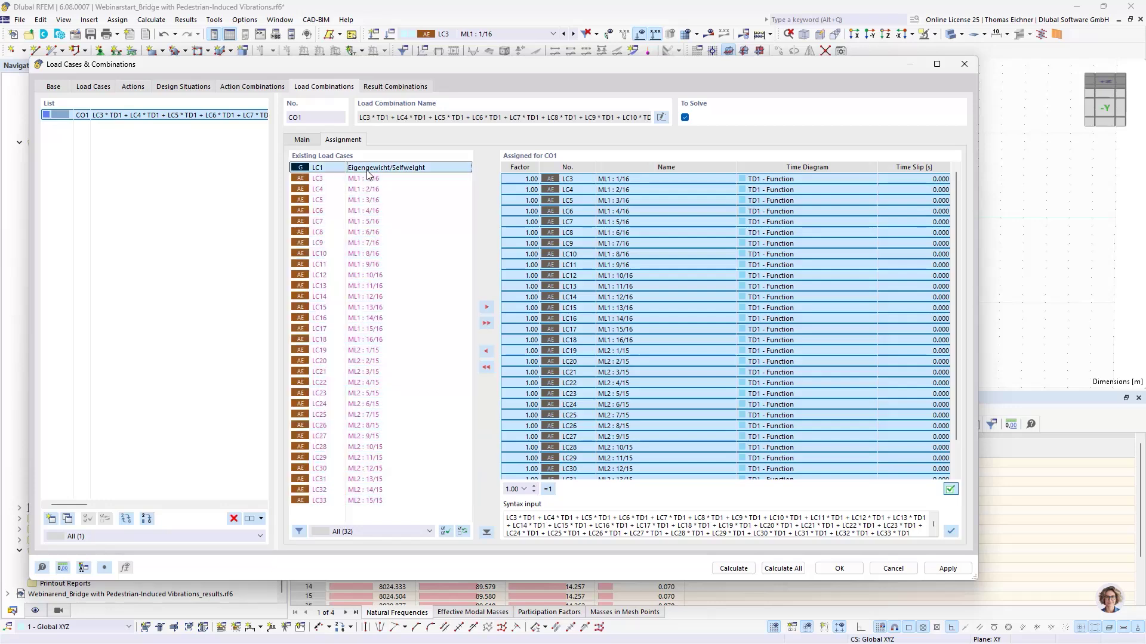
pyautogui.click(776, 222)
pyautogui.click(929, 179)
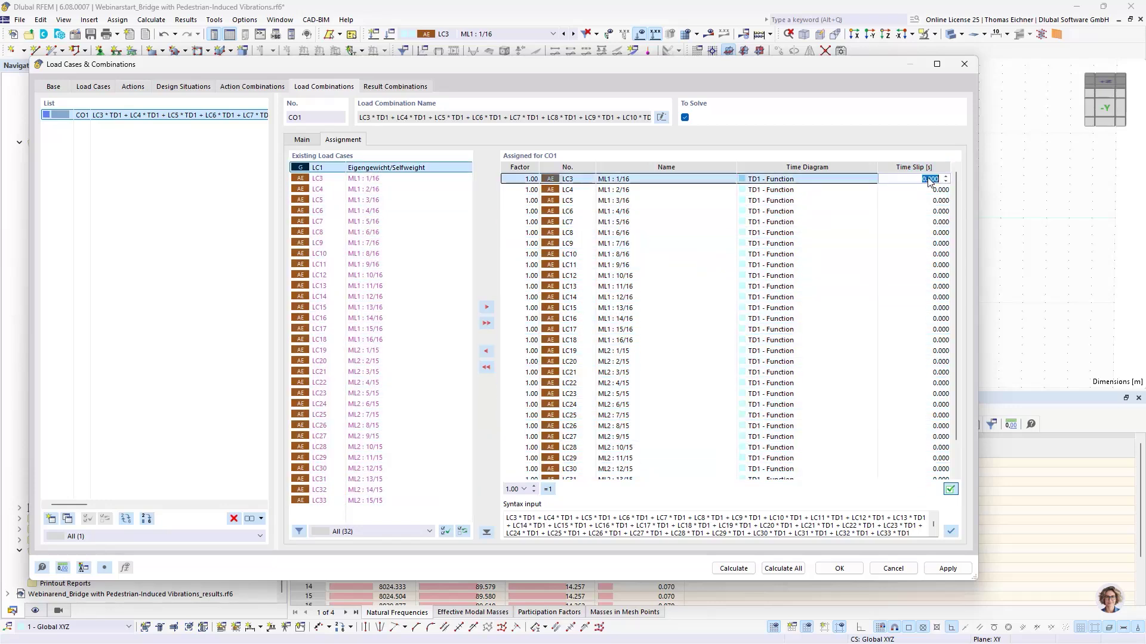
pyautogui.click(928, 179)
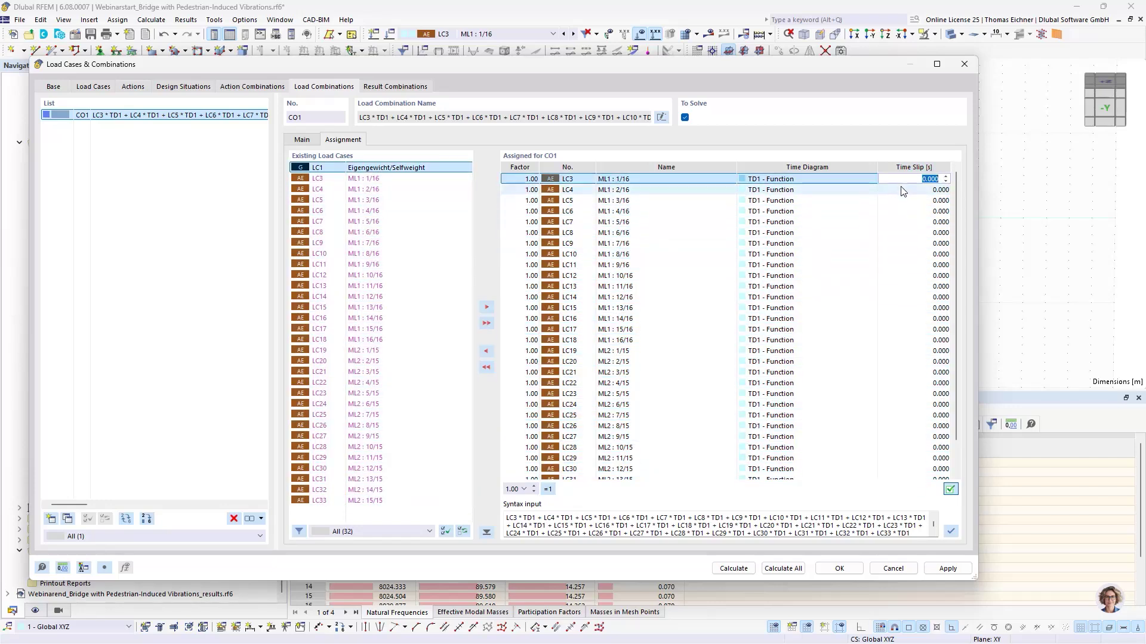
pyautogui.click(924, 190)
pyautogui.click(925, 190)
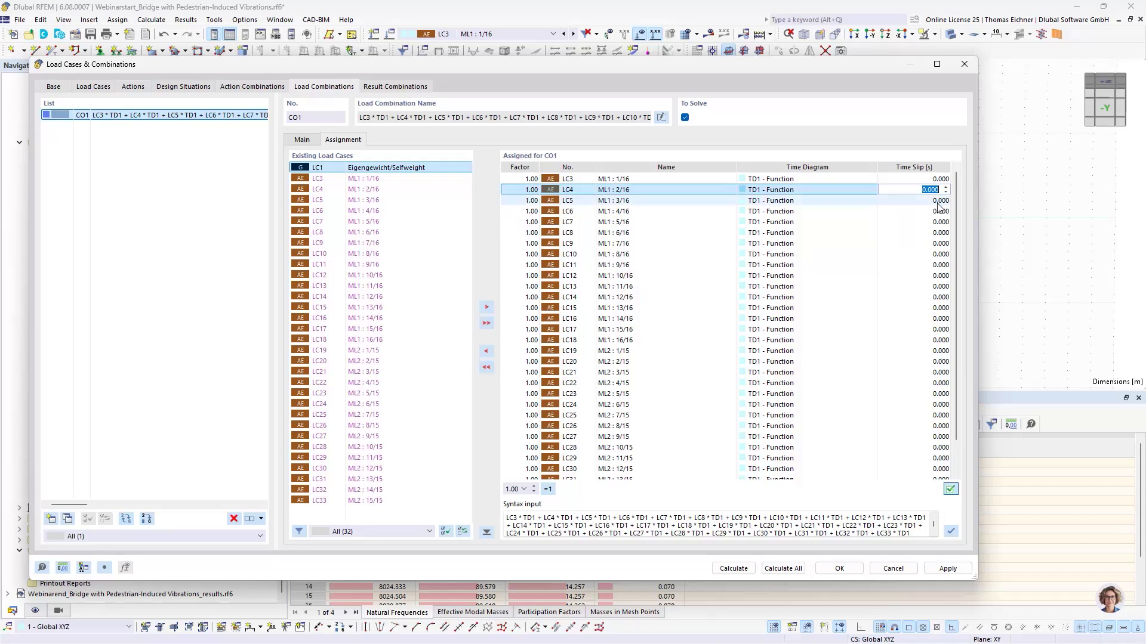
pyautogui.write('1')
pyautogui.press('Return')
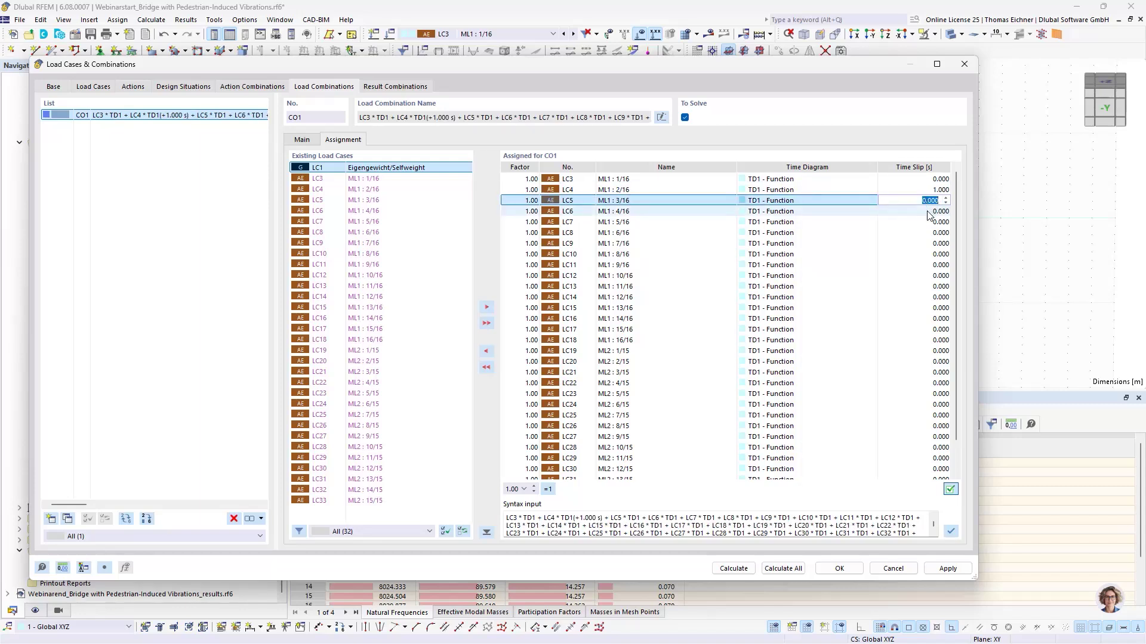
pyautogui.write('2')
pyautogui.press('Return')
pyautogui.write('2')
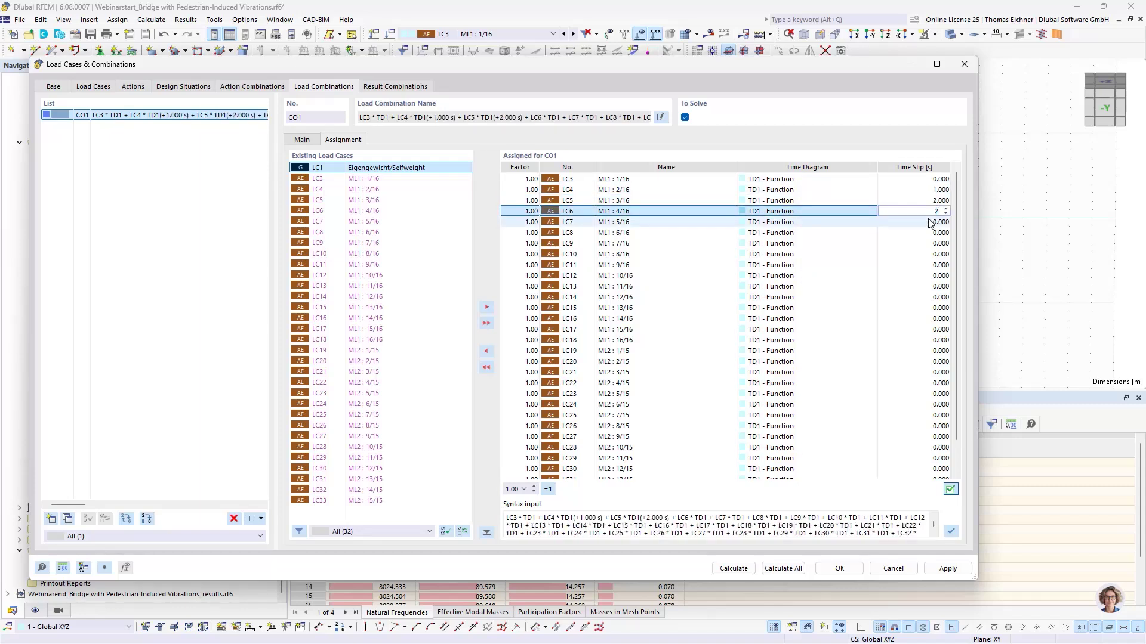
pyautogui.write('3')
pyautogui.press('Return')
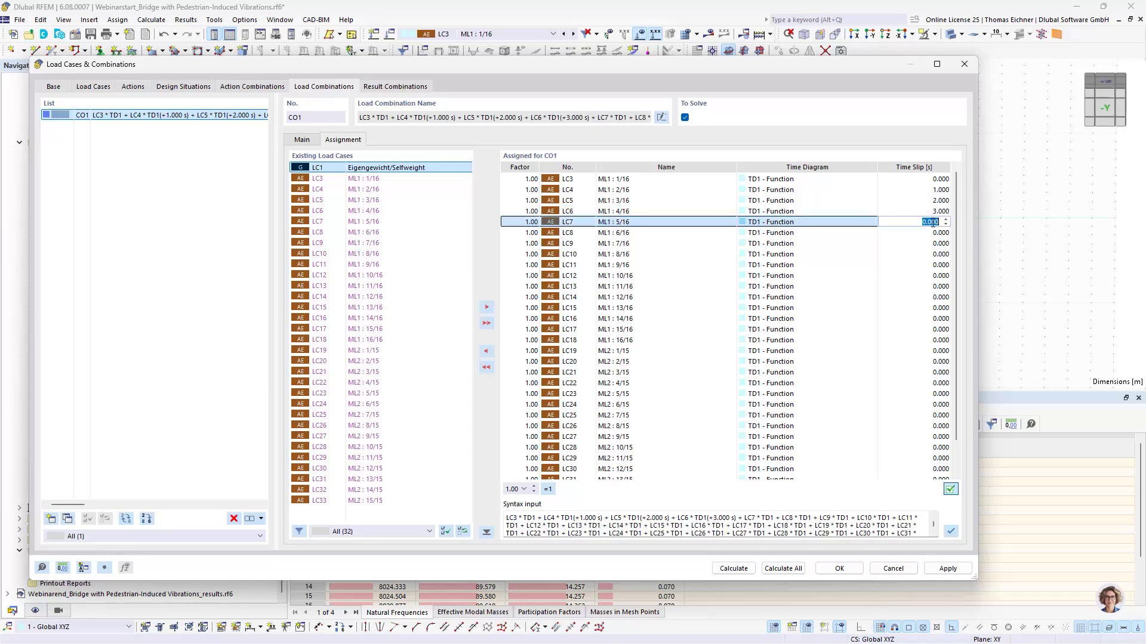
# Step: Set the time slips of load cases LC7, LC8, LC9 and LC10 to 4, 5, 6 and 7 s
pyautogui.write('4')
pyautogui.press('Return')
pyautogui.write('5')
pyautogui.press('Return')
pyautogui.write('6')
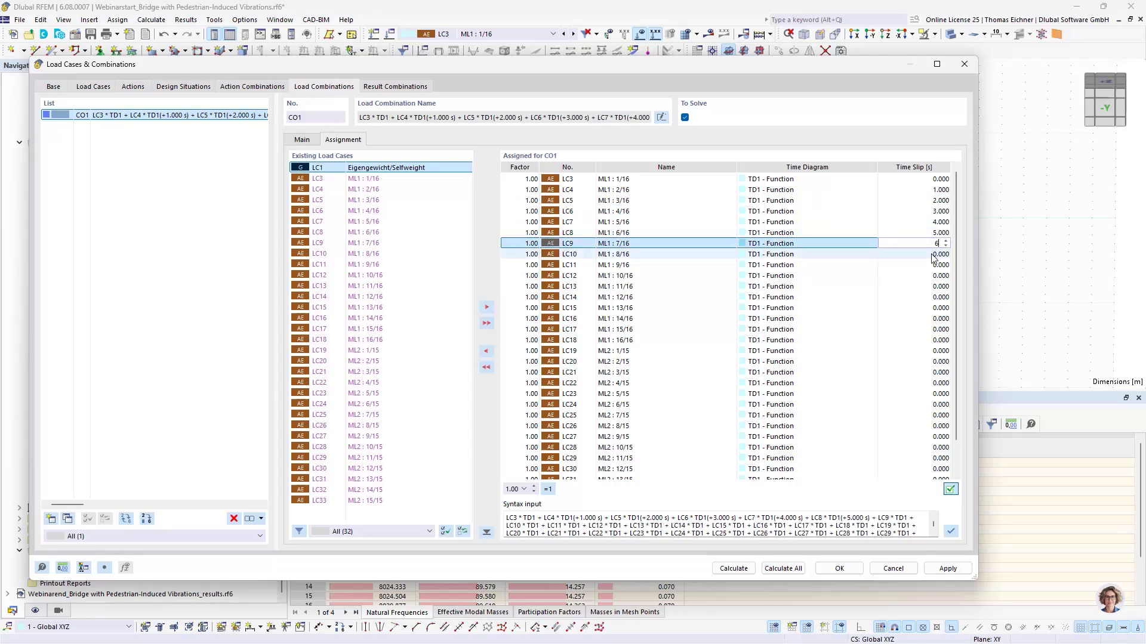
pyautogui.press('Return')
pyautogui.write('7')
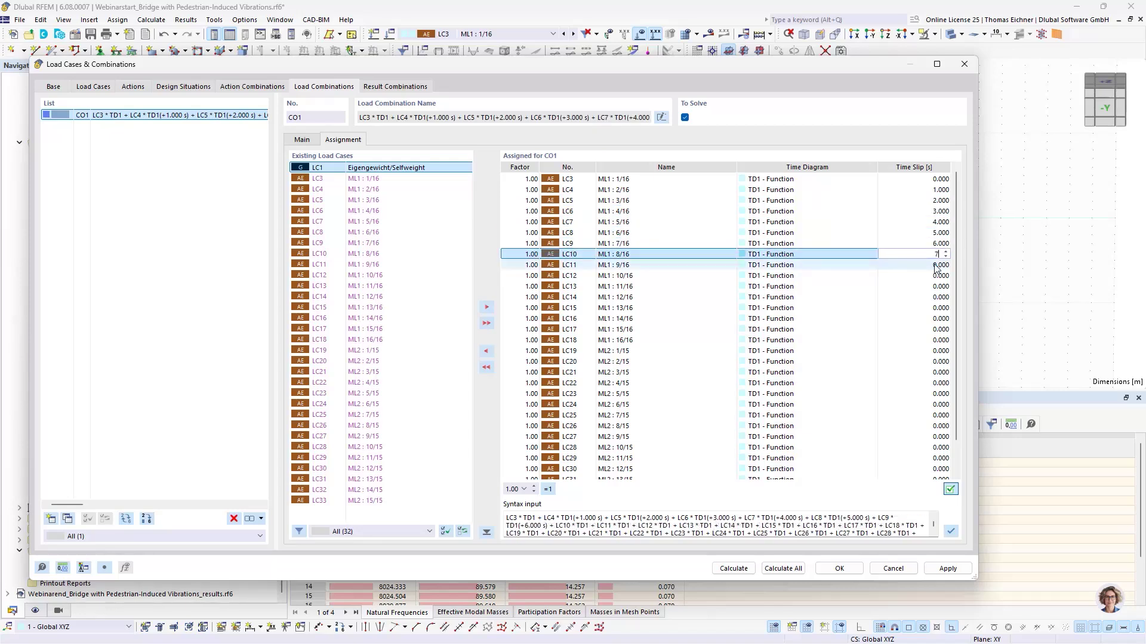
# Step: Set the time slips of load cases LC11 to LC14 in CO1 to 8, 9, 10 and 11 s
pyautogui.press('Return')
pyautogui.write('8')
pyautogui.press('Return')
pyautogui.write('9')
pyautogui.press('Return')
pyautogui.write('10')
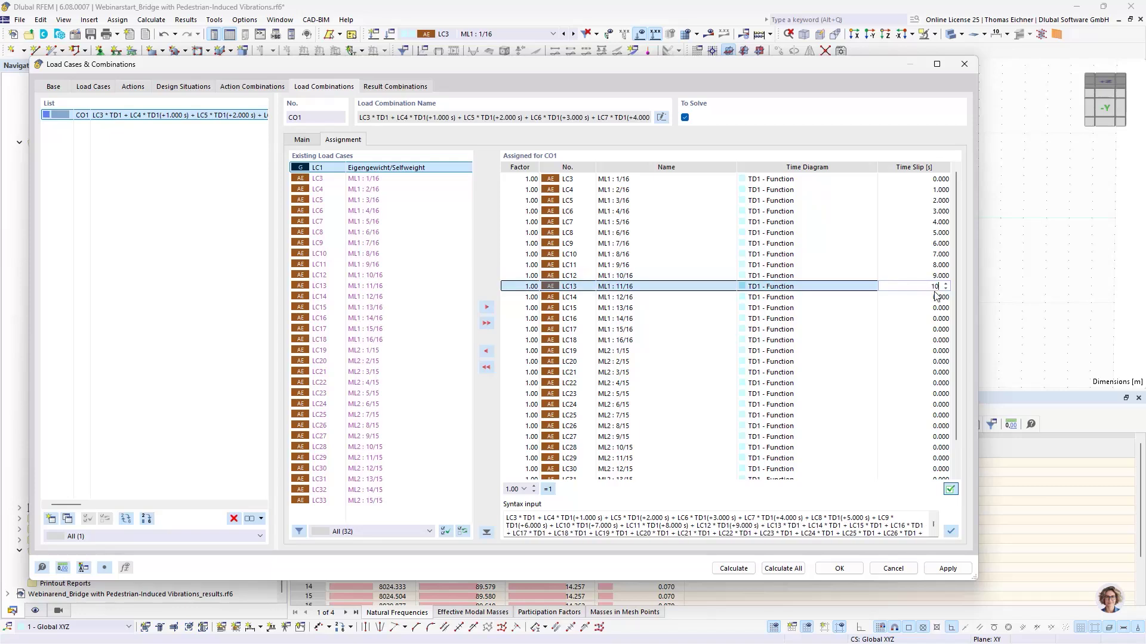
pyautogui.press('Return')
pyautogui.write('11')
pyautogui.press('Return')
# Step: Set the time slips of load cases LC15 to LC18 in CO1 to 12, 13, 14 and 15 s
pyautogui.write('1')
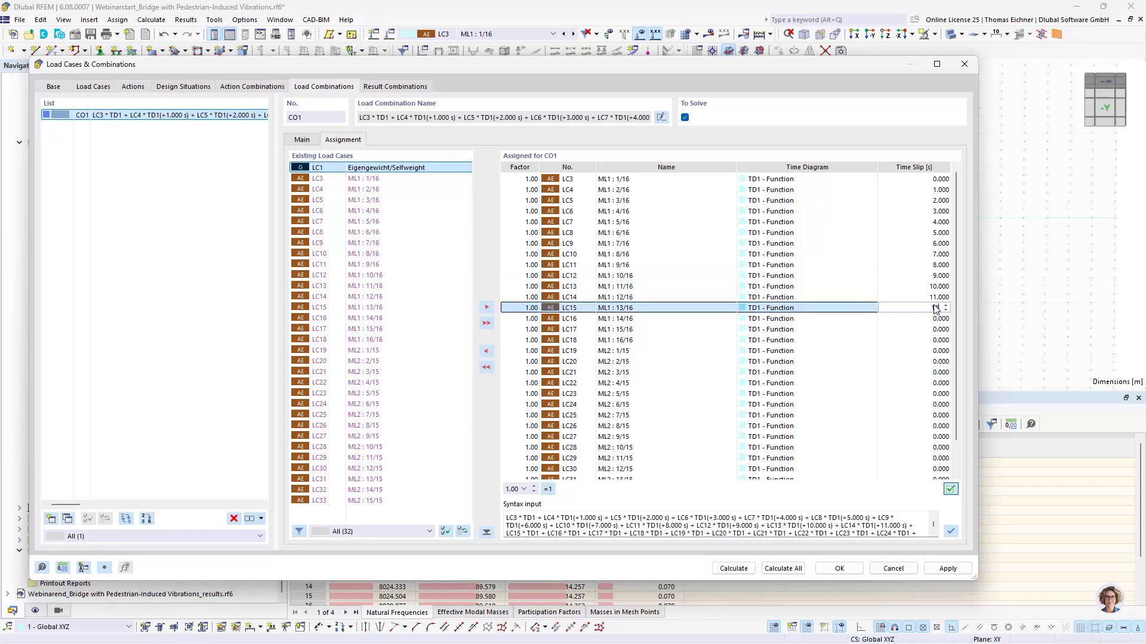
pyautogui.write('2')
pyautogui.press('Return')
pyautogui.write('13')
pyautogui.press('Return')
pyautogui.write('14')
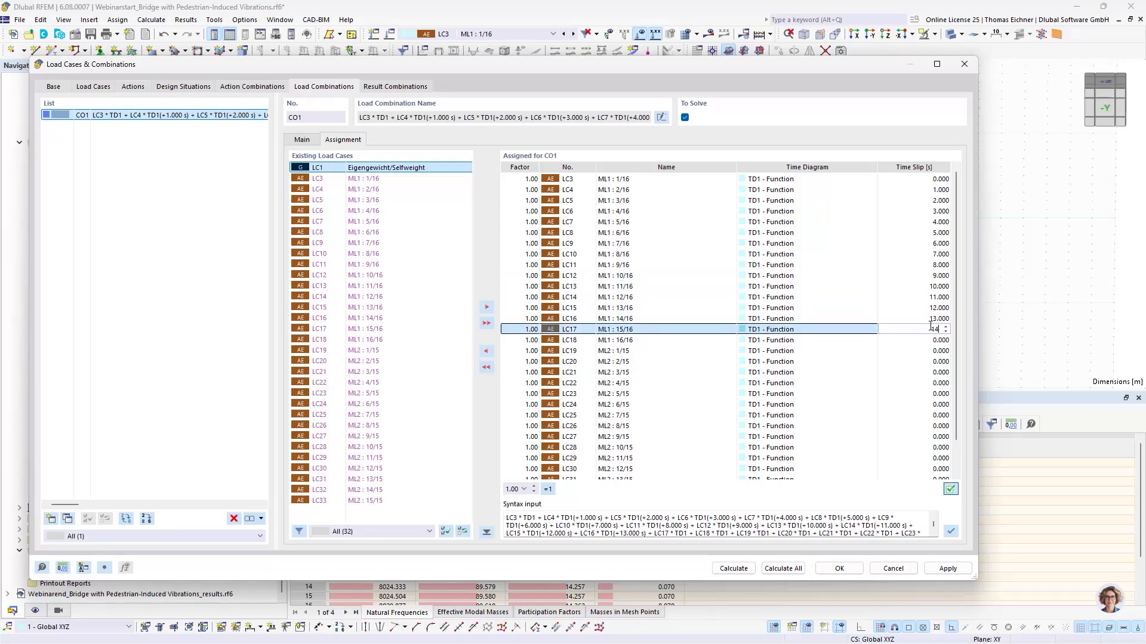
pyautogui.press('Return')
pyautogui.write('15')
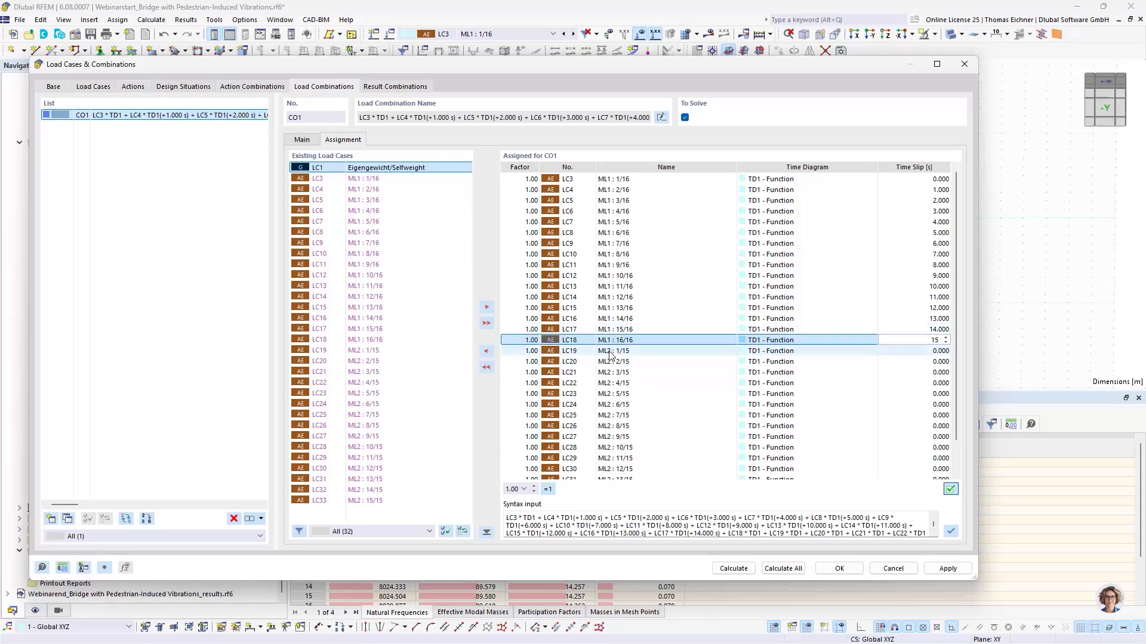
pyautogui.click(627, 355)
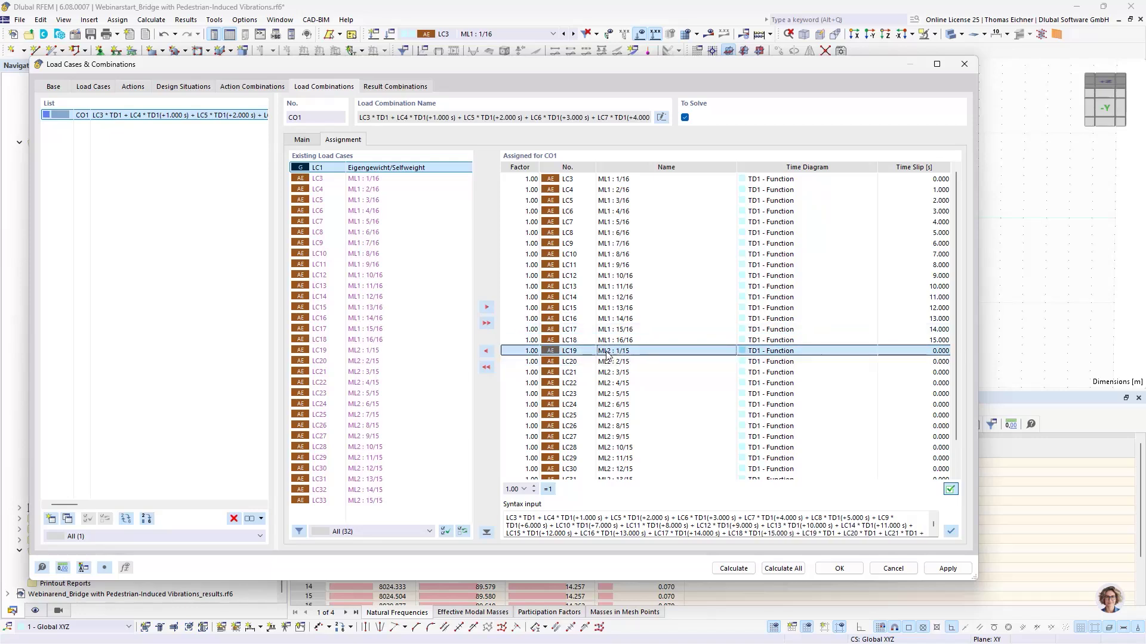
# Step: Set the time slips of load cases LC19 to LC22 in CO1 to 0.5, 1.5, 2.5 and 3.5 s
pyautogui.click(925, 353)
pyautogui.write('0.5')
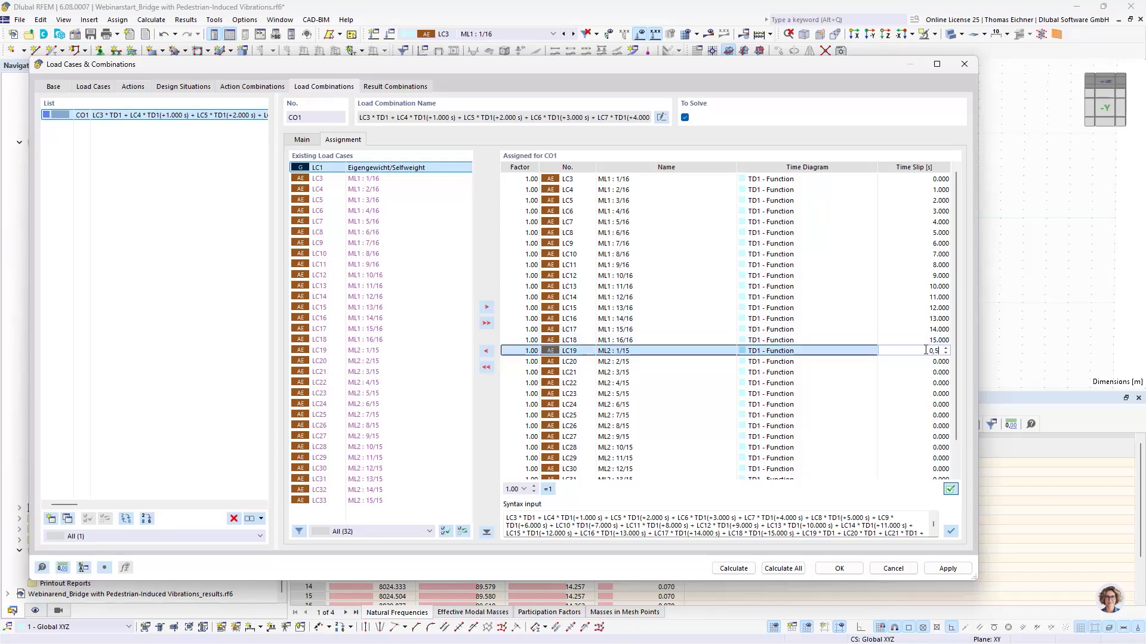
pyautogui.click(927, 361)
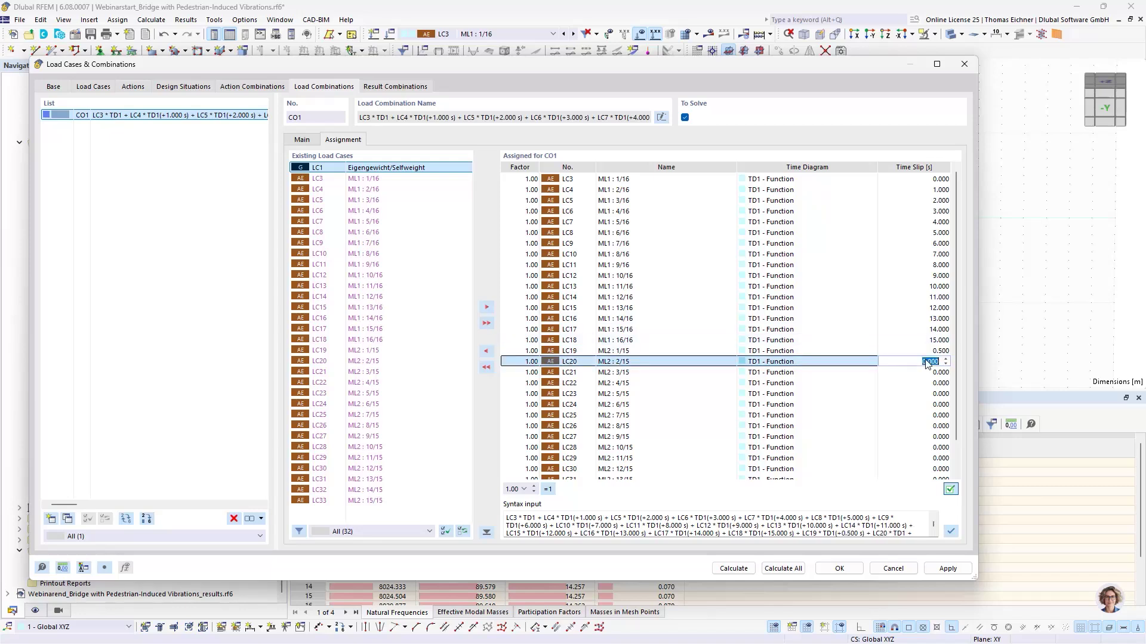
pyautogui.write('1.5')
pyautogui.click(935, 373)
pyautogui.write('1,5')
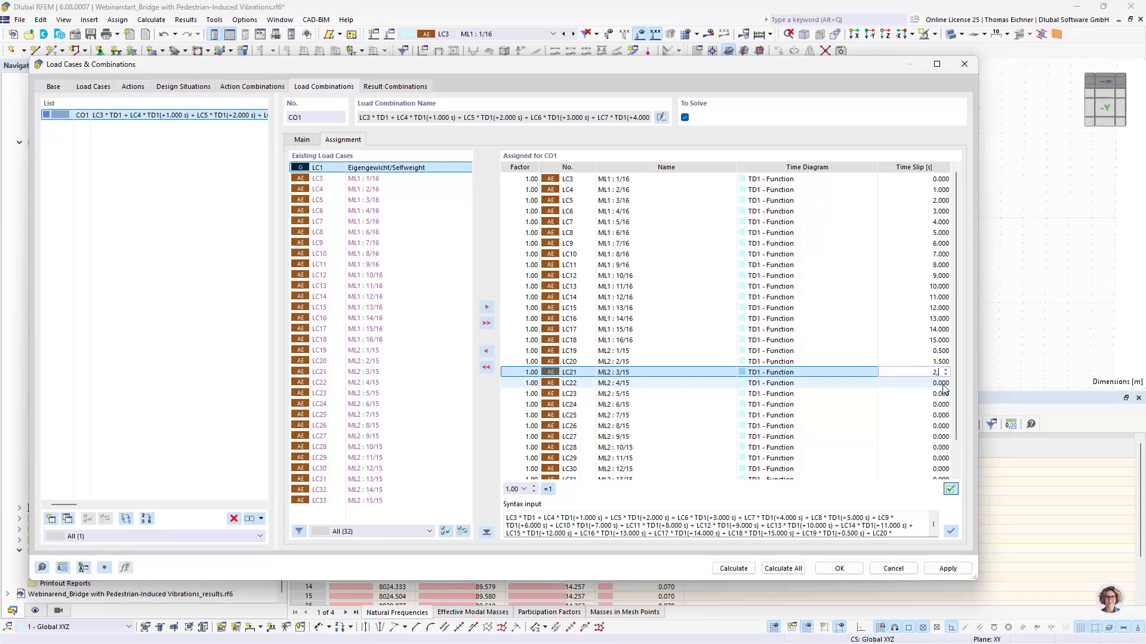
pyautogui.click(942, 385)
pyautogui.write('3')
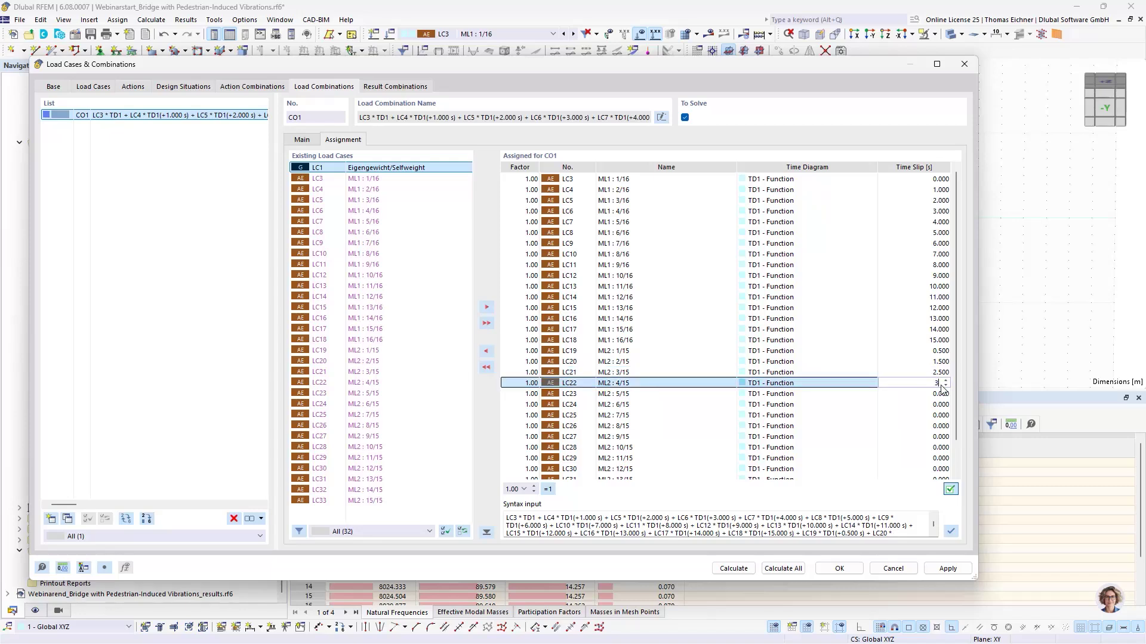
pyautogui.write(',5')
# Step: Set the time slips of load cases LC23 to LC26 in CO1 to 4.5, 5.5, 6.5 and 7.5 s
pyautogui.click(942, 394)
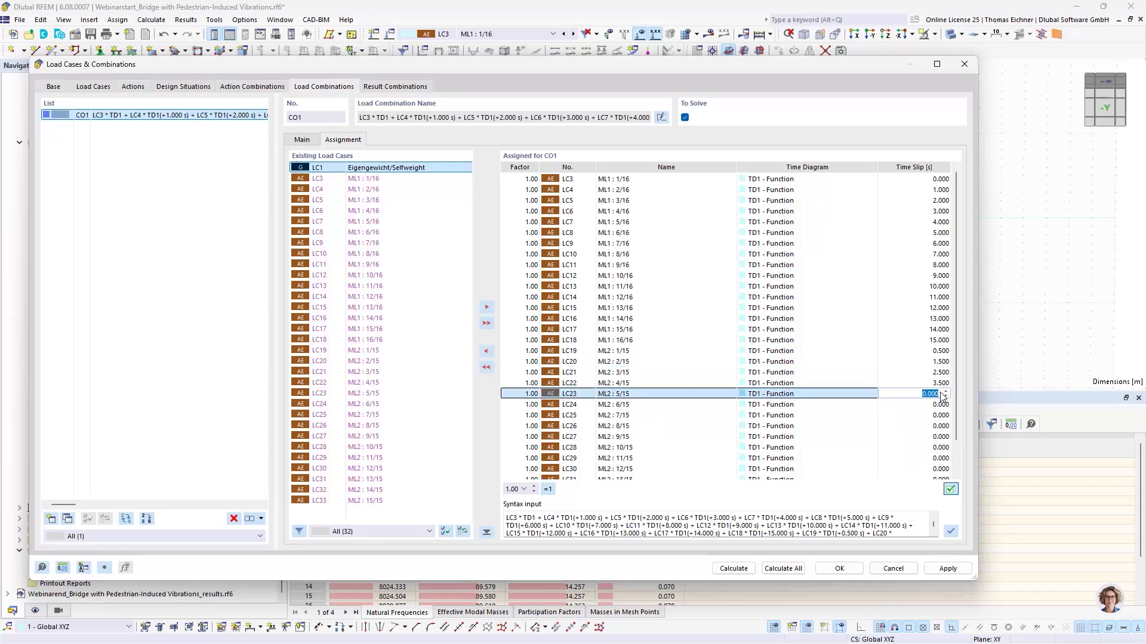
pyautogui.write('4,5')
pyautogui.click(942, 404)
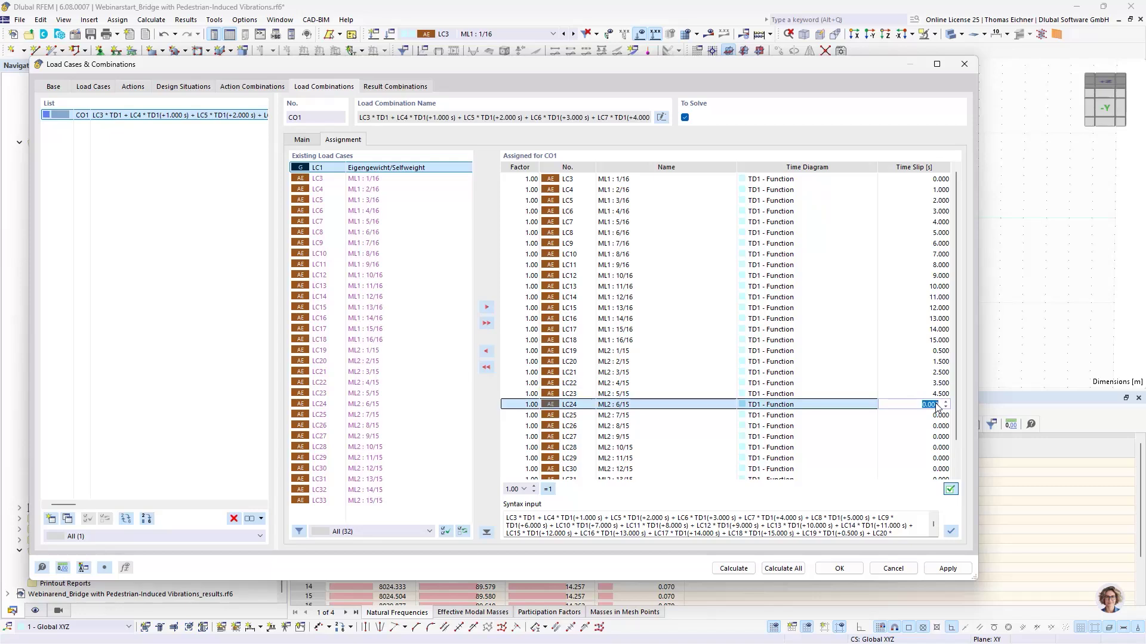
pyautogui.write('5,5')
pyautogui.click(937, 416)
pyautogui.write('6')
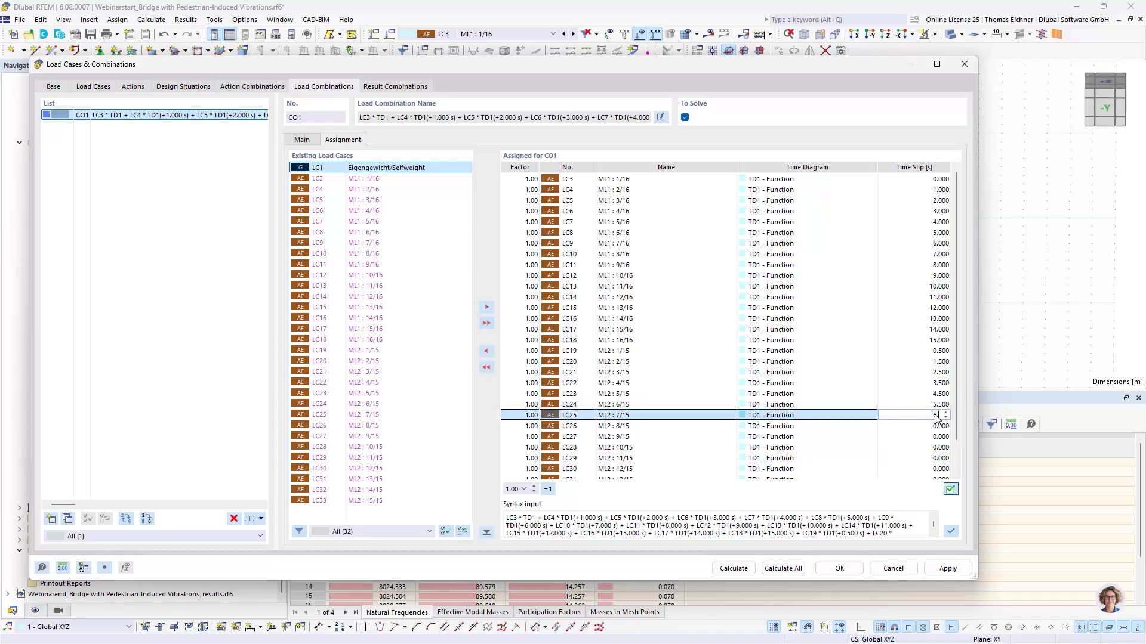
pyautogui.write(',5')
pyautogui.click(937, 426)
pyautogui.write('7,5')
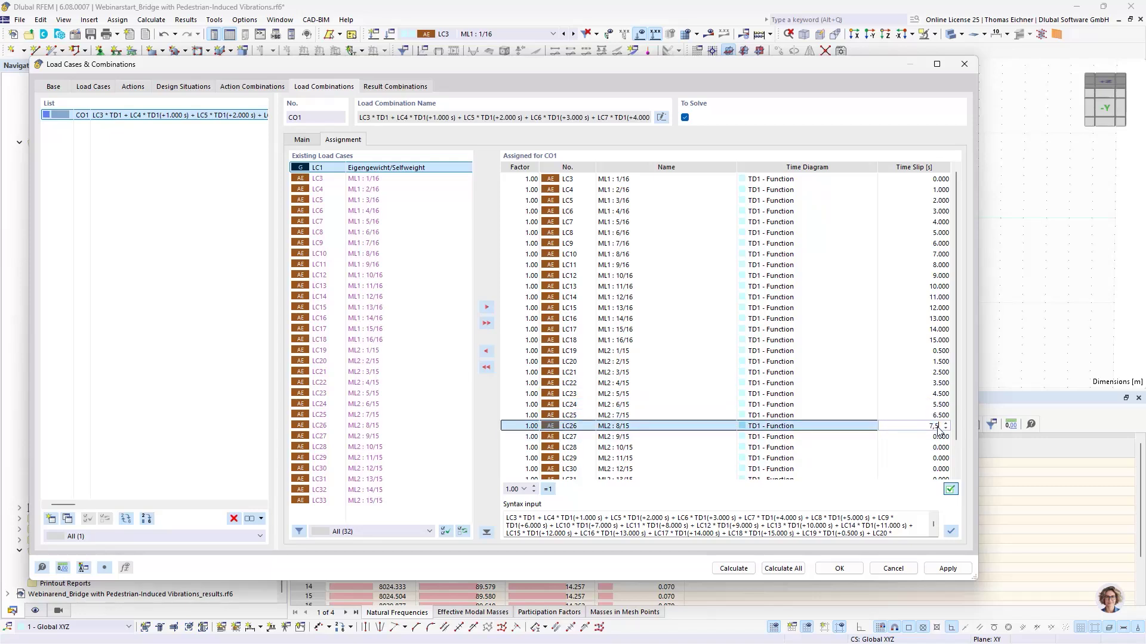
# Step: Set the time slips of load cases LC27 to LC29 in CO1 to 8.5, 9.5 and 10.5 s
pyautogui.scroll(-1, 938, 426)
pyautogui.click(940, 405)
pyautogui.write('8,5')
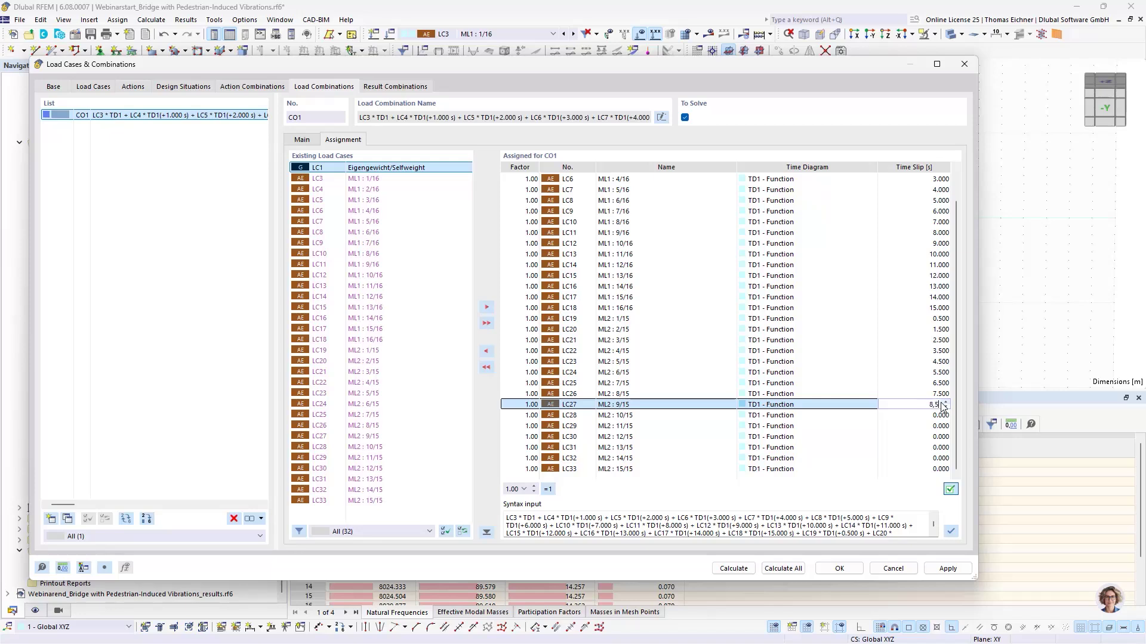
pyautogui.click(935, 416)
pyautogui.write('9,5')
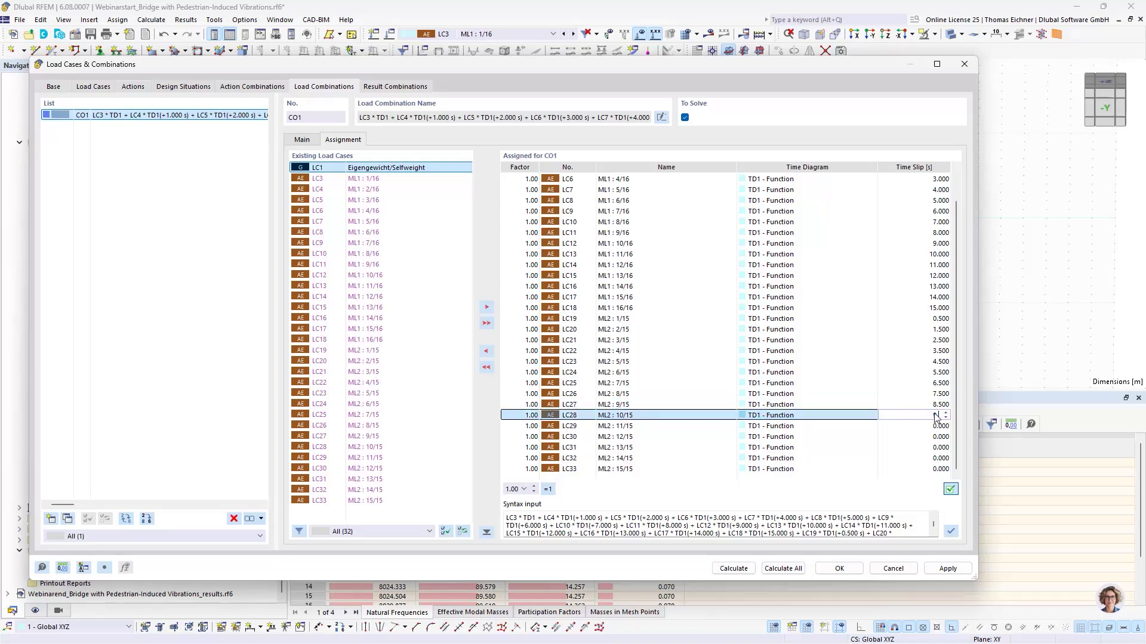
pyautogui.click(922, 426)
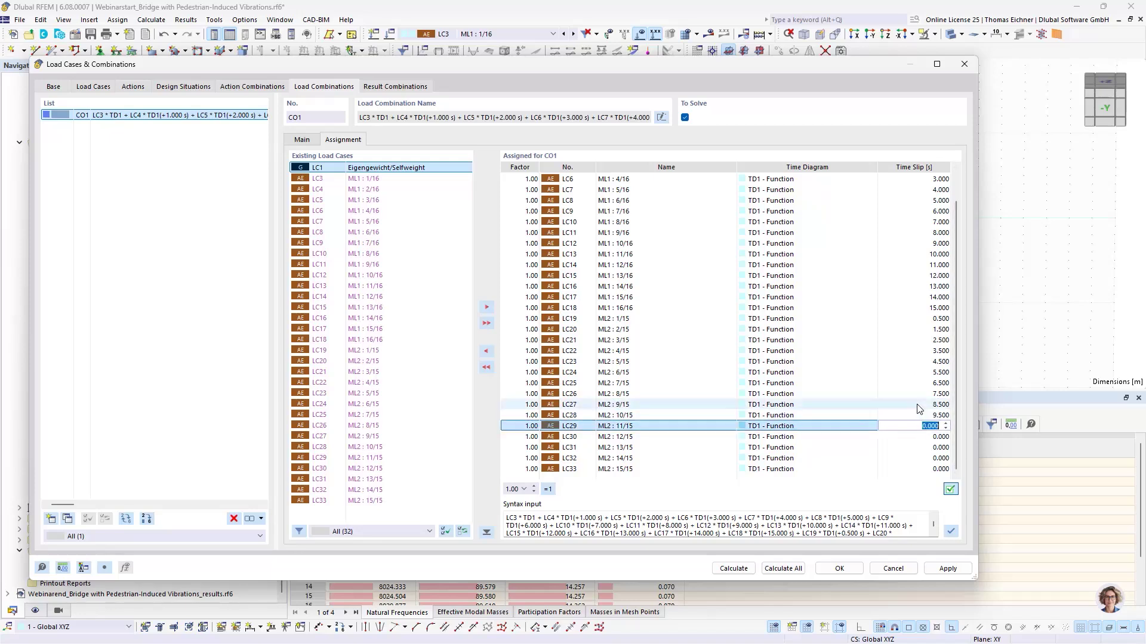
pyautogui.write('10,5')
pyautogui.click(934, 439)
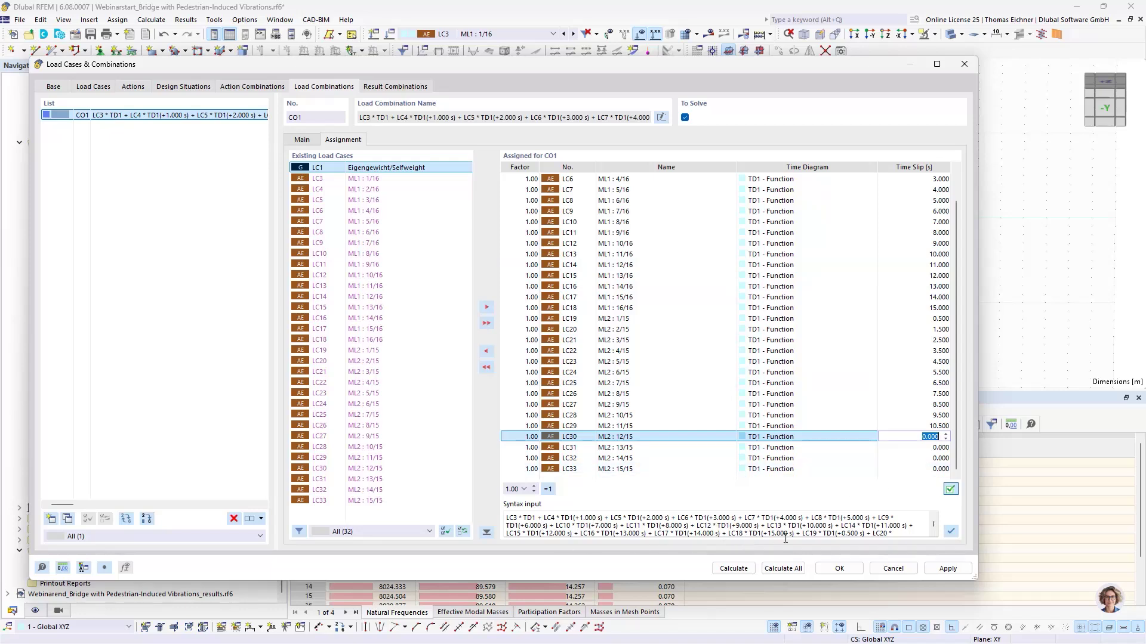
pyautogui.moveTo(909, 534); pyautogui.dragTo(427, 492)
pyautogui.click(537, 523)
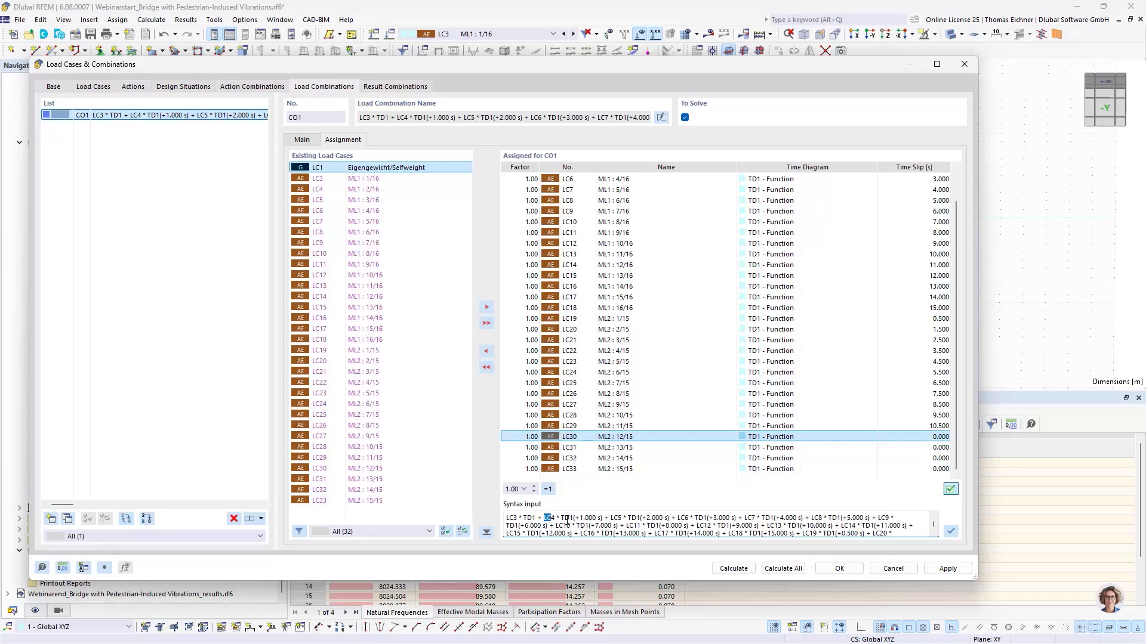
pyautogui.moveTo(566, 522); pyautogui.dragTo(605, 517)
pyautogui.click(558, 527)
# Step: Set the time slips of load cases LC30 to LC33 in CO1 to 11.5, 12.5, 13.5 and 14.5 s
pyautogui.click(924, 436)
pyautogui.write('11.5')
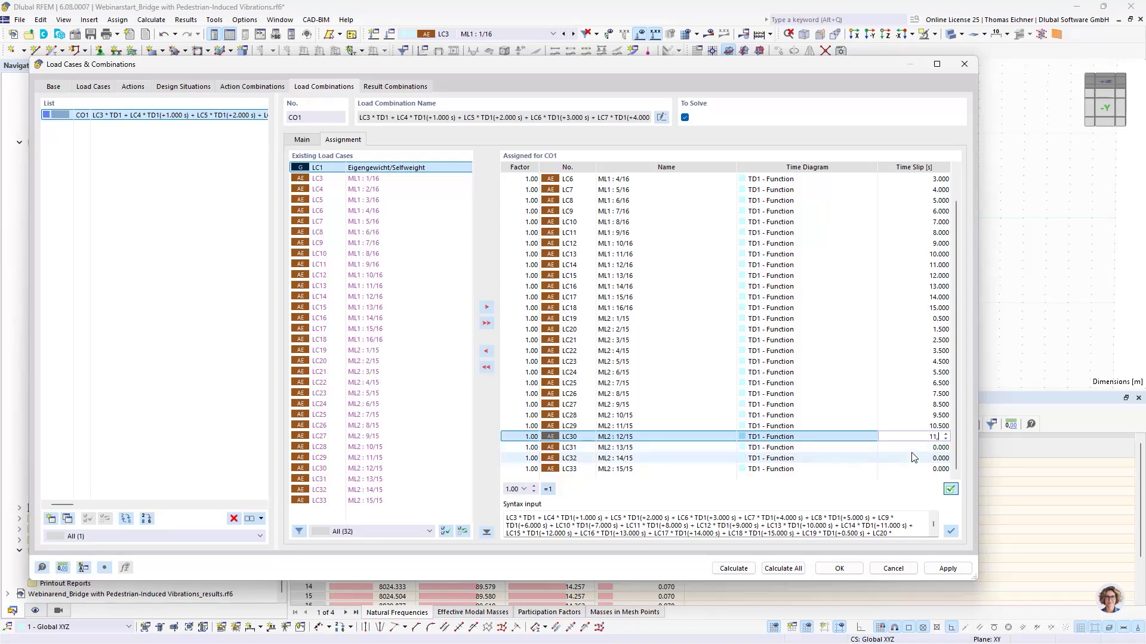
pyautogui.click(921, 448)
pyautogui.write('12.5')
pyautogui.click(926, 459)
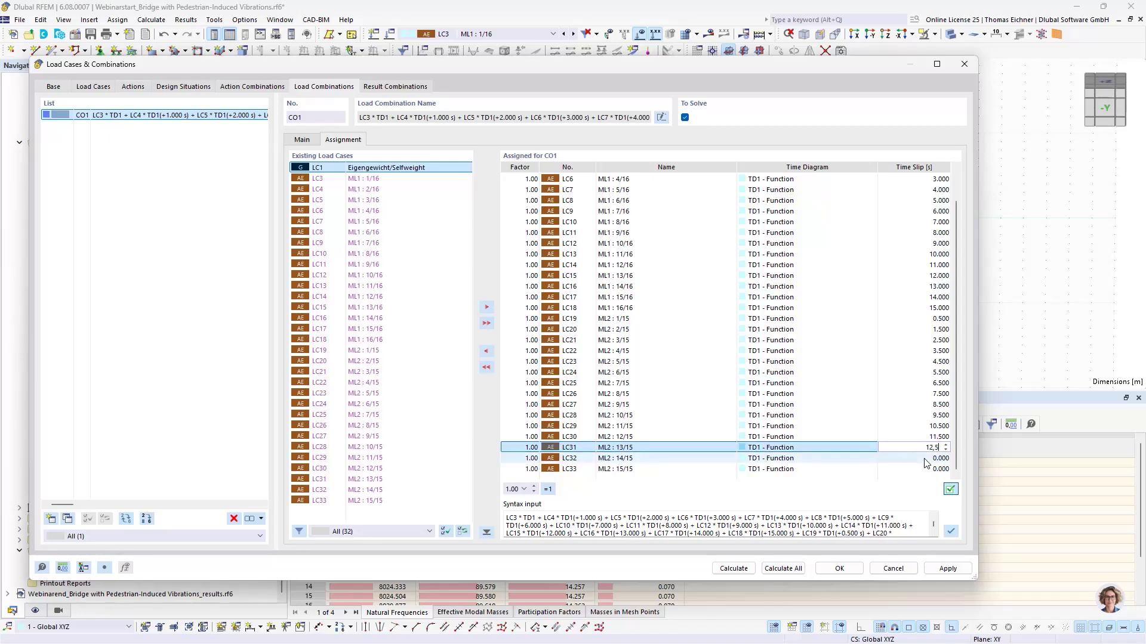
pyautogui.write('13.5')
pyautogui.click(923, 469)
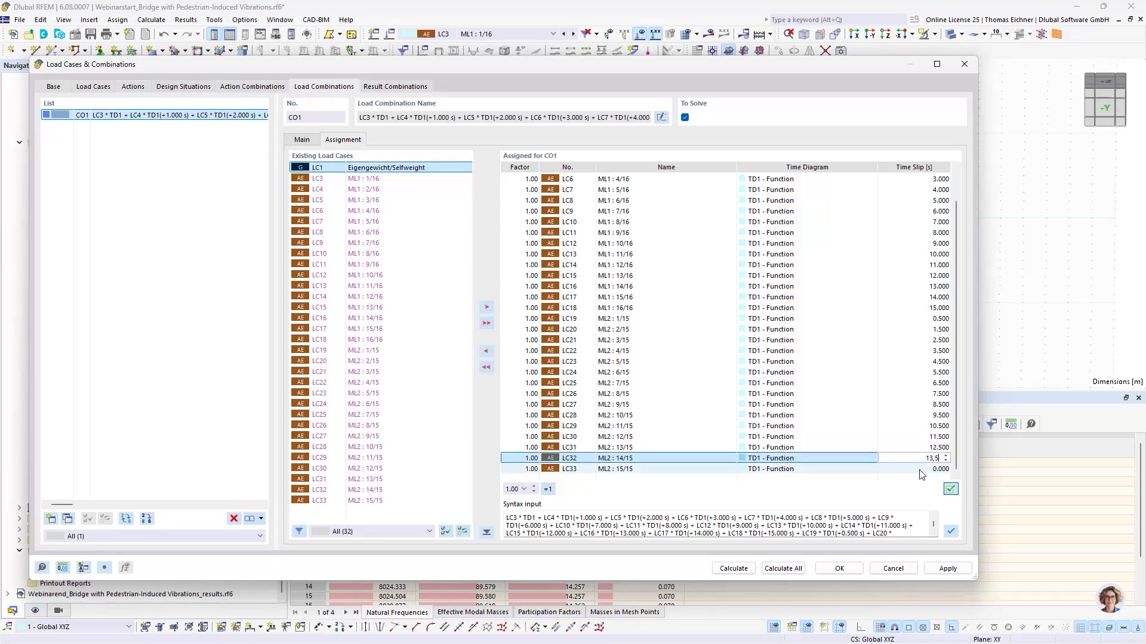
pyautogui.write('14.5')
pyautogui.click(926, 438)
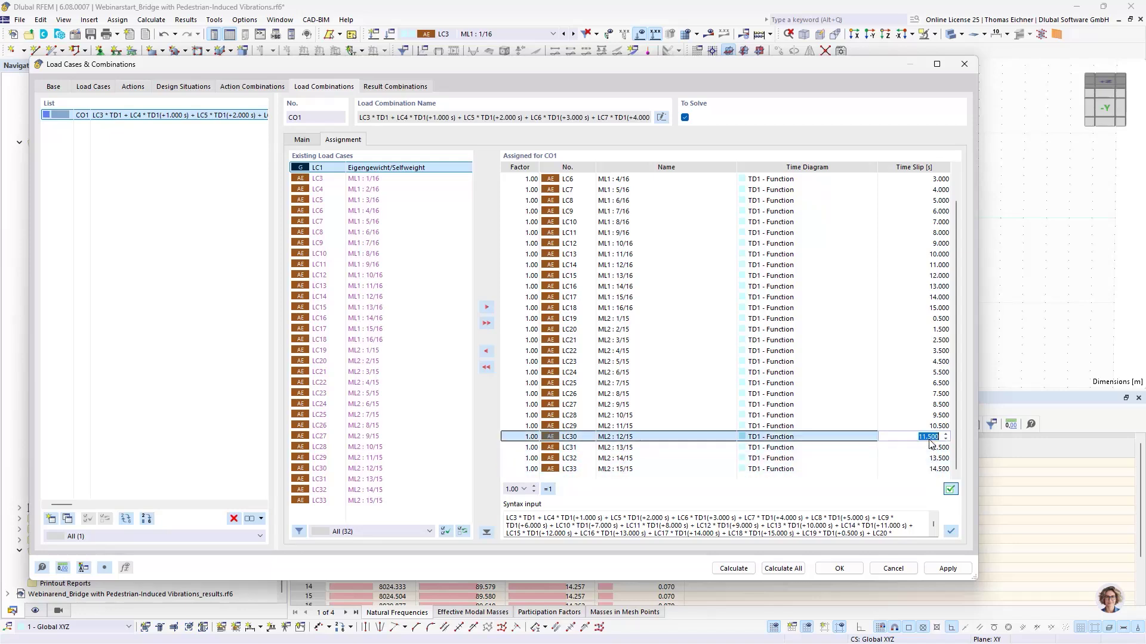
pyautogui.click(919, 468)
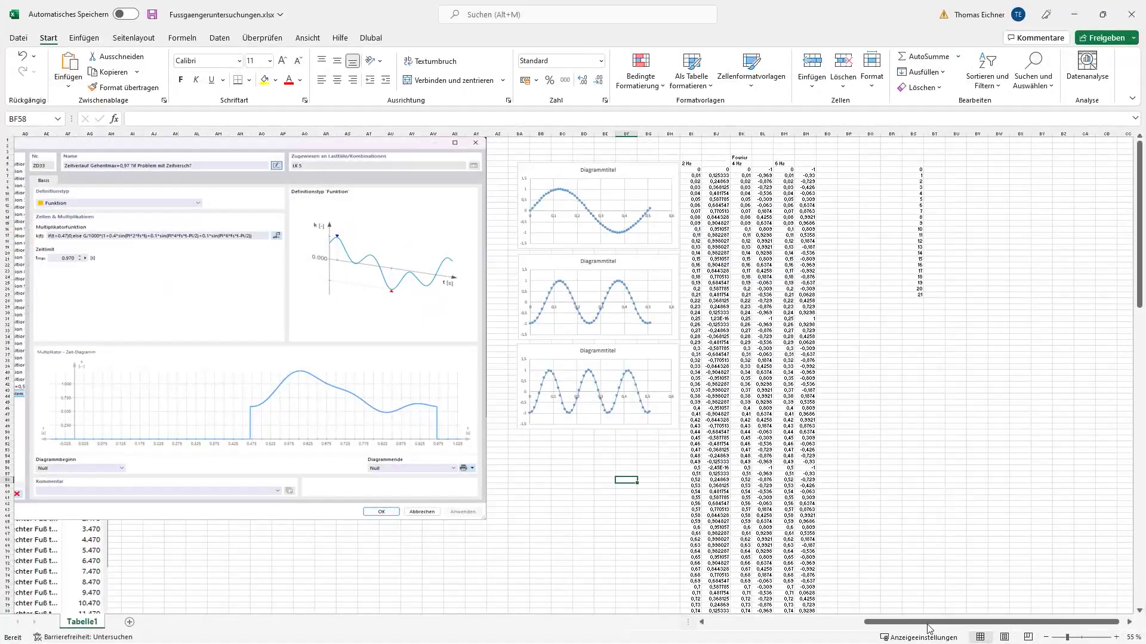
# Step: Examine the walking time diagram definition pictured in the Excel workbook Fussgaengeruntersuchungen.xlsx, and return to the RFEM load combination
pyautogui.moveTo(927, 623); pyautogui.dragTo(871, 629)
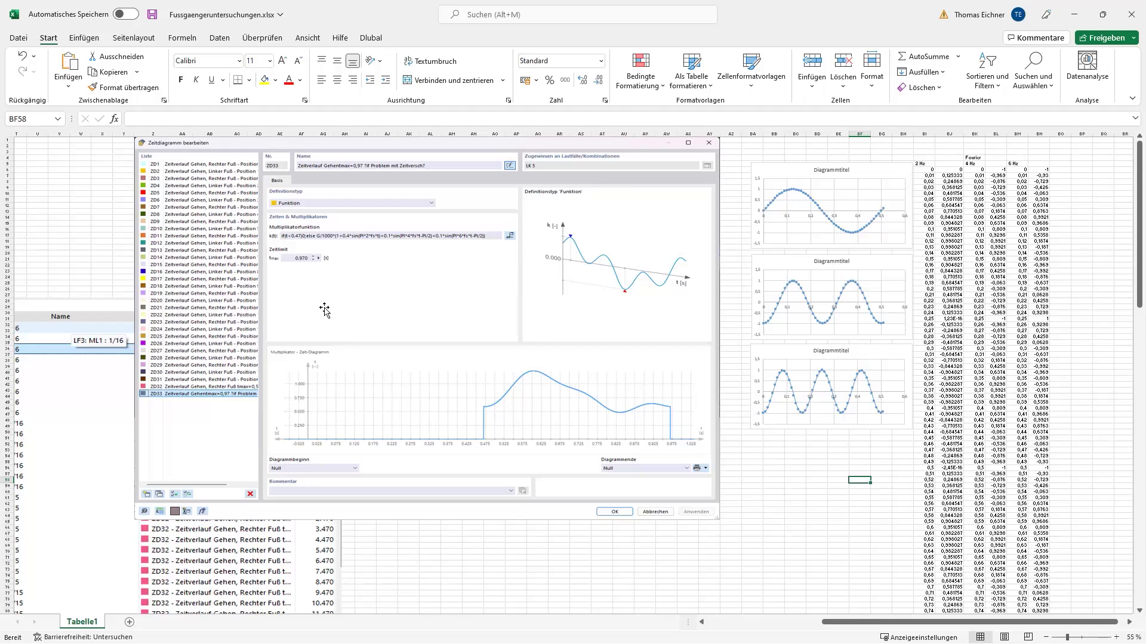
pyautogui.click(1074, 14)
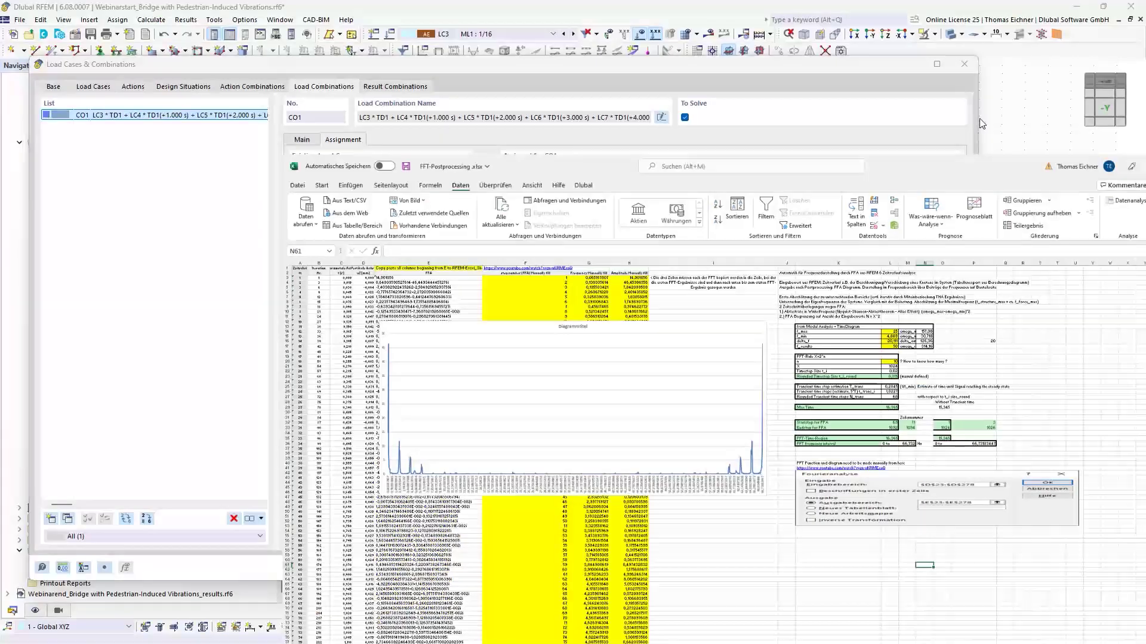
pyautogui.click(1074, 15)
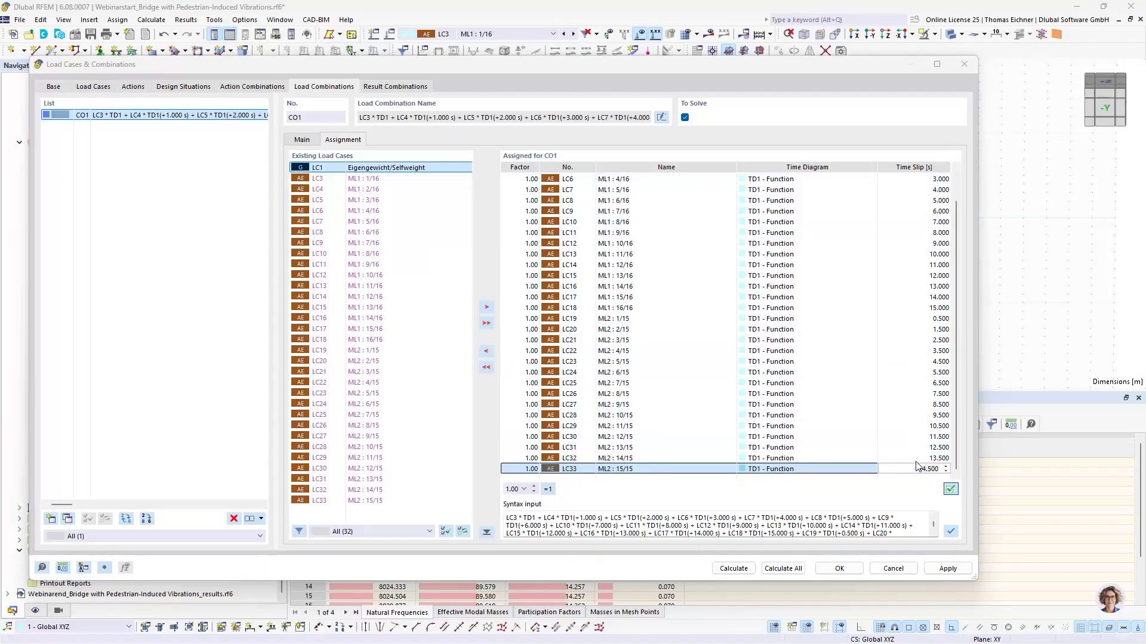
pyautogui.click(119, 182)
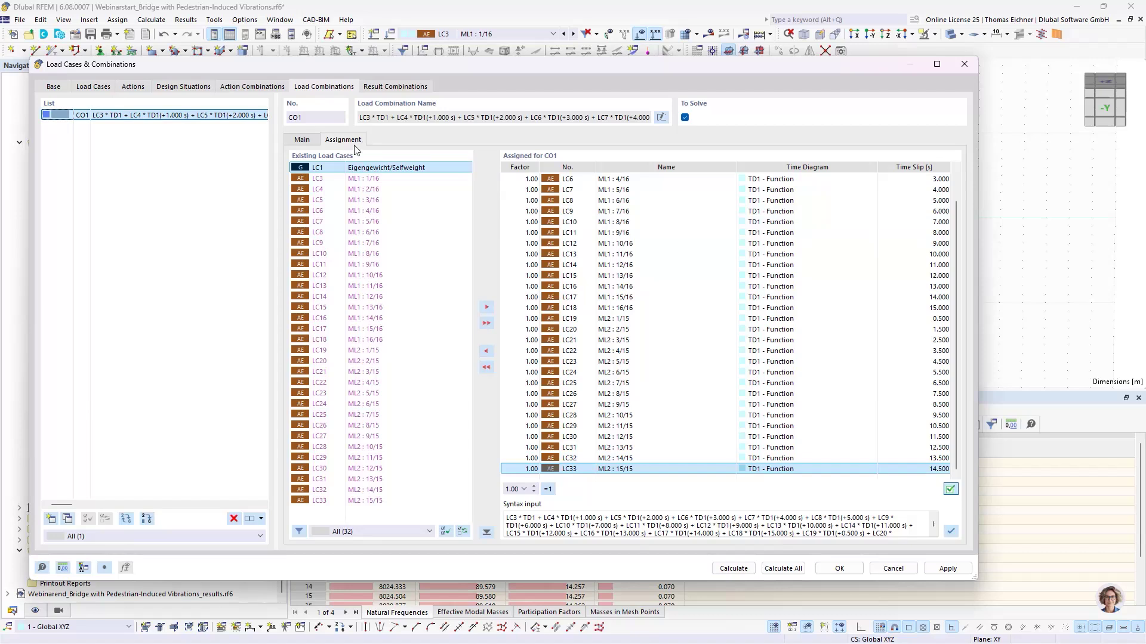
# Step: Change the analysis method of CO1's time history analysis settings THS1 to Linear Modal
pyautogui.click(308, 141)
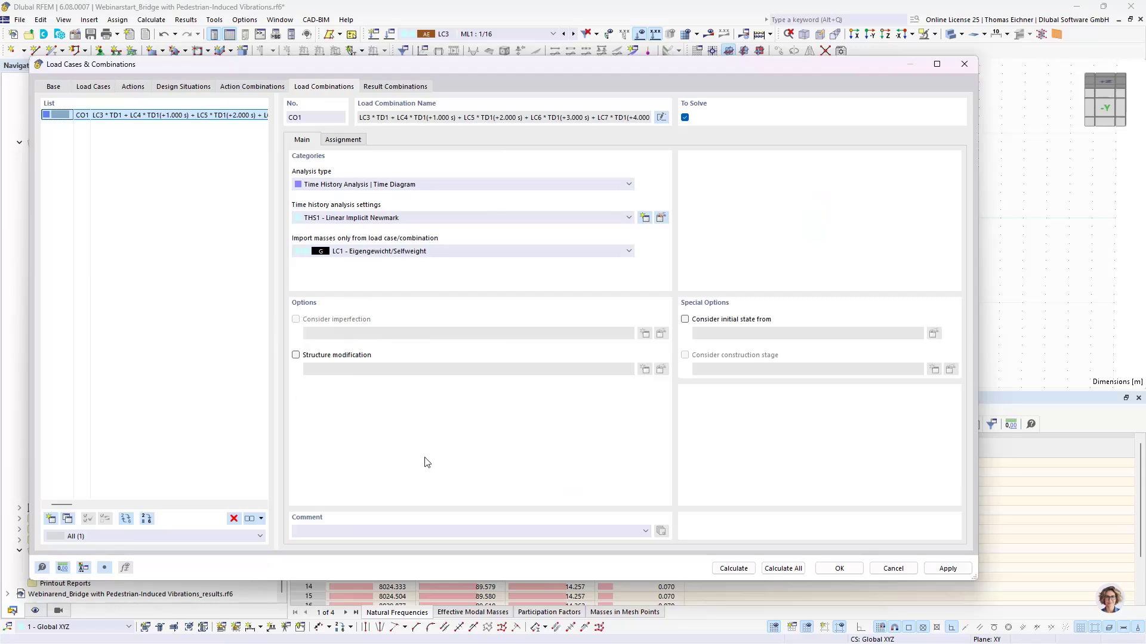
pyautogui.click(660, 217)
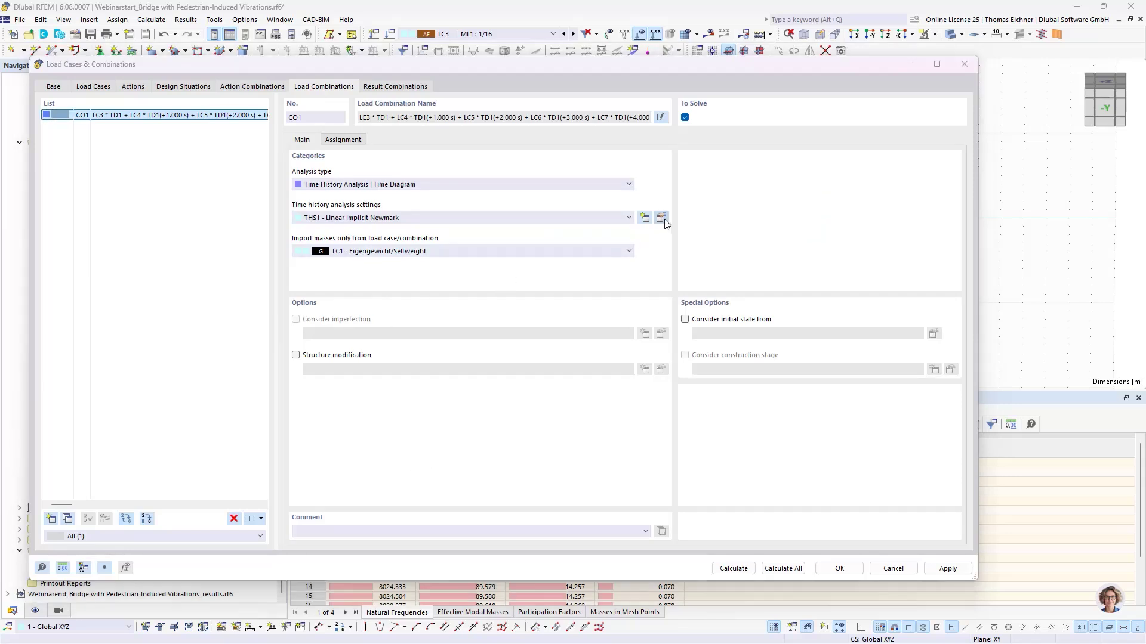
pyautogui.click(535, 205)
pyautogui.click(382, 217)
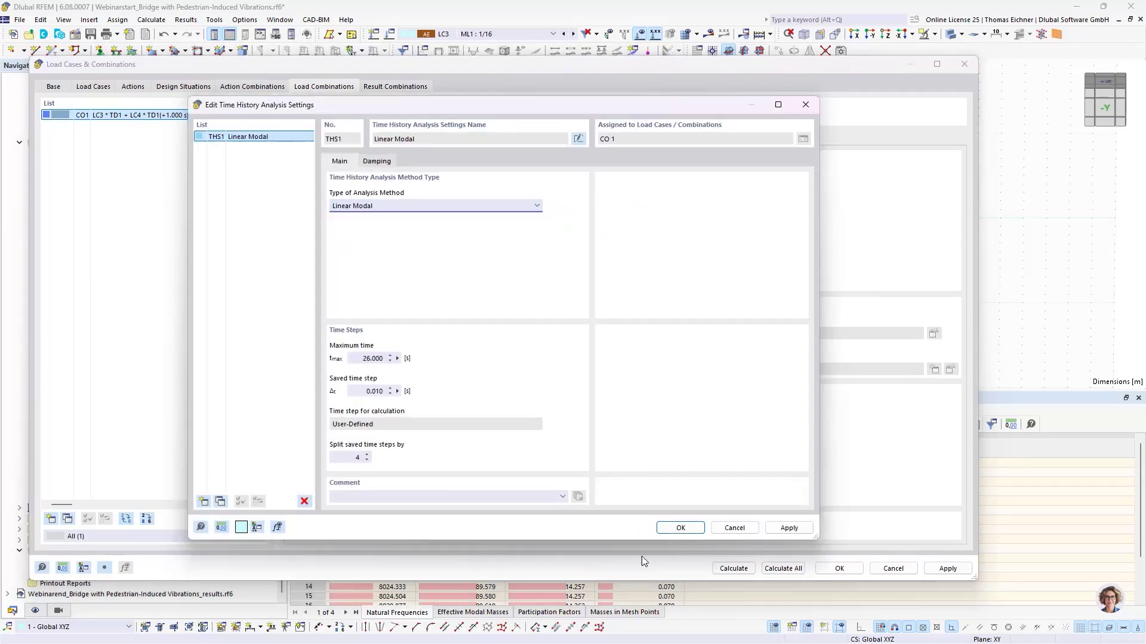
pyautogui.click(681, 527)
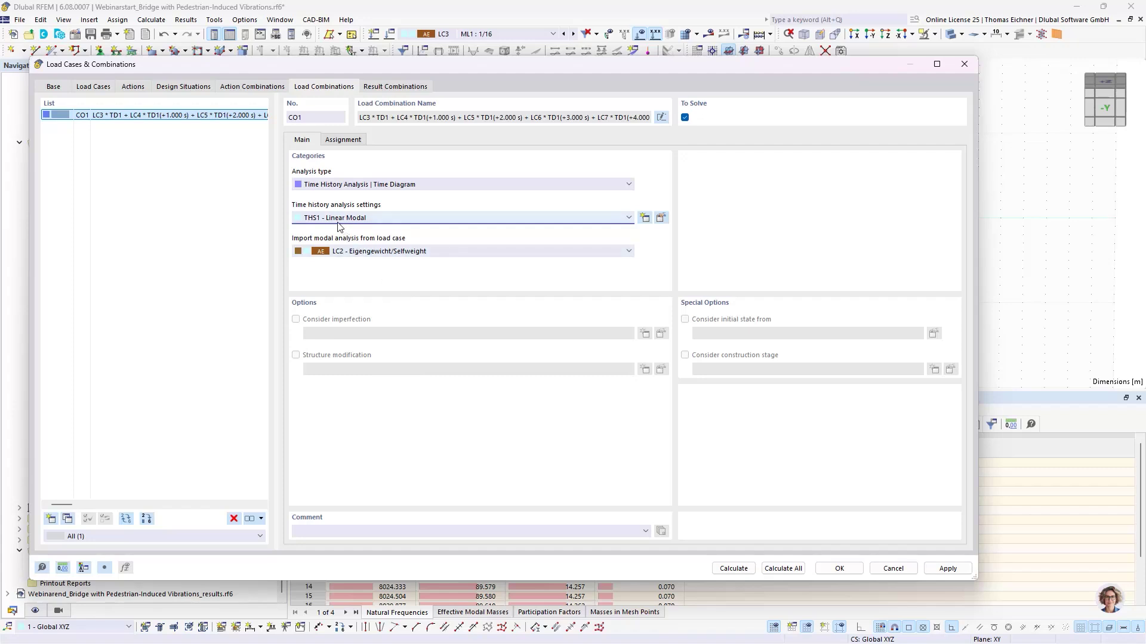
# Step: Duplicate the time history analysis settings THS1 and set the copy's analysis method to Linear Implicit Newmark
pyautogui.click(661, 217)
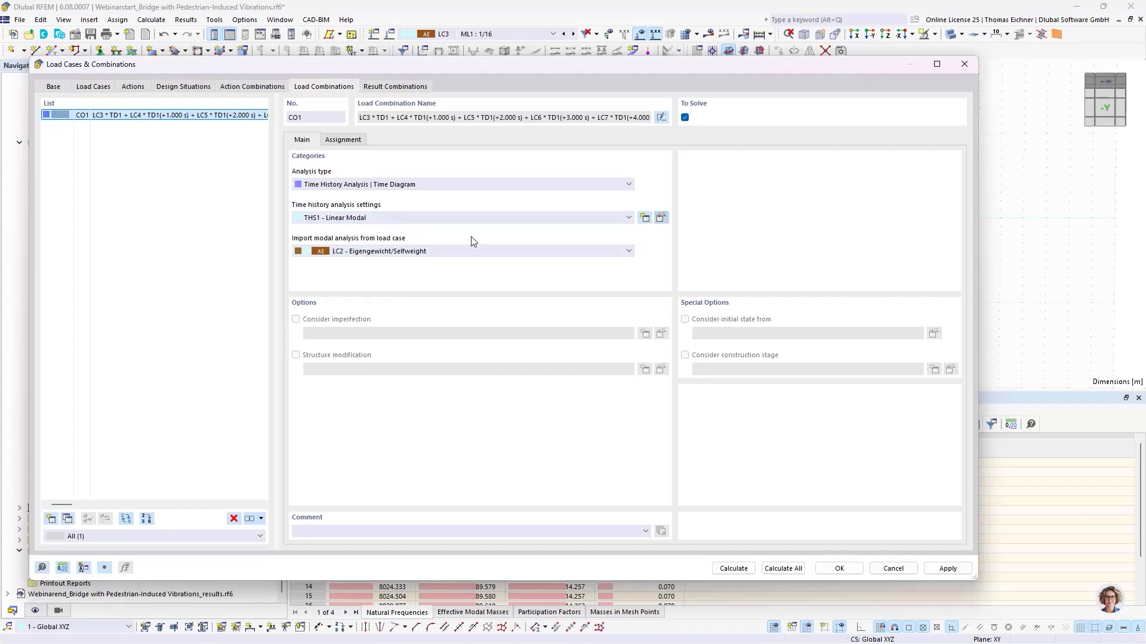
pyautogui.click(220, 501)
pyautogui.click(381, 205)
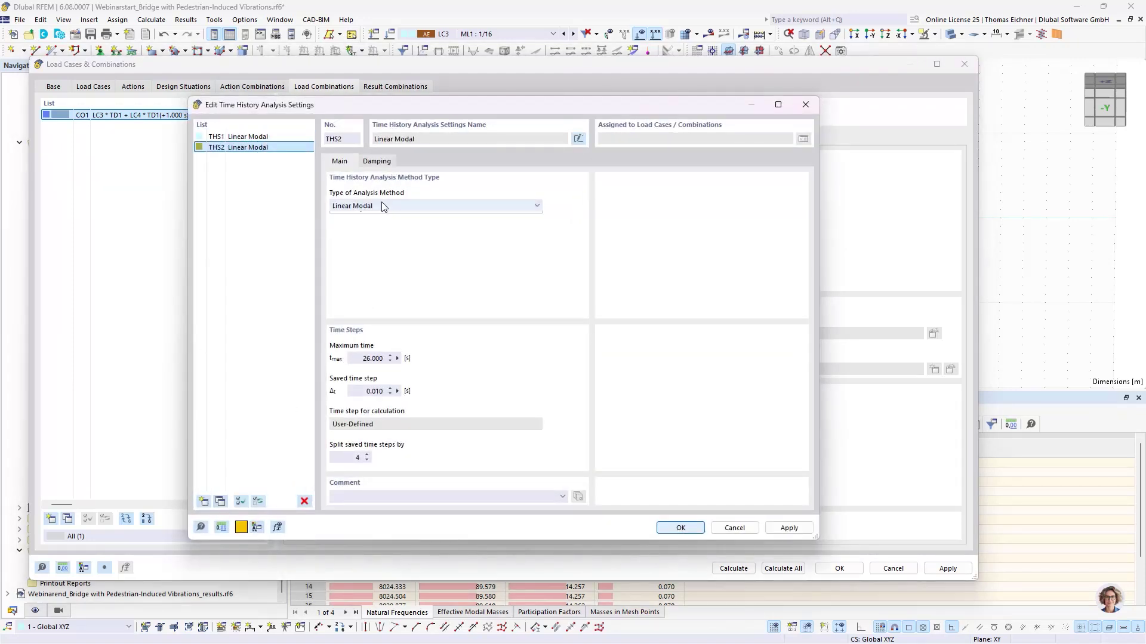
pyautogui.click(356, 232)
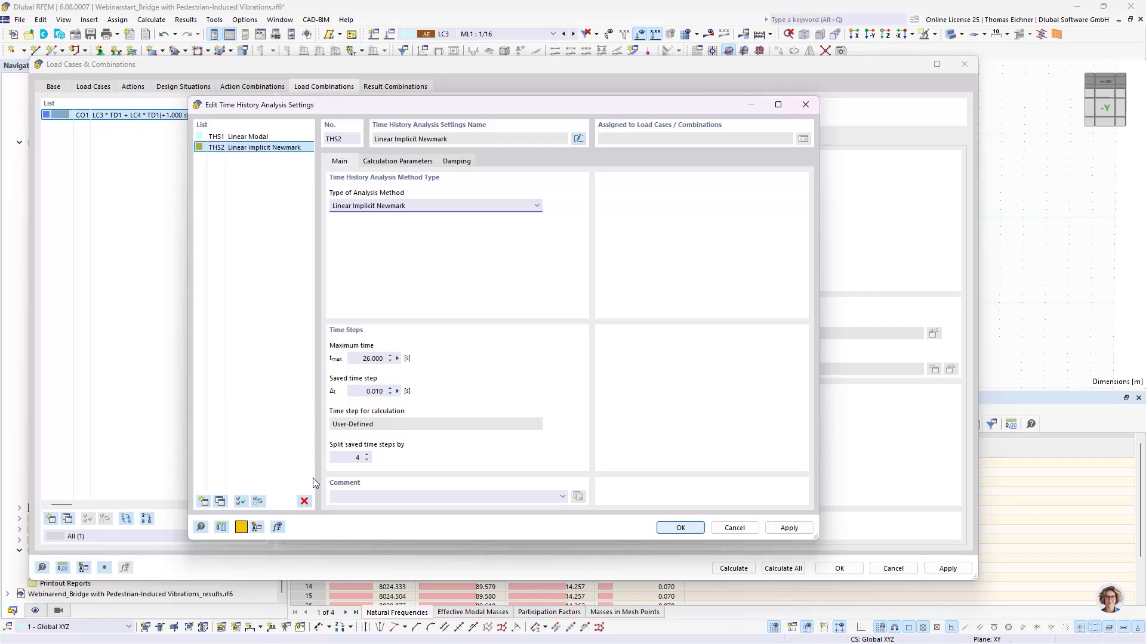
# Step: Delete the duplicated Linear Implicit Newmark time history analysis settings
pyautogui.click(304, 500)
pyautogui.click(587, 369)
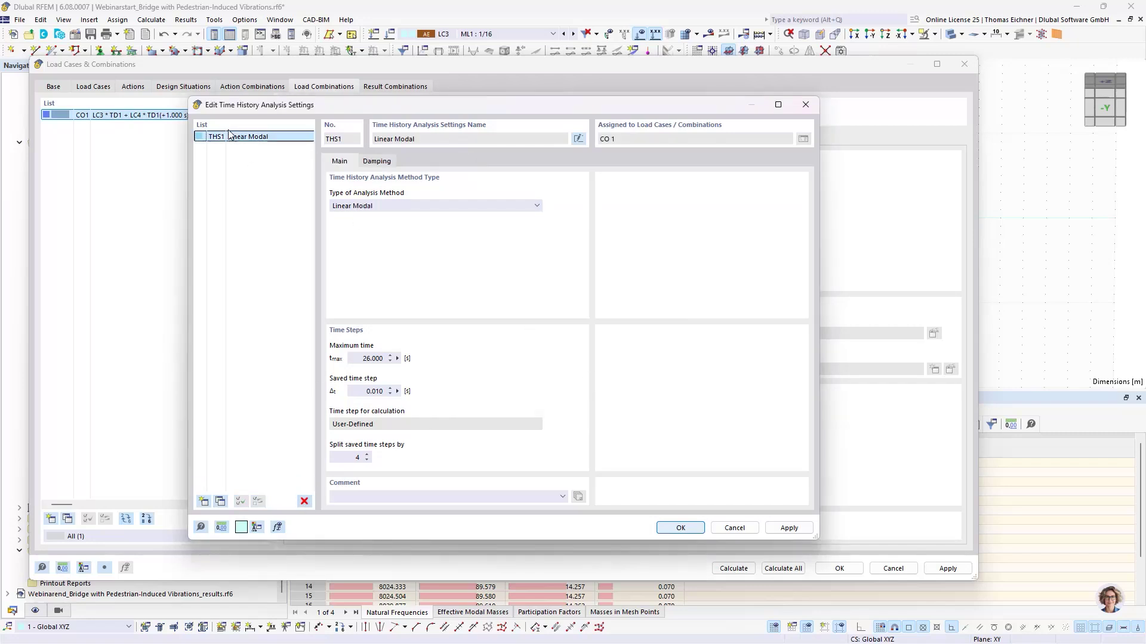
# Step: Confirm the time history analysis settings and keep THS1 - Linear Modal with modal analysis import from LC2 - Eigengewicht/Selfweight for CO1
pyautogui.click(681, 528)
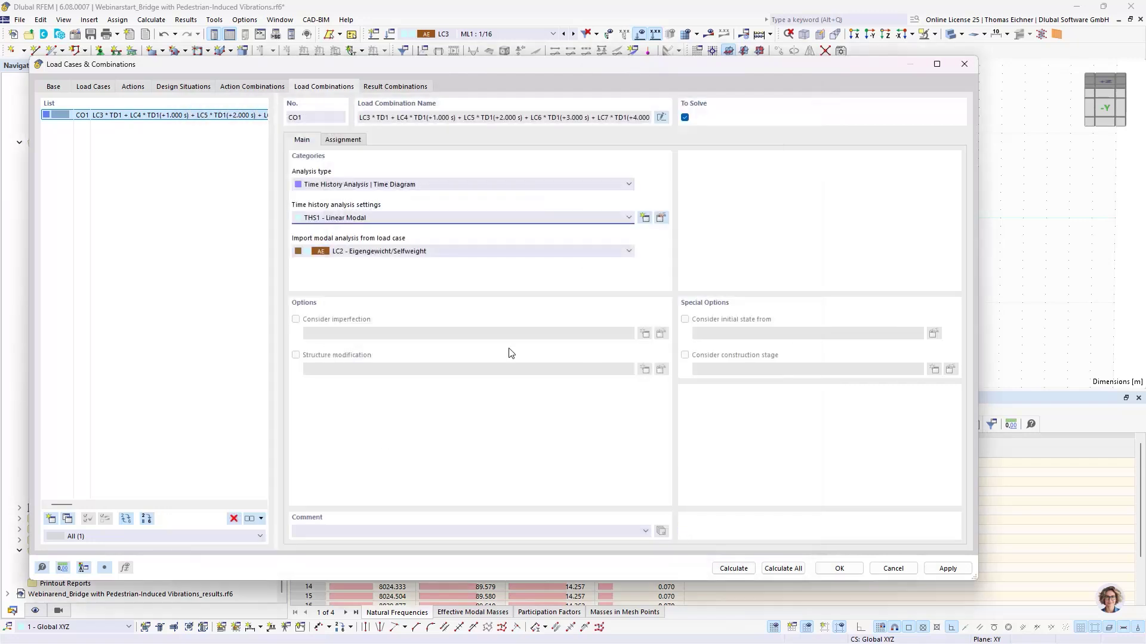
pyautogui.click(320, 221)
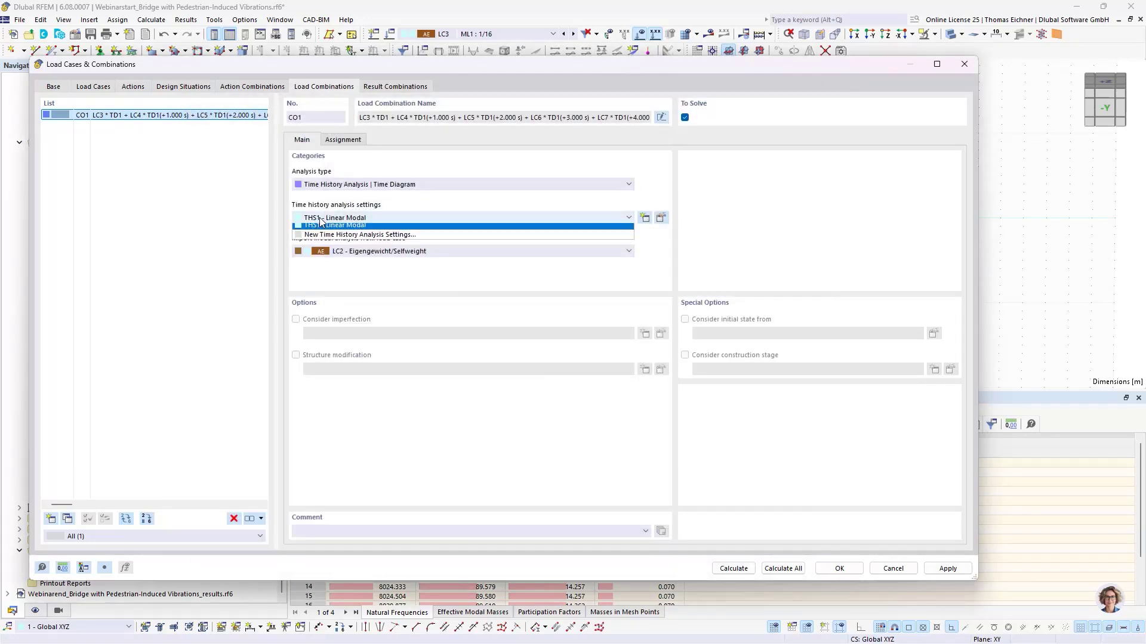
pyautogui.click(321, 221)
pyautogui.click(309, 249)
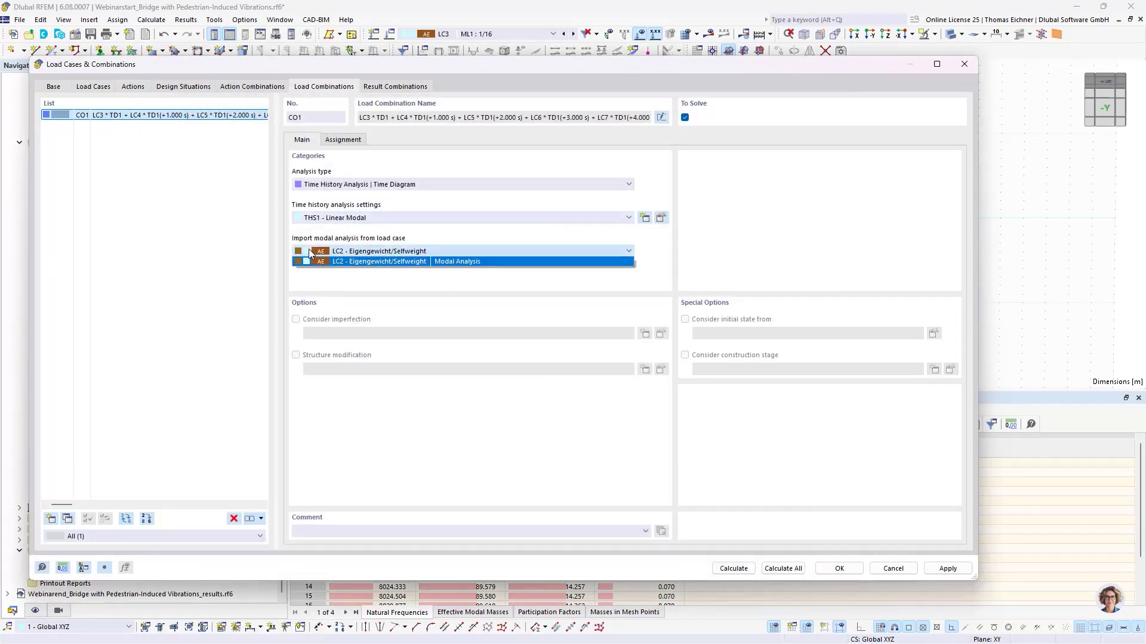
pyautogui.click(309, 249)
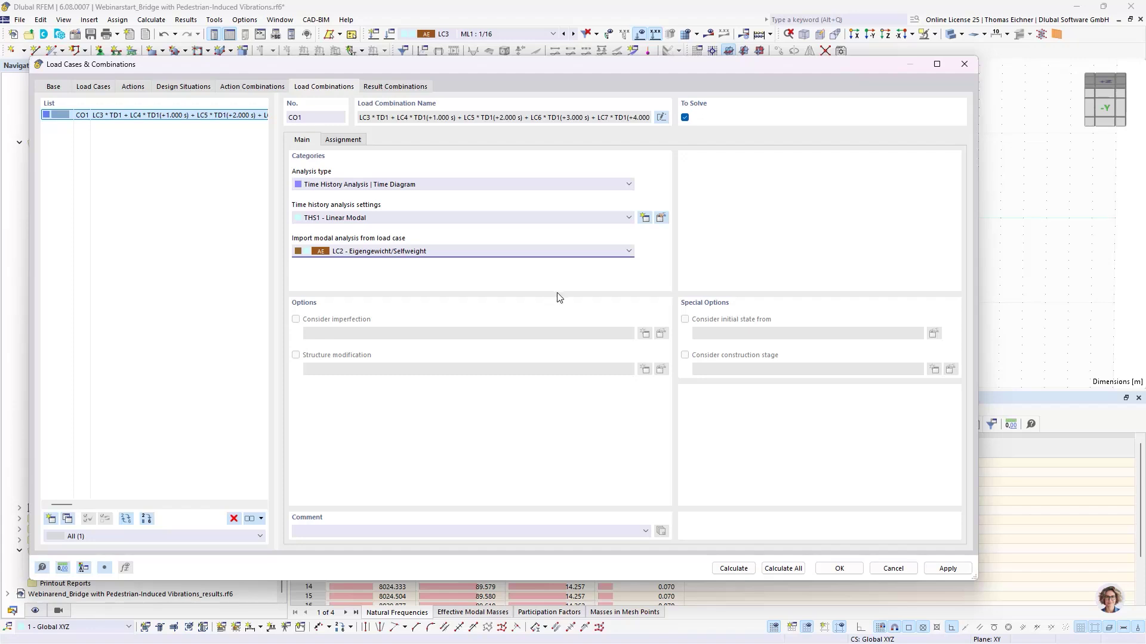
pyautogui.click(614, 220)
pyautogui.click(604, 213)
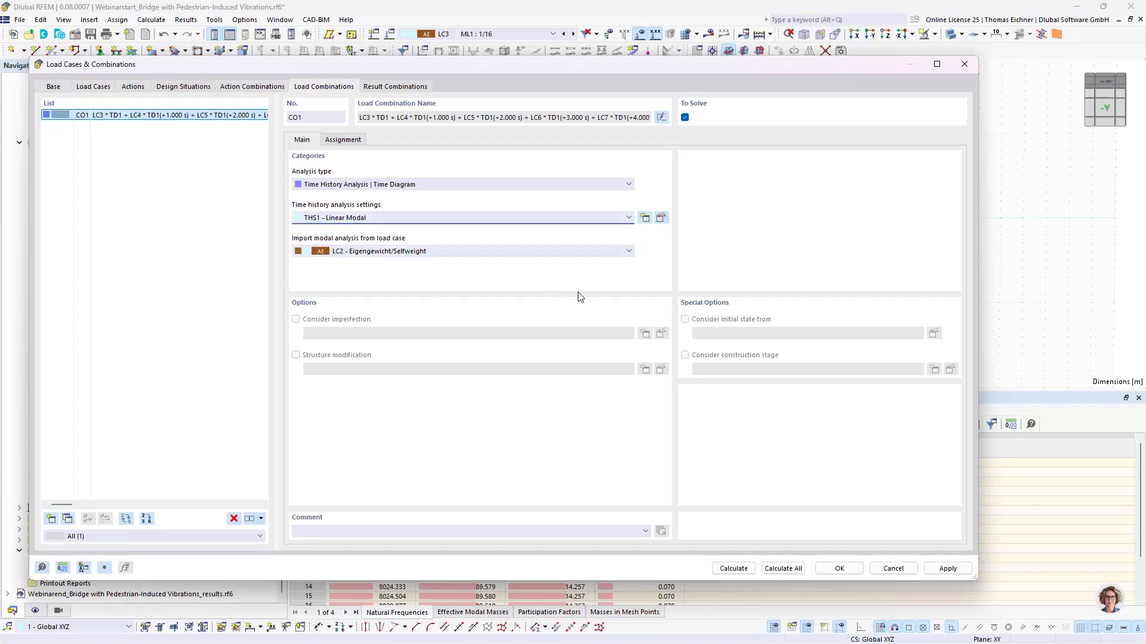
# Step: Set the damping of the THS1 settings to constant Lehr's damping with D = 0.01
pyautogui.click(661, 218)
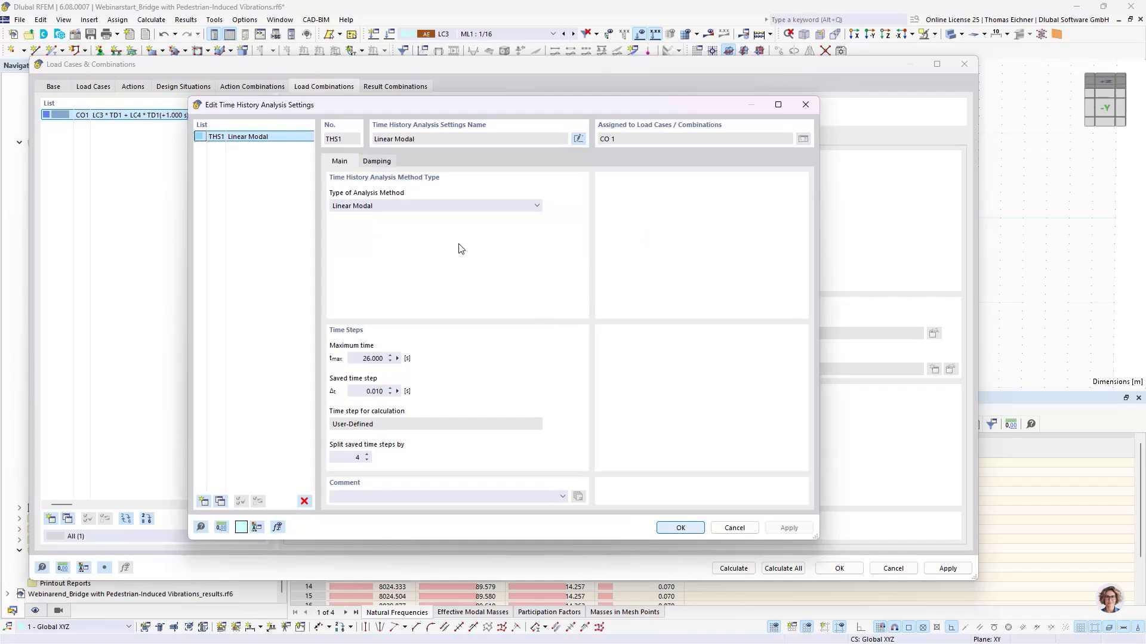
pyautogui.click(382, 165)
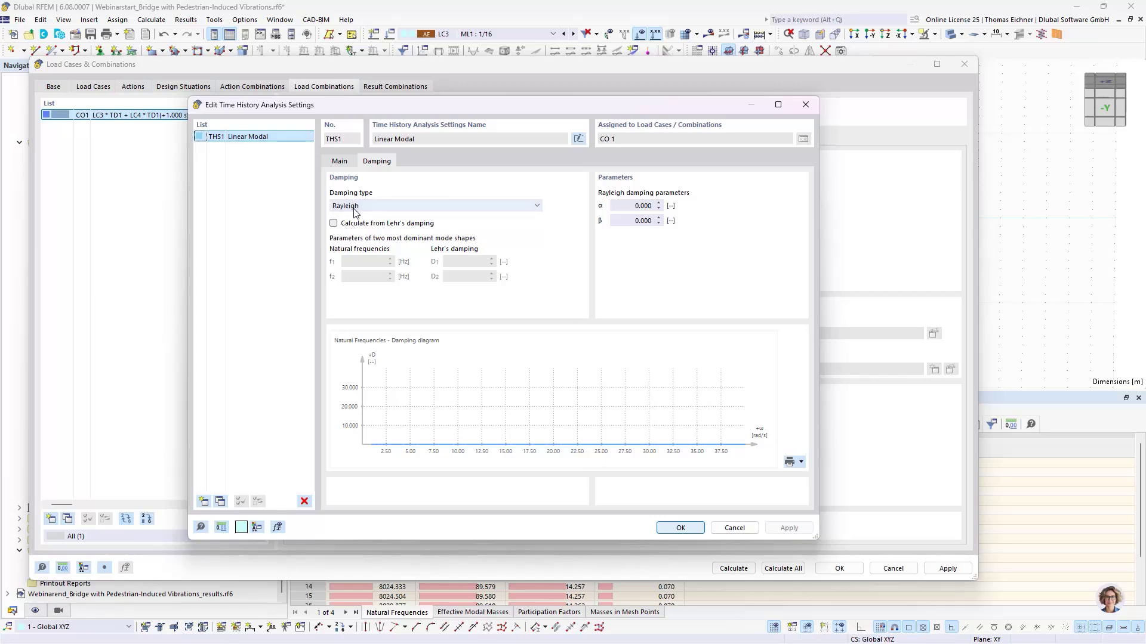
pyautogui.click(398, 207)
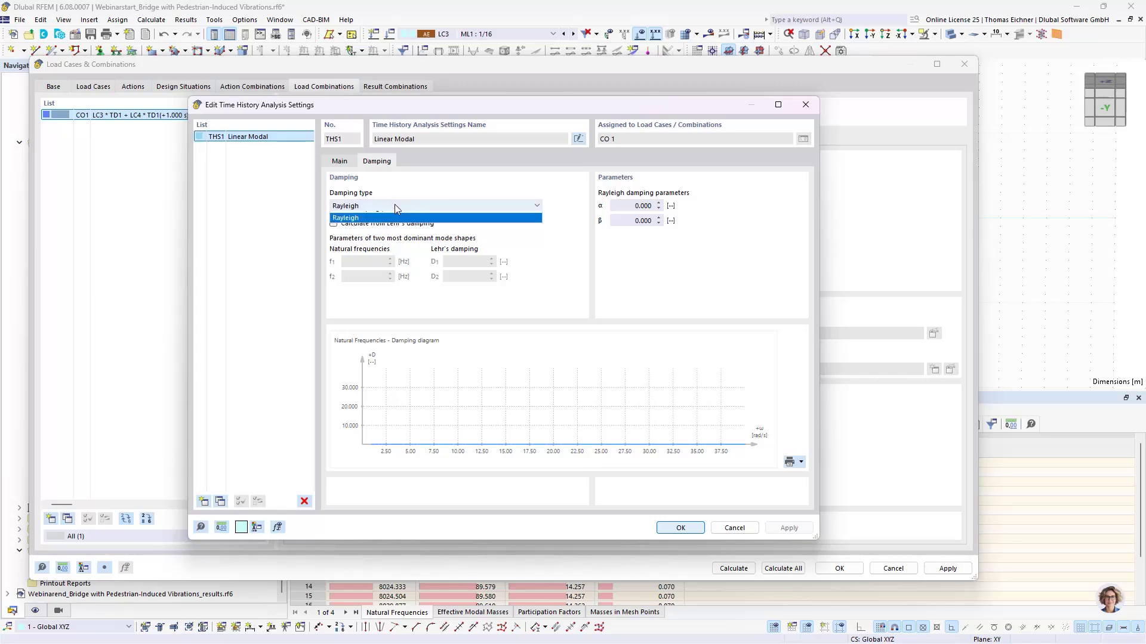
pyautogui.click(332, 216)
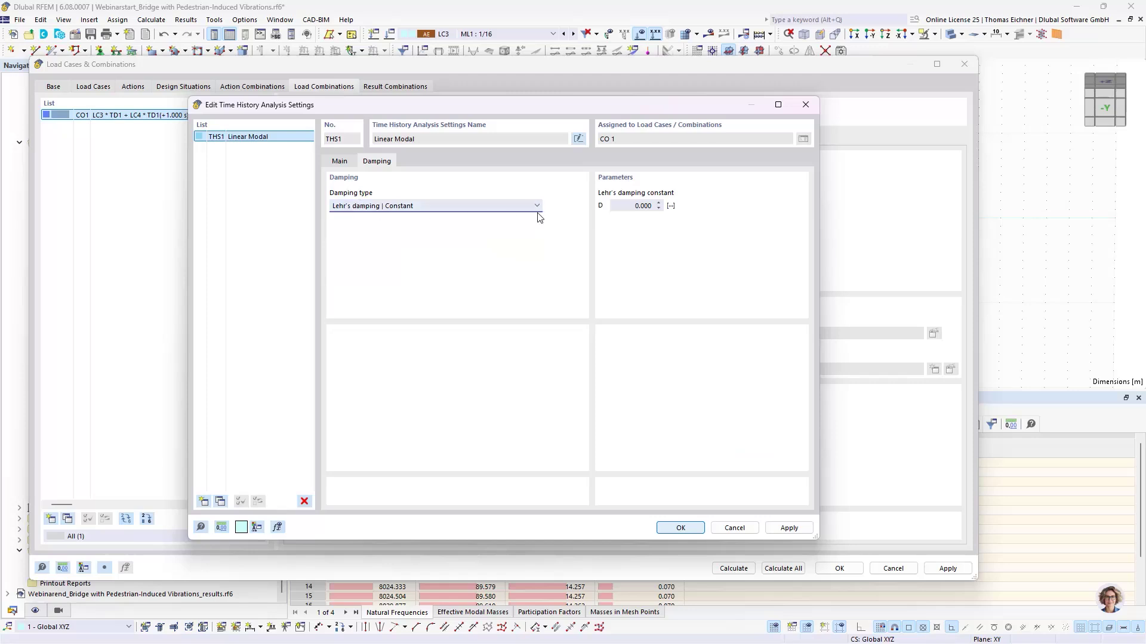
pyautogui.click(627, 205)
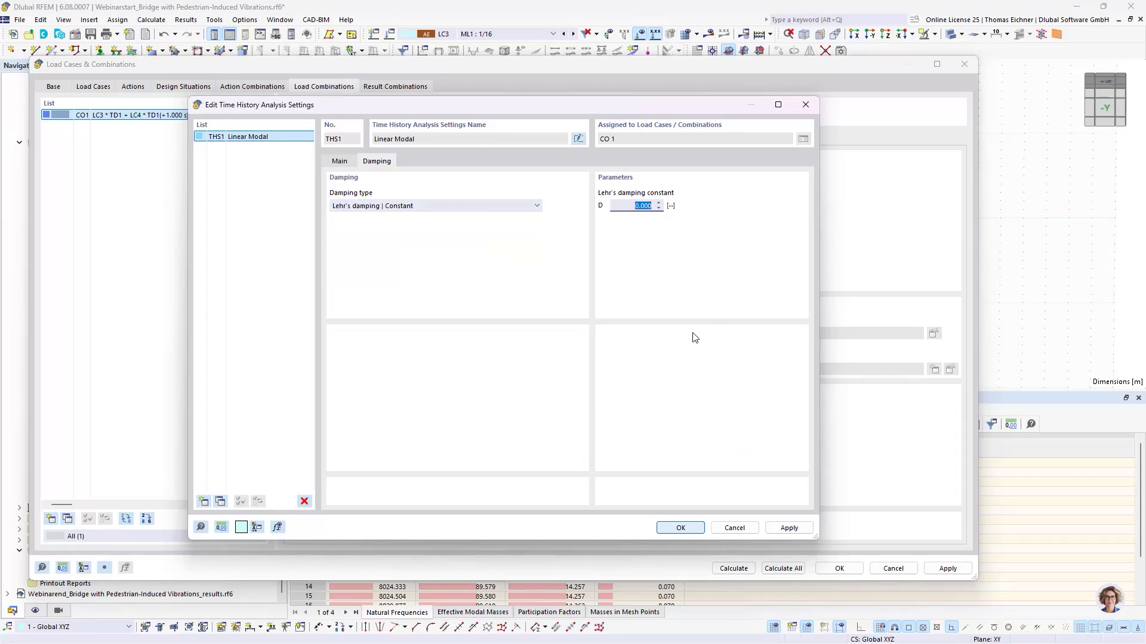
pyautogui.write('0,01')
pyautogui.doubleClick(644, 206)
pyautogui.doubleClick(639, 206)
pyautogui.click(343, 161)
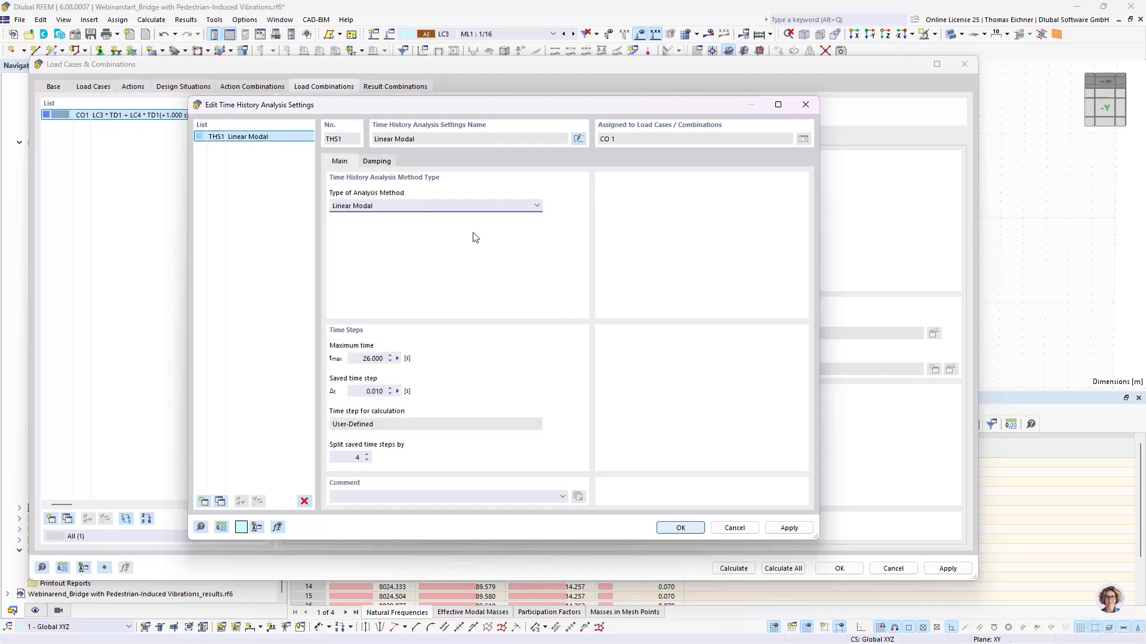
pyautogui.click(373, 165)
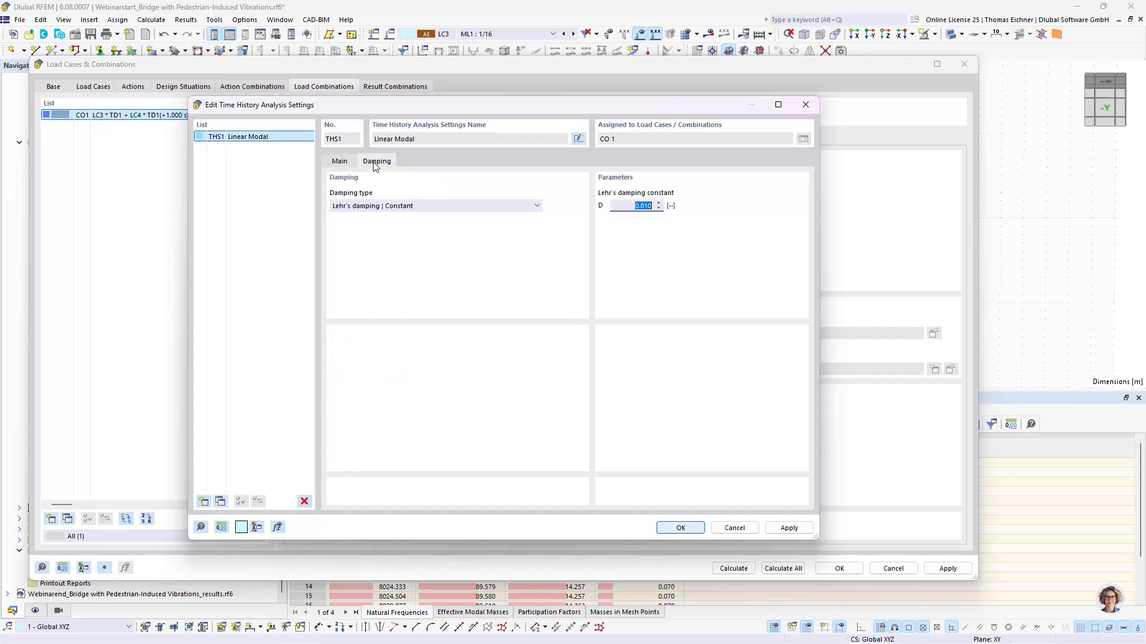
pyautogui.click(349, 163)
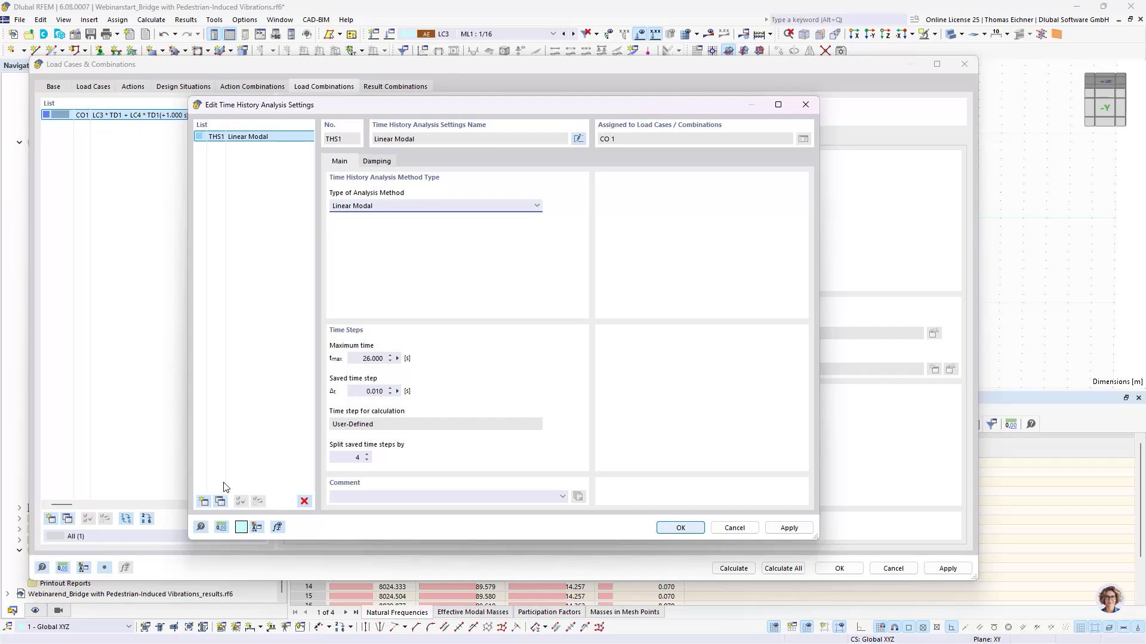
# Step: Duplicate THS1 as THS2 with the Linear Implicit Newmark method and view the copy's mass matrix settings
pyautogui.click(221, 502)
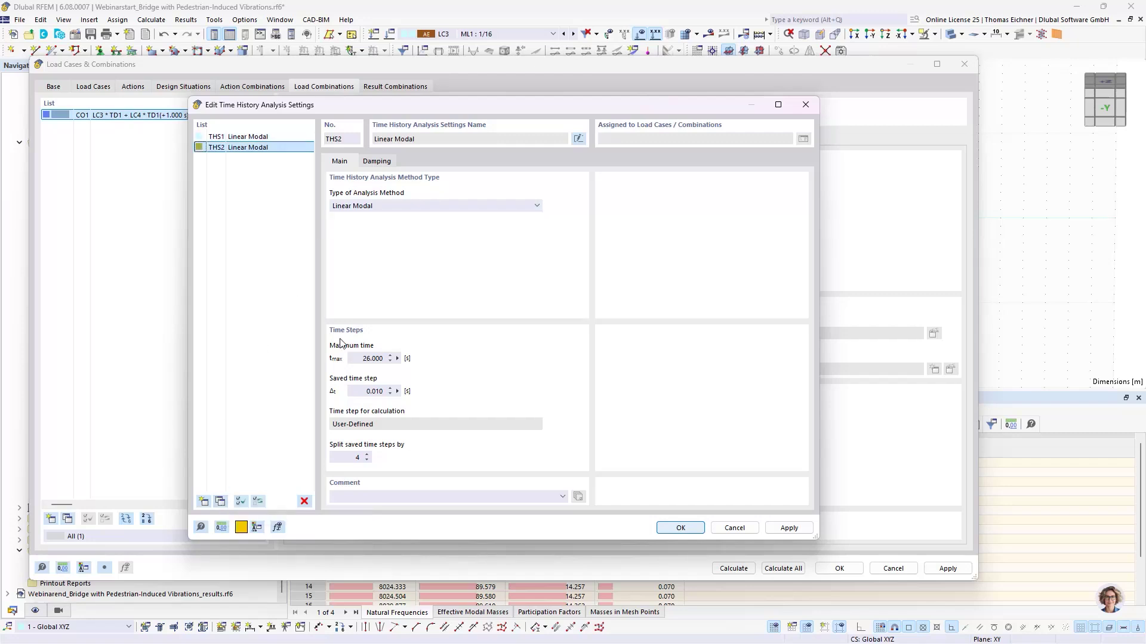
pyautogui.click(356, 207)
pyautogui.click(362, 227)
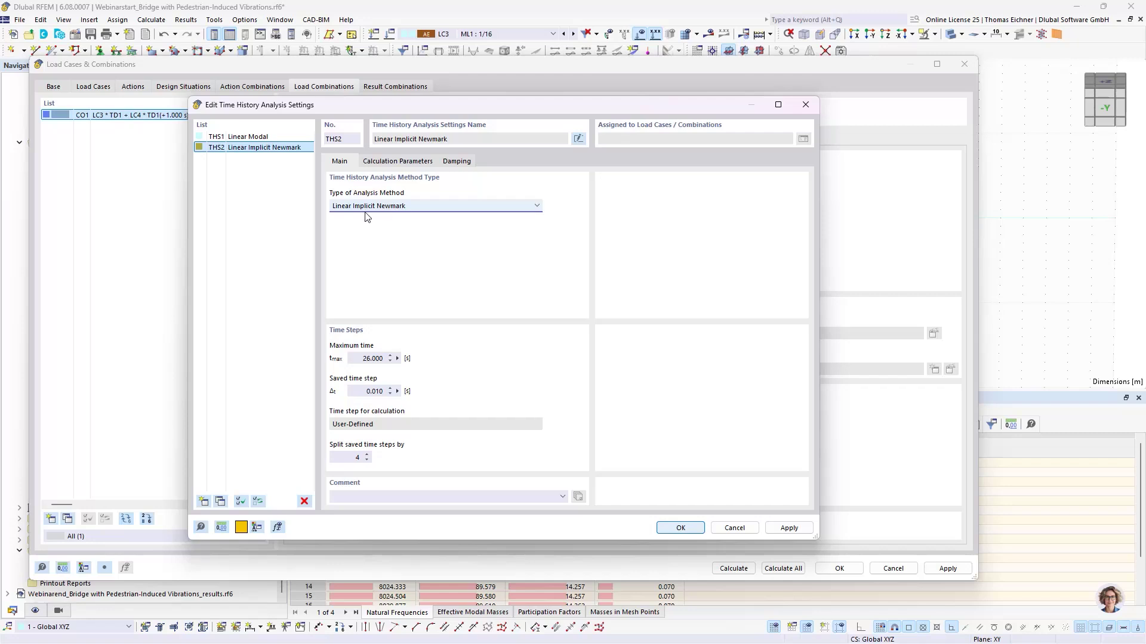
pyautogui.click(399, 161)
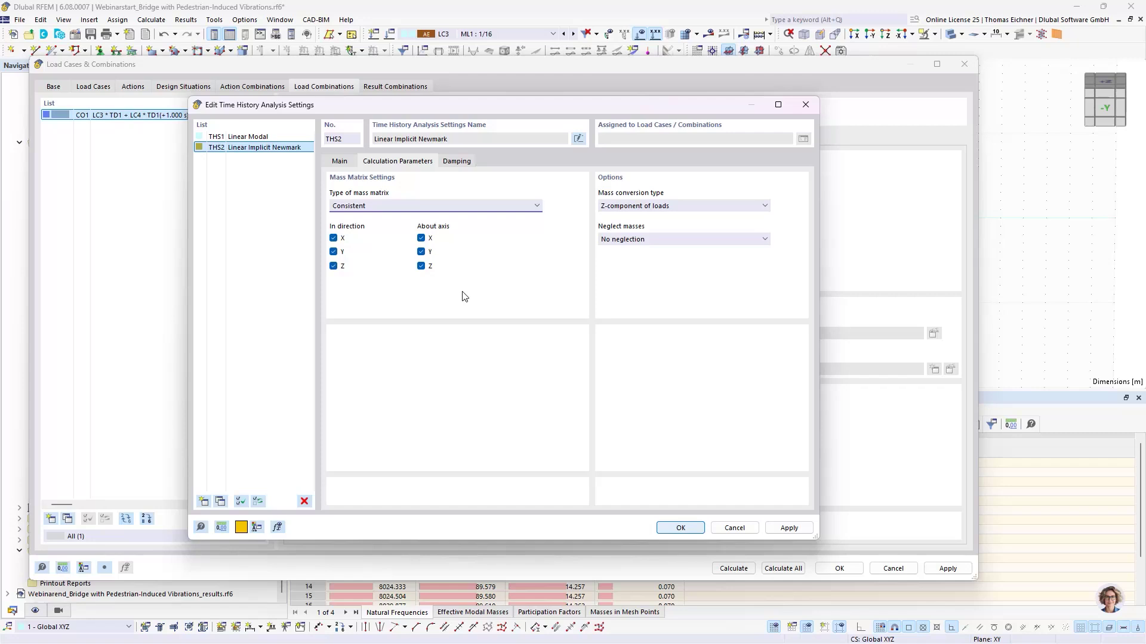
# Step: Calculate THS2's Rayleigh damping from Lehr's damping, with D1 and D2 both set to 0.01
pyautogui.click(456, 163)
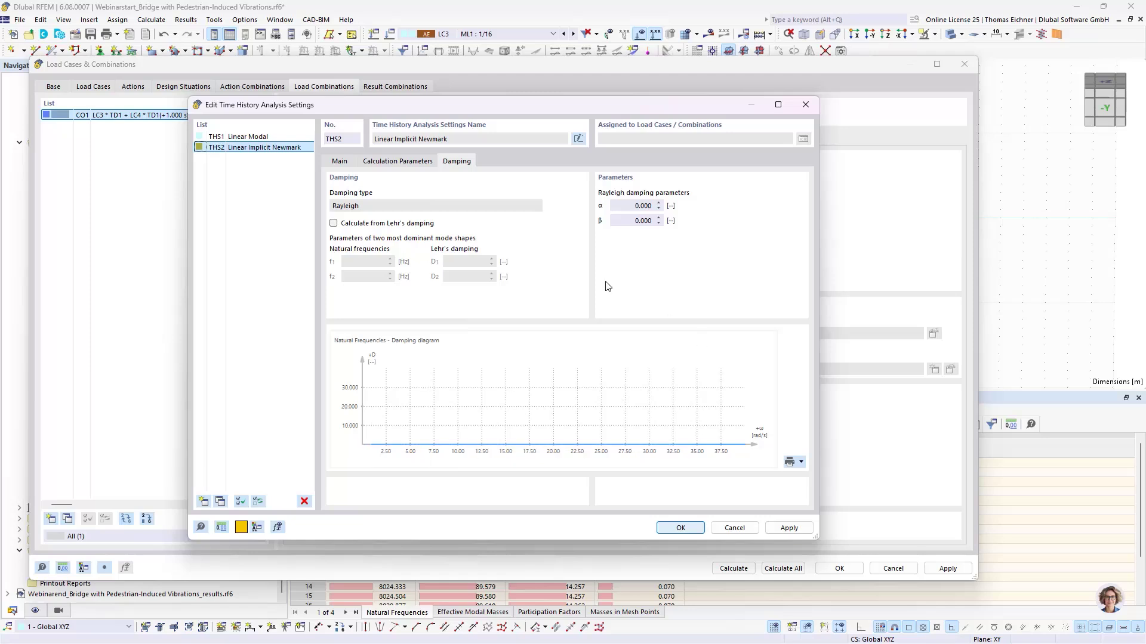
pyautogui.click(334, 224)
pyautogui.moveTo(361, 263); pyautogui.dragTo(403, 283)
pyautogui.click(464, 264)
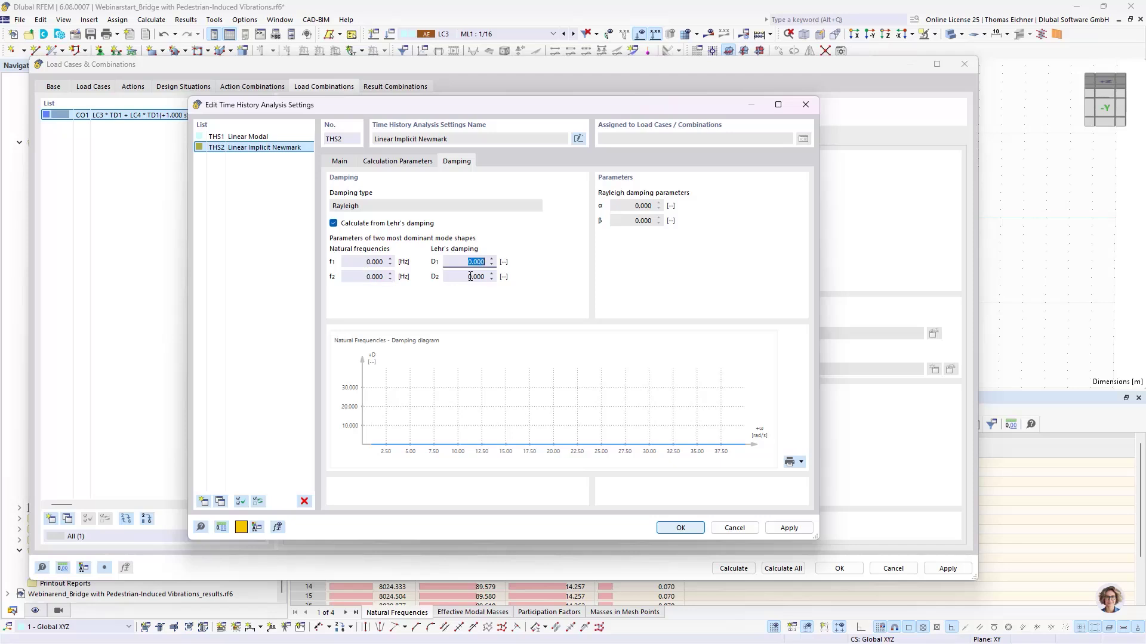
pyautogui.write('0.01')
pyautogui.press('Tab')
pyautogui.write('0.01')
pyautogui.click(469, 262)
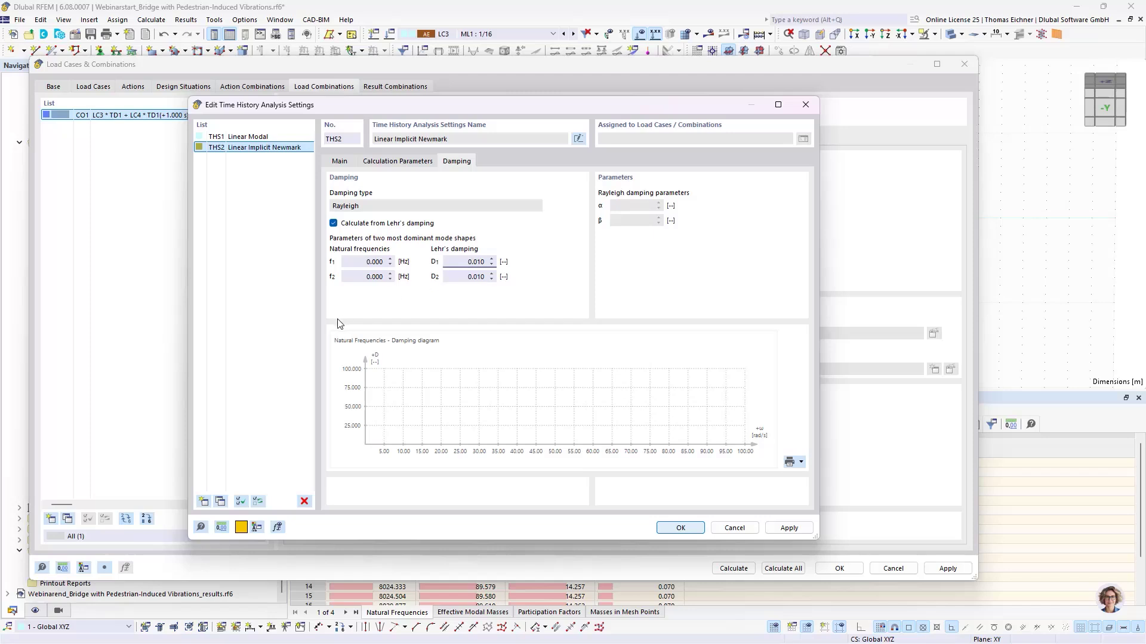
# Step: Set the natural frequencies of the two most dominant mode shapes in THS2 to f1 = 4.751 Hz and f2 = 11.271 Hz
pyautogui.click(351, 262)
pyautogui.doubleClick(360, 264)
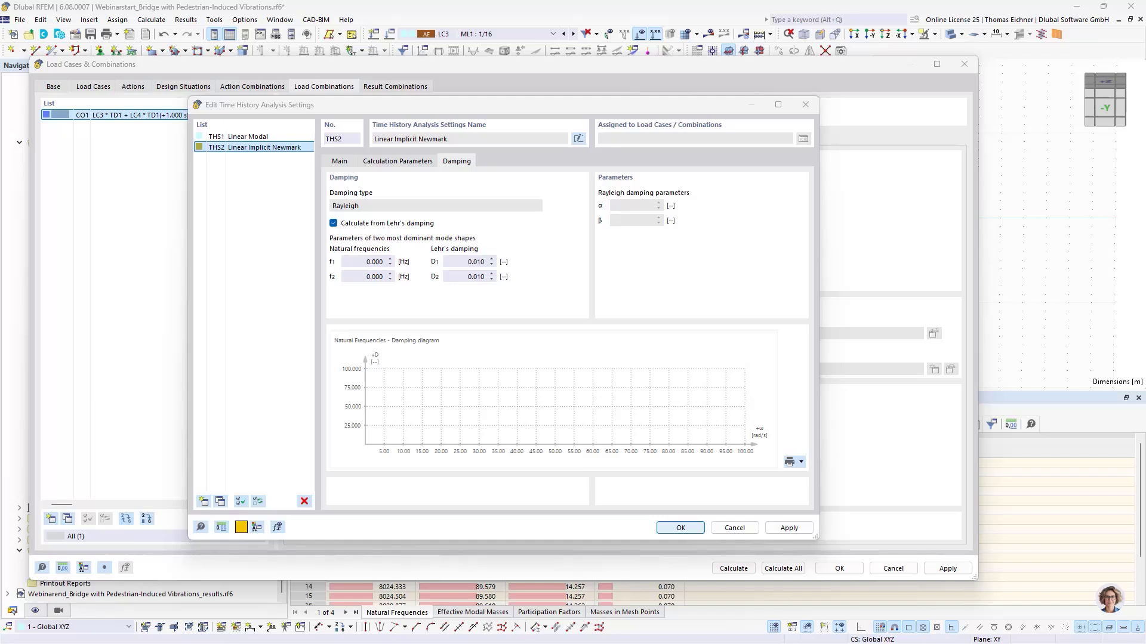
pyautogui.click(360, 261)
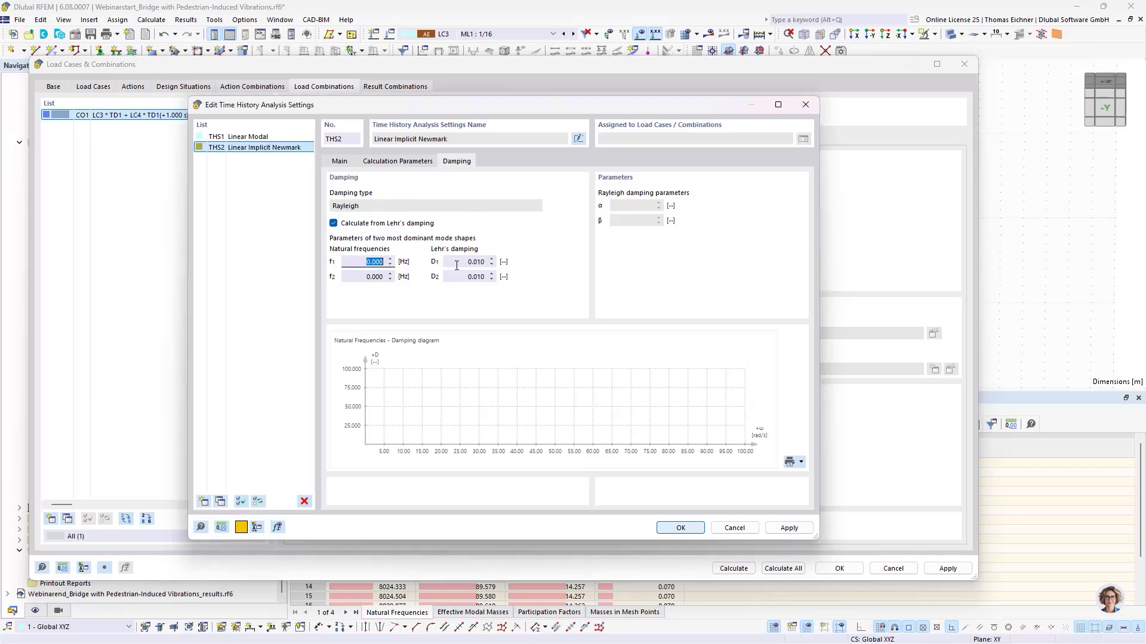
pyautogui.write('4,751')
pyautogui.press('Tab')
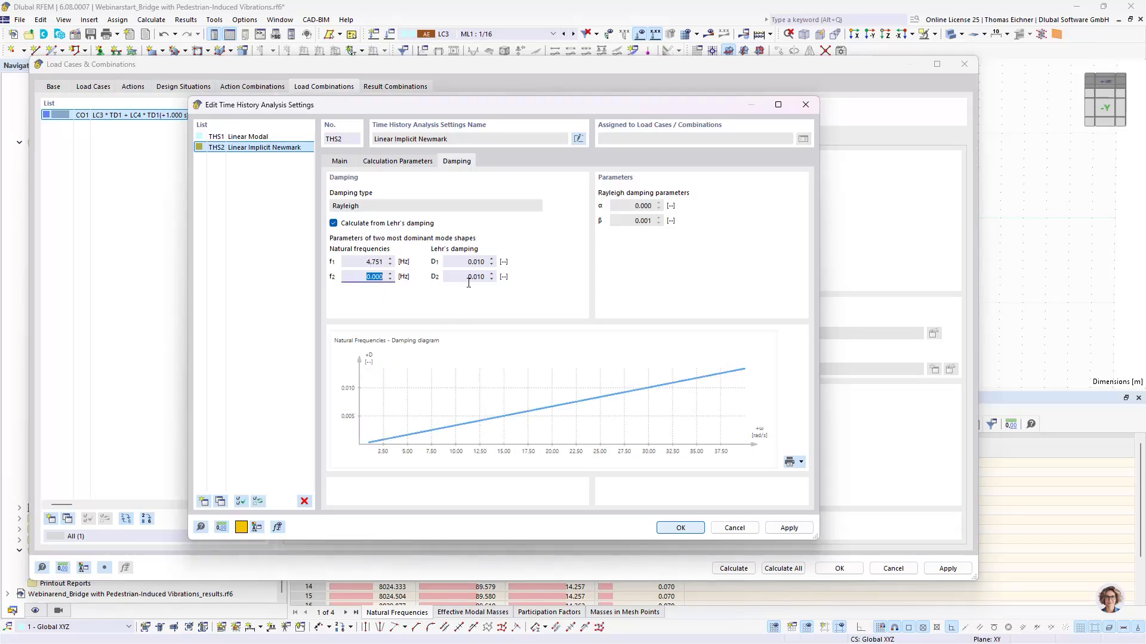
pyautogui.write('11')
pyautogui.press('BackSpace')
pyautogui.press('BackSpace')
pyautogui.write(',')
pyautogui.write('271')
pyautogui.click(367, 262)
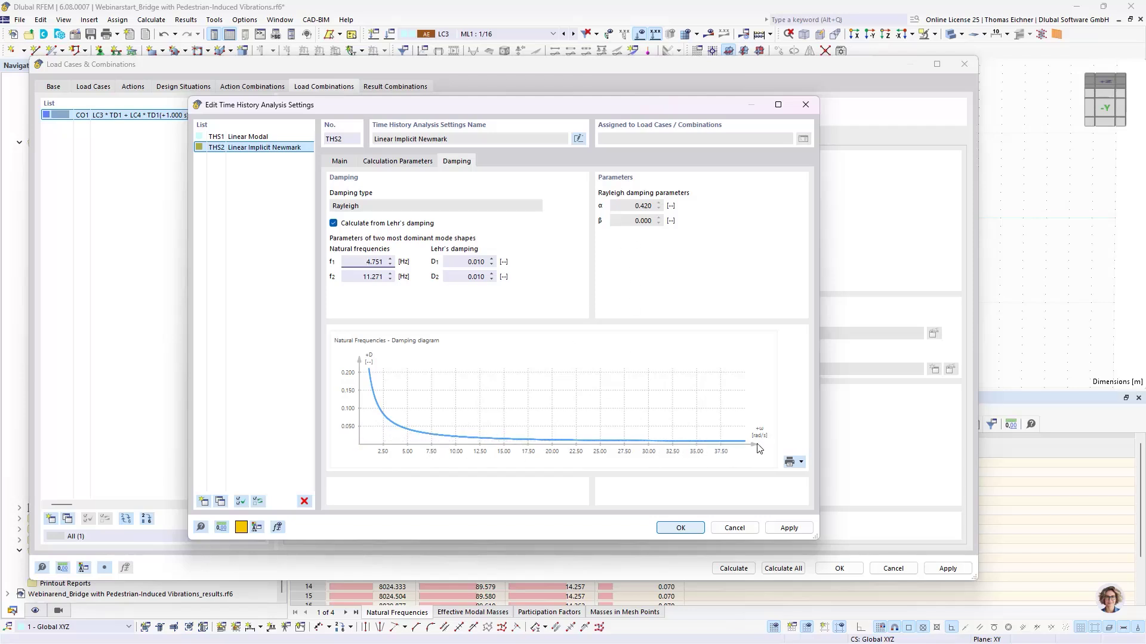
# Step: Examine THS2's damping diagram against the two natural frequencies and the Rayleigh parameters α and β
pyautogui.moveTo(740, 442)
pyautogui.press('Tab')
pyautogui.doubleClick(376, 276)
pyautogui.click(367, 262)
pyautogui.moveTo(362, 277); pyautogui.dragTo(379, 278)
pyautogui.click(362, 276)
pyautogui.click(365, 262)
pyautogui.moveTo(363, 277); pyautogui.dragTo(386, 279)
pyautogui.click(365, 262)
pyautogui.click(361, 277)
pyautogui.click(369, 260)
pyautogui.click(639, 221)
pyautogui.moveTo(558, 106); pyautogui.dragTo(535, 100)
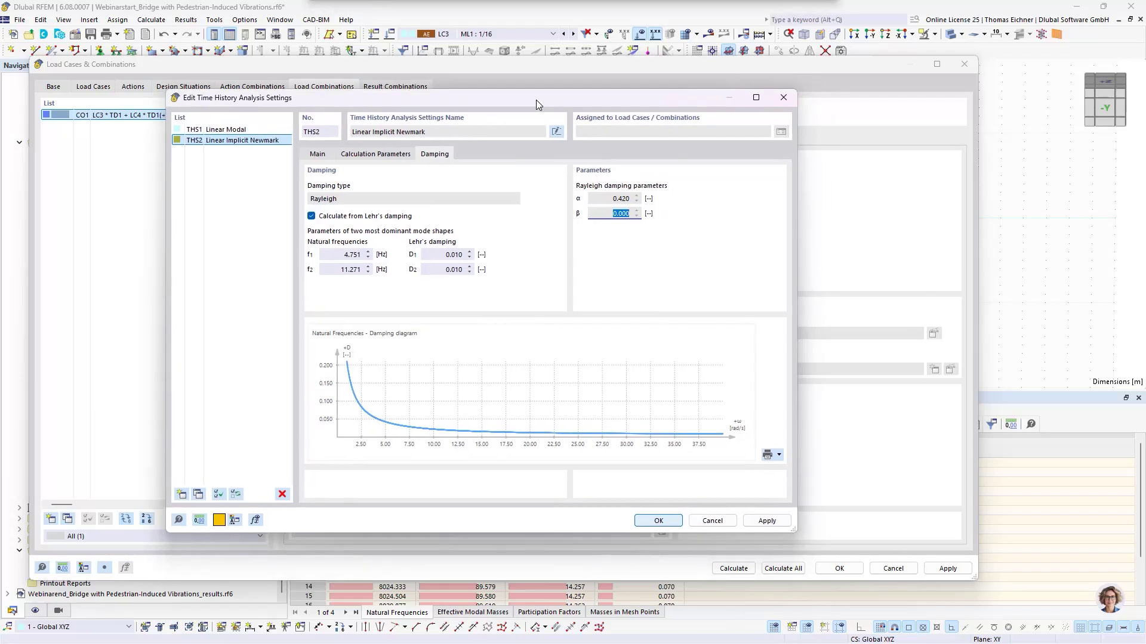
# Step: Confirm the THS2 settings and keep THS1 - Linear Modal assigned to CO1
pyautogui.click(658, 521)
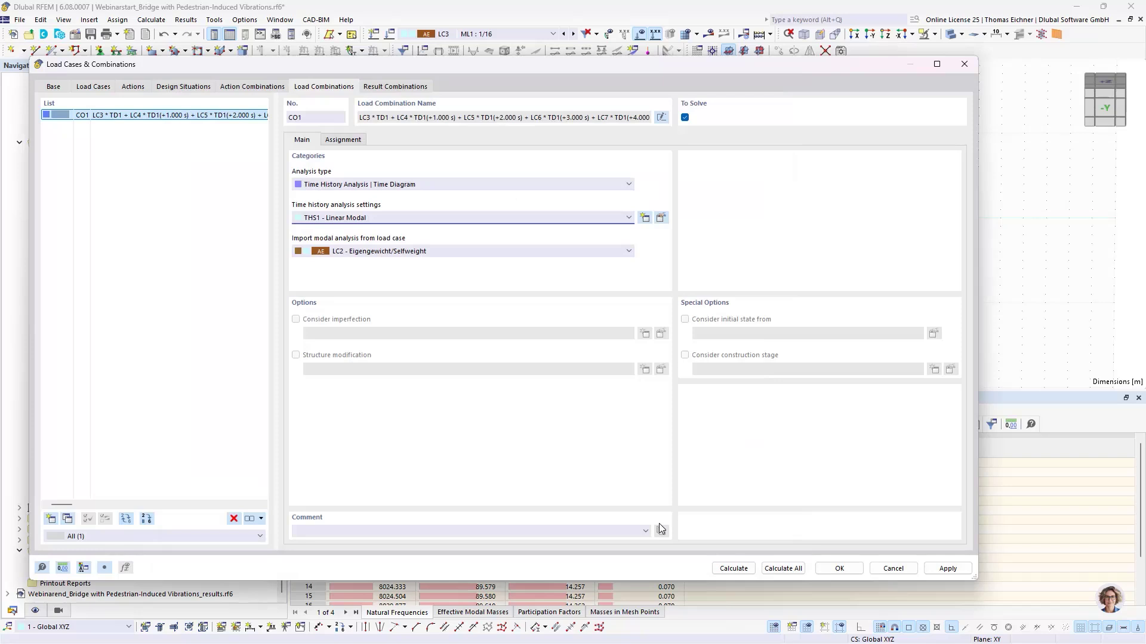
pyautogui.click(442, 218)
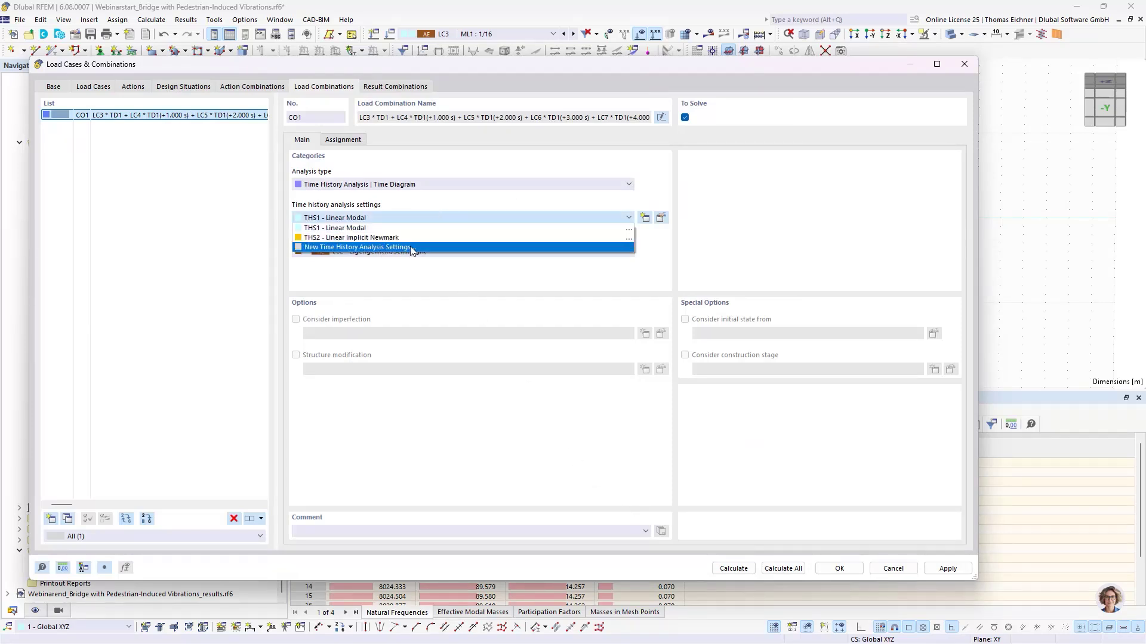
pyautogui.click(420, 227)
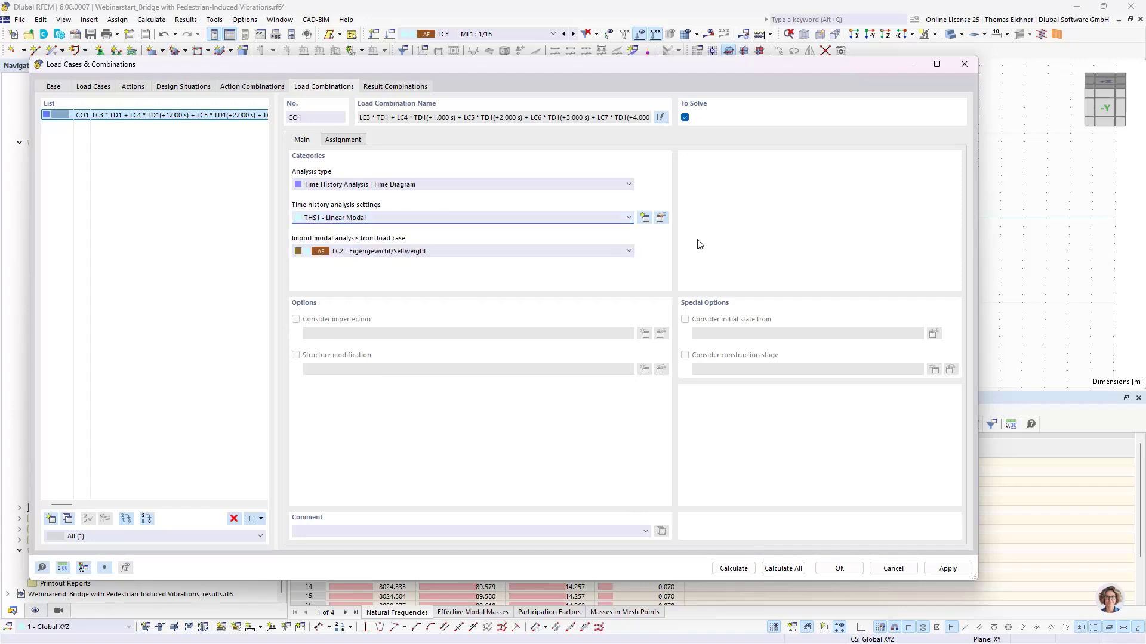
# Step: Examine THS1's maximum time and saved time step, and switch to the presentation slide on time step size choice
pyautogui.click(661, 218)
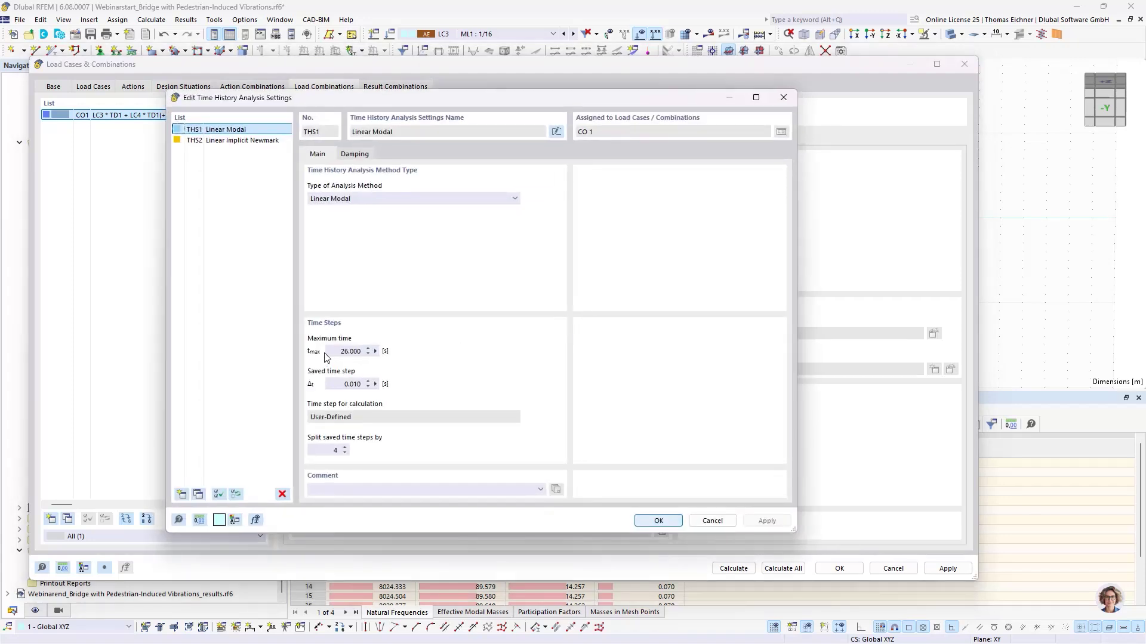
pyautogui.moveTo(335, 352); pyautogui.dragTo(406, 361)
pyautogui.moveTo(338, 386); pyautogui.dragTo(391, 386)
pyautogui.moveTo(338, 353); pyautogui.dragTo(405, 371)
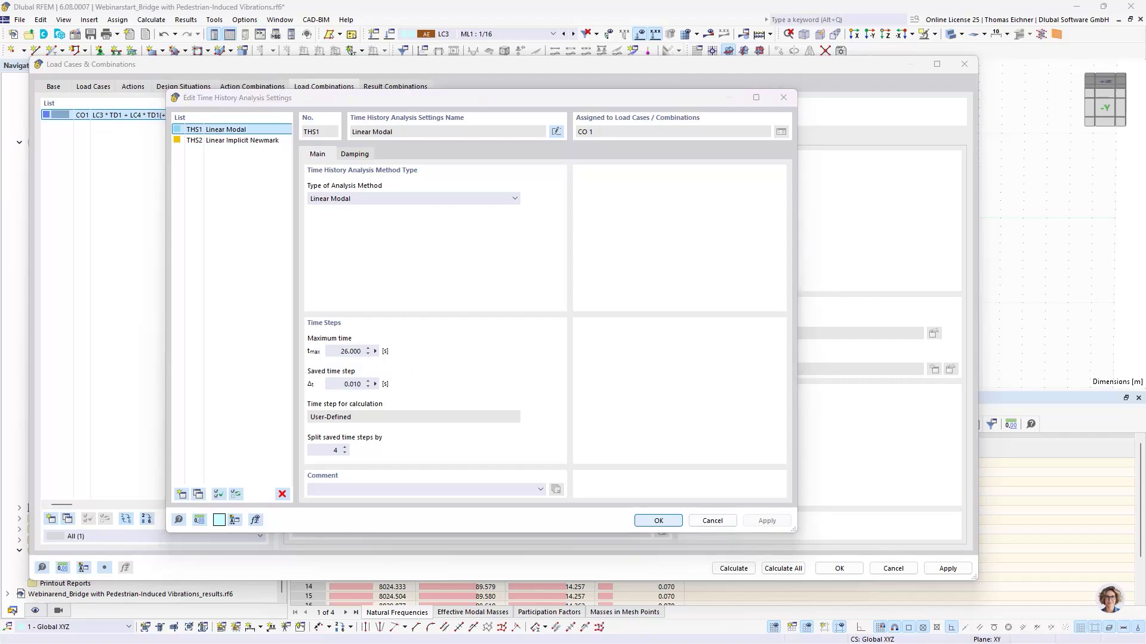
pyautogui.hotkey('alt', 'Tab')
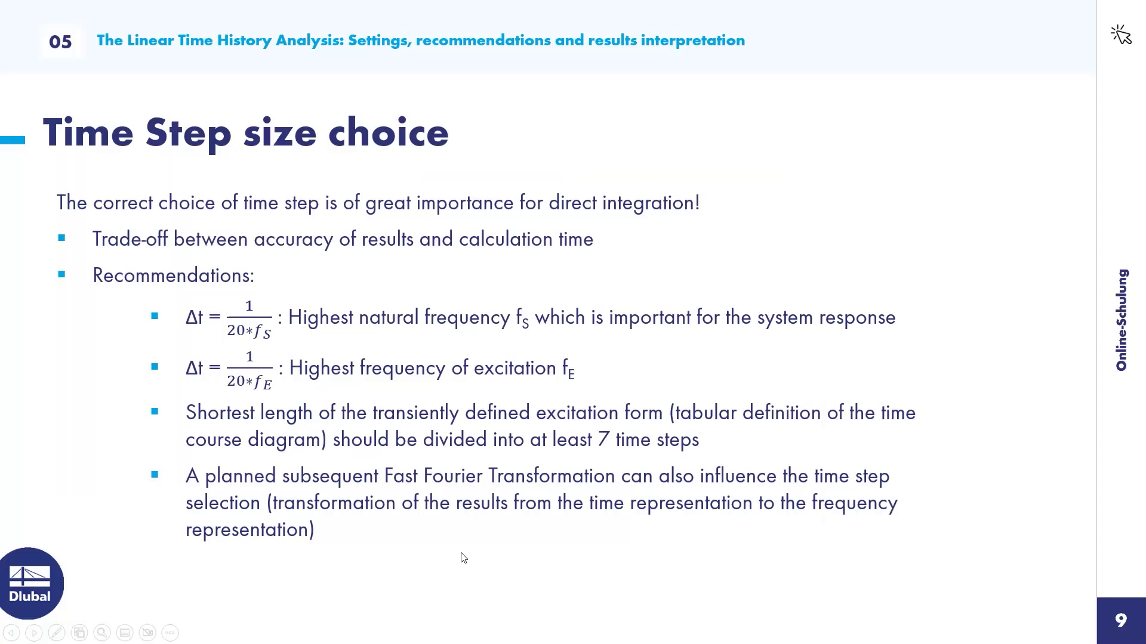
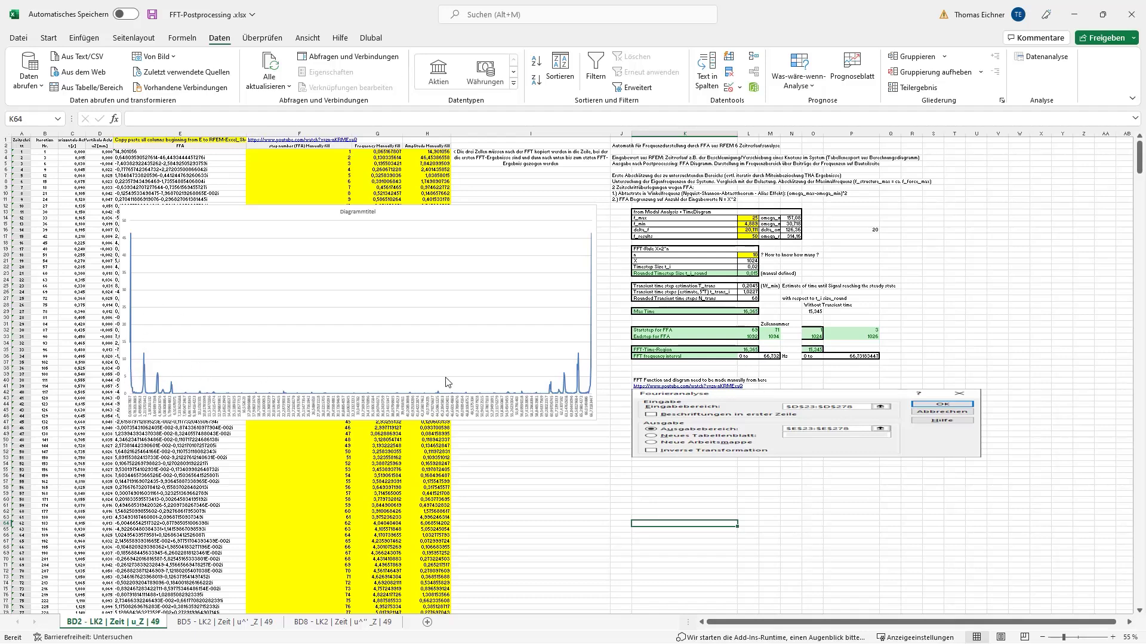
# Step: Examine the time step, maximum time and FFT start and end step calculations in the Excel workbook FFT-Postprocessing.xlsx
pyautogui.click(837, 273)
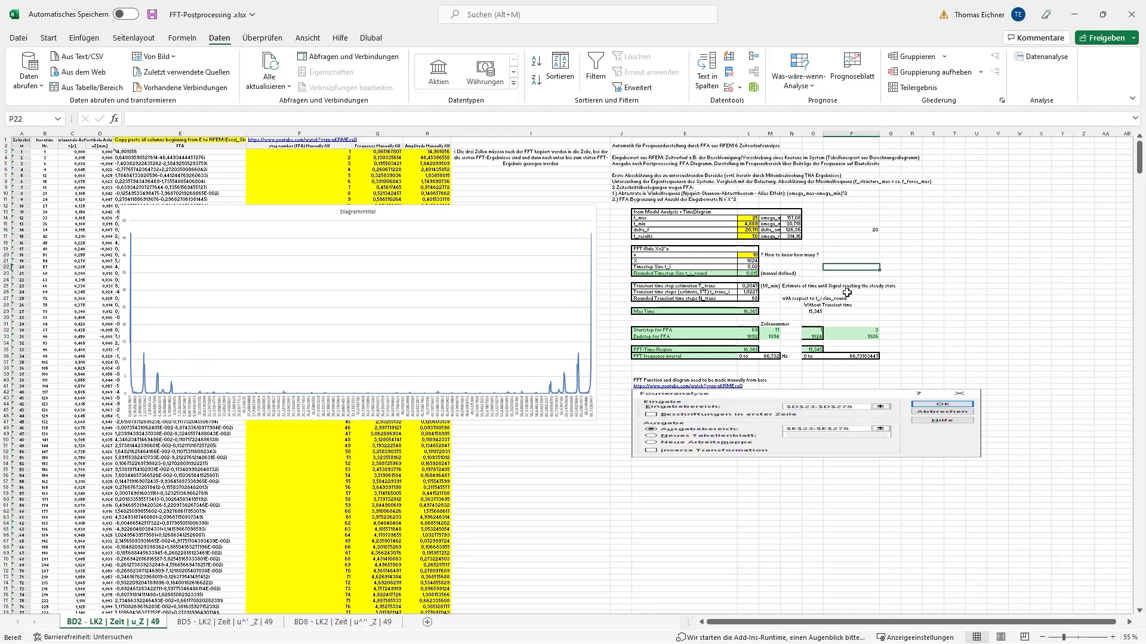
pyautogui.keyDown('ctrl'); pyautogui.scroll(3, 833, 329); pyautogui.keyUp('ctrl')
pyautogui.keyDown('ctrl'); pyautogui.scroll(-3, 835, 332); pyautogui.keyUp('ctrl')
pyautogui.click(972, 344)
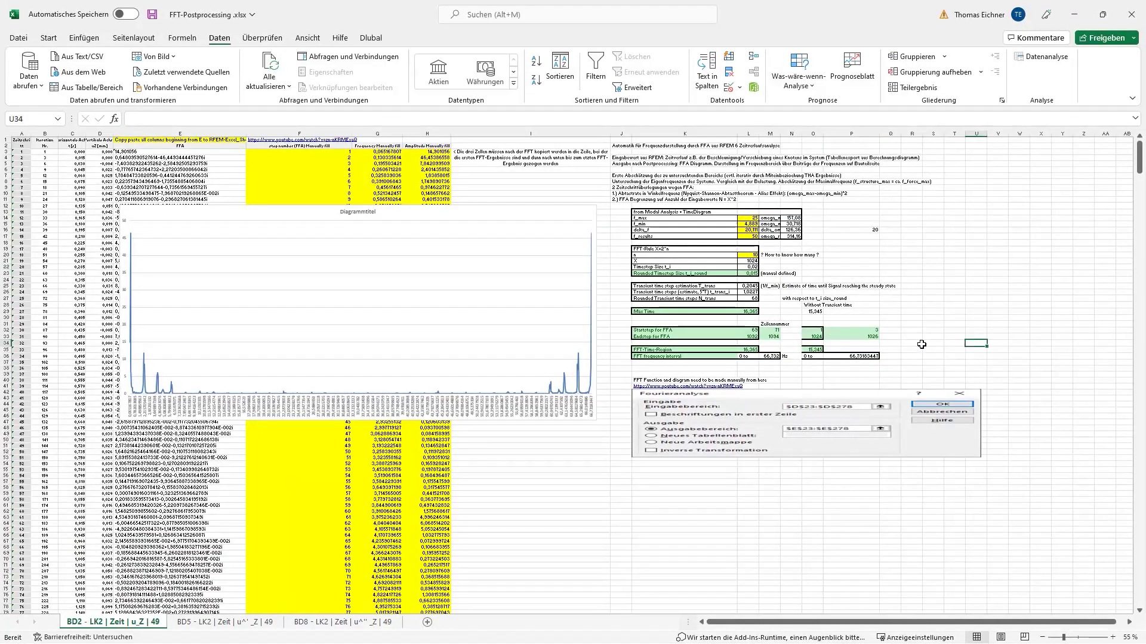
pyautogui.click(925, 303)
pyautogui.click(816, 331)
pyautogui.click(816, 337)
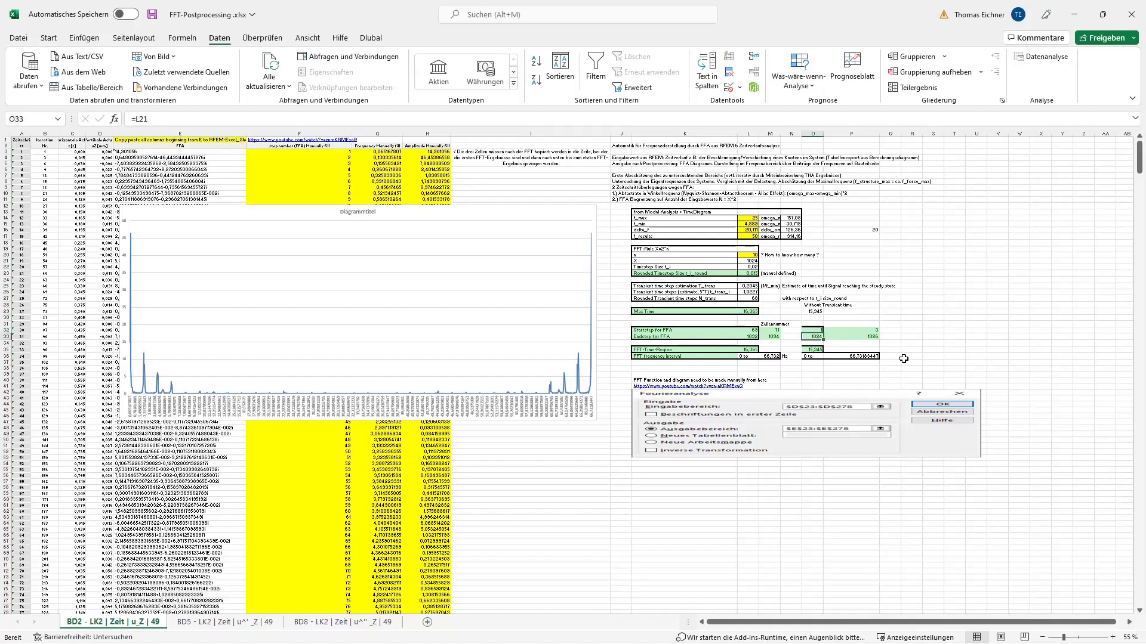
pyautogui.click(904, 357)
pyautogui.moveTo(642, 210); pyautogui.dragTo(900, 333)
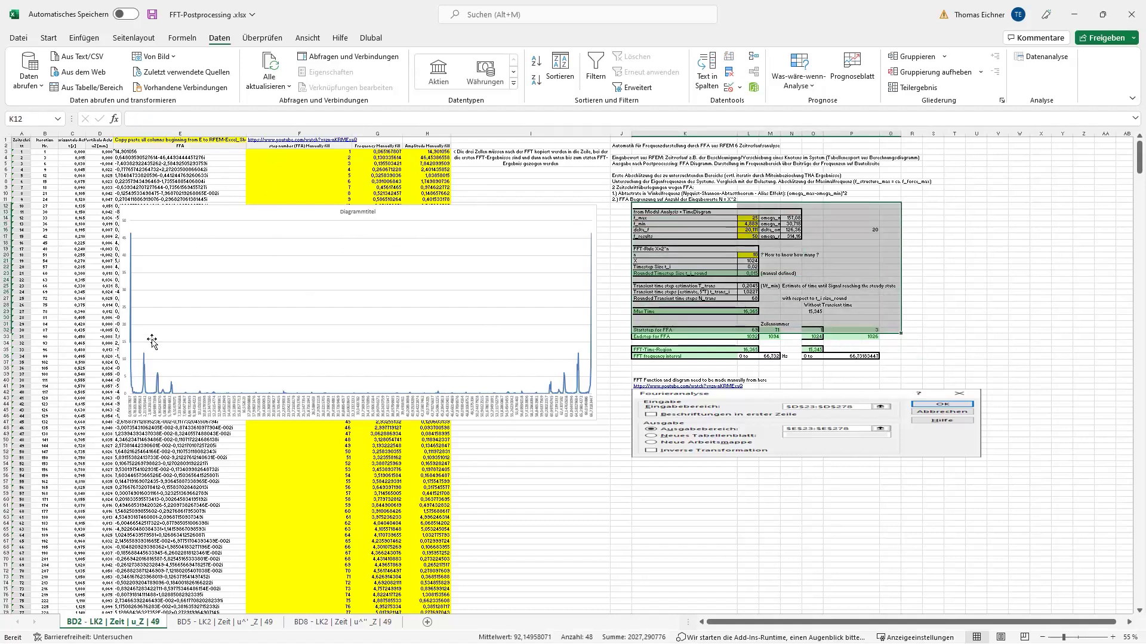
# Step: Examine the modal analysis frequency inputs f_max, f_min and delta_f, and the FFT rule X=2^n with its exponent n and sample count X
pyautogui.click(929, 323)
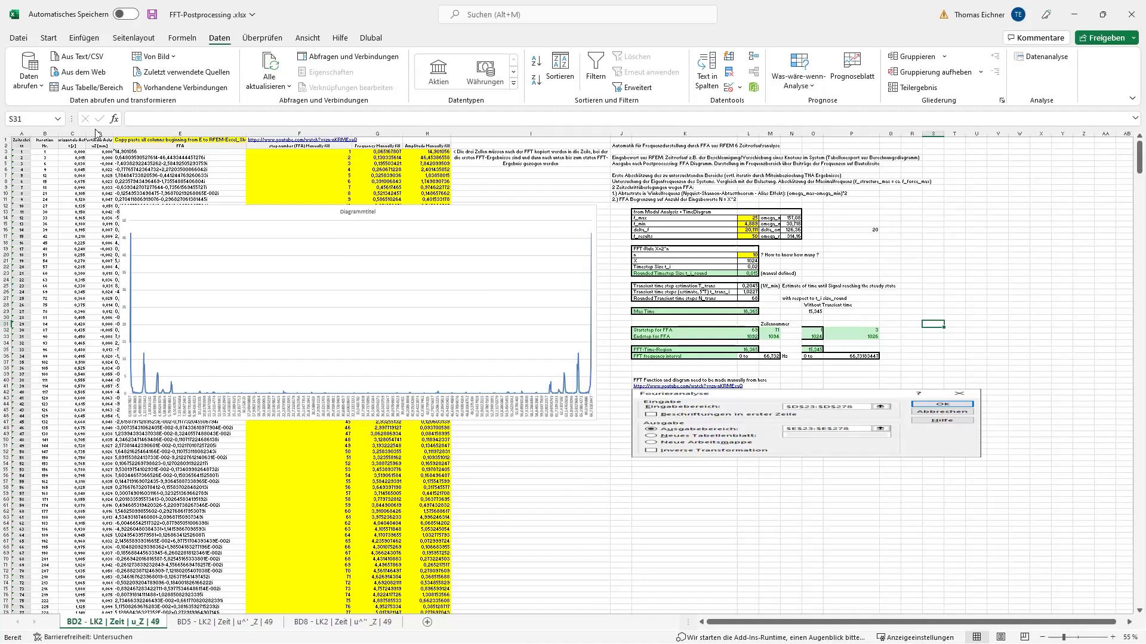
pyautogui.click(657, 212)
pyautogui.click(863, 212)
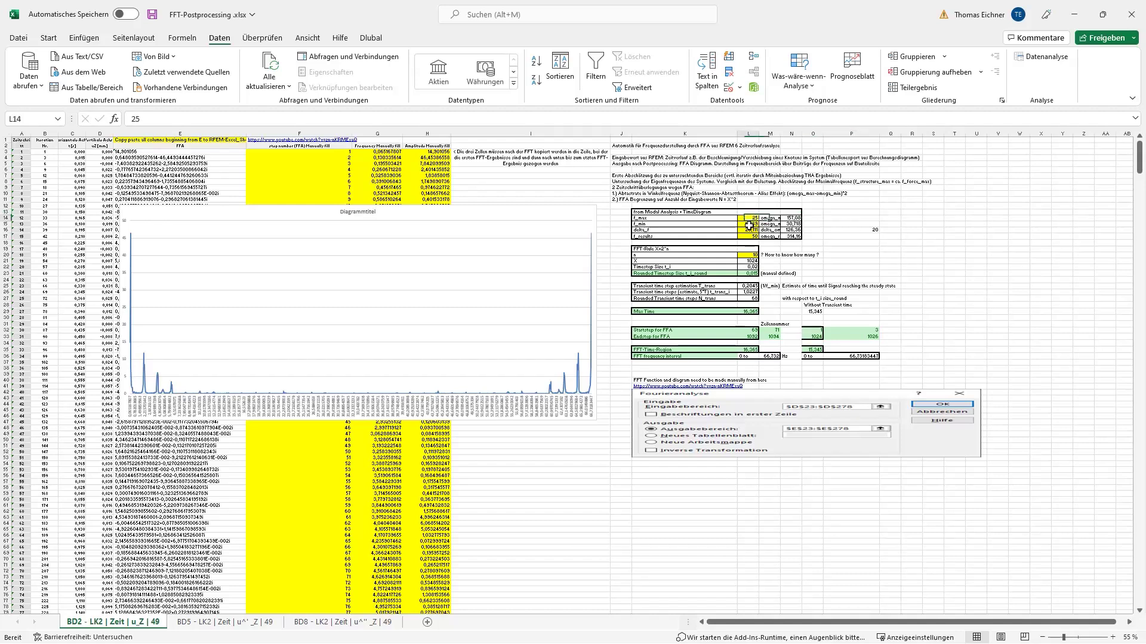
pyautogui.moveTo(747, 219); pyautogui.dragTo(749, 232)
pyautogui.click(860, 236)
pyautogui.click(658, 250)
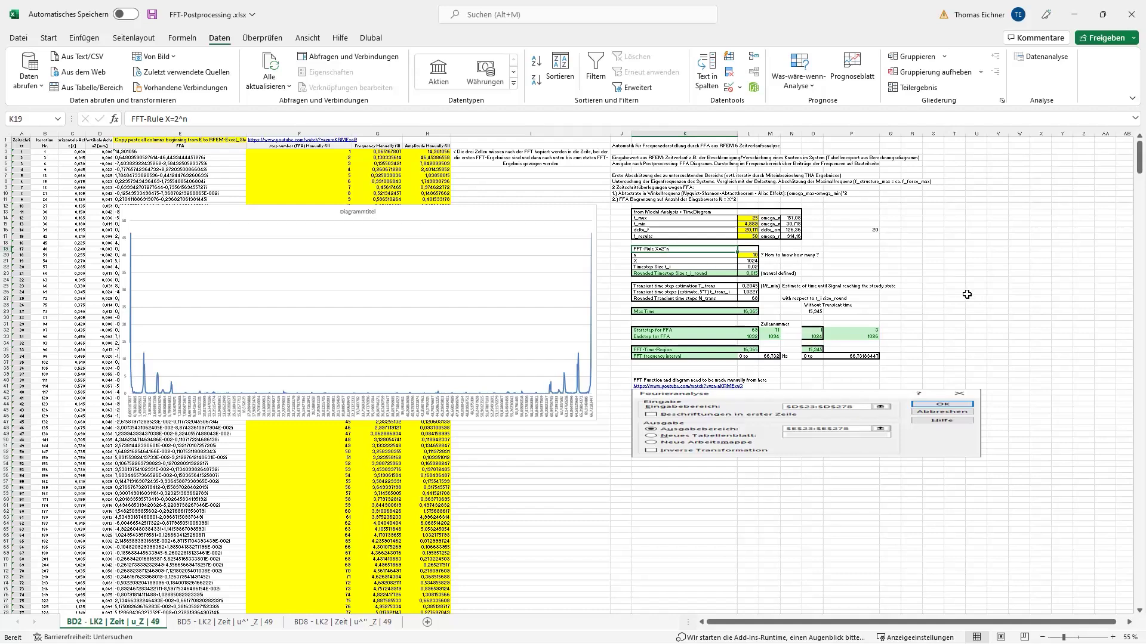
pyautogui.click(947, 279)
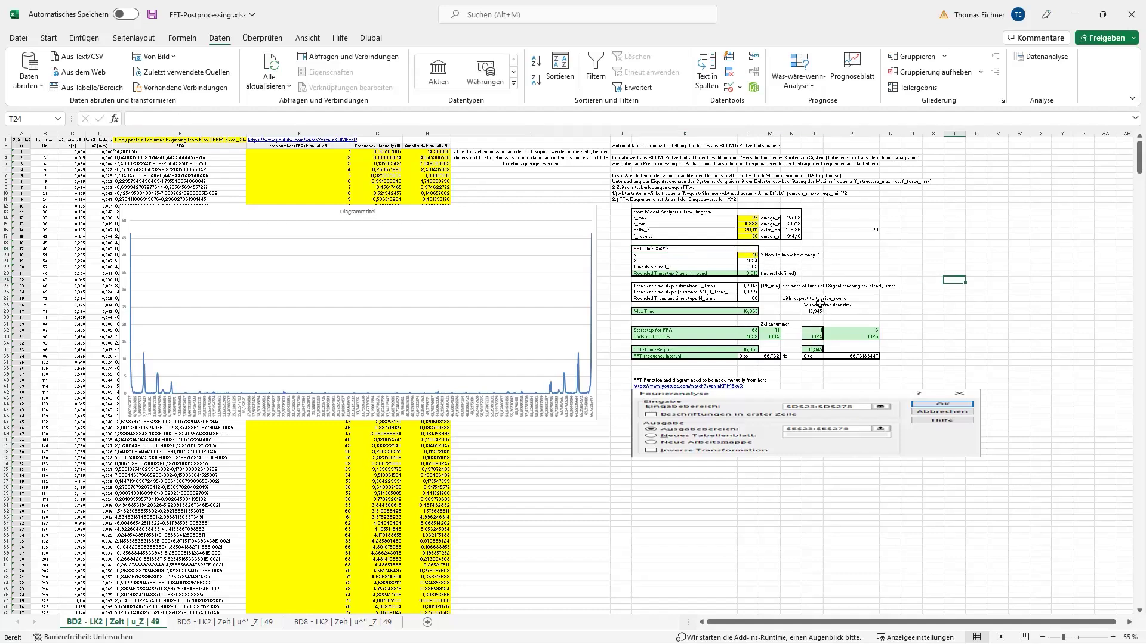
pyautogui.click(750, 261)
pyautogui.click(737, 255)
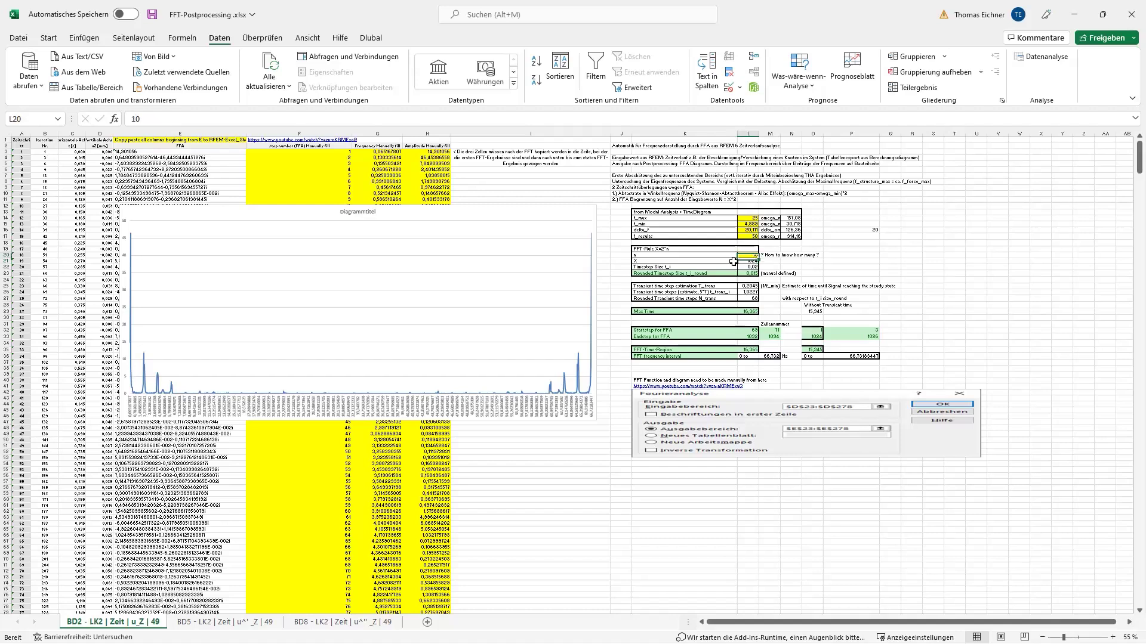
pyautogui.click(742, 262)
pyautogui.click(827, 269)
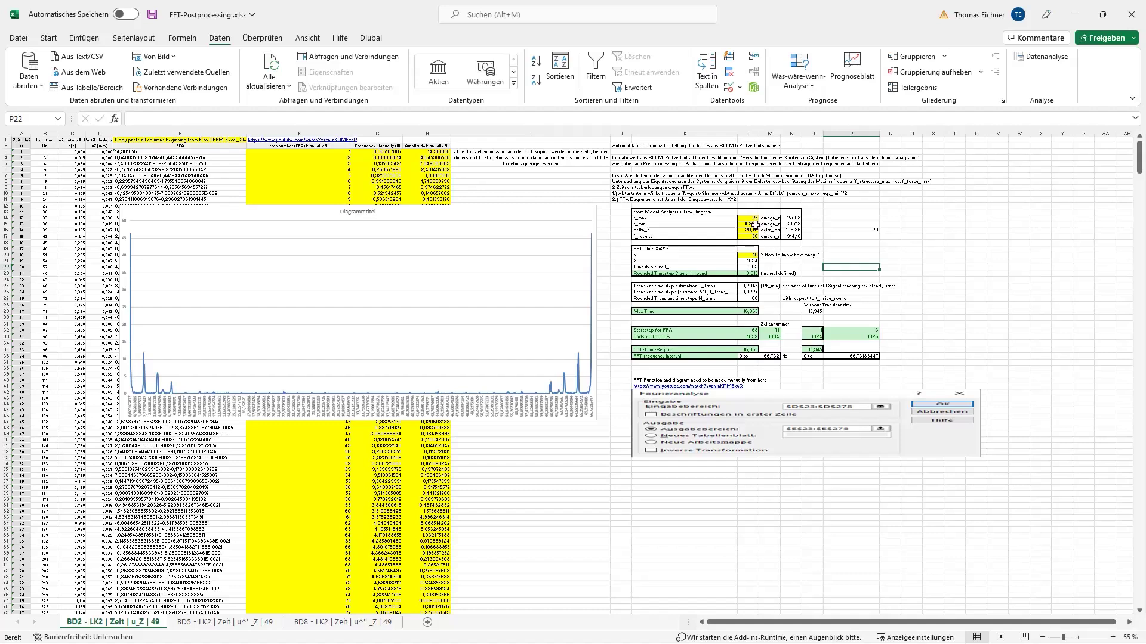
# Step: Examine how the time step size t_i derives from the results frequency, and the manually defined rounded time step size
pyautogui.click(748, 267)
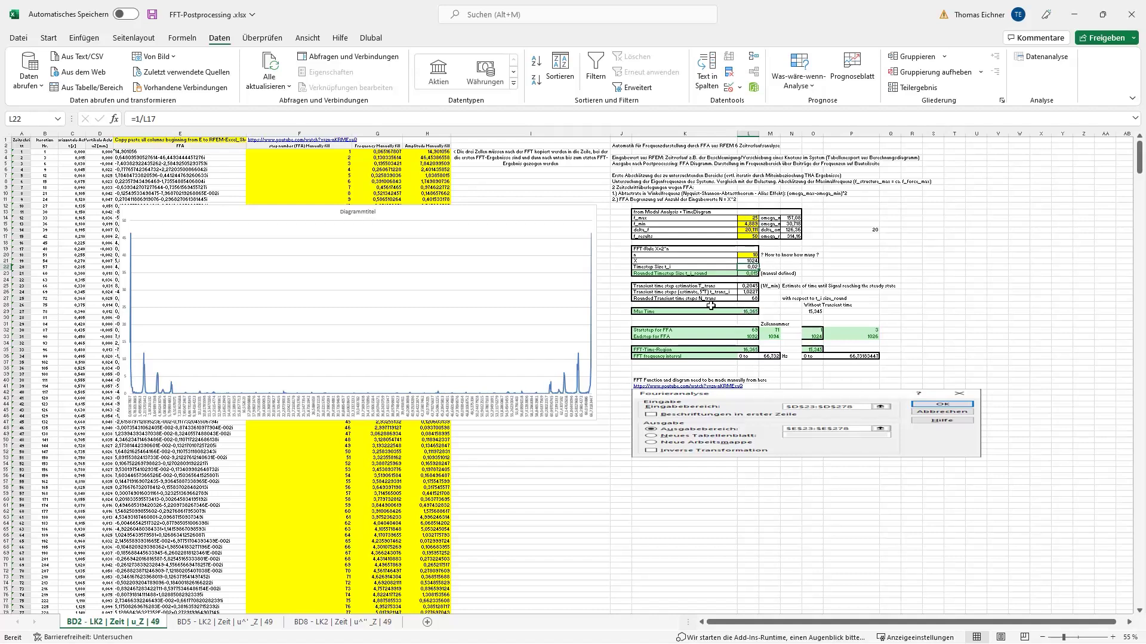
pyautogui.click(814, 267)
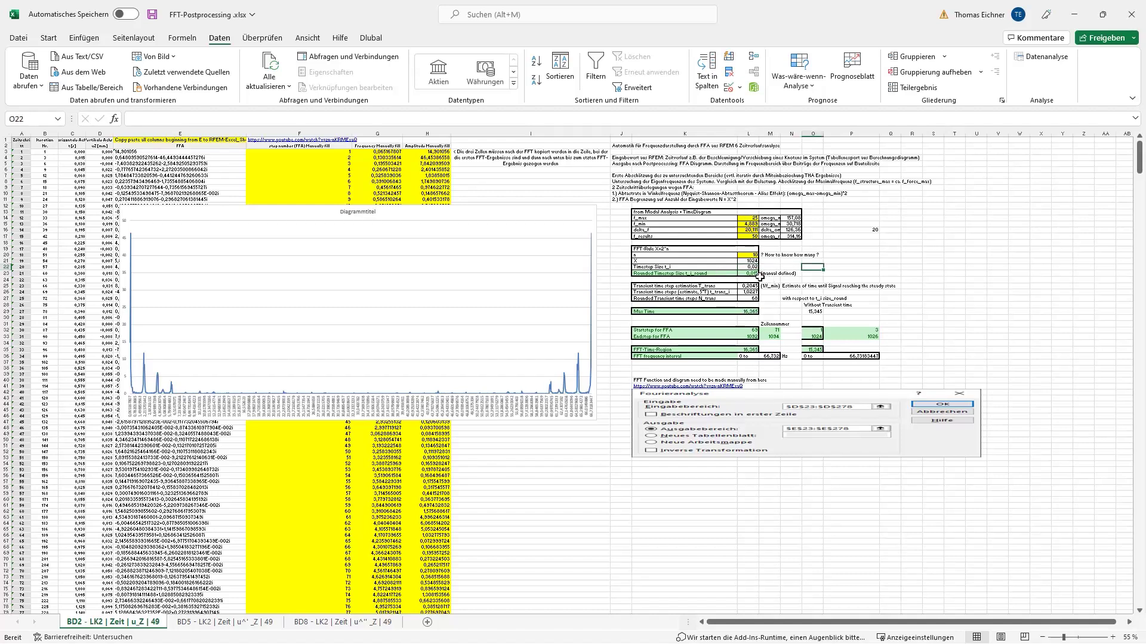
pyautogui.click(751, 274)
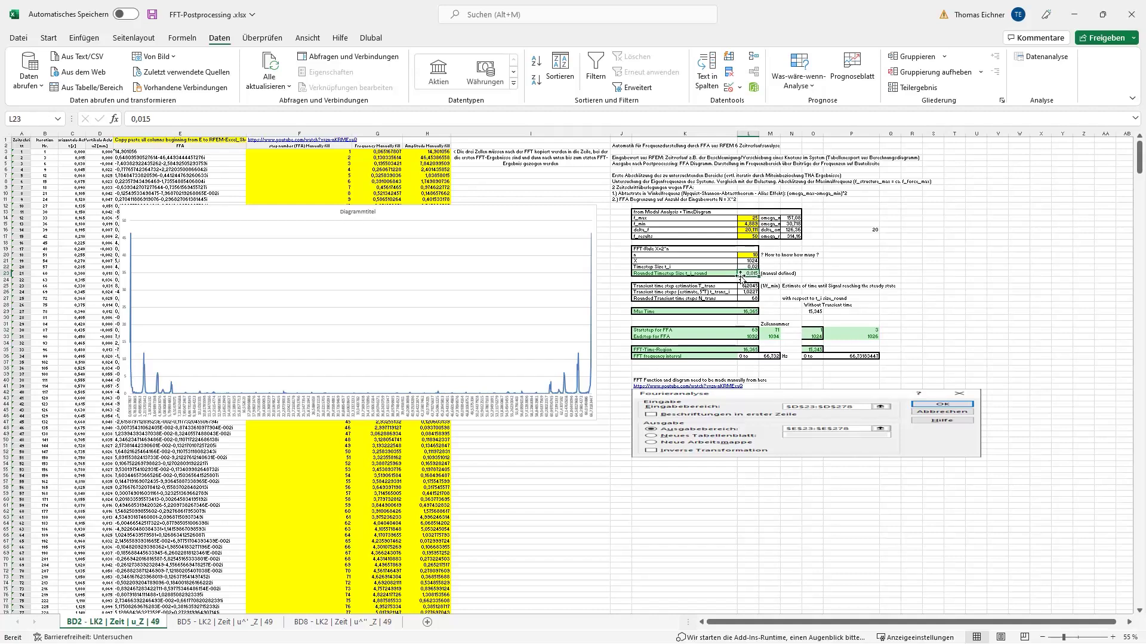
pyautogui.keyDown('ctrl'); pyautogui.scroll(4, 855, 323); pyautogui.keyUp('ctrl')
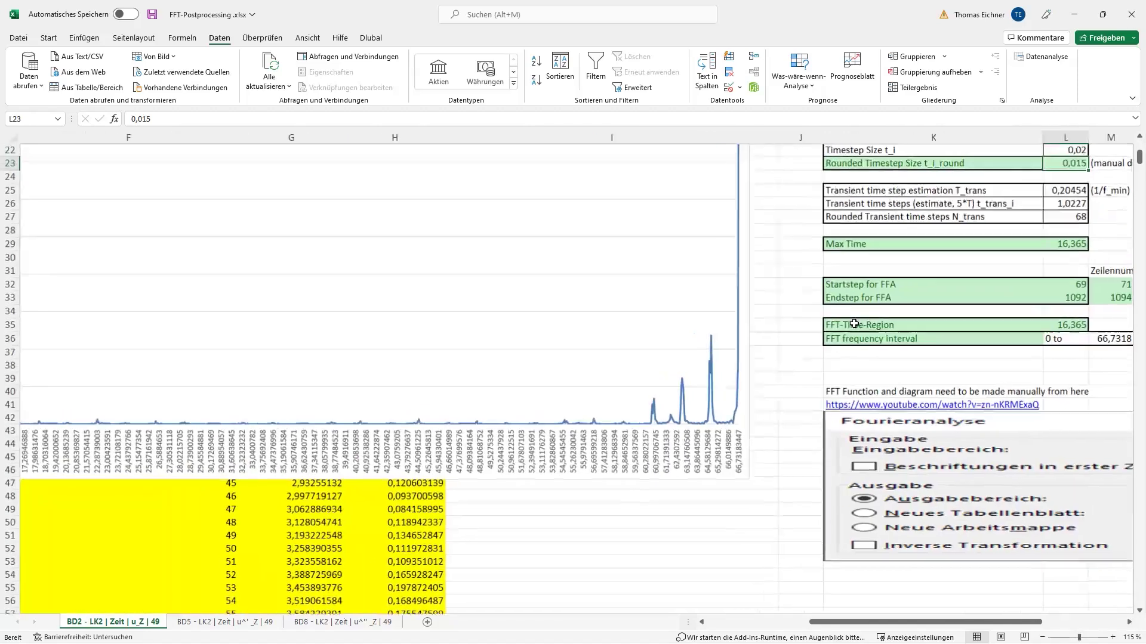
pyautogui.hscroll(5, 855, 323)
pyautogui.scroll(2, 815, 374)
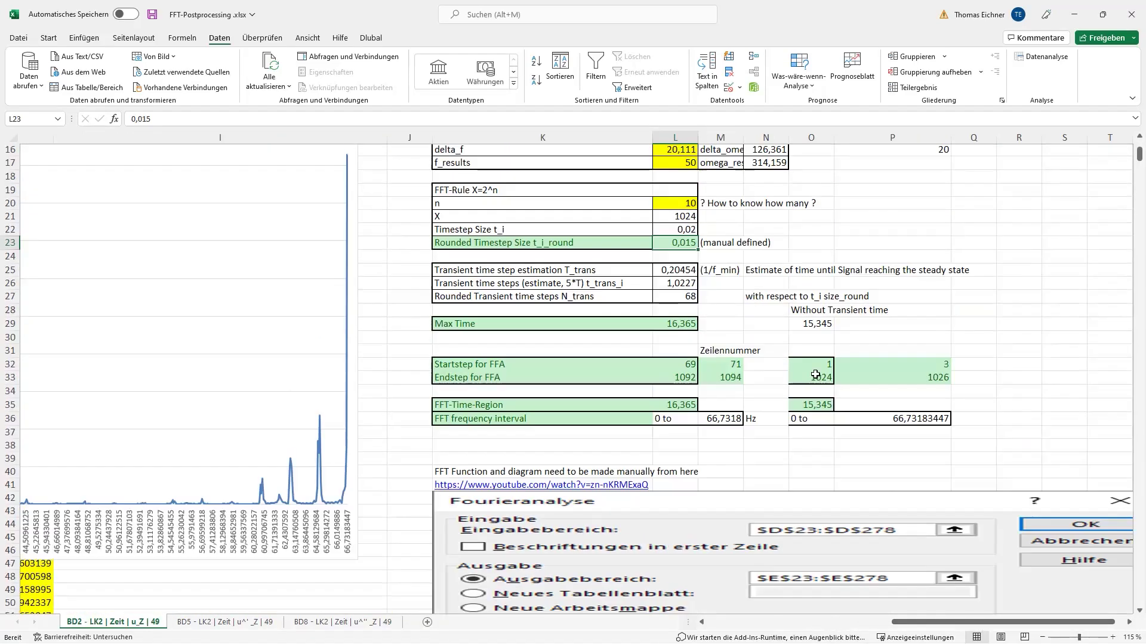
pyautogui.scroll(3, 815, 375)
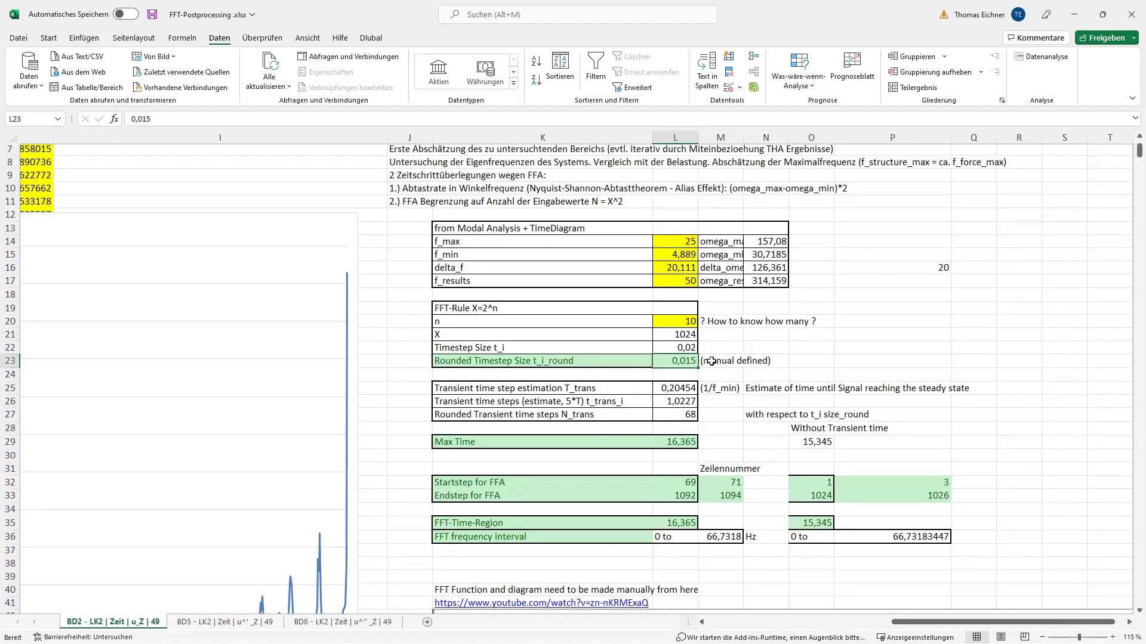
pyautogui.click(767, 362)
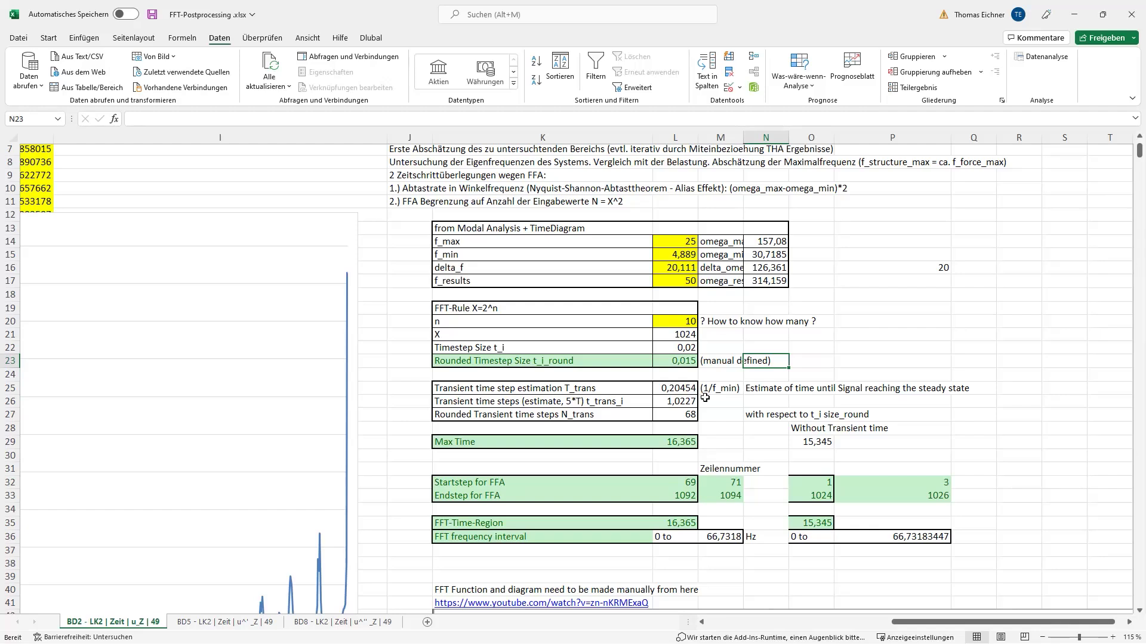
pyautogui.click(678, 363)
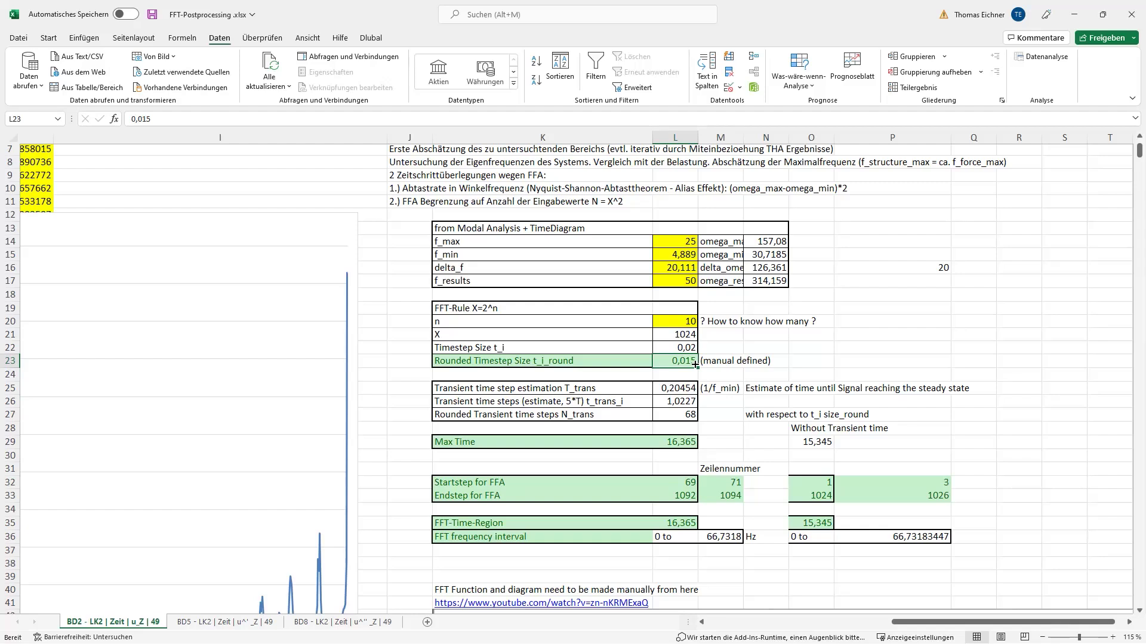
pyautogui.click(901, 374)
# Step: Examine the transient time step estimation T_trans, the five-period estimate and the rounded number of transient time steps
pyautogui.moveTo(675, 389); pyautogui.dragTo(675, 414)
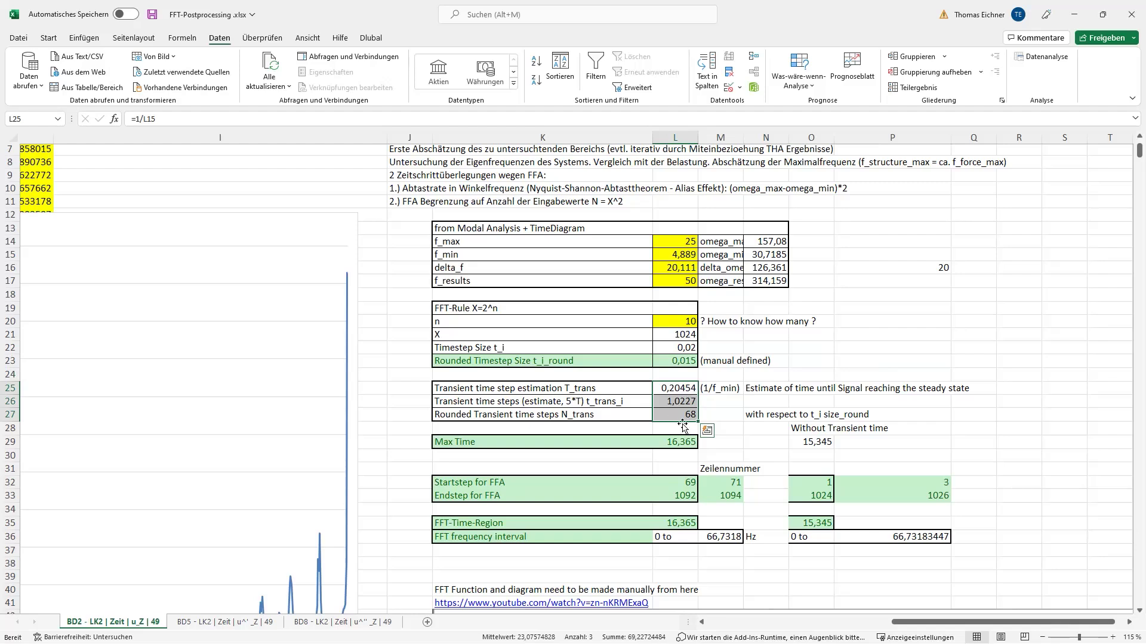
pyautogui.click(757, 364)
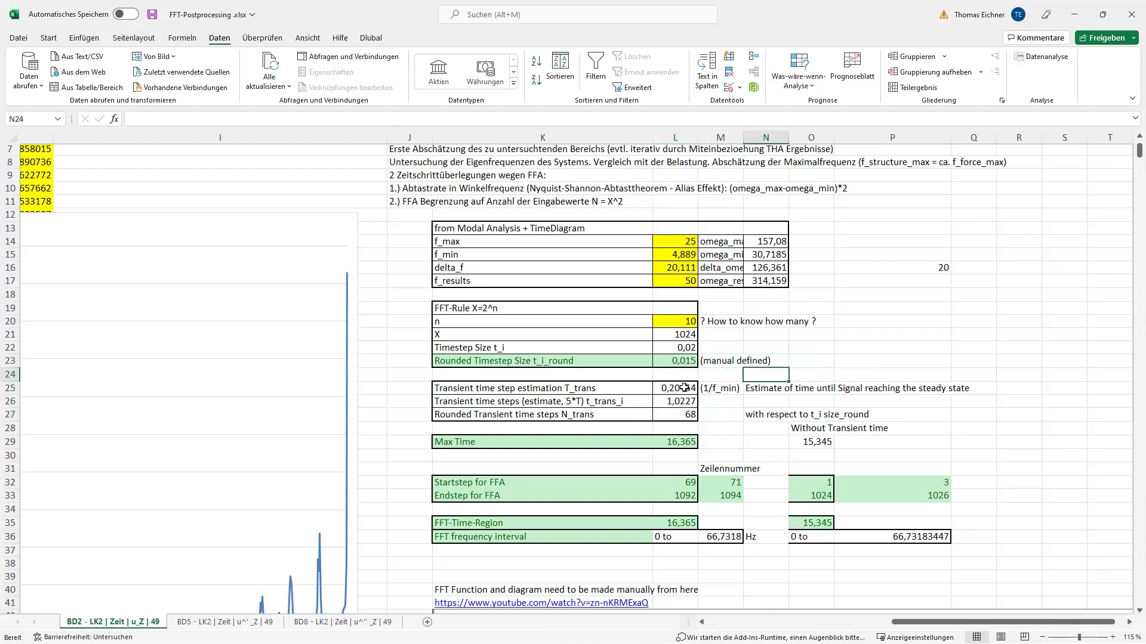
pyautogui.moveTo(672, 389); pyautogui.dragTo(671, 414)
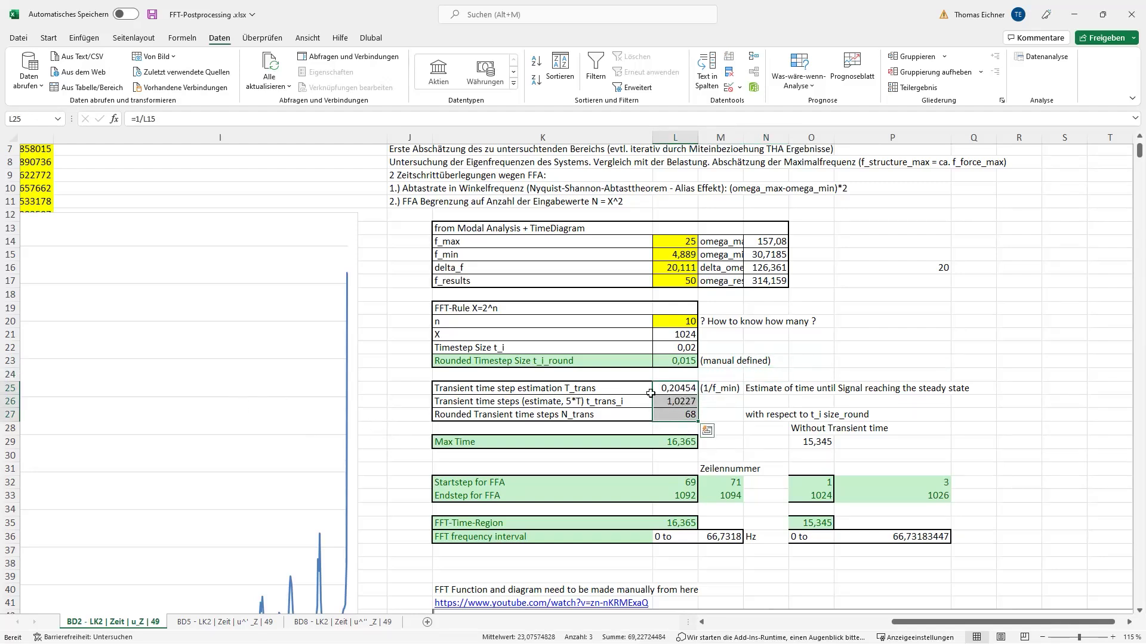
pyautogui.click(792, 361)
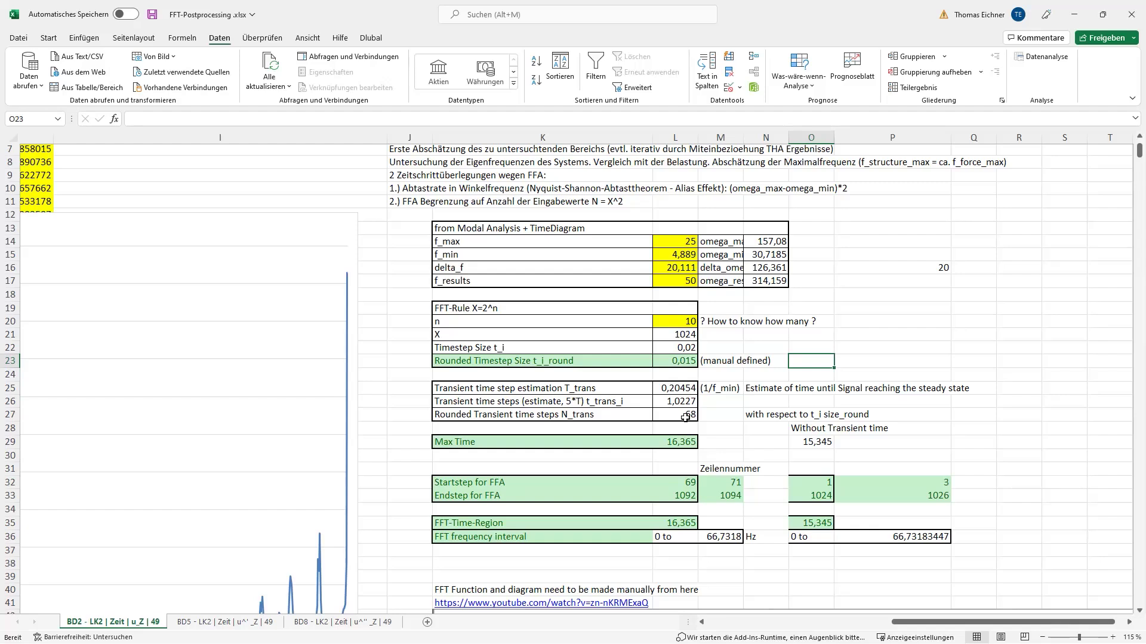
pyautogui.press('Right')
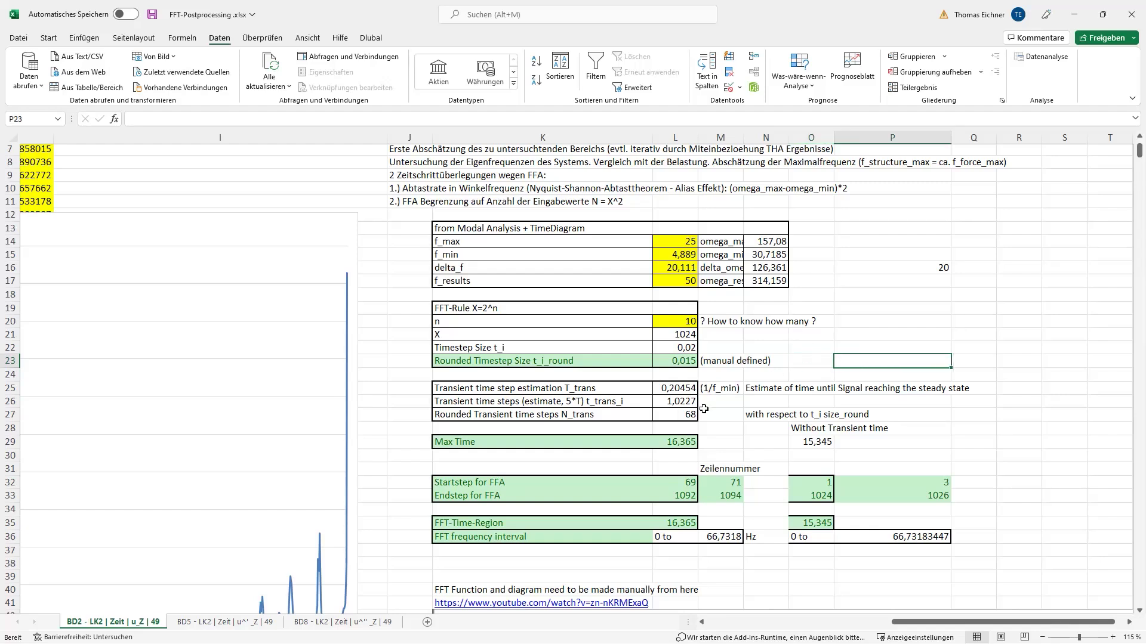
pyautogui.click(685, 392)
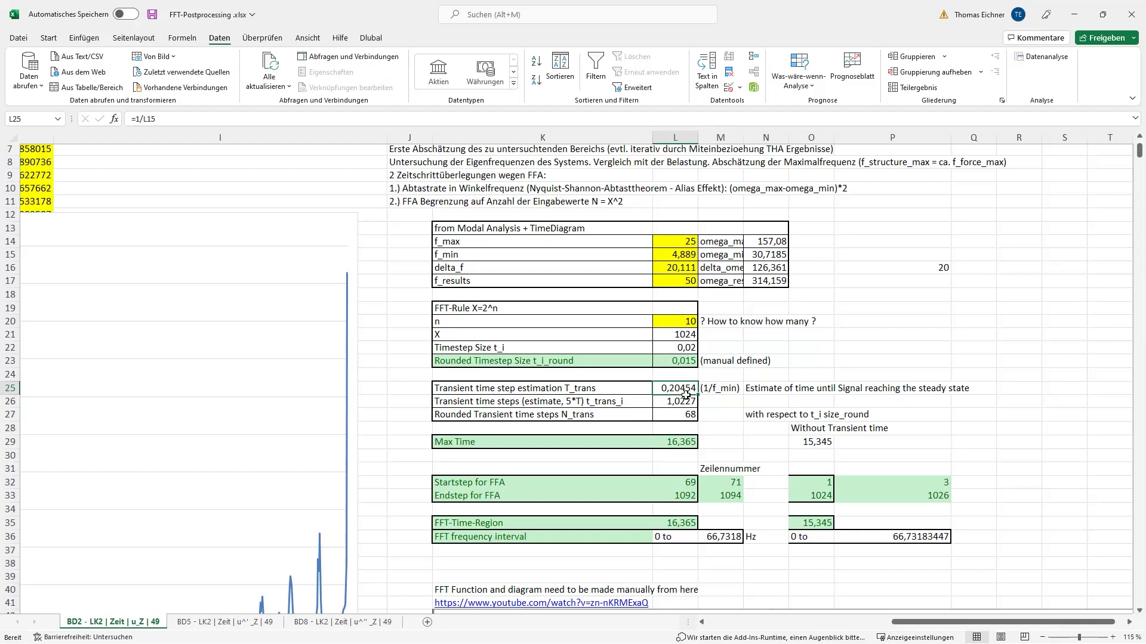
pyautogui.click(740, 413)
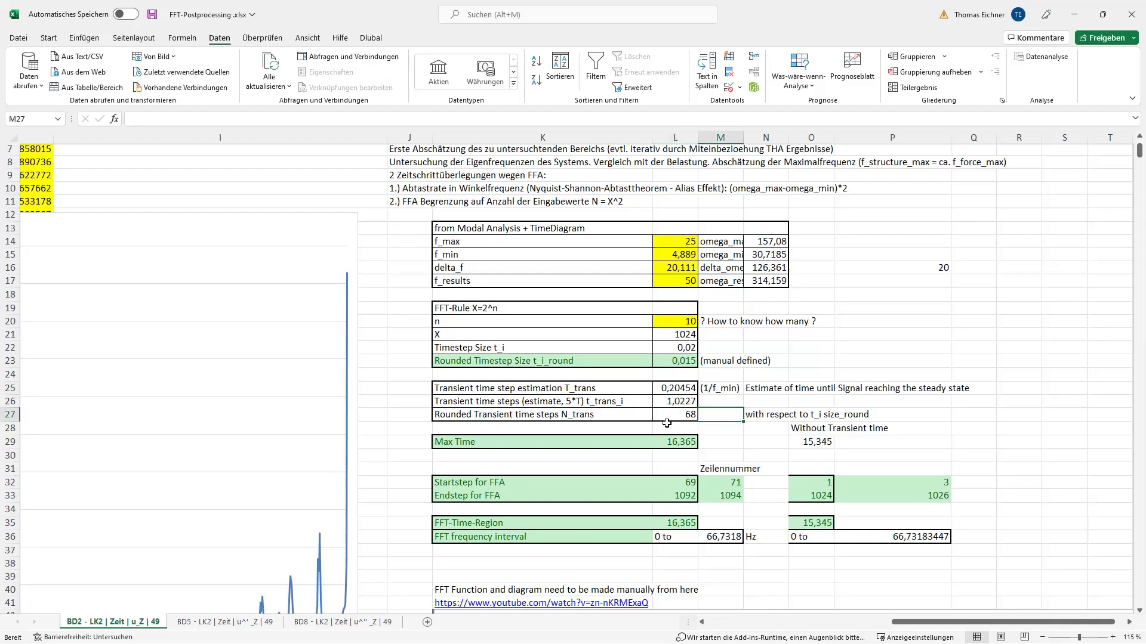
pyautogui.click(810, 374)
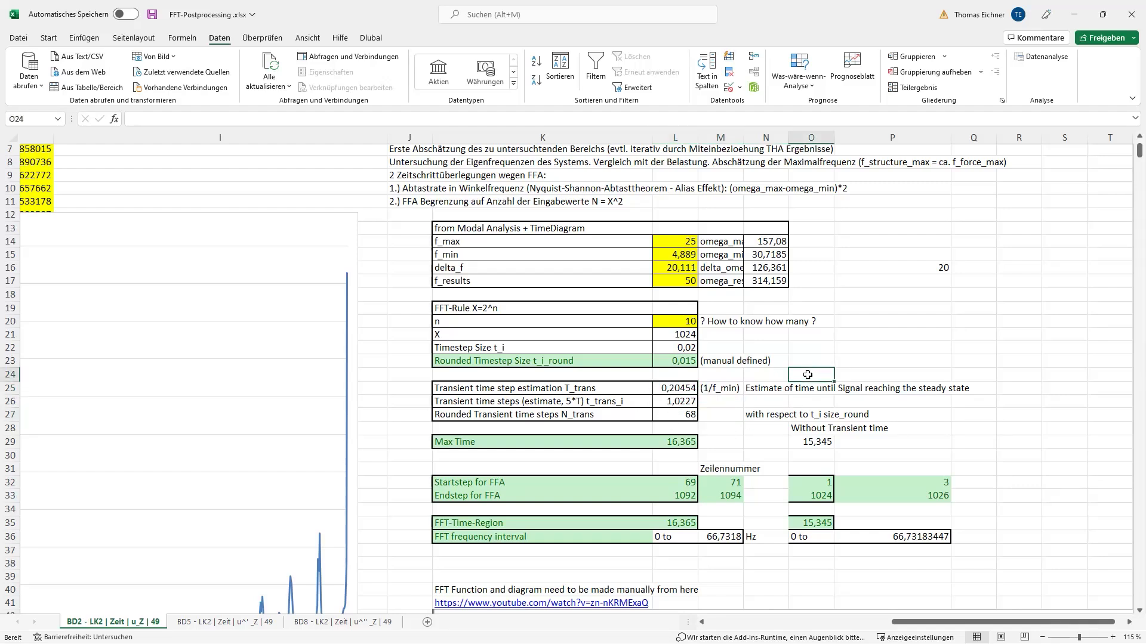
# Step: Examine the maximum time without transient time, its FFT frequency interval and the rounded time step size
pyautogui.click(810, 430)
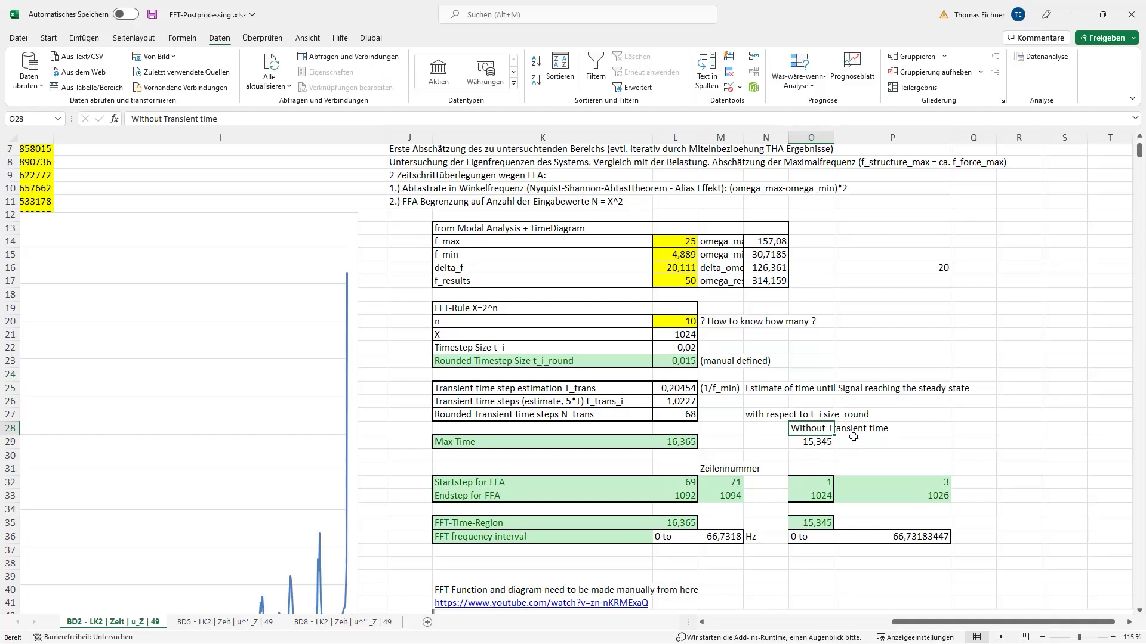
pyautogui.click(815, 447)
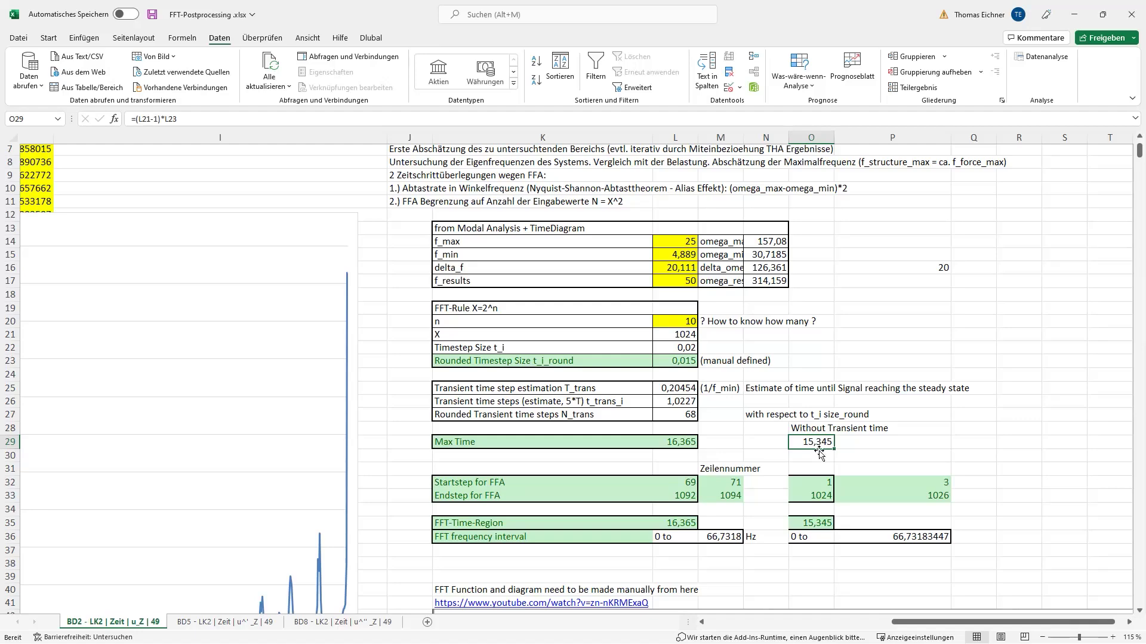
pyautogui.keyDown('ctrl'); pyautogui.scroll(-1, 815, 440); pyautogui.keyUp('ctrl')
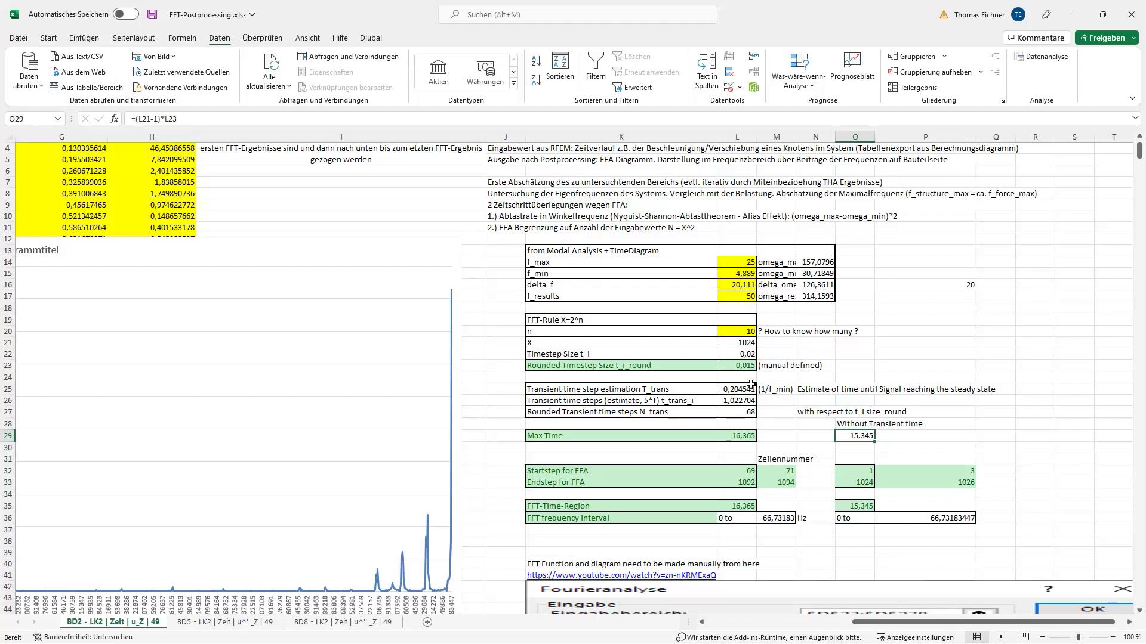
pyautogui.click(901, 514)
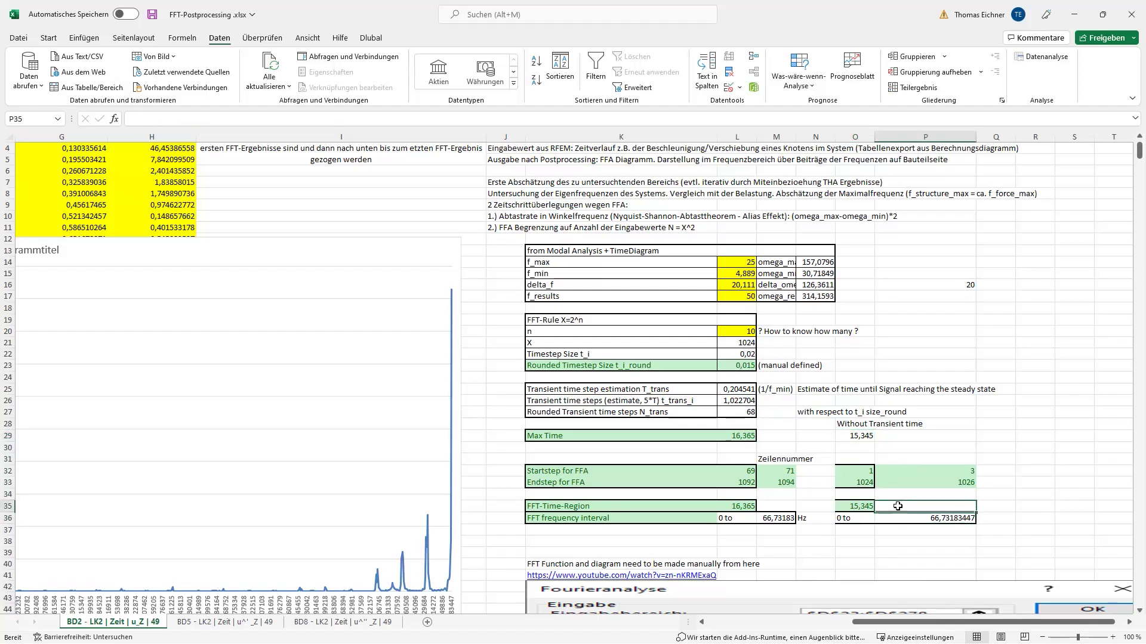
pyautogui.click(858, 518)
pyautogui.click(892, 519)
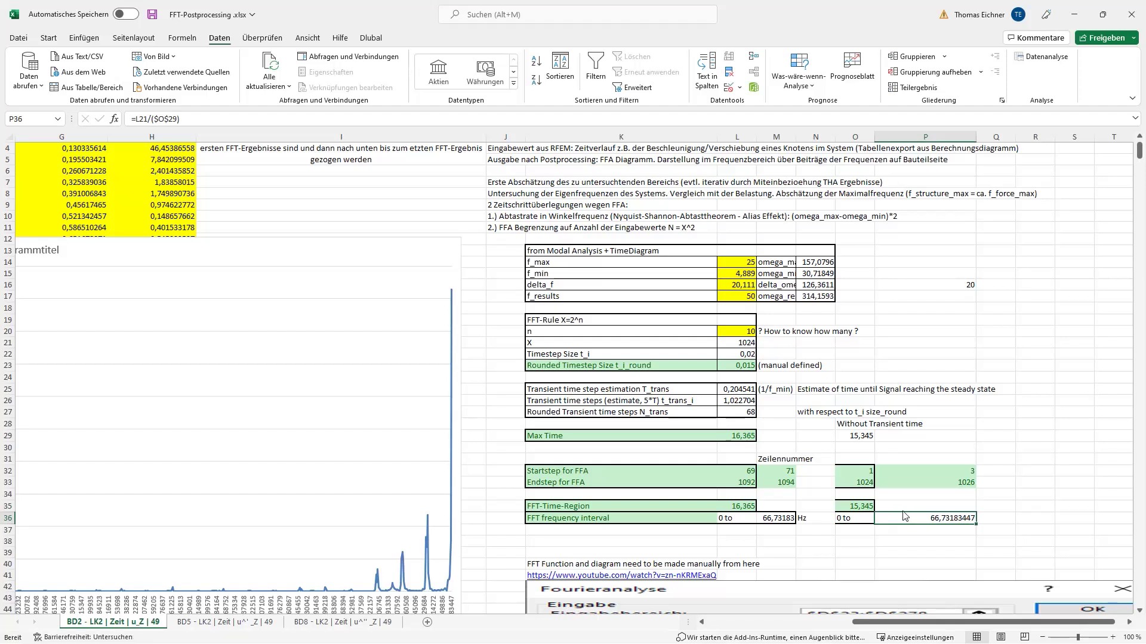
pyautogui.click(903, 508)
pyautogui.click(884, 519)
pyautogui.click(732, 365)
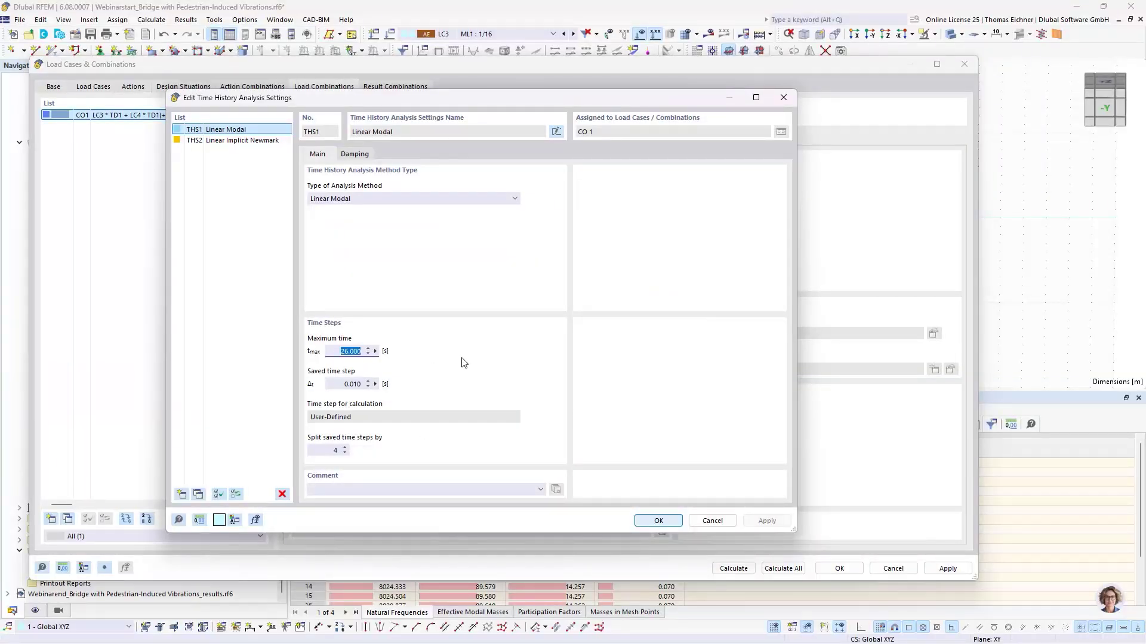
# Step: Back in RFEM, set THS1's maximum time to 15.345 s and saved time step to 0.015 s, and split the saved time steps by 3
pyautogui.write('15,345')
pyautogui.doubleClick(332, 388)
pyautogui.write('0')
pyautogui.doubleClick(331, 450)
pyautogui.click(342, 385)
pyautogui.moveTo(345, 384); pyautogui.dragTo(360, 384)
pyautogui.click(348, 451)
pyautogui.click(344, 383)
pyautogui.rightClick(345, 387)
pyautogui.click(370, 486)
pyautogui.click(356, 384)
# Step: Set the maximum time of THS2 to 15.345 s and its saved time step to 0.015 s, splitting the saved time steps by 3
pyautogui.click(246, 142)
pyautogui.click(228, 132)
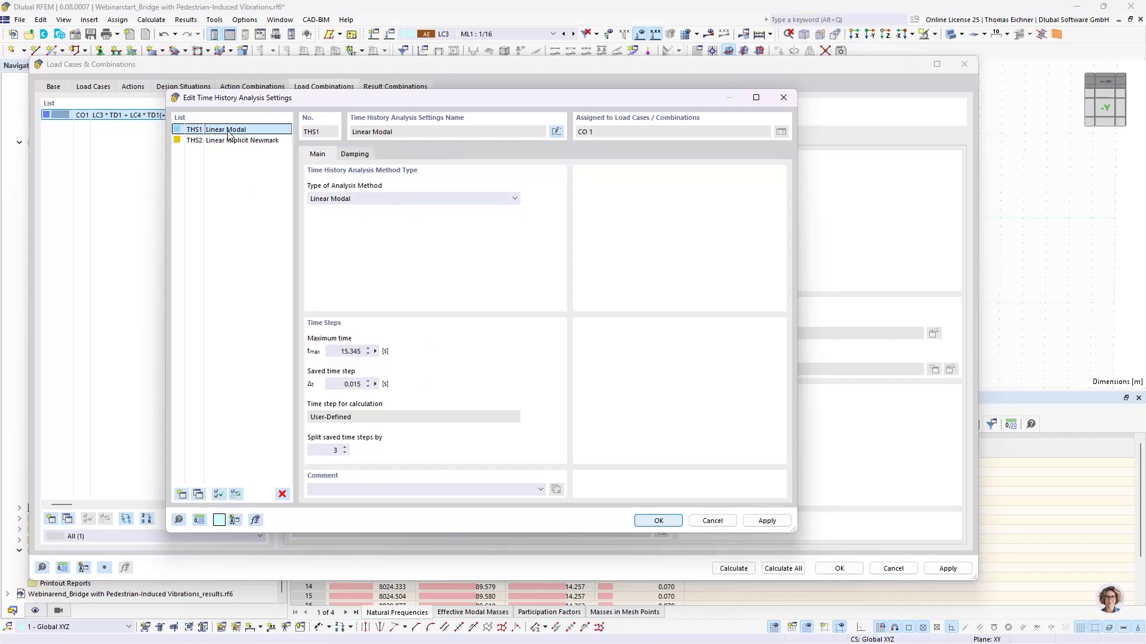
pyautogui.click(228, 140)
pyautogui.click(229, 135)
pyautogui.click(231, 141)
pyautogui.click(334, 351)
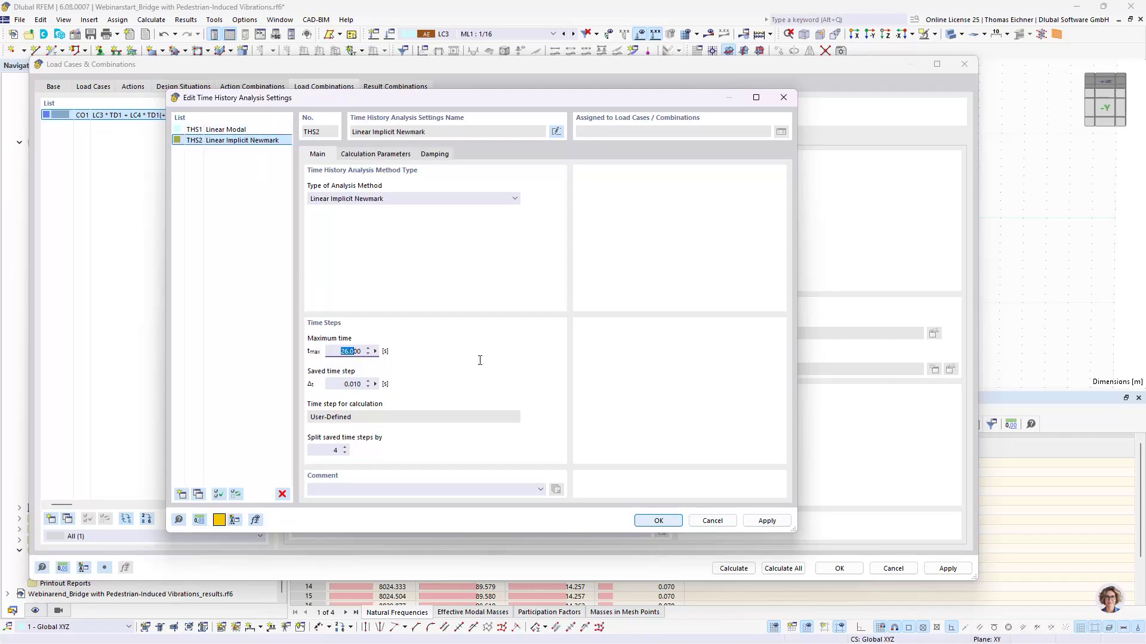
pyautogui.write('15,345')
pyautogui.press('Tab')
pyautogui.write('0,015')
pyautogui.click(318, 450)
pyautogui.write('3')
# Step: Duplicate THS2 as a new time history analysis setting, change its analysis method to Linear Modal, and compare it with THS1
pyautogui.click(203, 140)
pyautogui.click(199, 494)
pyautogui.click(375, 200)
pyautogui.click(370, 207)
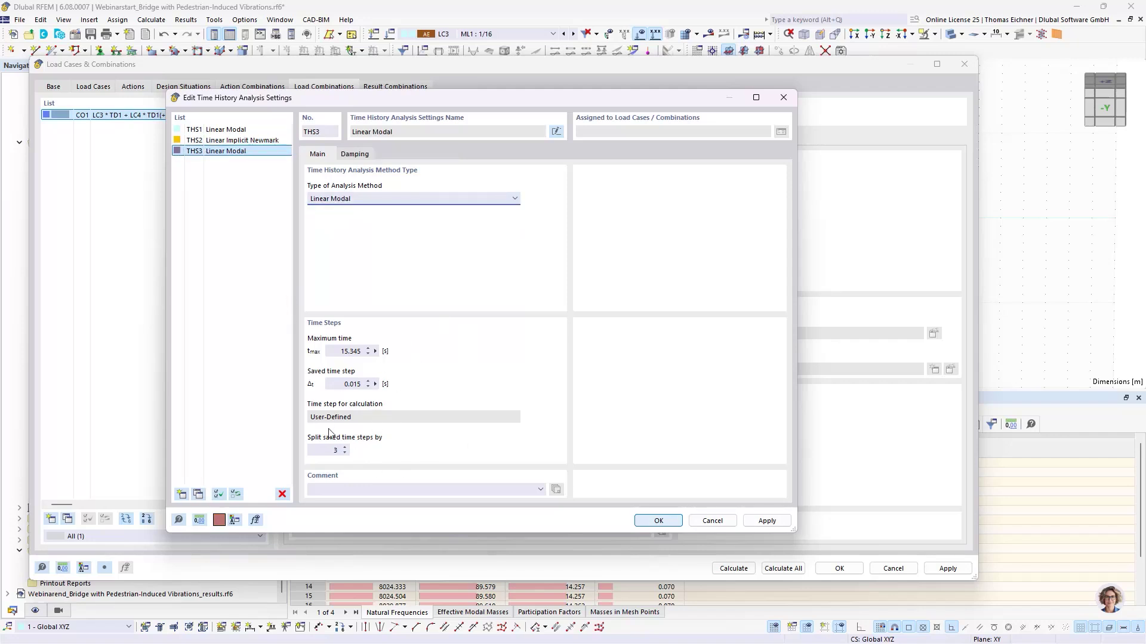
pyautogui.click(216, 129)
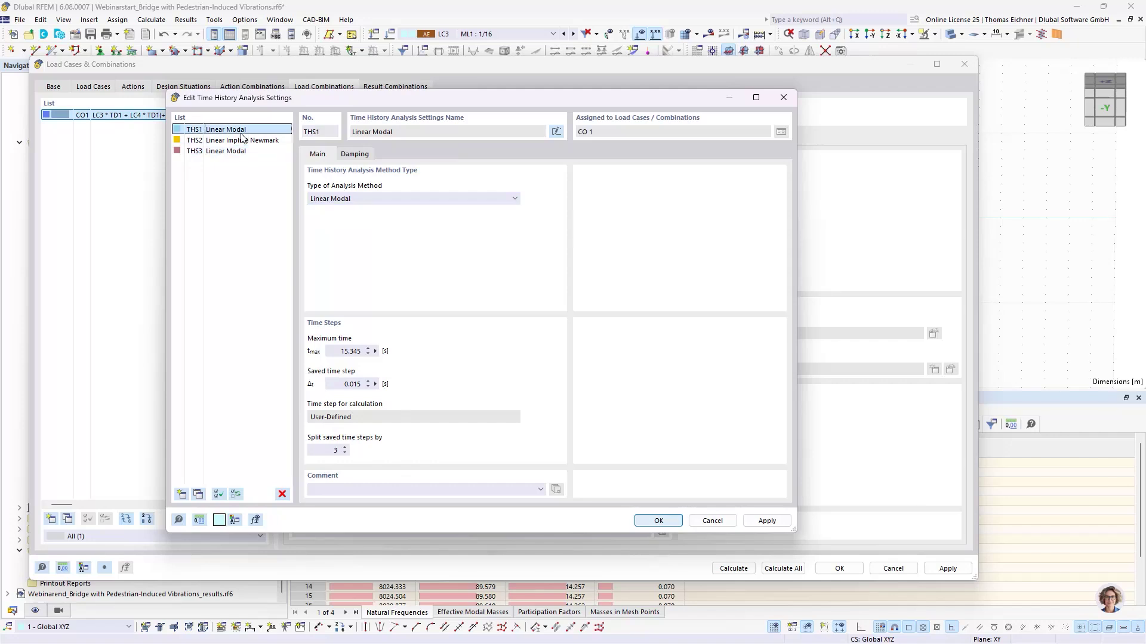
# Step: Delete the duplicated time history analysis settings THS3 - Linear Modal
pyautogui.click(211, 151)
pyautogui.click(281, 494)
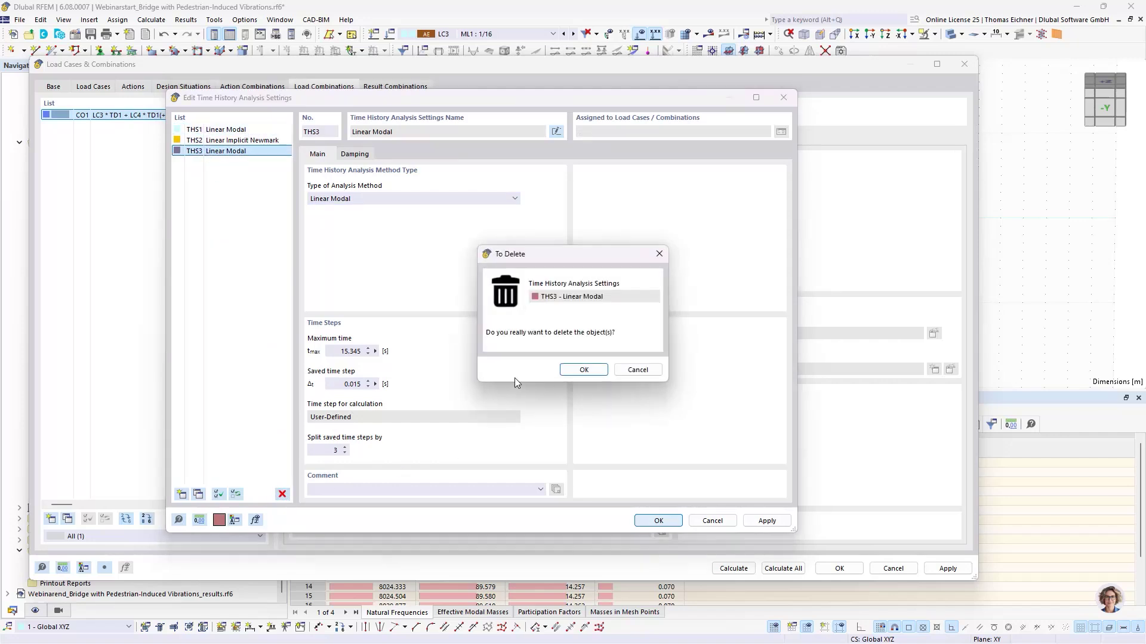
pyautogui.click(584, 370)
# Step: Confirm the time history analysis settings with THS1 - Linear Modal kept for CO1, and calculate all load cases and combinations
pyautogui.moveTo(573, 105); pyautogui.dragTo(556, 87)
pyautogui.click(639, 503)
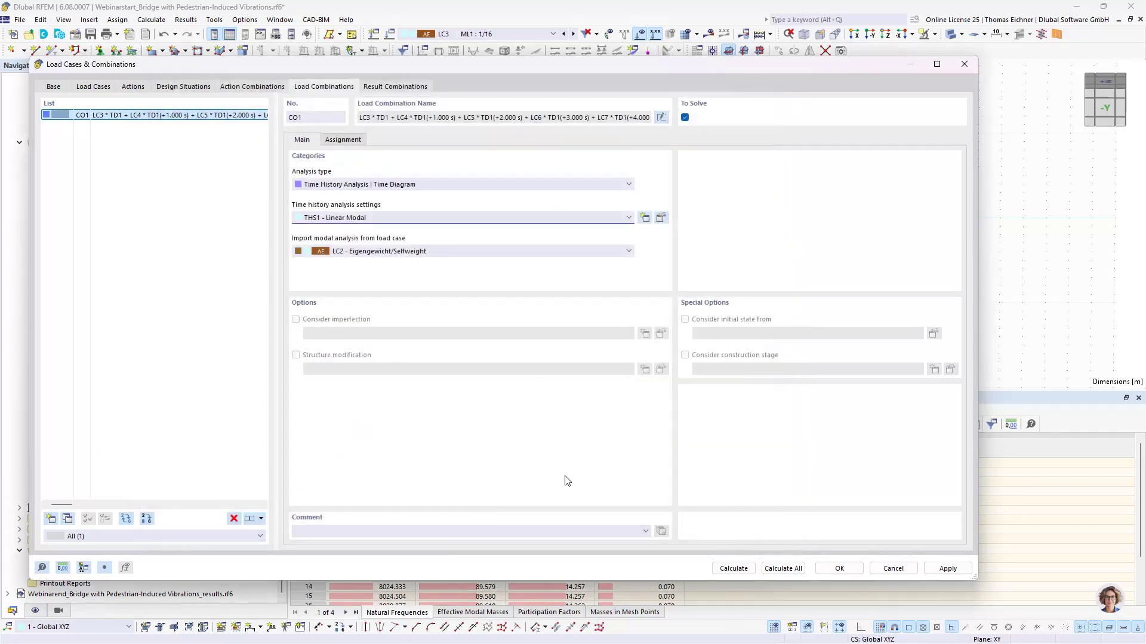
pyautogui.click(800, 571)
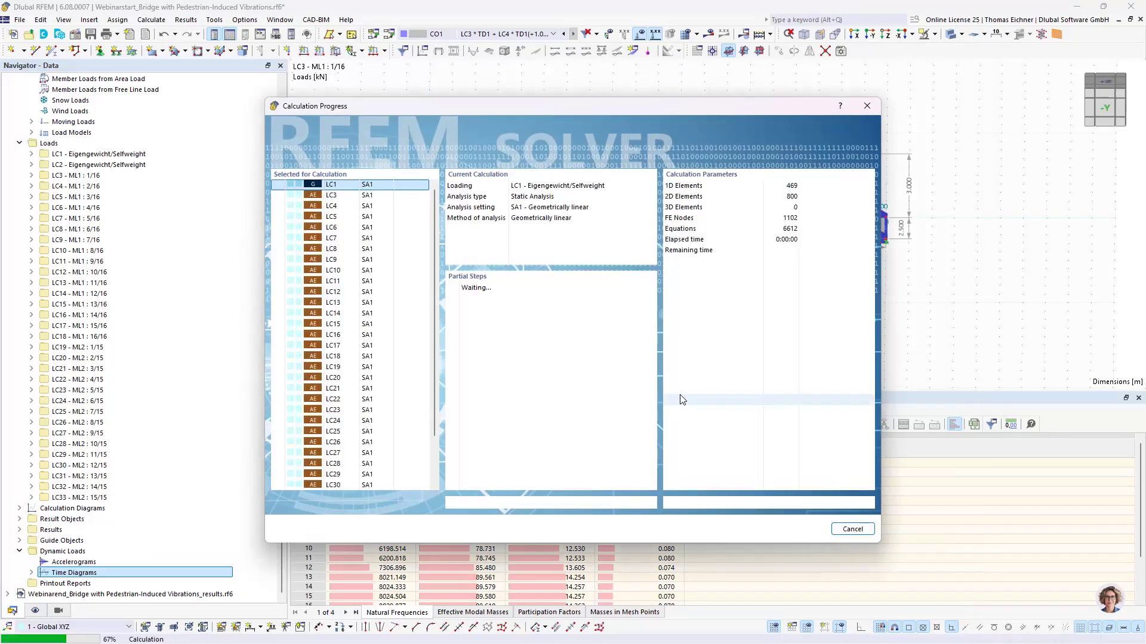
# Step: Cancel the running calculation of all load cases and load combination CO1
pyautogui.scroll(-2, 381, 425)
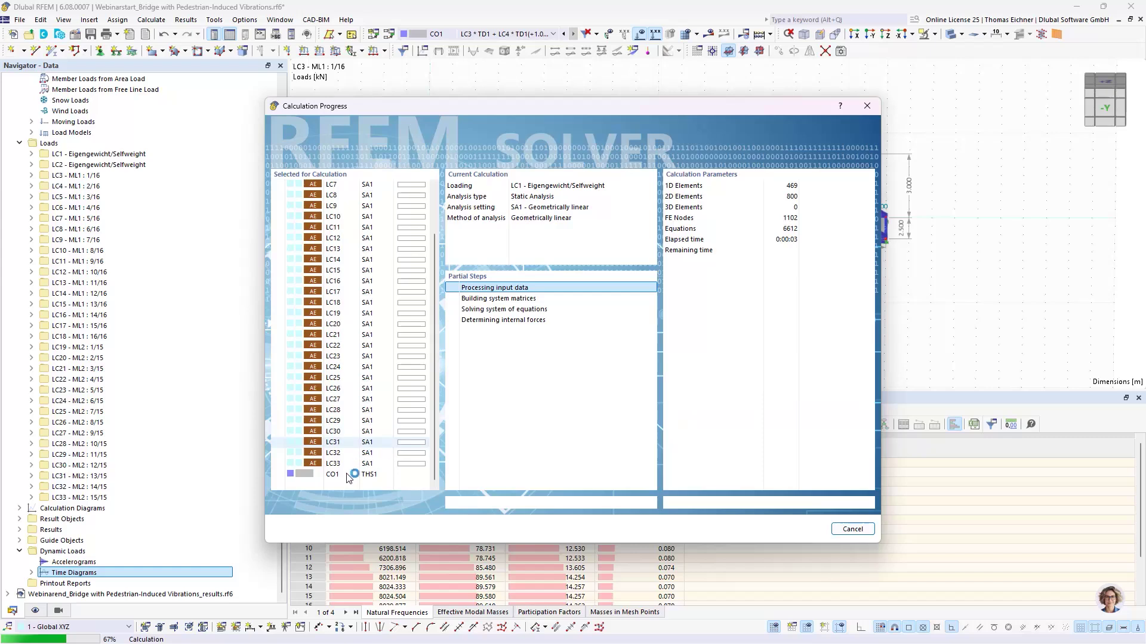
pyautogui.click(870, 531)
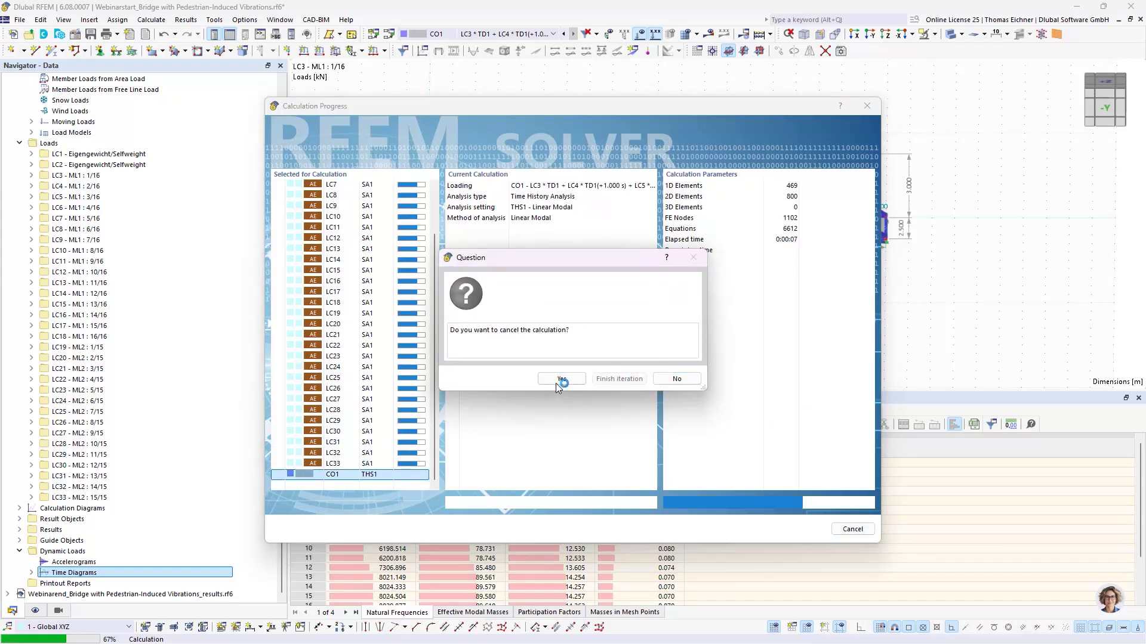
pyautogui.click(558, 381)
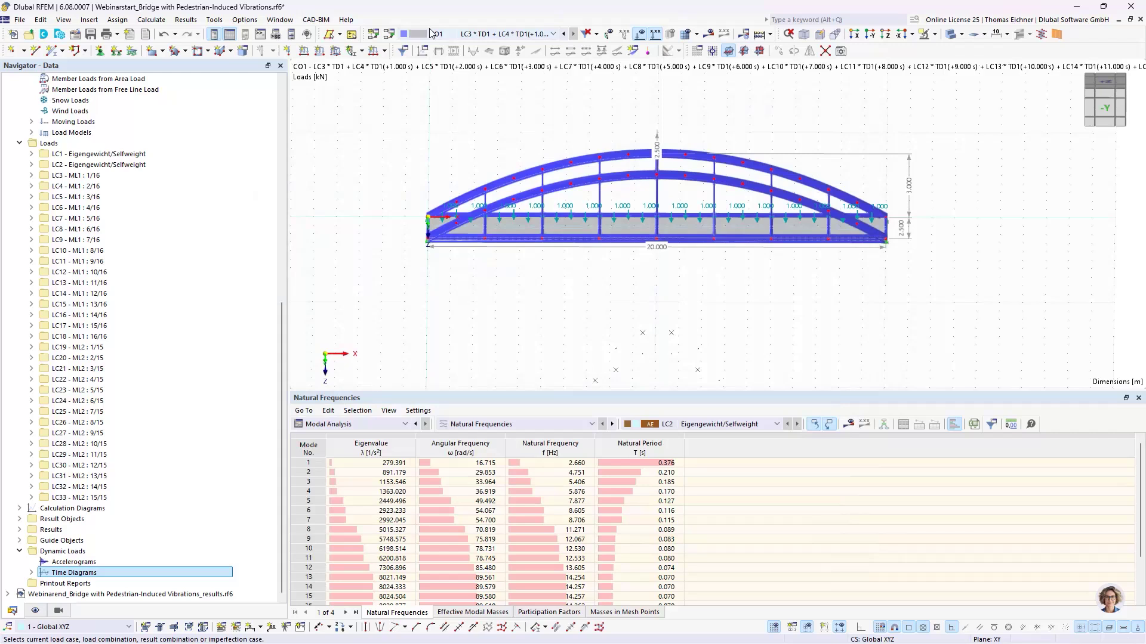
# Step: Reopen the load combination settings and give CO1 the user-defined name Linear Modal
pyautogui.click(388, 34)
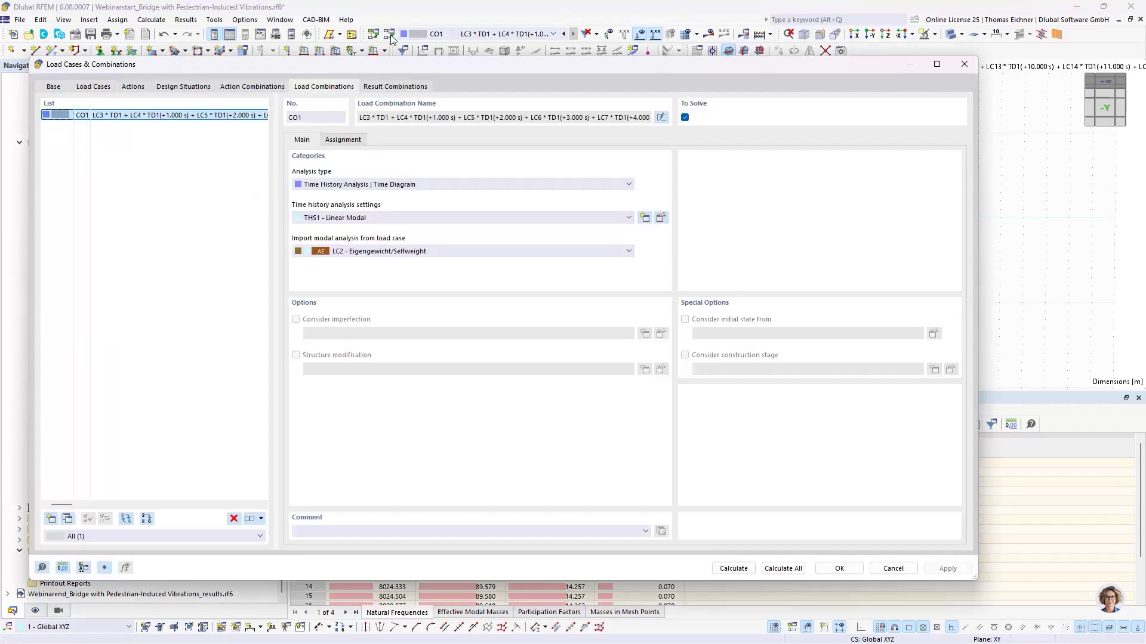
pyautogui.click(335, 217)
pyautogui.click(334, 217)
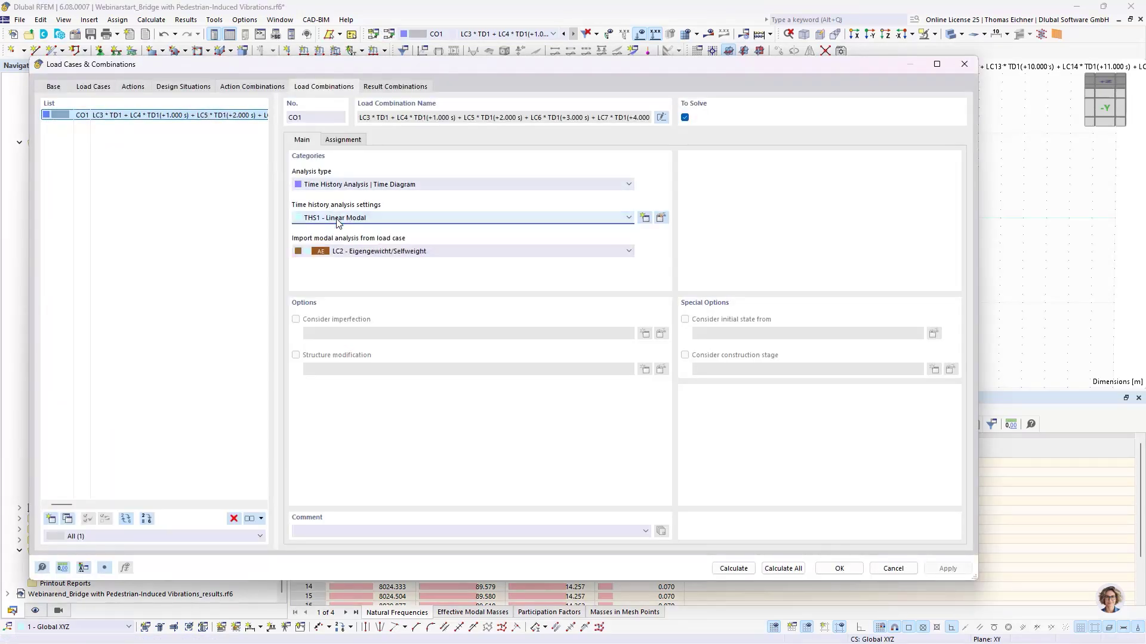
pyautogui.click(660, 117)
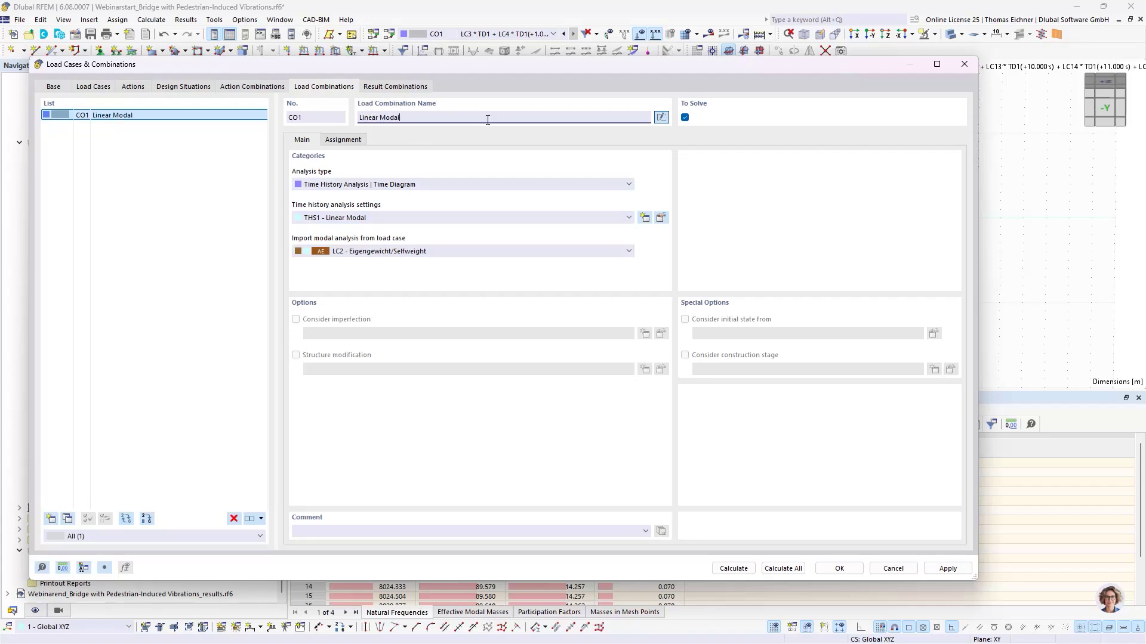
pyautogui.click(111, 119)
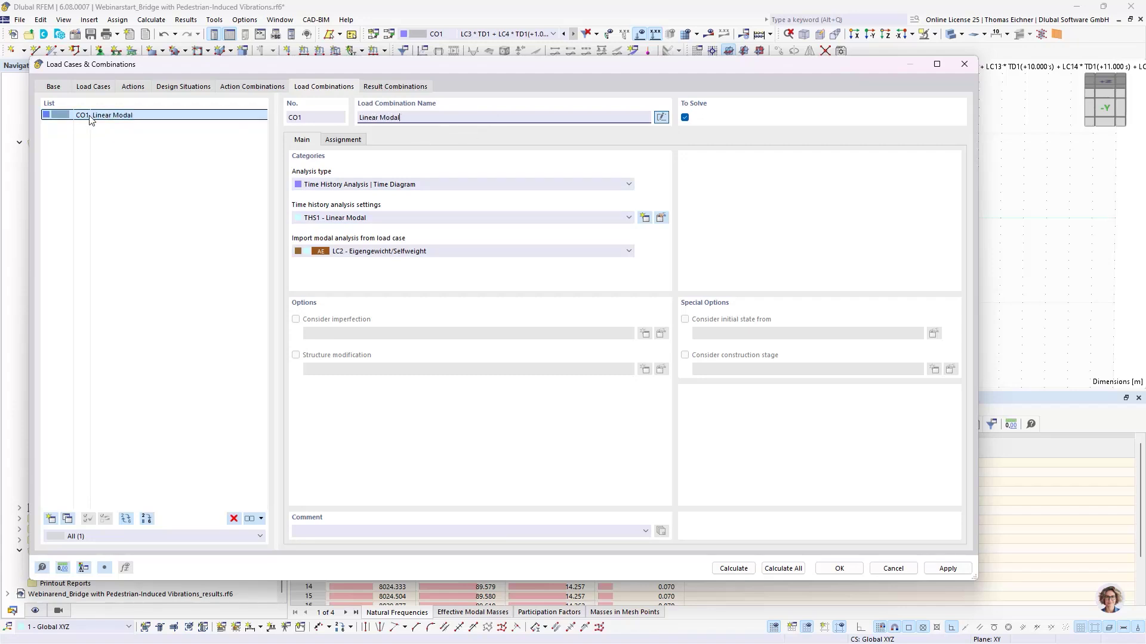
# Step: Duplicate CO1 as a second load combination named Newmark and assign it the THS2 - Linear Implicit Newmark settings
pyautogui.click(68, 520)
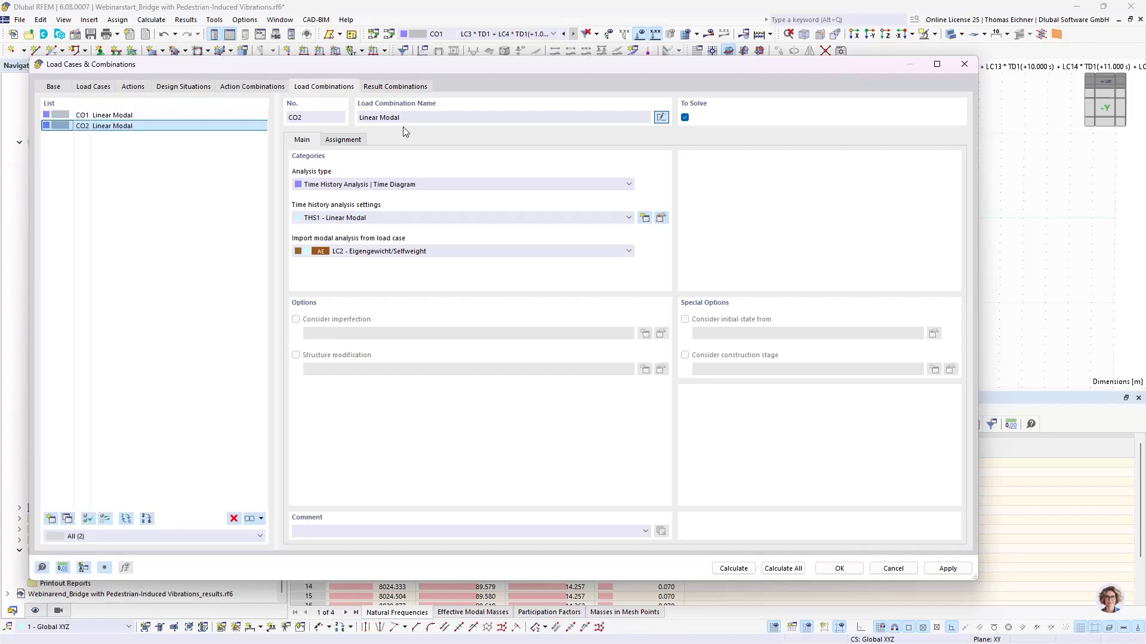
pyautogui.moveTo(401, 117); pyautogui.dragTo(319, 117)
pyautogui.write('Newmark')
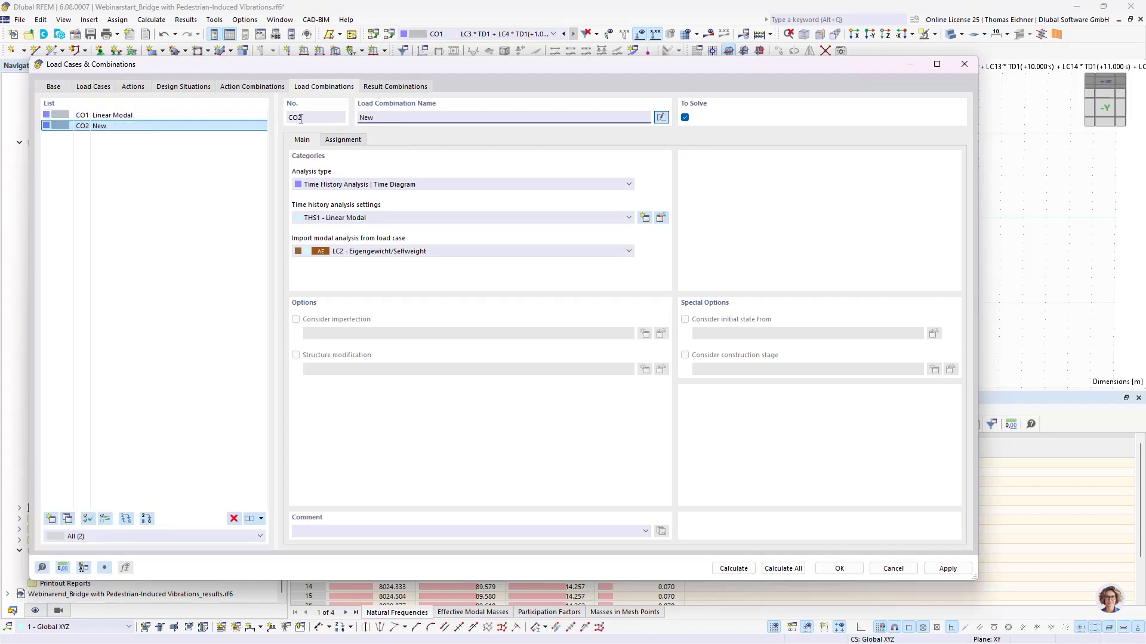
pyautogui.click(385, 220)
pyautogui.click(394, 235)
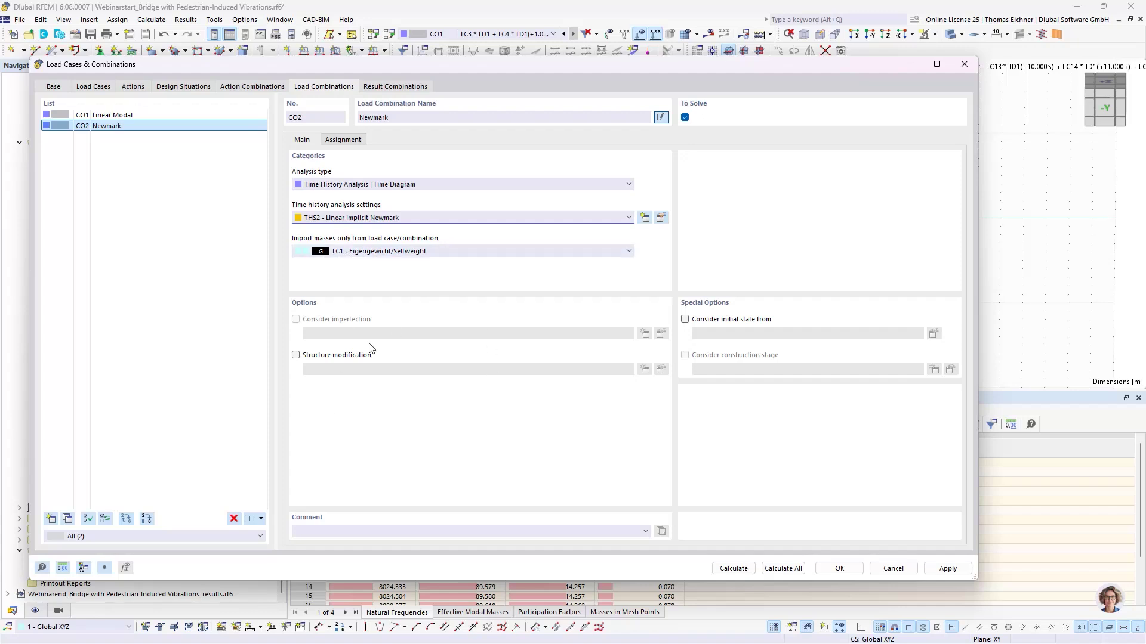
# Step: Consider the initial state from LC1 - Eigengewicht/Selfweight for CO2, checking the available initial state types and keeping Final State
pyautogui.click(685, 320)
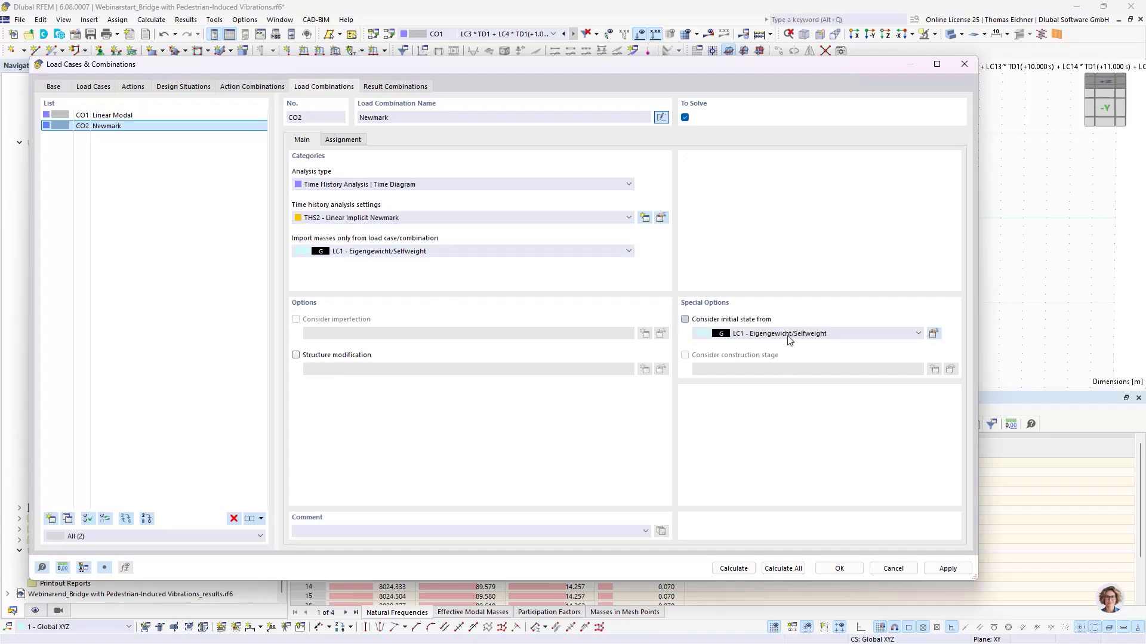
pyautogui.click(934, 333)
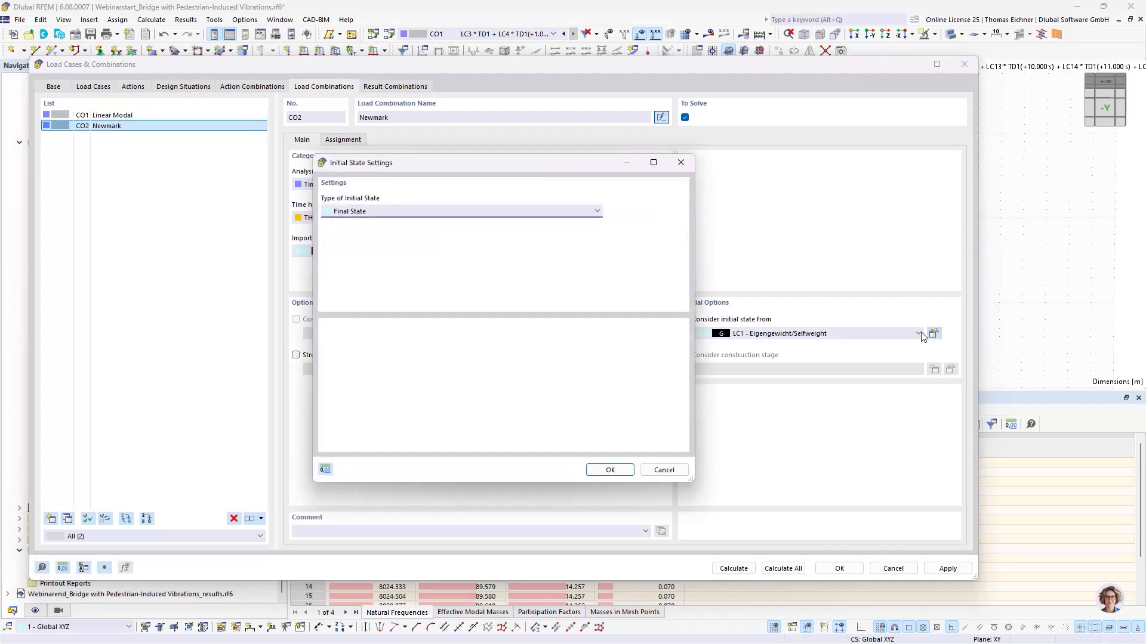
pyautogui.click(483, 216)
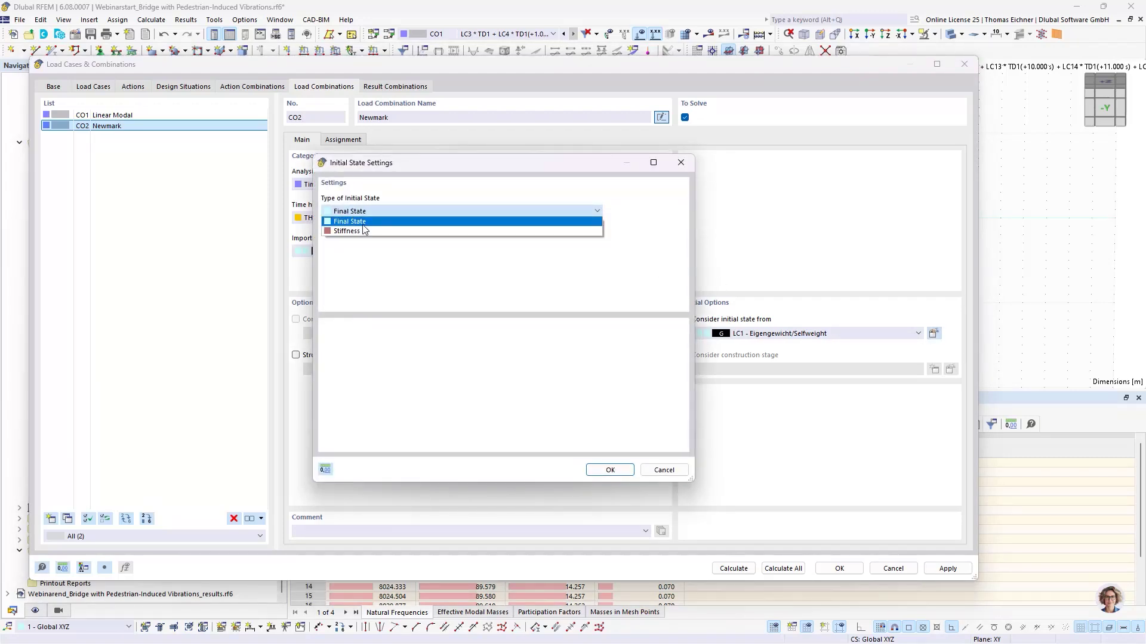
pyautogui.click(676, 166)
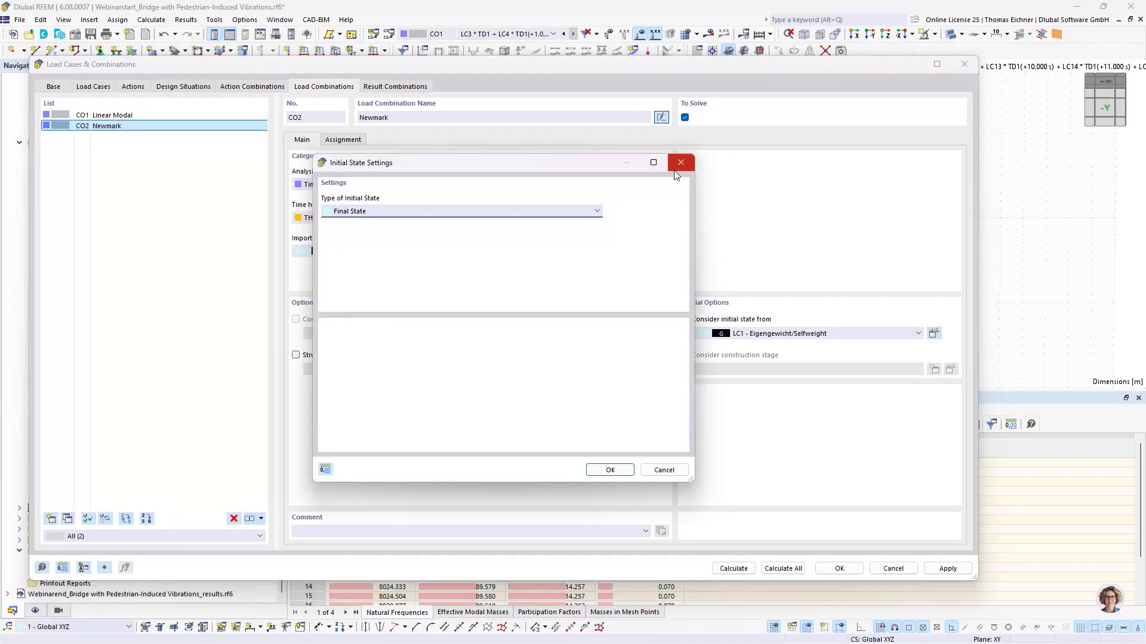
pyautogui.click(682, 163)
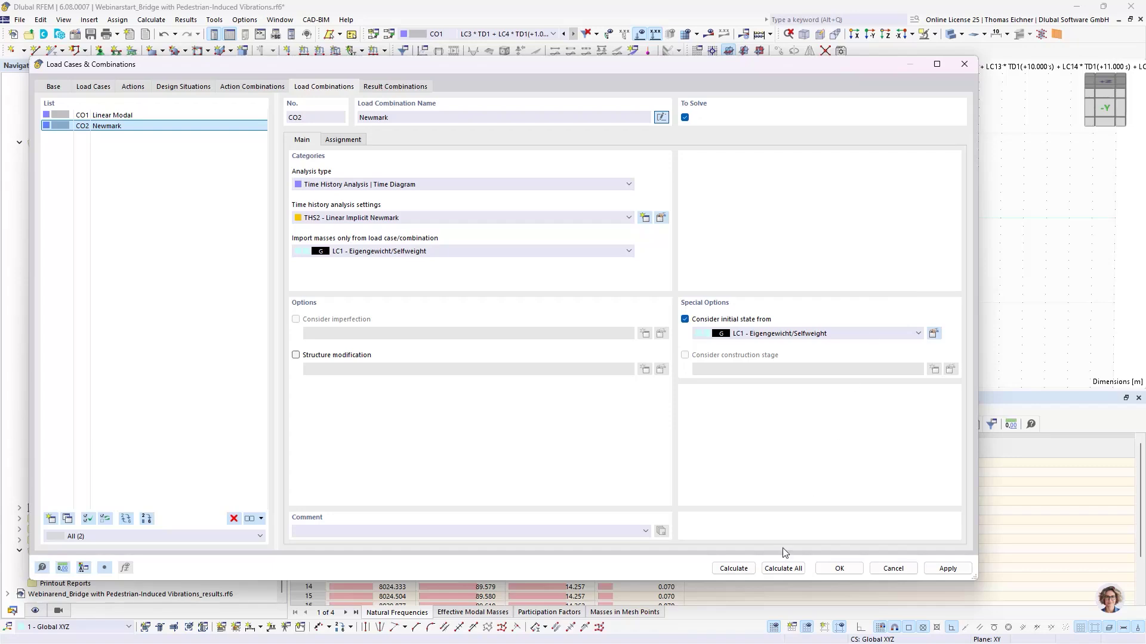
# Step: Apply the load combinations by calculating all load cases and combinations, and cancel the run during CO2
pyautogui.click(791, 573)
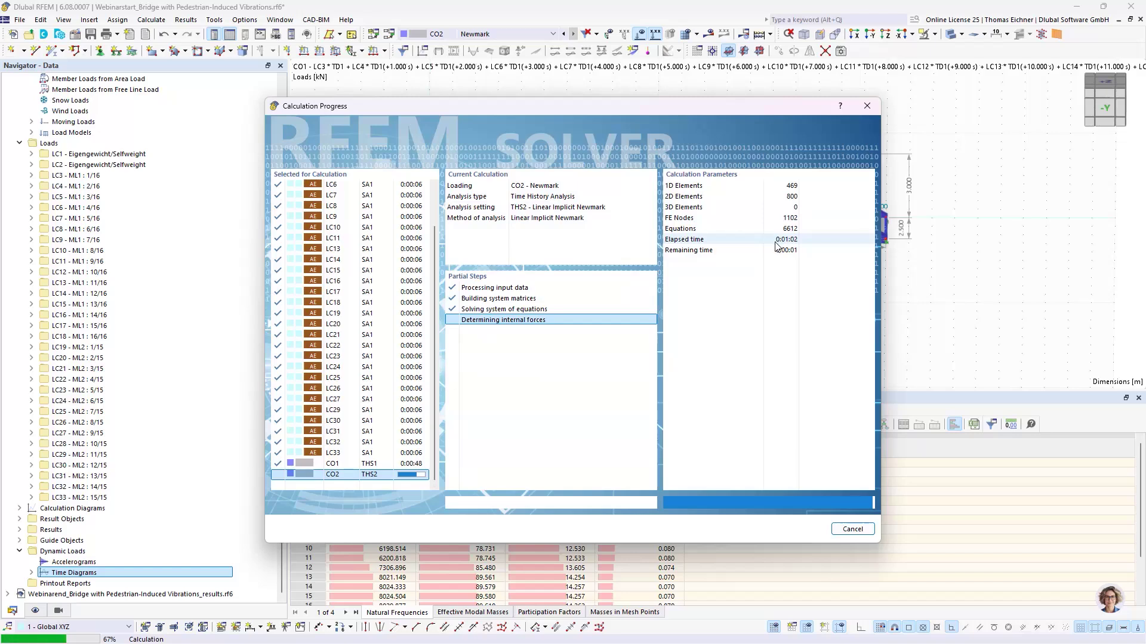
pyautogui.click(847, 530)
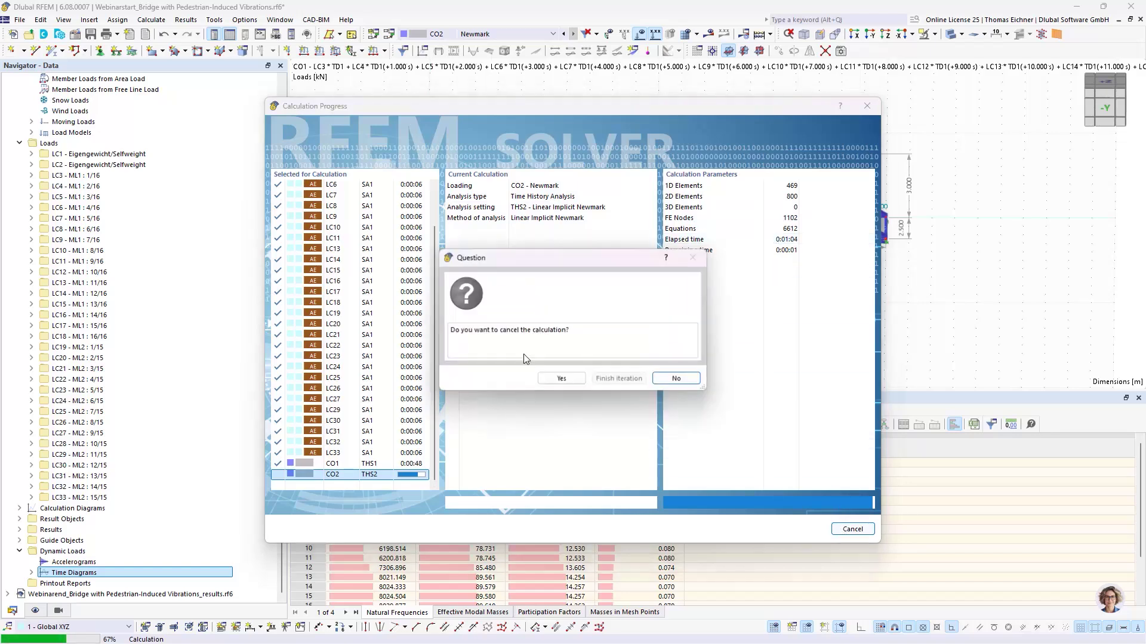
pyautogui.click(574, 383)
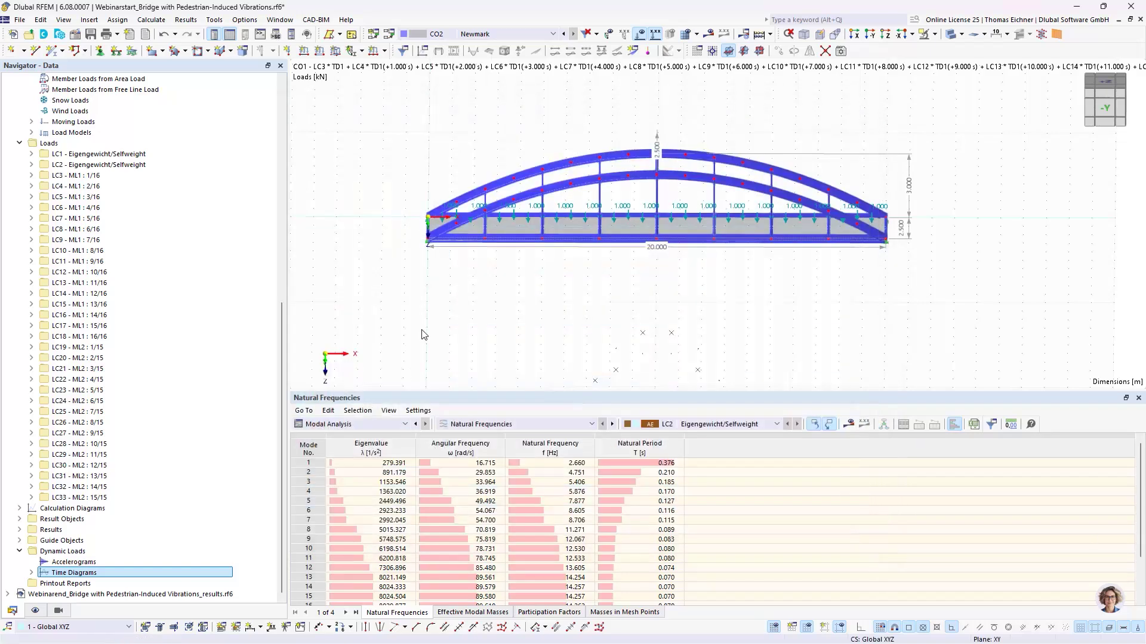
# Step: Activate the already calculated model Webinarend_Bridge with Pedestrian-Induced Vibrations_results.rf6
pyautogui.scroll(12, 182, 329)
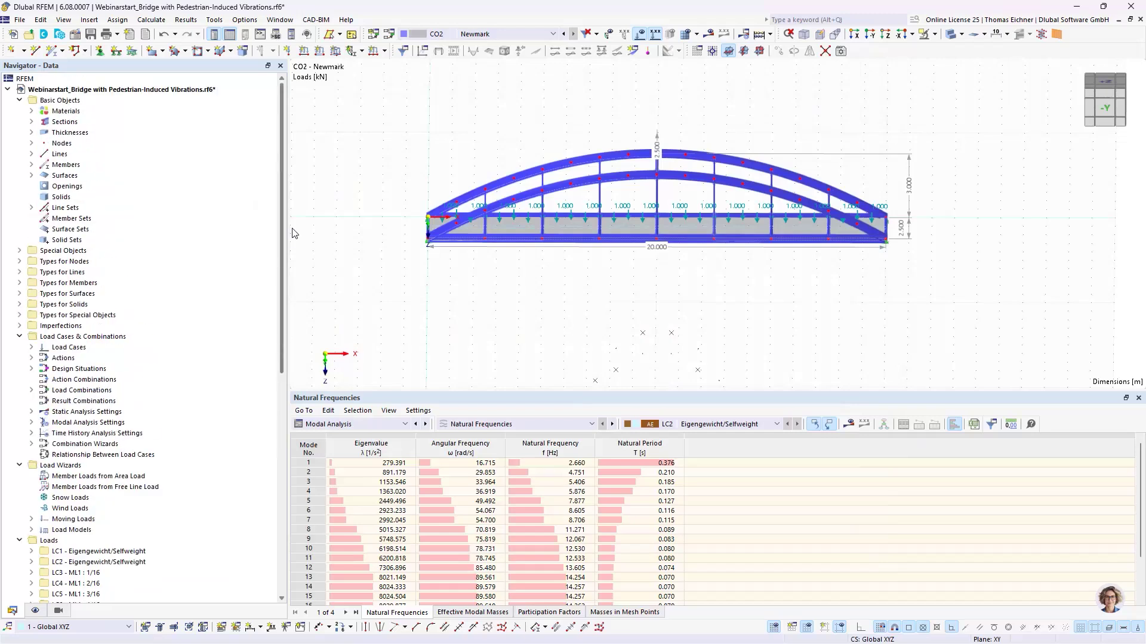
pyautogui.click(8, 89)
pyautogui.click(55, 101)
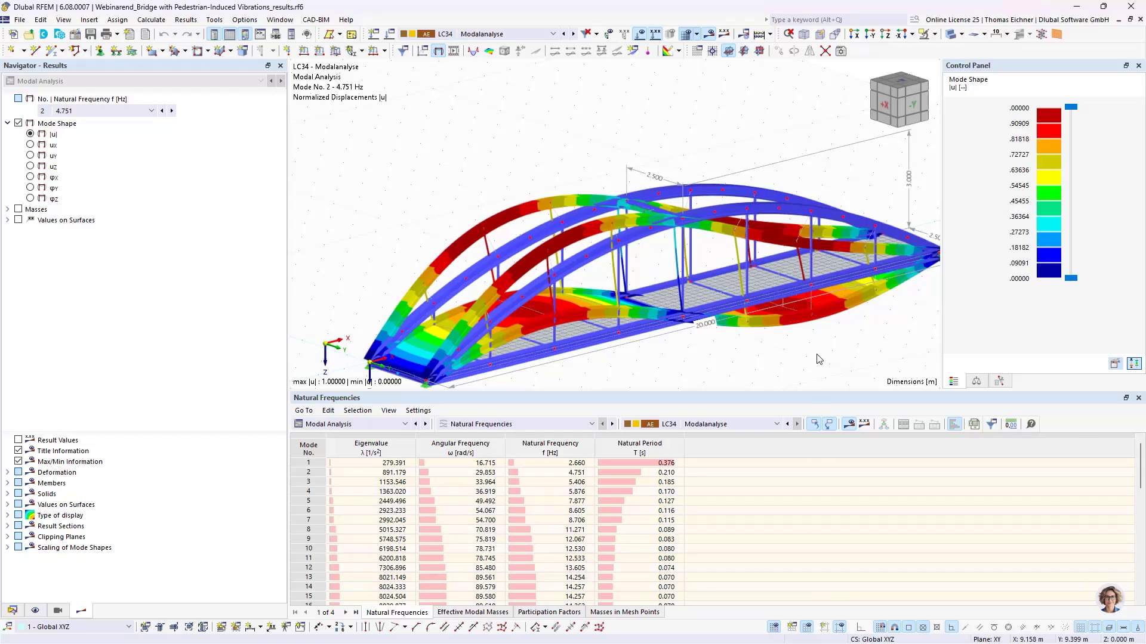
# Step: Switch the displayed results from modal analysis to the time history analysis of CO2 - THA: Newmark
pyautogui.keyDown('ctrl'); pyautogui.moveTo(818, 361); pyautogui.dragTo(703, 350, button='middle'); pyautogui.keyUp('ctrl')
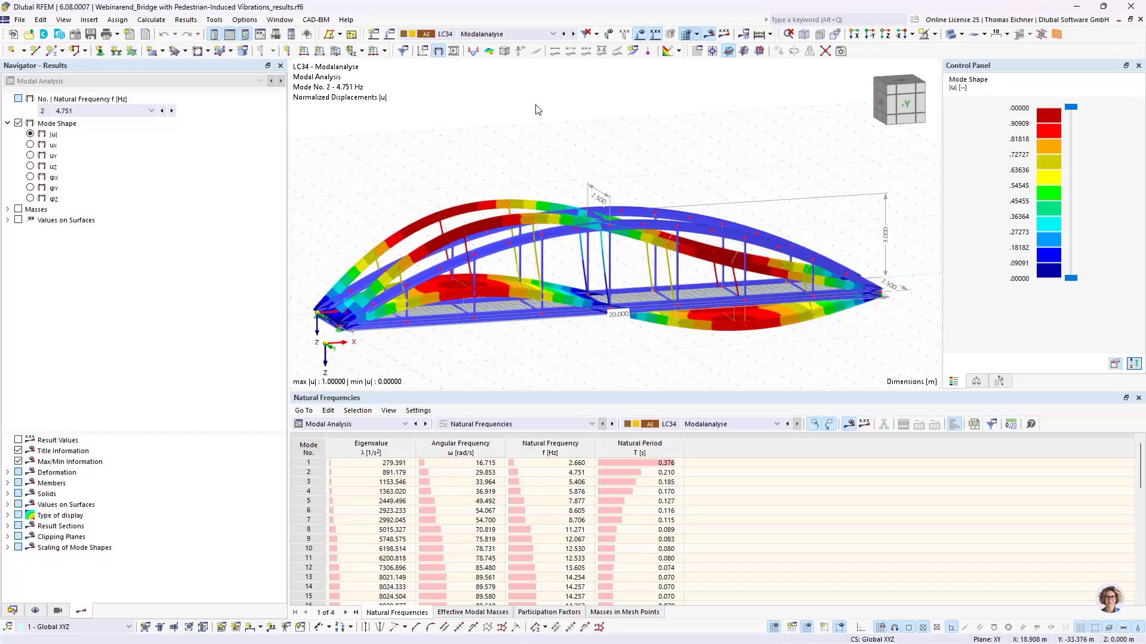
pyautogui.scroll(-2, 524, 120)
pyautogui.moveTo(509, 125); pyautogui.dragTo(529, 135, button='middle')
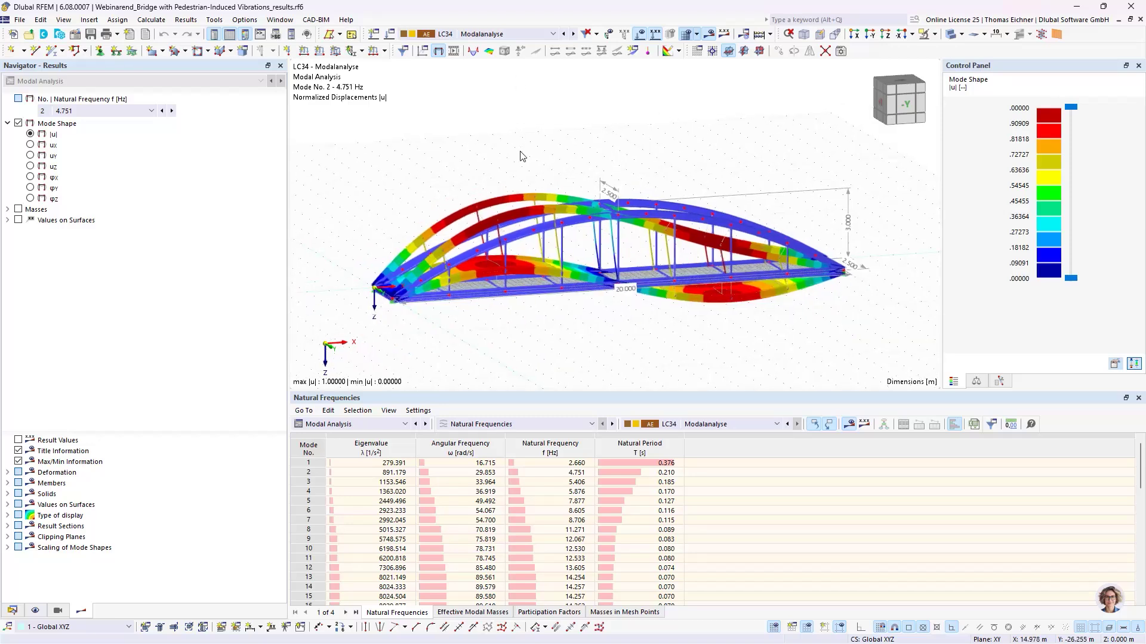
pyautogui.click(12, 610)
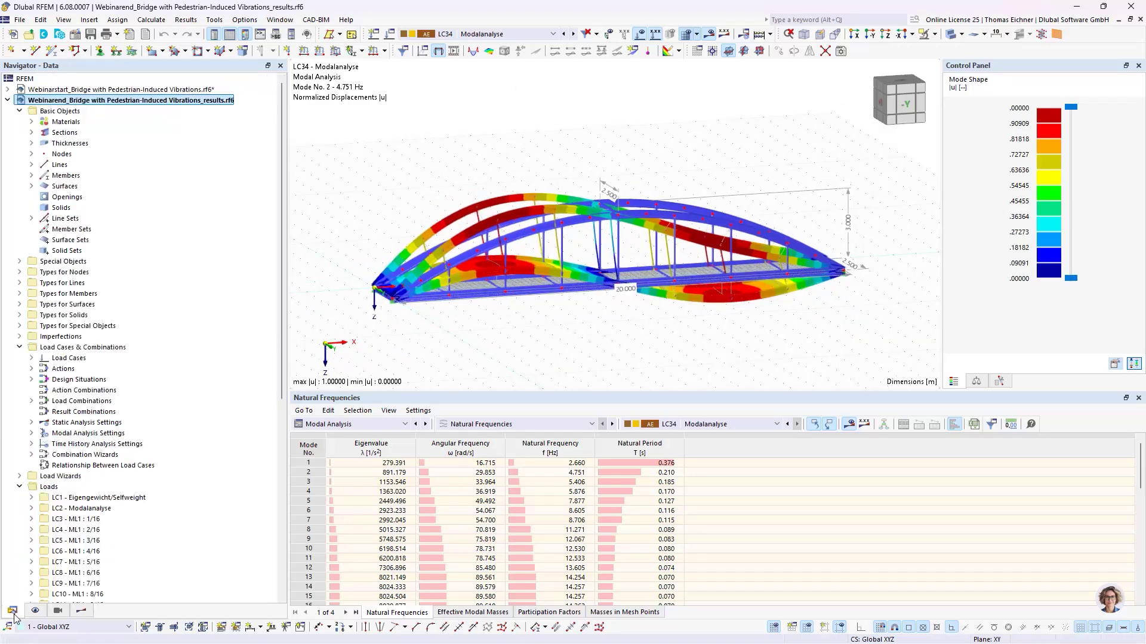
pyautogui.scroll(-8, 99, 434)
pyautogui.scroll(10, 99, 437)
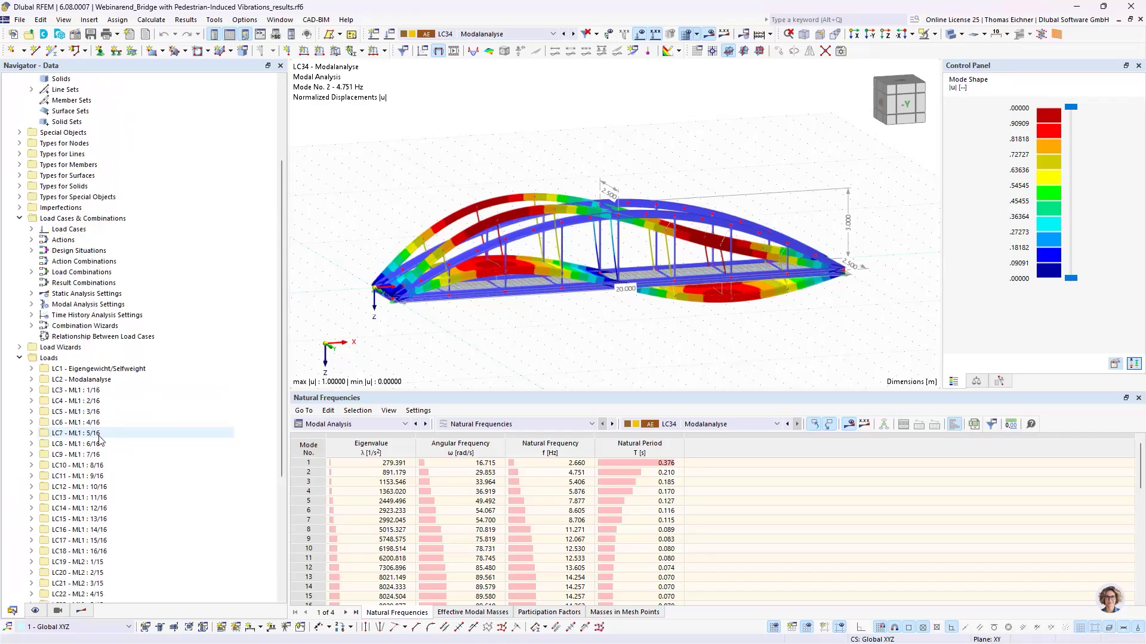
pyautogui.scroll(-10, 99, 436)
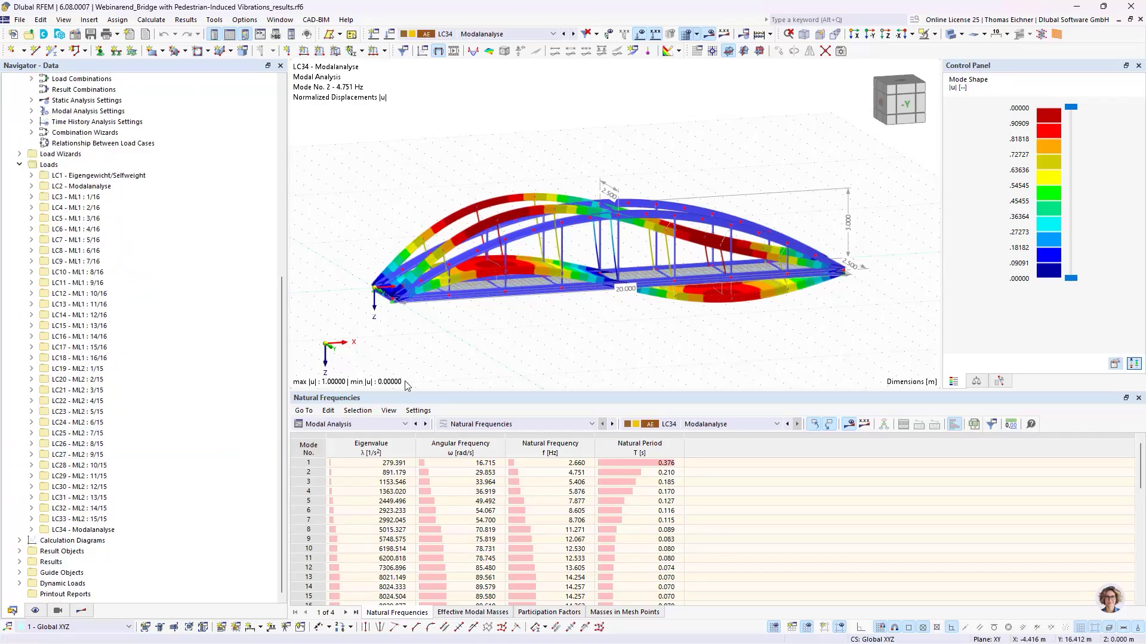
pyautogui.click(361, 426)
pyautogui.click(327, 511)
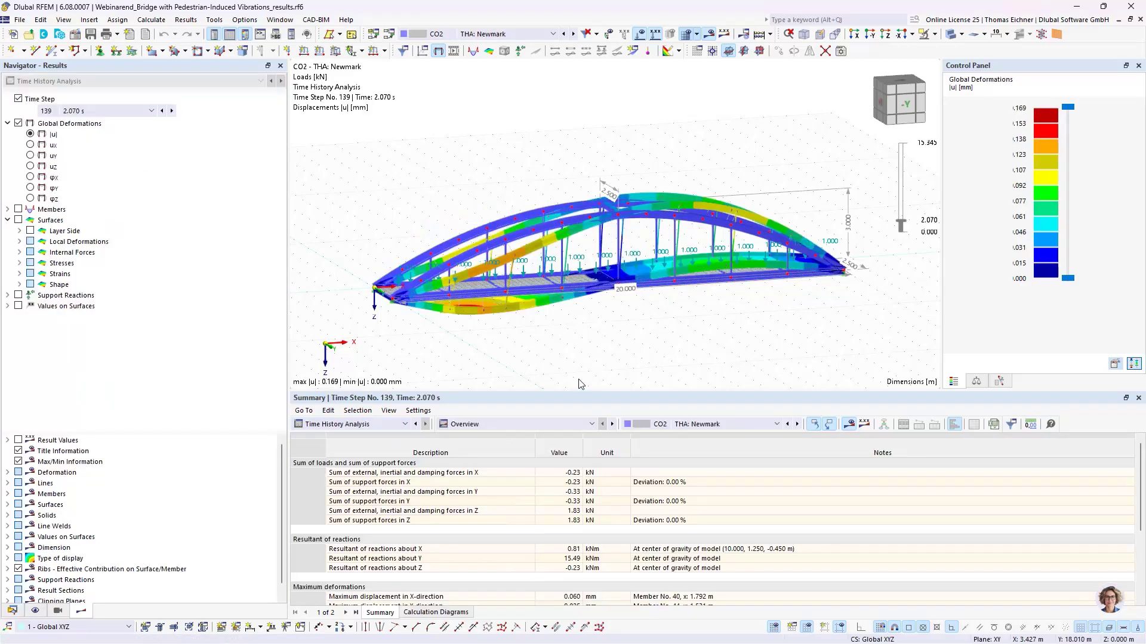
# Step: Examine the bridge's CO2 global deformations at time step 139 in side view and enlarge the results table
pyautogui.moveTo(583, 392); pyautogui.dragTo(591, 434)
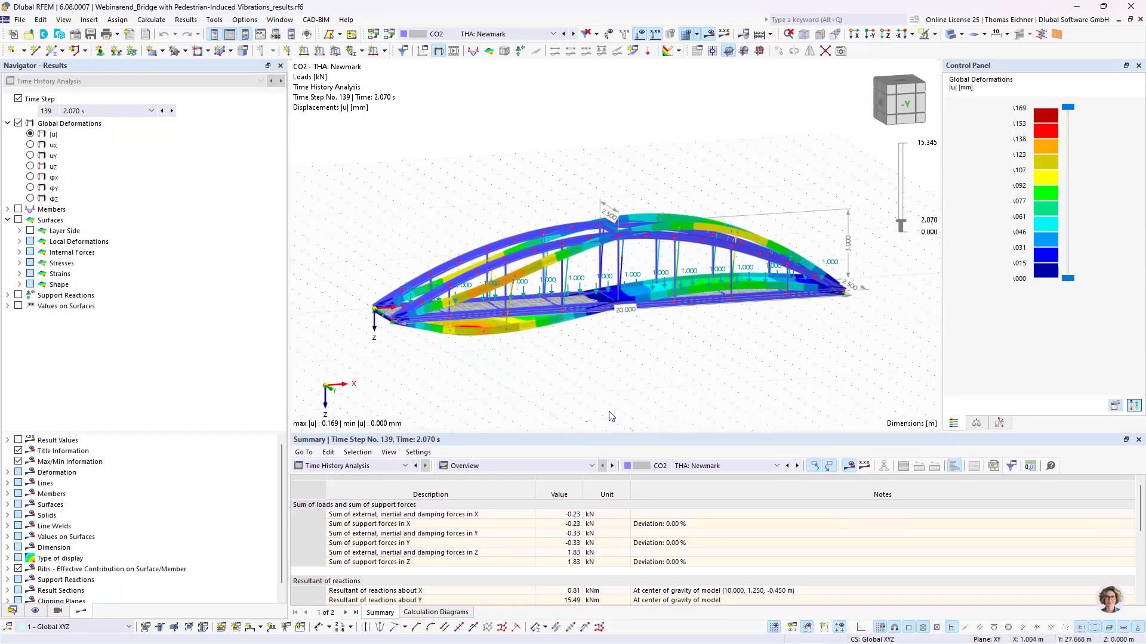
pyautogui.scroll(-1, 537, 347)
pyautogui.scroll(1, 695, 292)
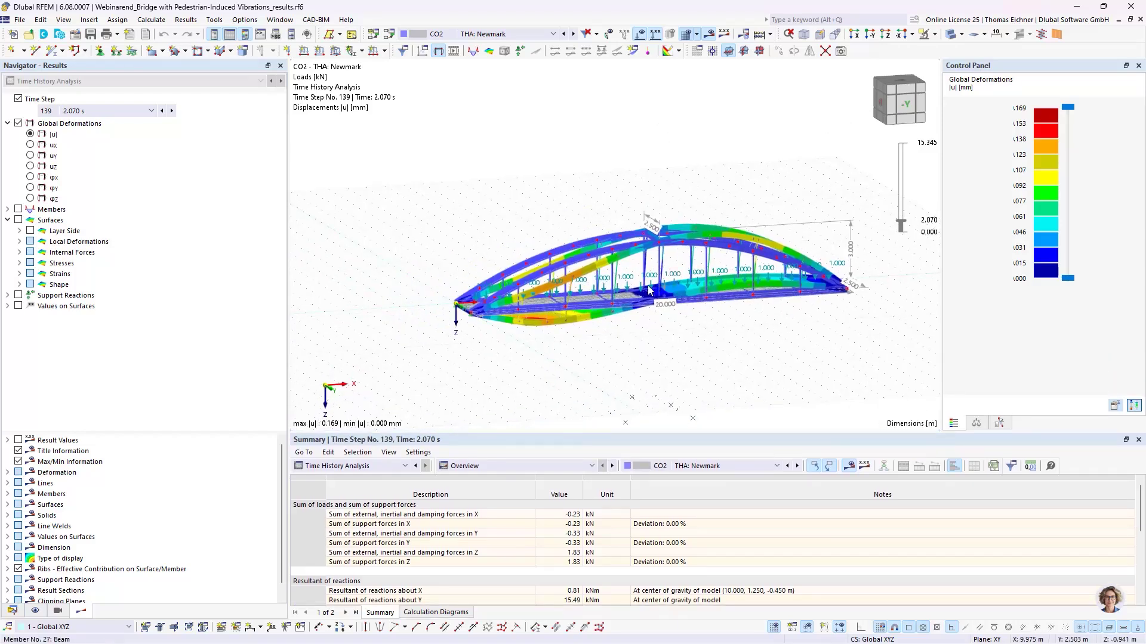
pyautogui.scroll(1, 695, 276)
pyautogui.keyDown('ctrl'); pyautogui.moveTo(724, 358); pyautogui.dragTo(879, 363, button='middle'); pyautogui.keyUp('ctrl')
pyautogui.keyDown('ctrl'); pyautogui.moveTo(693, 269); pyautogui.dragTo(503, 230, button='middle'); pyautogui.keyUp('ctrl')
pyautogui.scroll(-1, 564, 287)
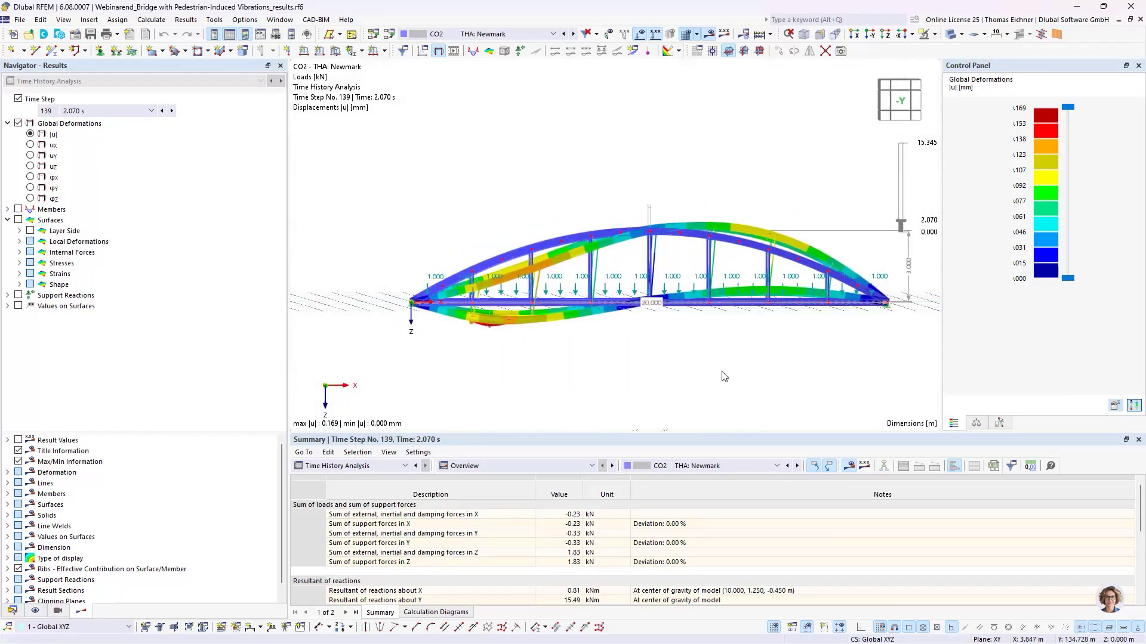
pyautogui.moveTo(720, 370); pyautogui.dragTo(657, 344, button='middle')
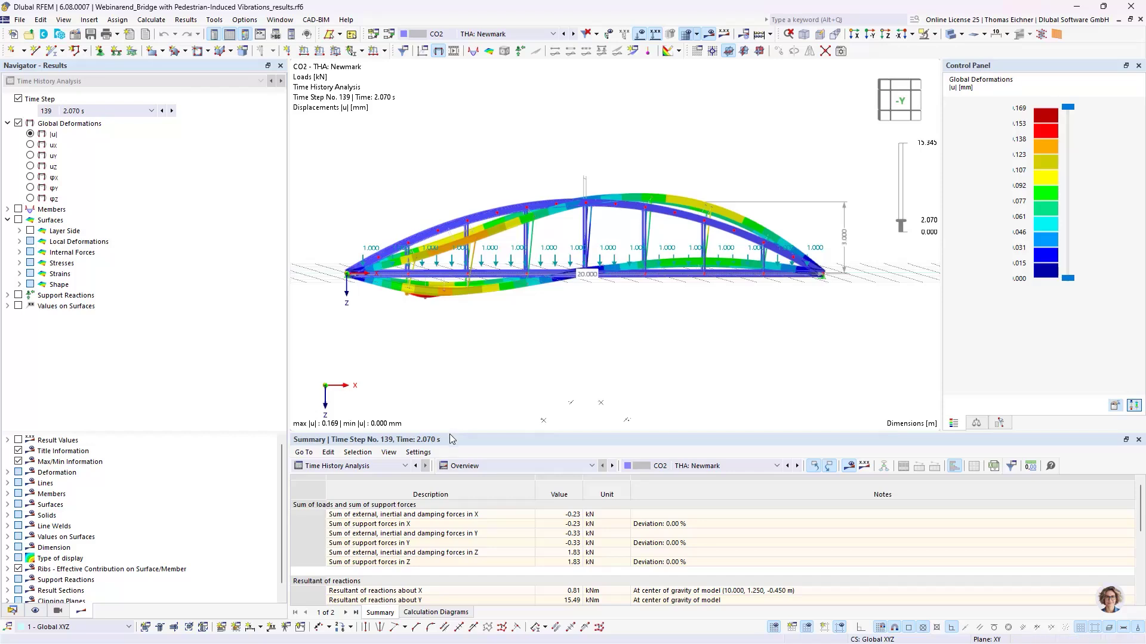
pyautogui.moveTo(450, 434); pyautogui.dragTo(467, 302)
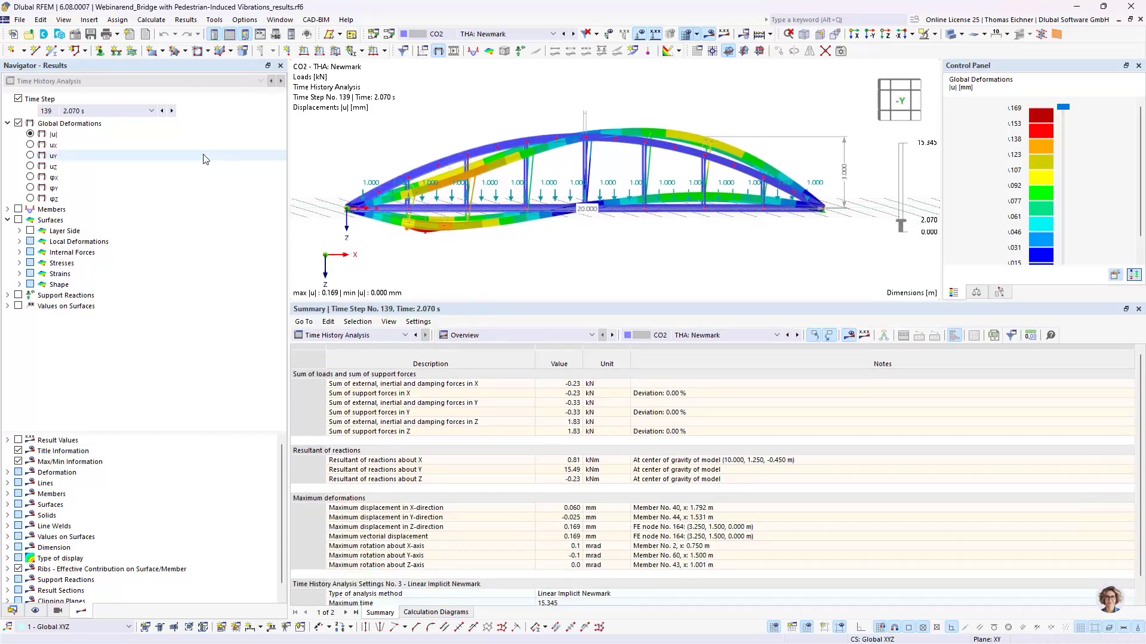
# Step: Show the CO2 results for time step 115 at 1.710 s and list them by member
pyautogui.click(151, 111)
pyautogui.click(74, 170)
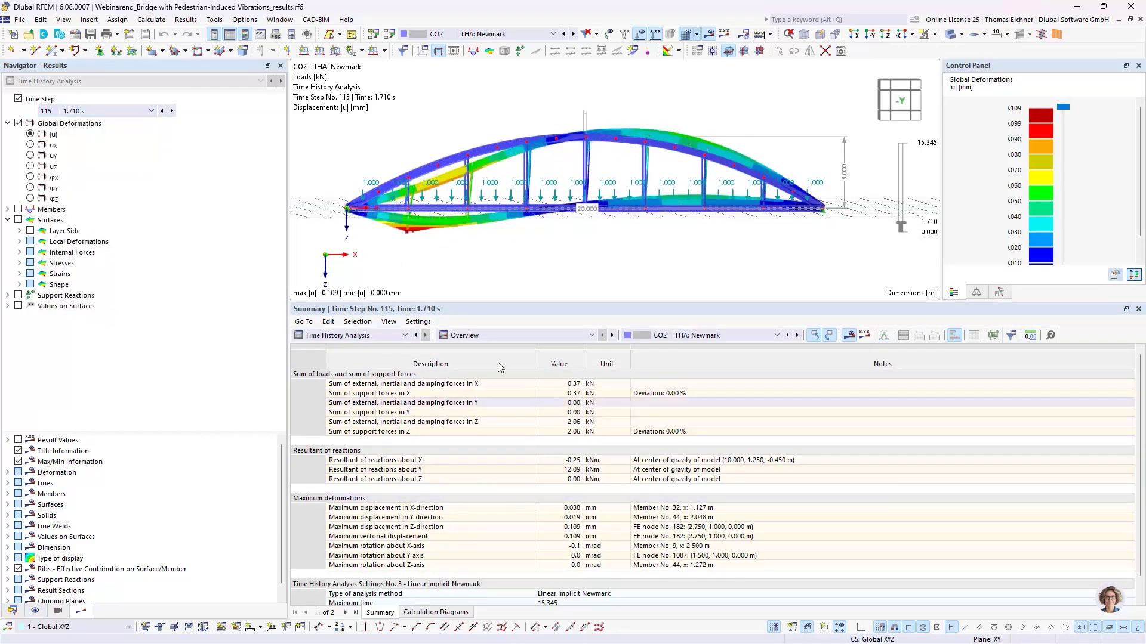
pyautogui.click(503, 335)
pyautogui.click(537, 356)
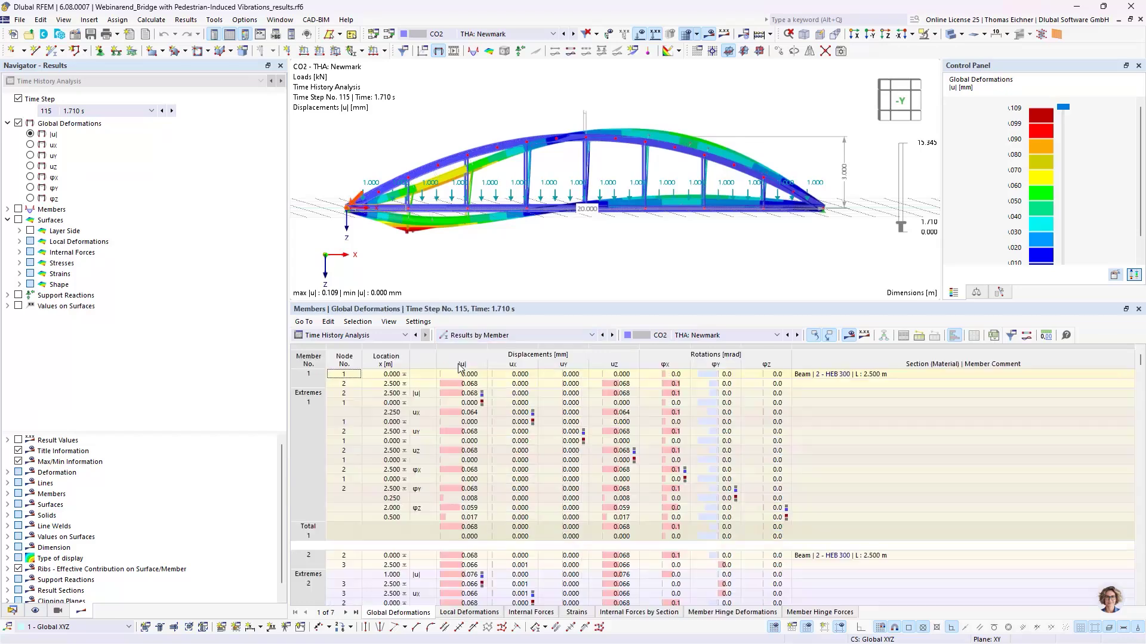
# Step: Check the extreme global displacements of member 1 in the Y-direction
pyautogui.click(587, 452)
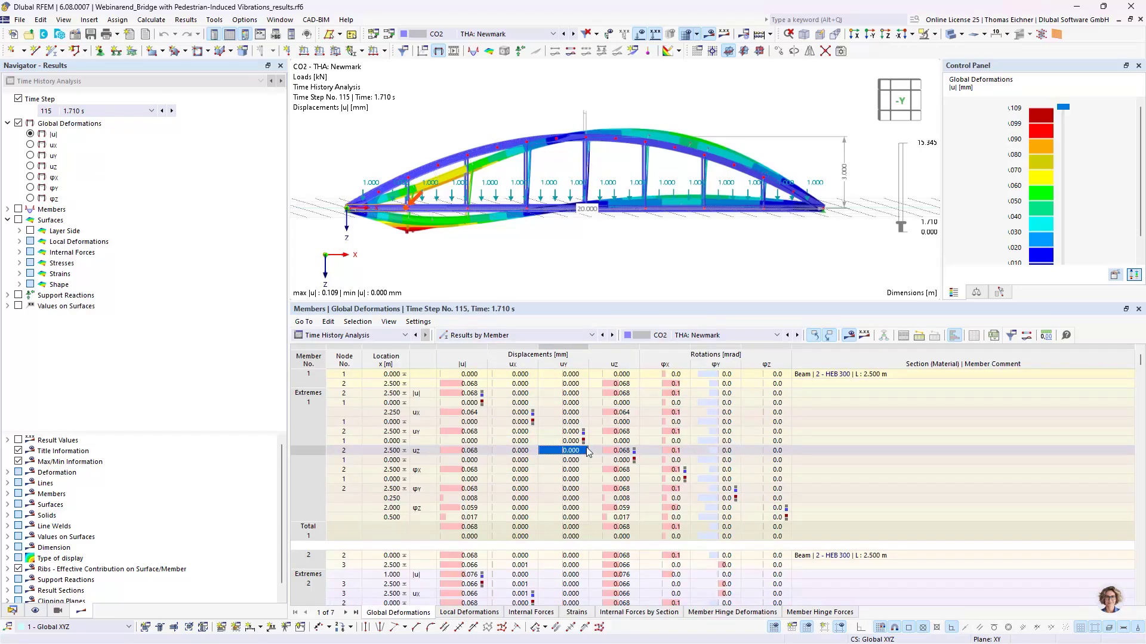
pyautogui.click(577, 441)
pyautogui.click(573, 432)
pyautogui.click(572, 422)
pyautogui.click(571, 412)
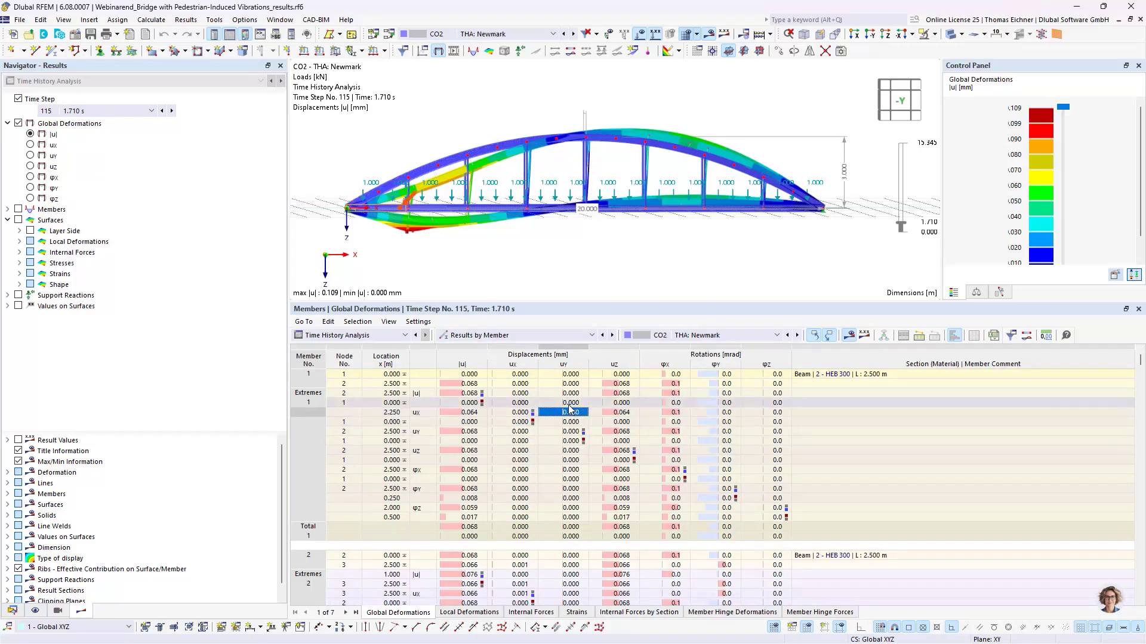
# Step: Compare the extreme-value rows of member 1 in the global deformations table at time step 115
pyautogui.click(570, 403)
pyautogui.click(570, 393)
pyautogui.click(570, 422)
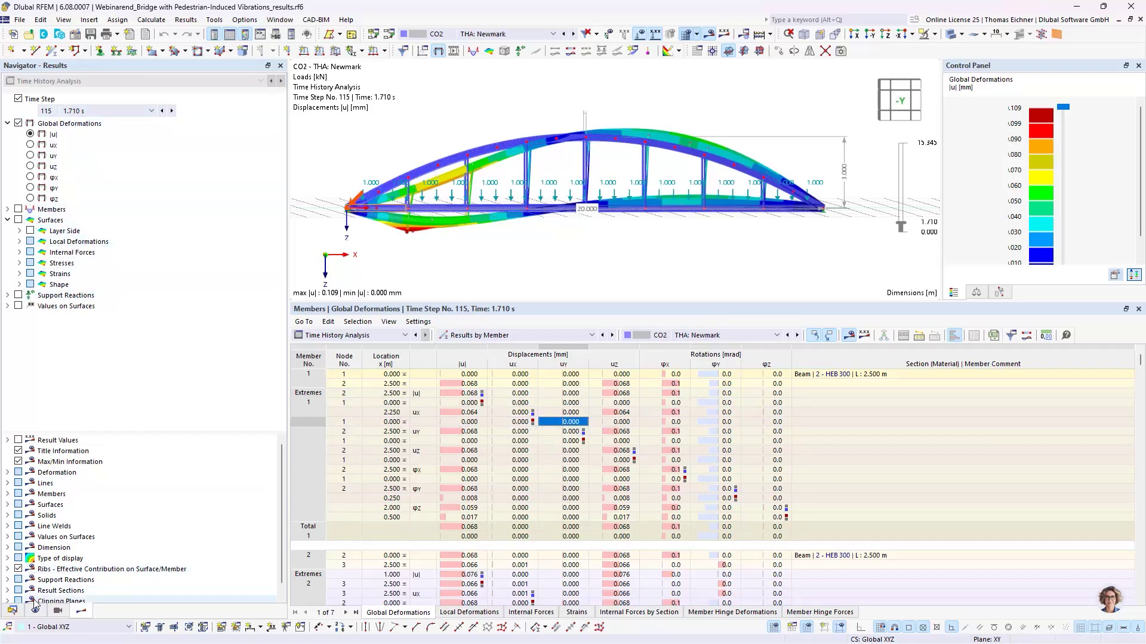
# Step: Open calculation diagram CD1 for the CO1 displacements uZ over time at node 49 from the model data
pyautogui.click(12, 613)
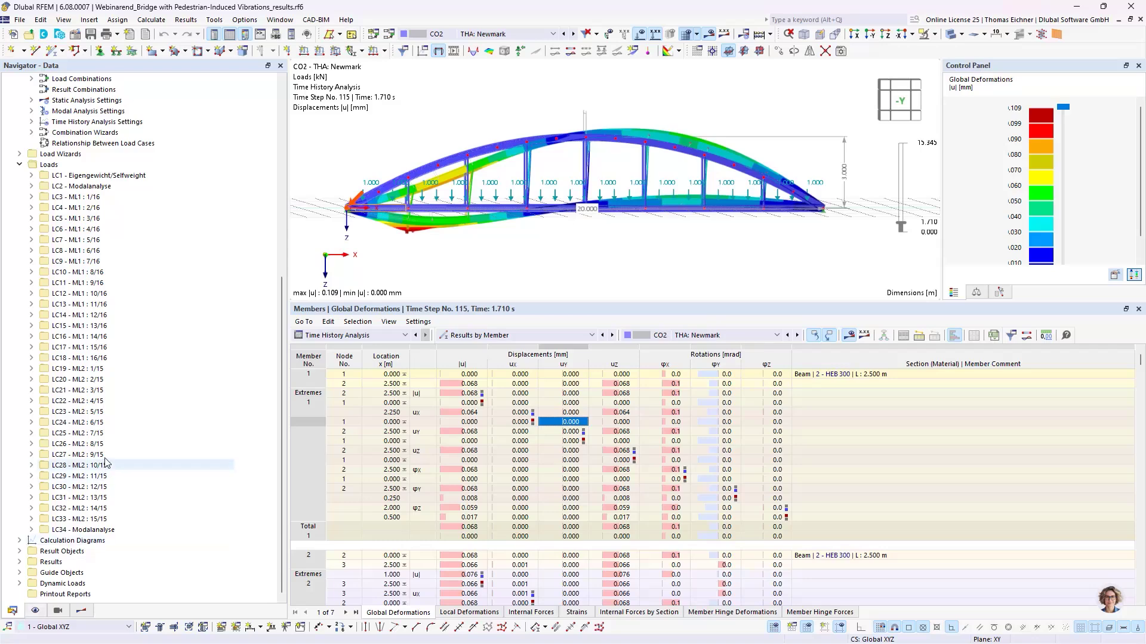
pyautogui.click(19, 540)
pyautogui.scroll(-3, 131, 518)
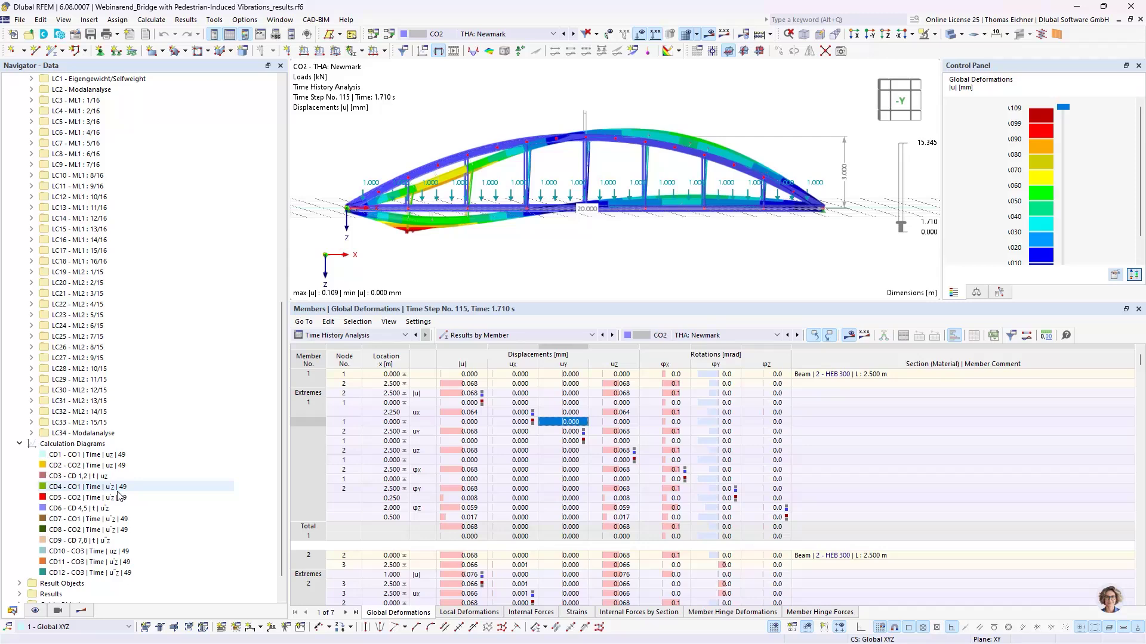
pyautogui.doubleClick(85, 456)
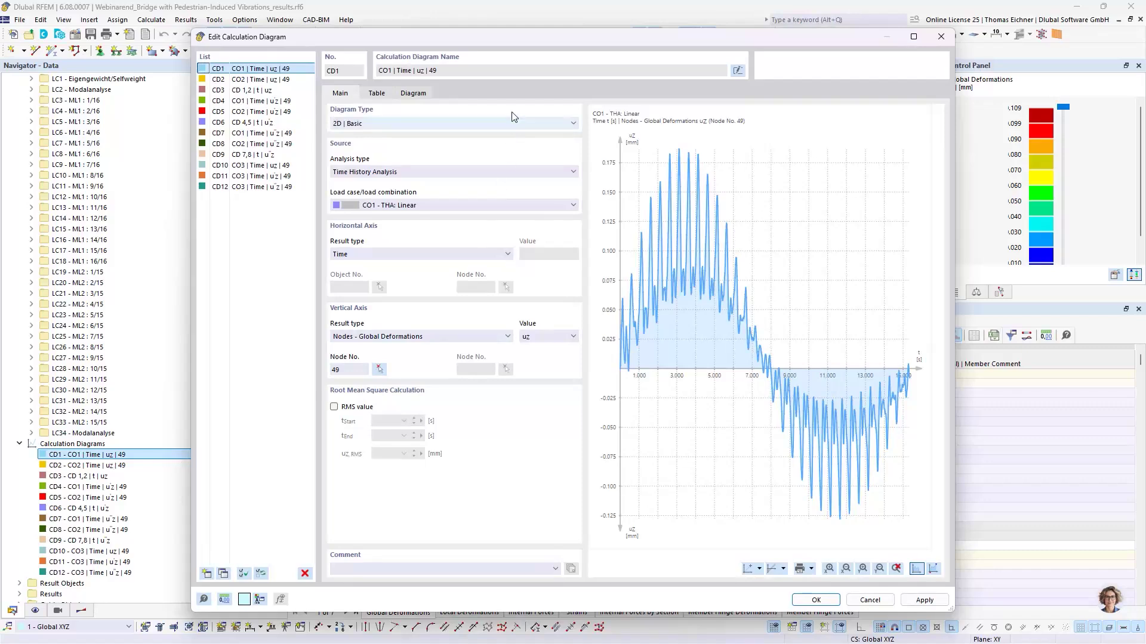
# Step: Try to pick the node for diagram CD1 graphically on the bridge in an oblique 3D view
pyautogui.moveTo(519, 52); pyautogui.dragTo(707, 185)
pyautogui.click(567, 505)
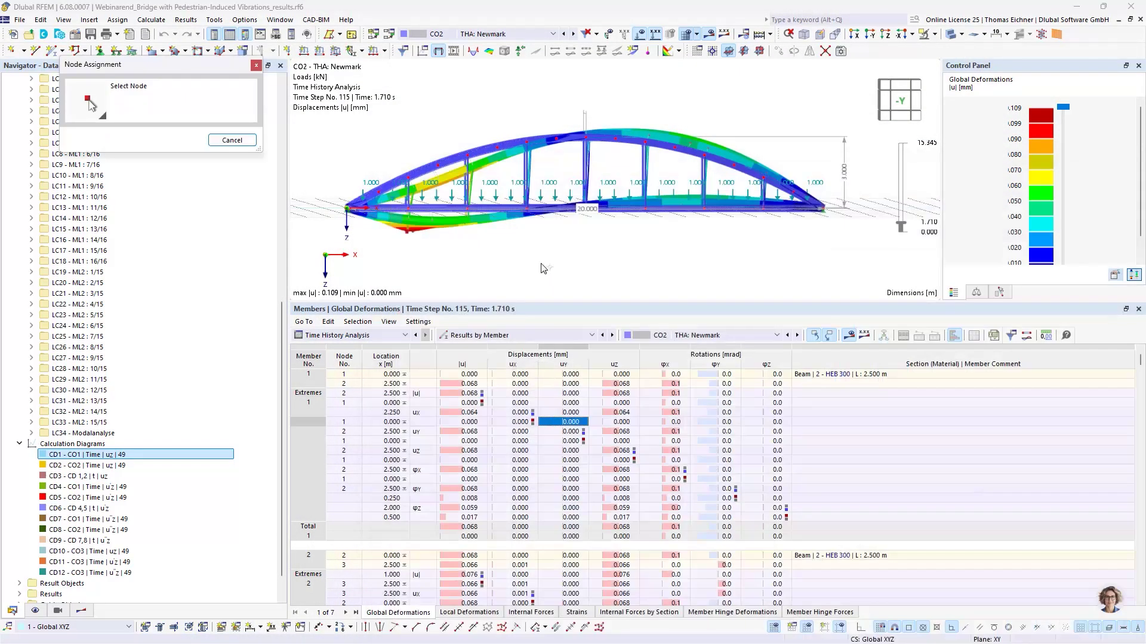
pyautogui.keyDown('ctrl'); pyautogui.moveTo(485, 125); pyautogui.dragTo(436, 211, button='middle'); pyautogui.keyUp('ctrl')
pyautogui.scroll(3, 484, 174)
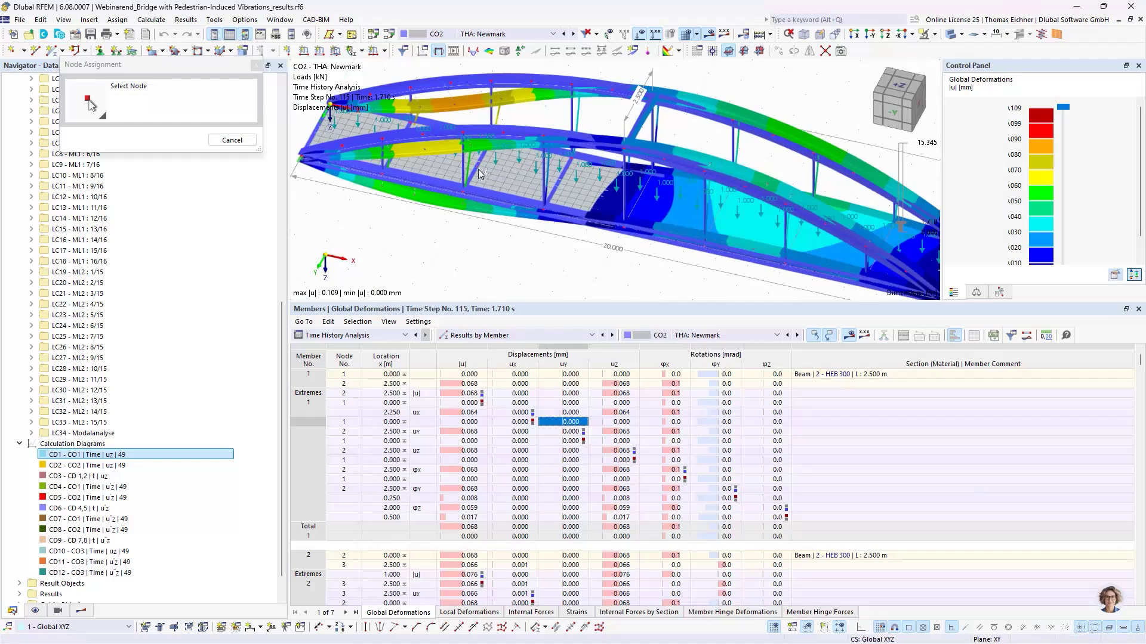
pyautogui.click(476, 166)
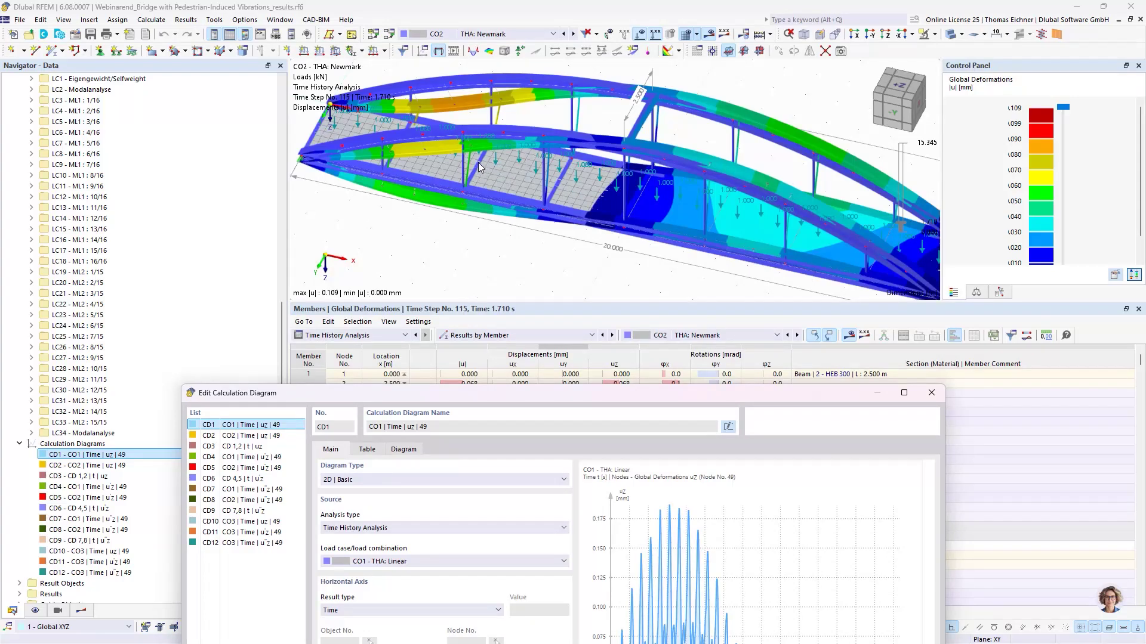
pyautogui.moveTo(529, 407); pyautogui.dragTo(495, 45)
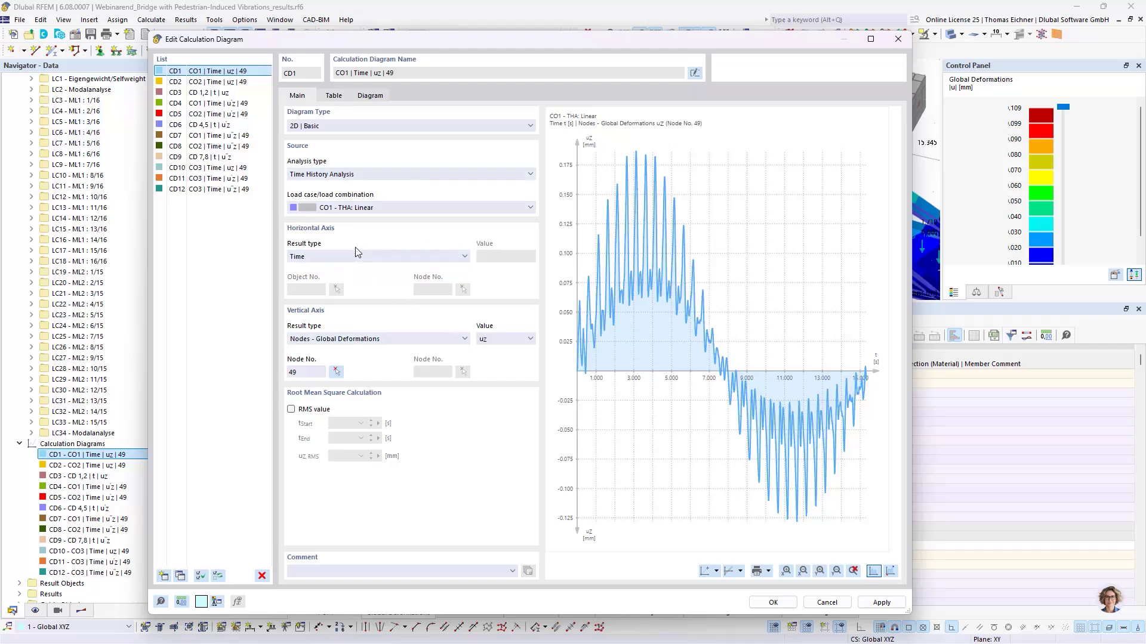
# Step: Review the available vertical-axis result types and the node assignment of diagram CD1
pyautogui.click(321, 340)
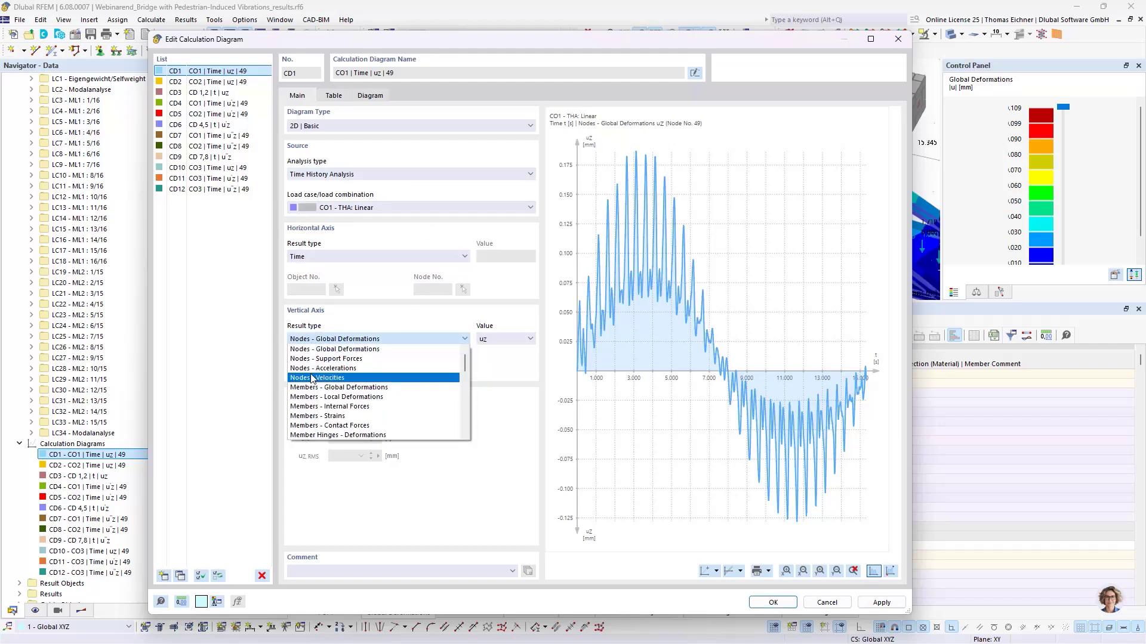
pyautogui.click(333, 341)
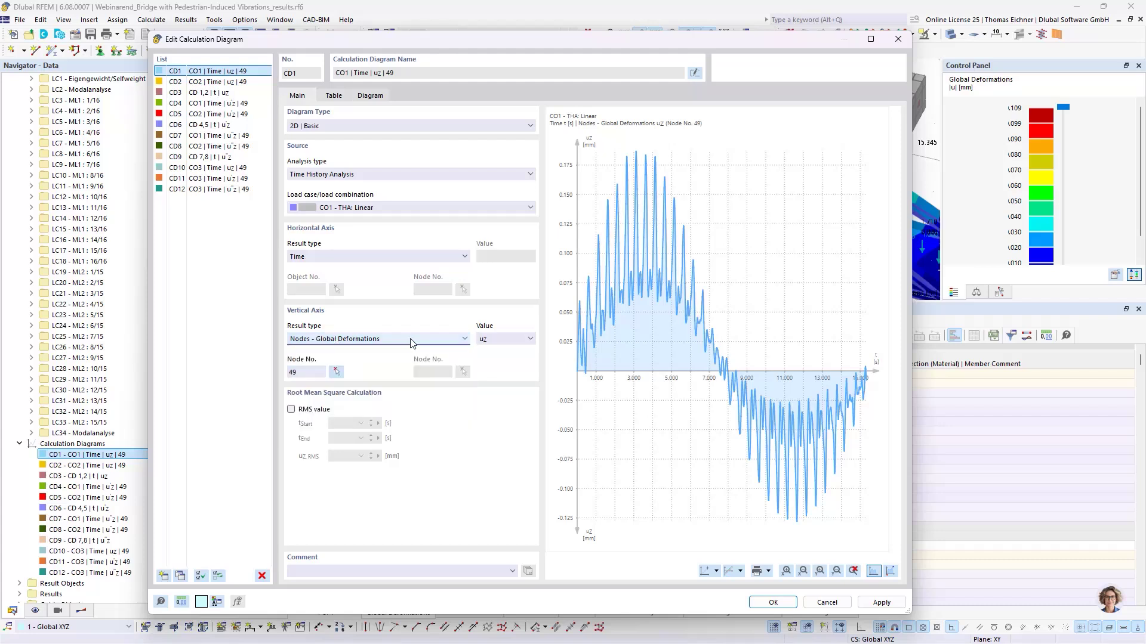
pyautogui.click(308, 373)
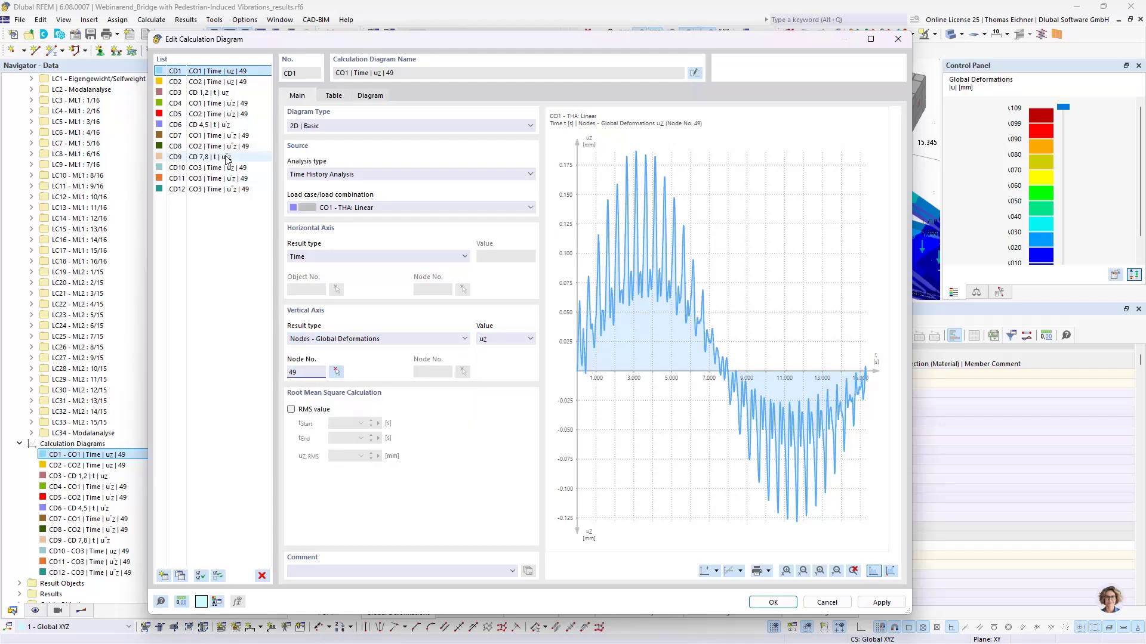
# Step: Browse the displacement, velocity and acceleration diagrams CD1, CD2, CD4, CD5 and CD8 of node 49
pyautogui.click(219, 71)
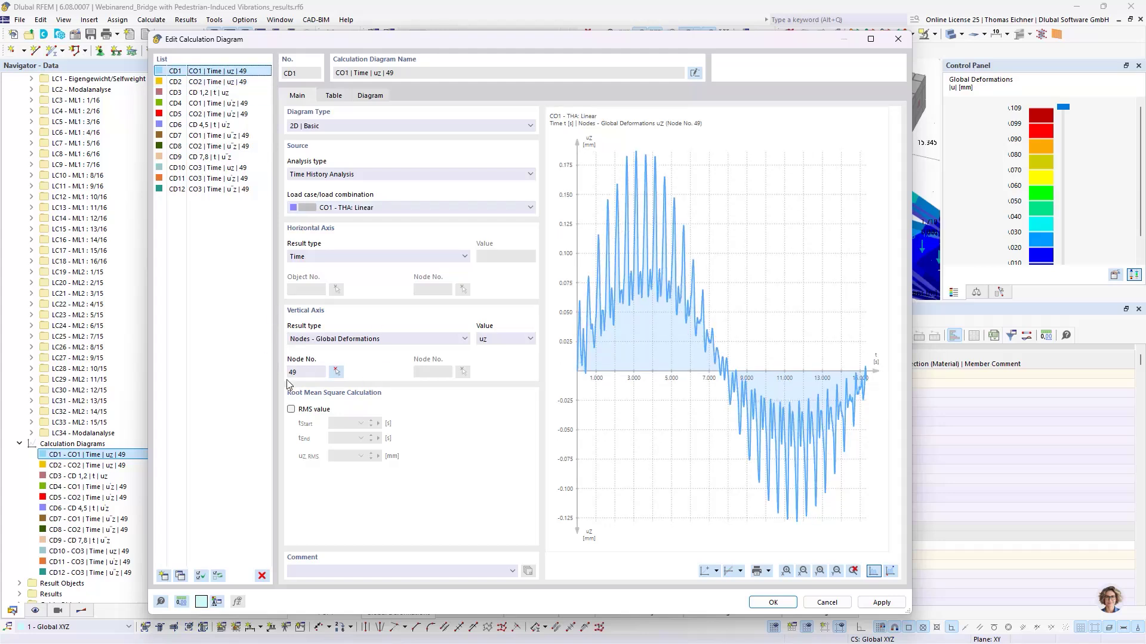
pyautogui.click(220, 83)
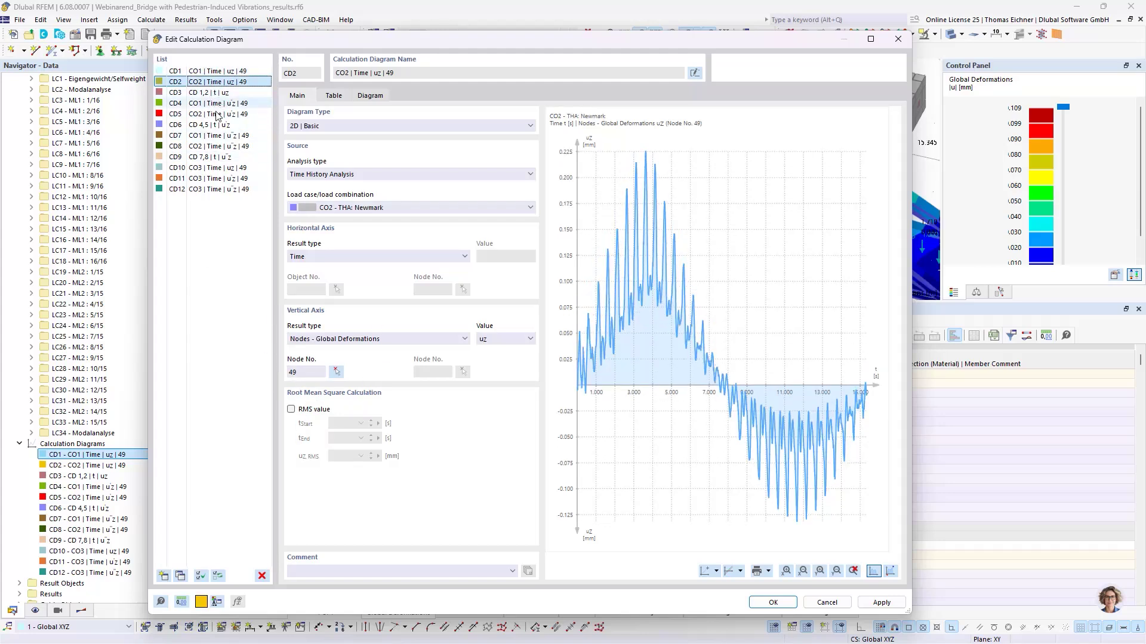
pyautogui.click(221, 106)
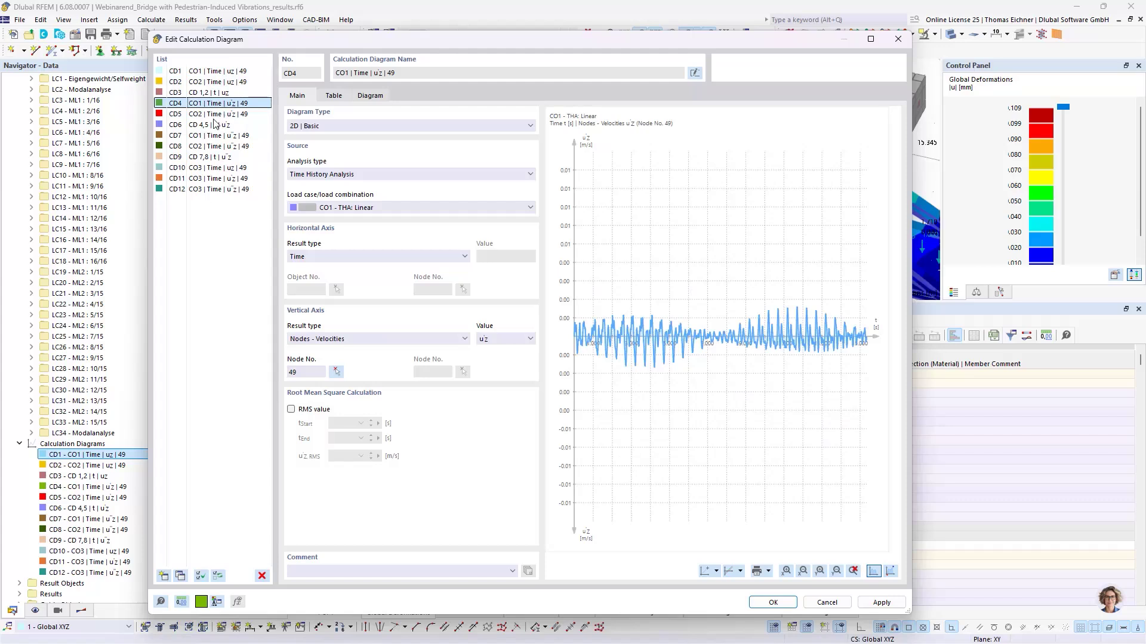
pyautogui.click(218, 114)
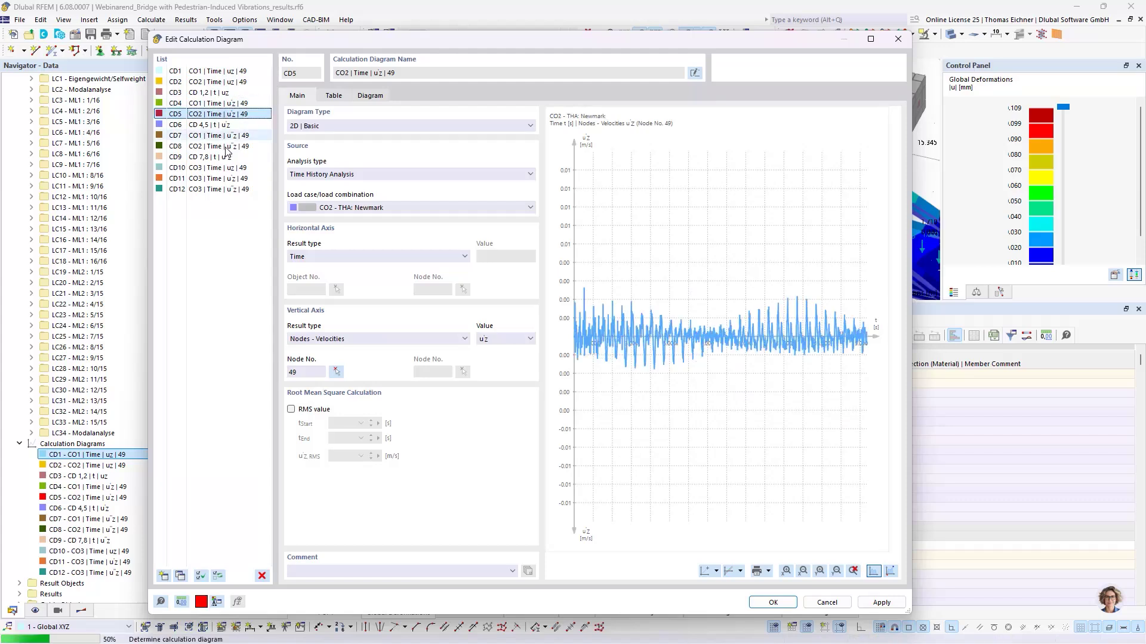
pyautogui.click(228, 149)
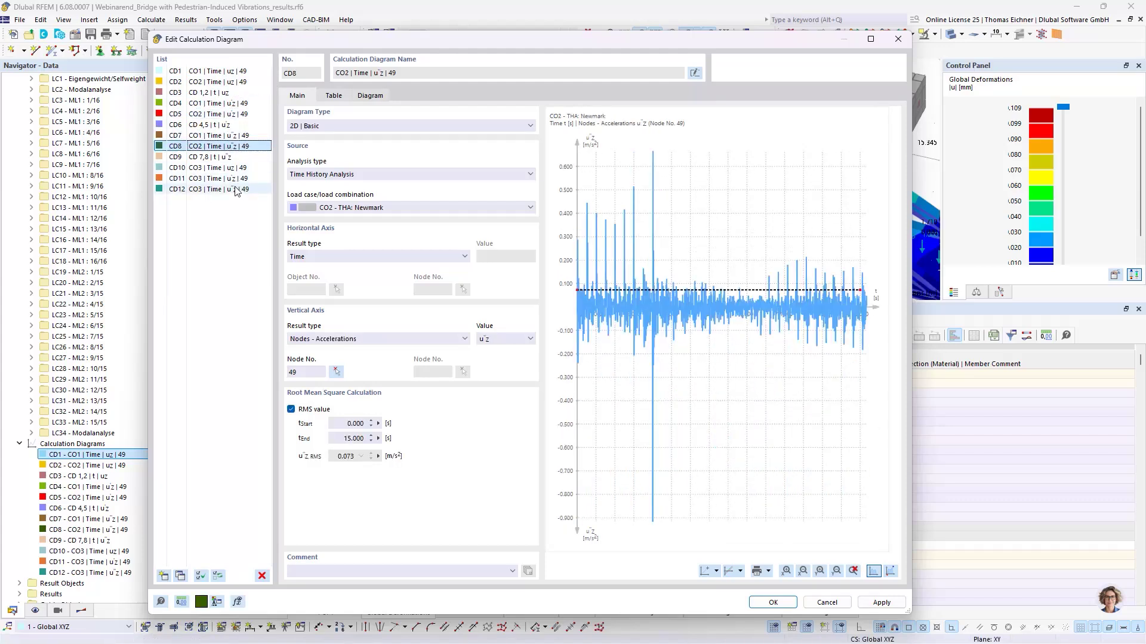
# Step: Compare the uZ displacement peaks of CO1 and CO2 in CD1 and CD2, and display the CO1 acceleration diagram CD7
pyautogui.click(218, 72)
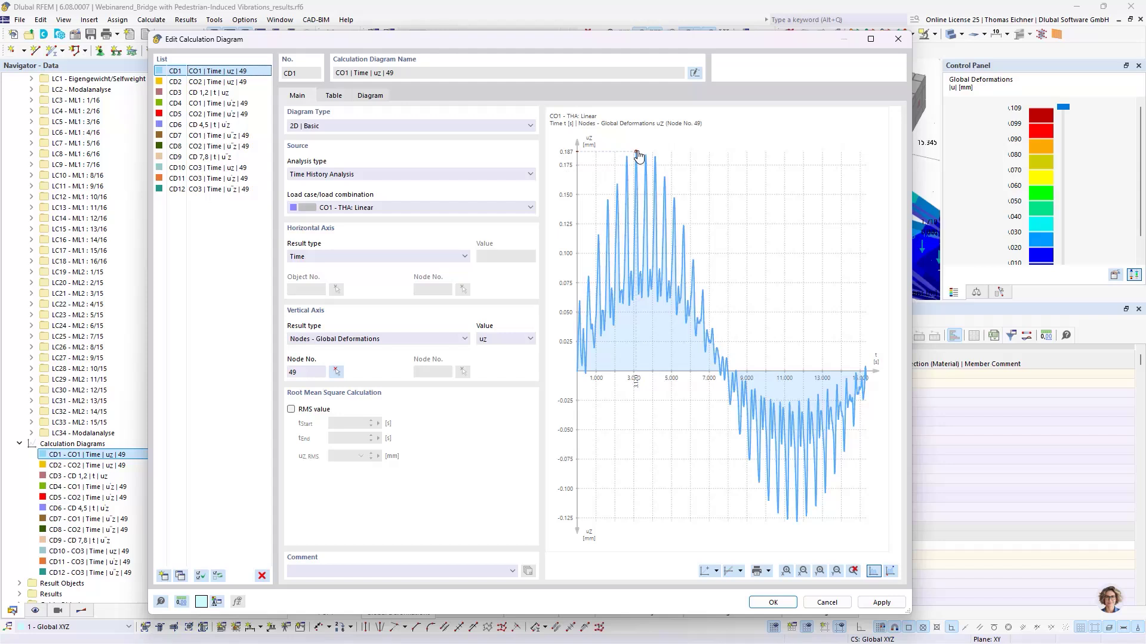
pyautogui.click(178, 82)
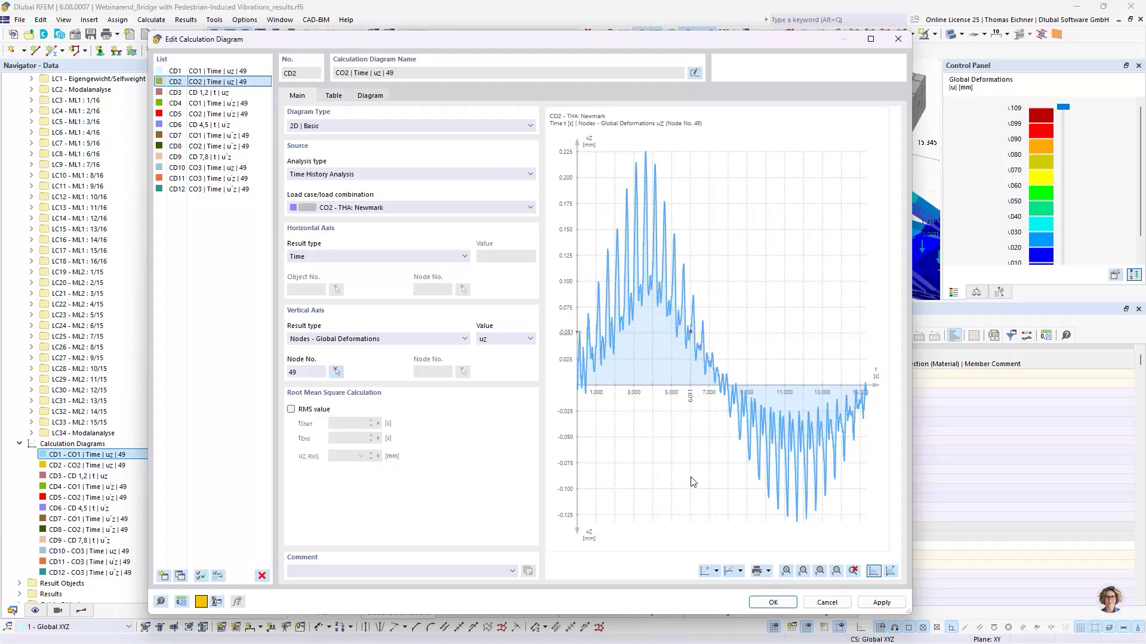
pyautogui.click(179, 71)
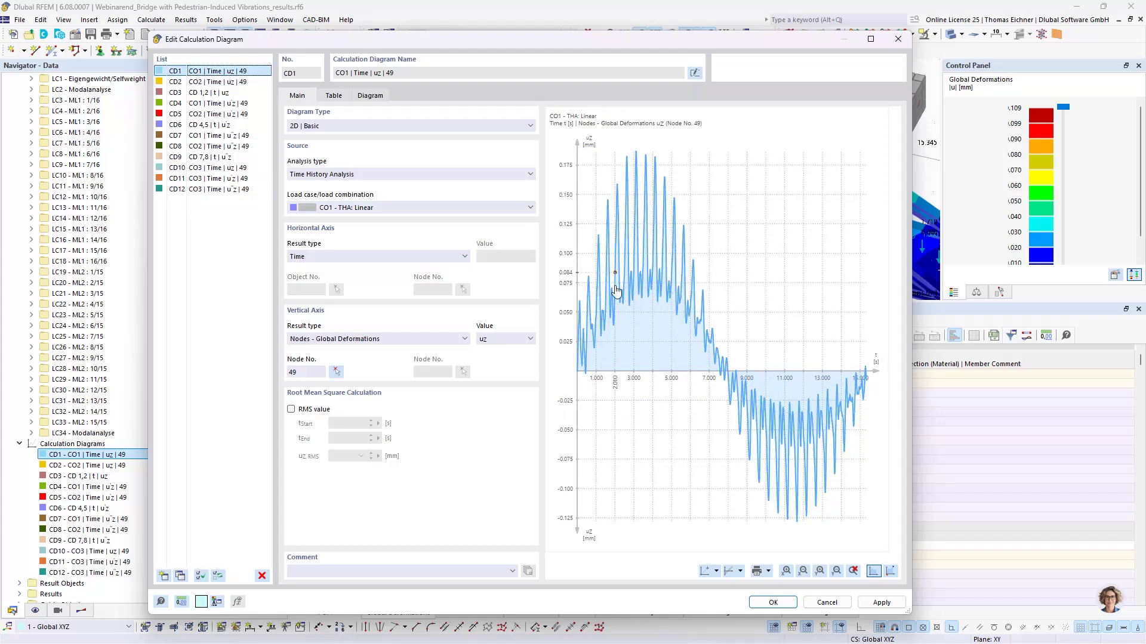
pyautogui.click(197, 82)
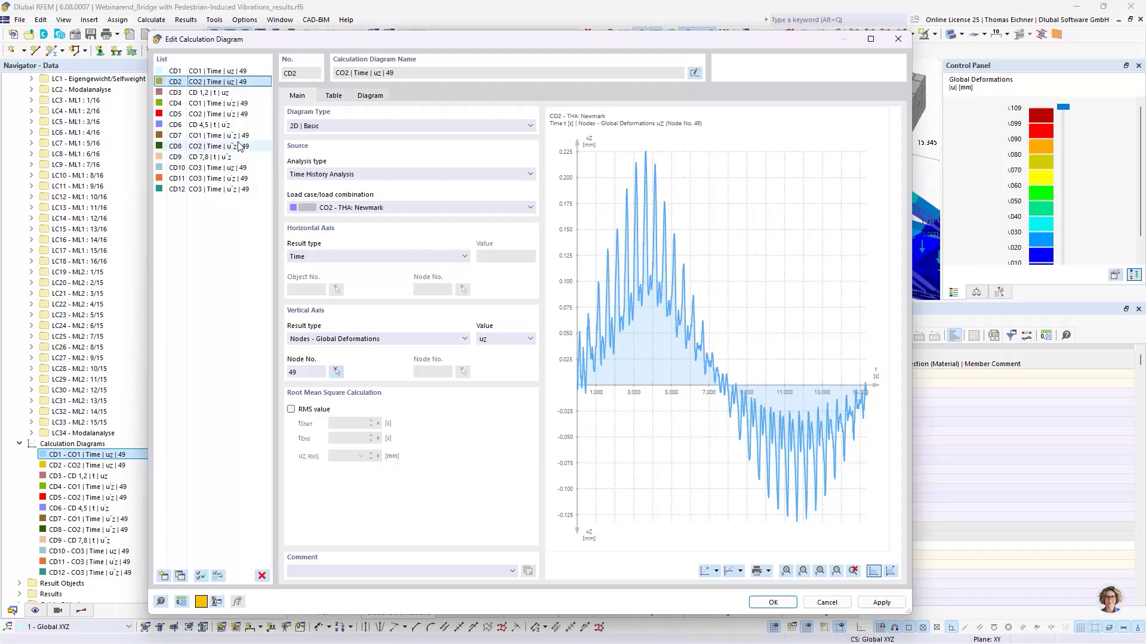
pyautogui.click(205, 136)
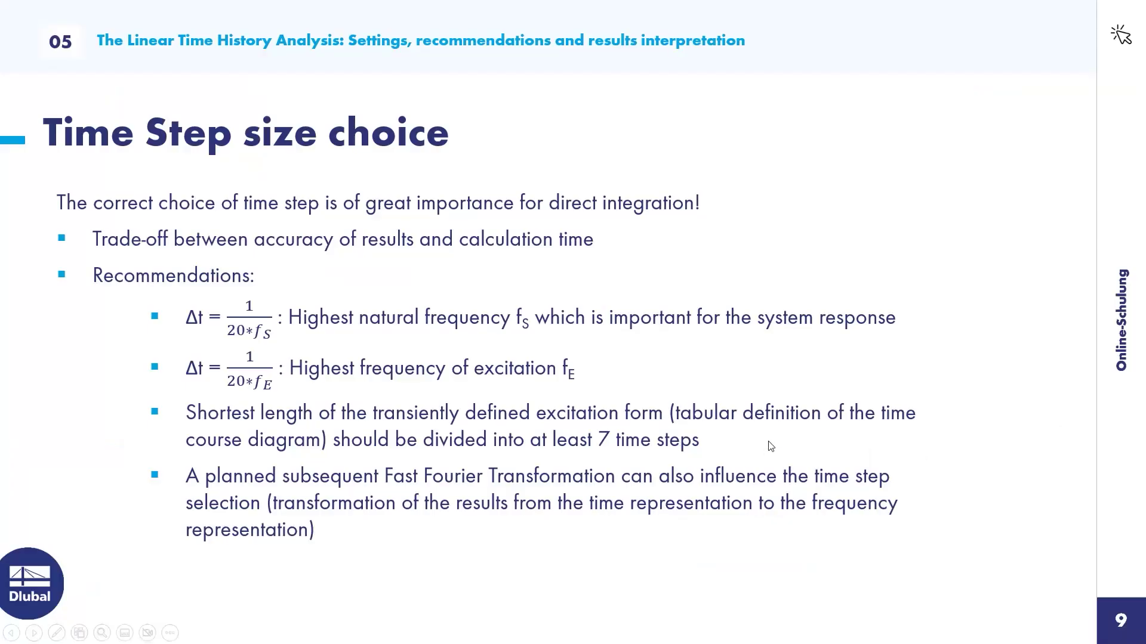
# Step: Switch to the presentation's acceleration limits slide for reference and return to the calculation diagrams in RFEM
pyautogui.click(770, 447)
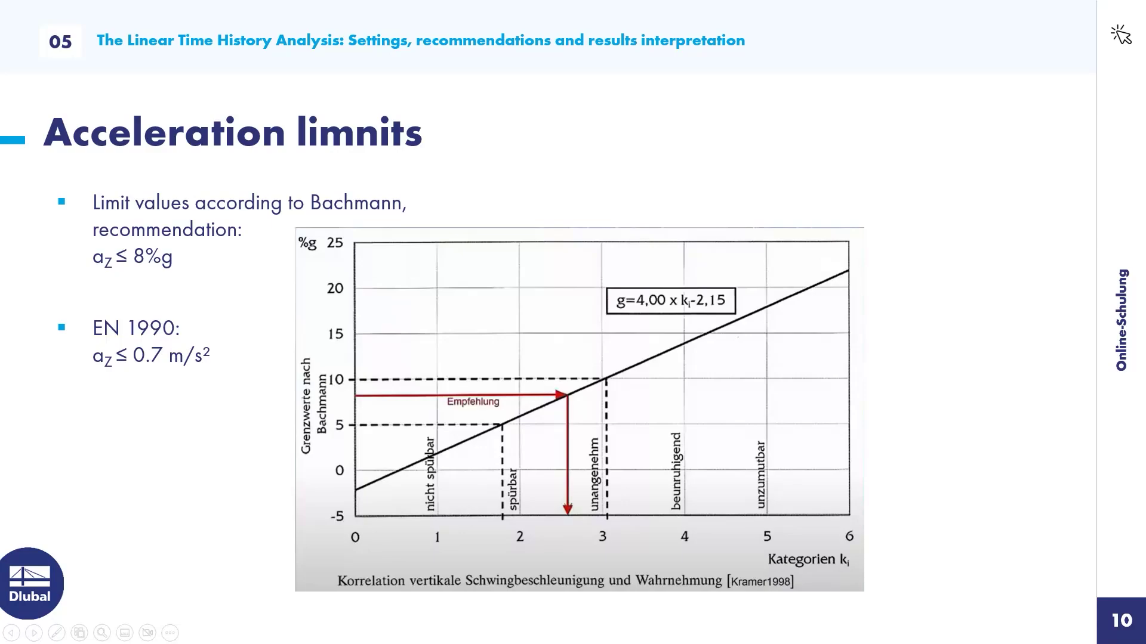
pyautogui.hotkey('alt', 'Tab')
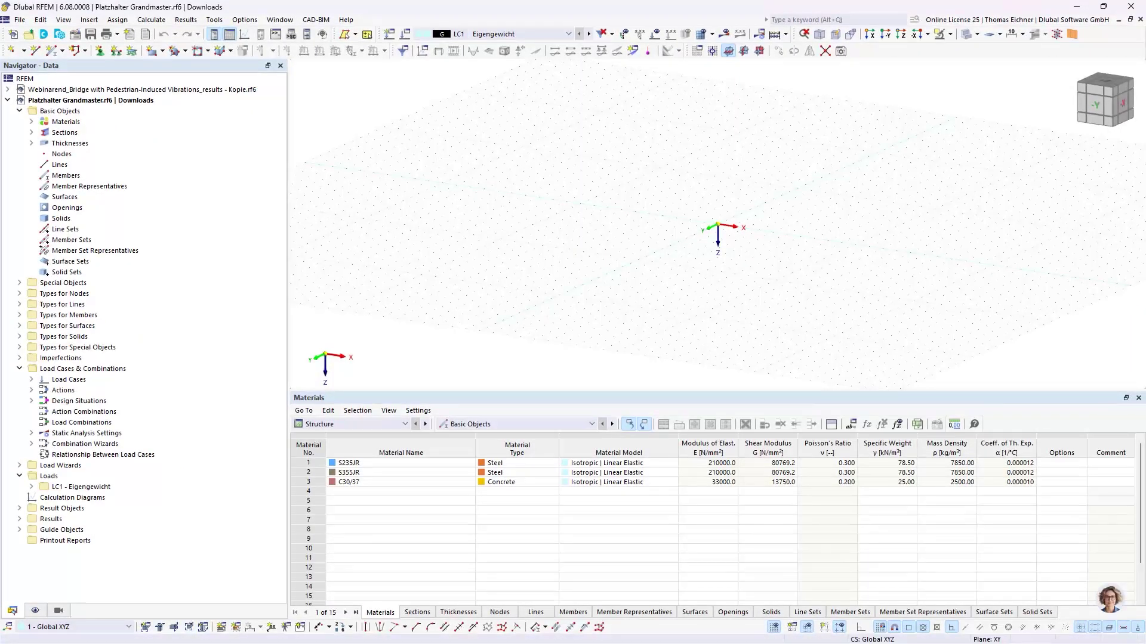
pyautogui.hotkey('alt', 'Tab')
pyautogui.hotkey('alt', 'Tab')
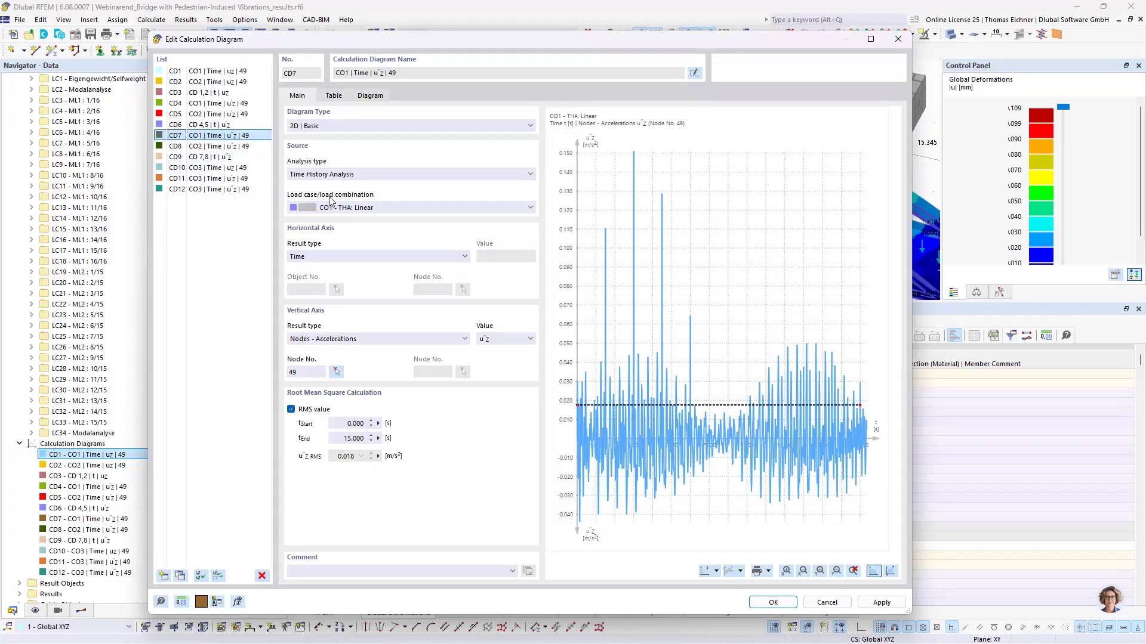
# Step: Compare the accelerations and RMS values of the linear CO1 diagram CD7 and the Newmark CO2 diagram CD8
pyautogui.doubleClick(339, 466)
pyautogui.click(230, 147)
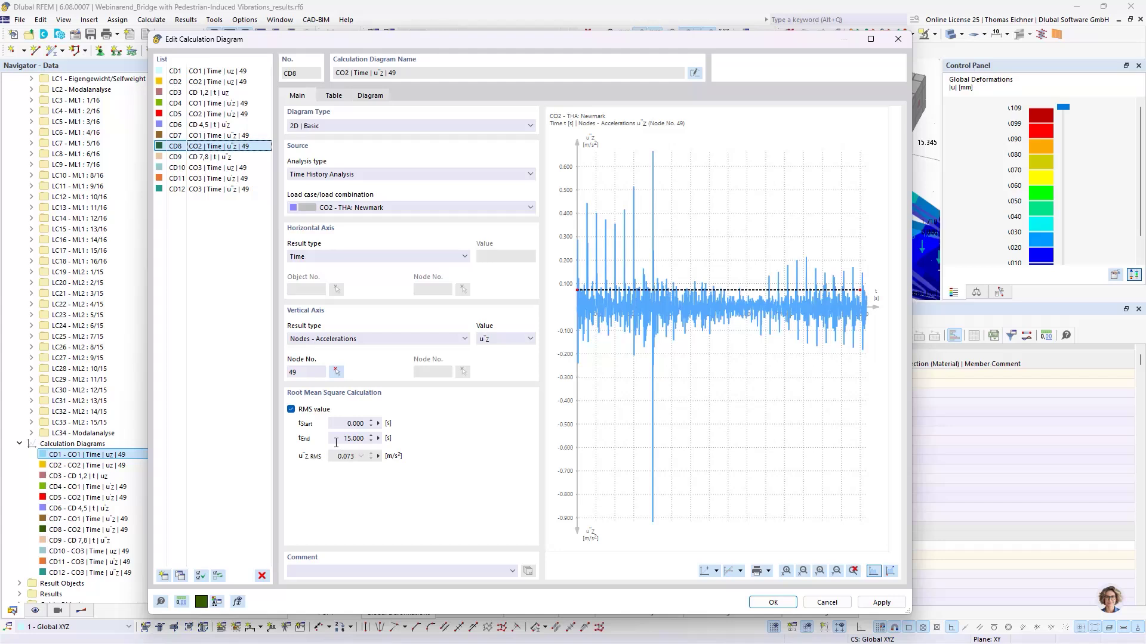
pyautogui.click(225, 136)
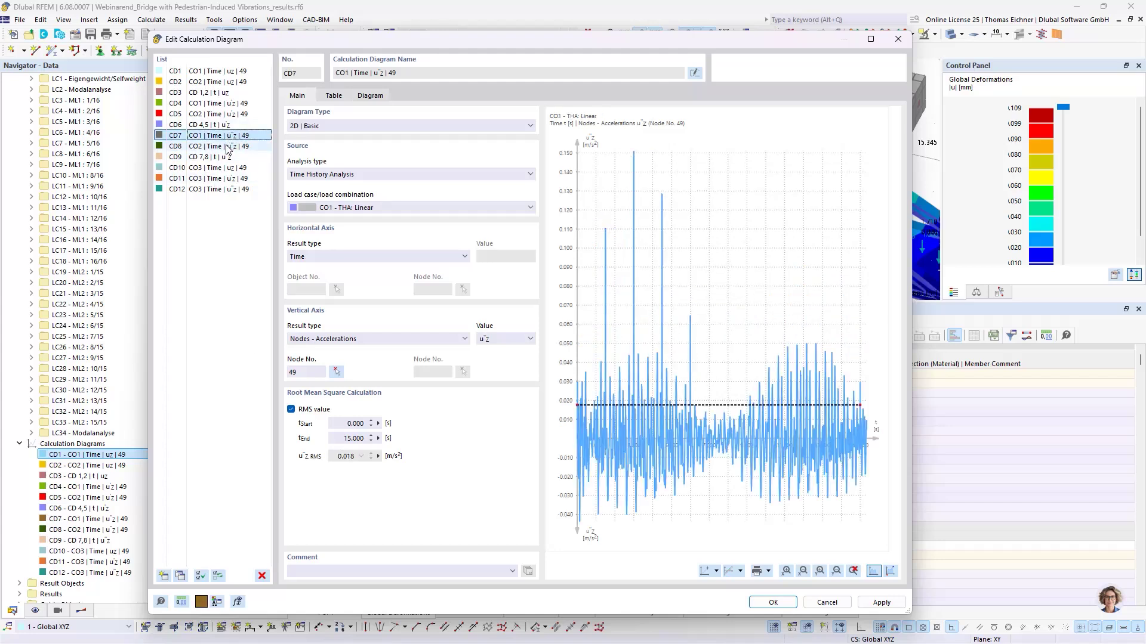
pyautogui.click(227, 146)
pyautogui.click(227, 137)
pyautogui.click(227, 146)
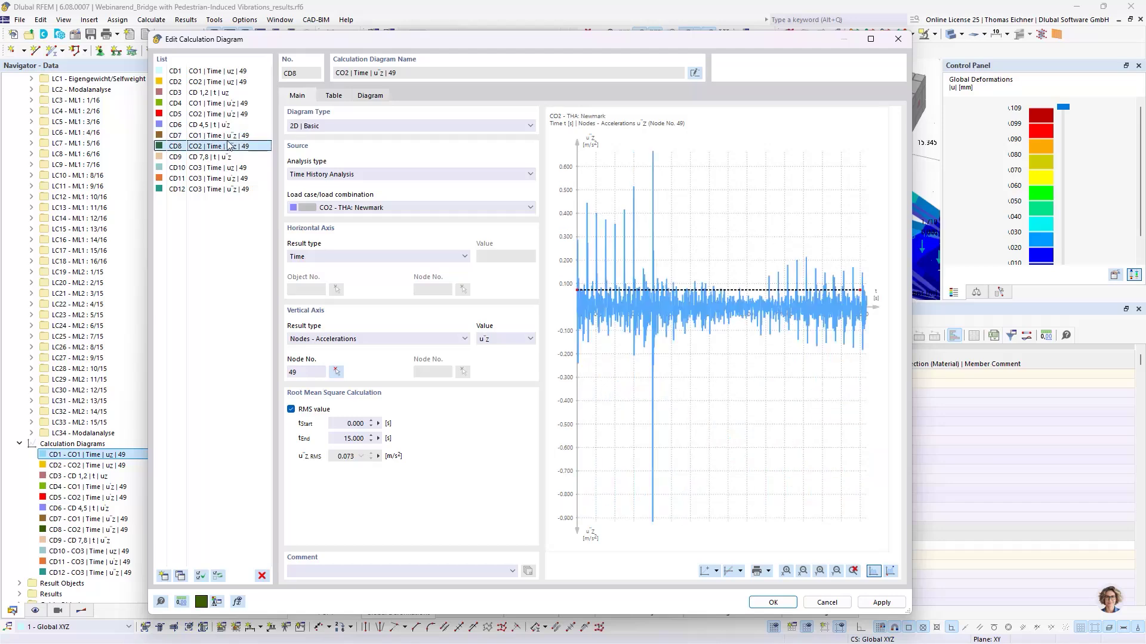
pyautogui.click(229, 137)
pyautogui.click(229, 147)
pyautogui.click(230, 139)
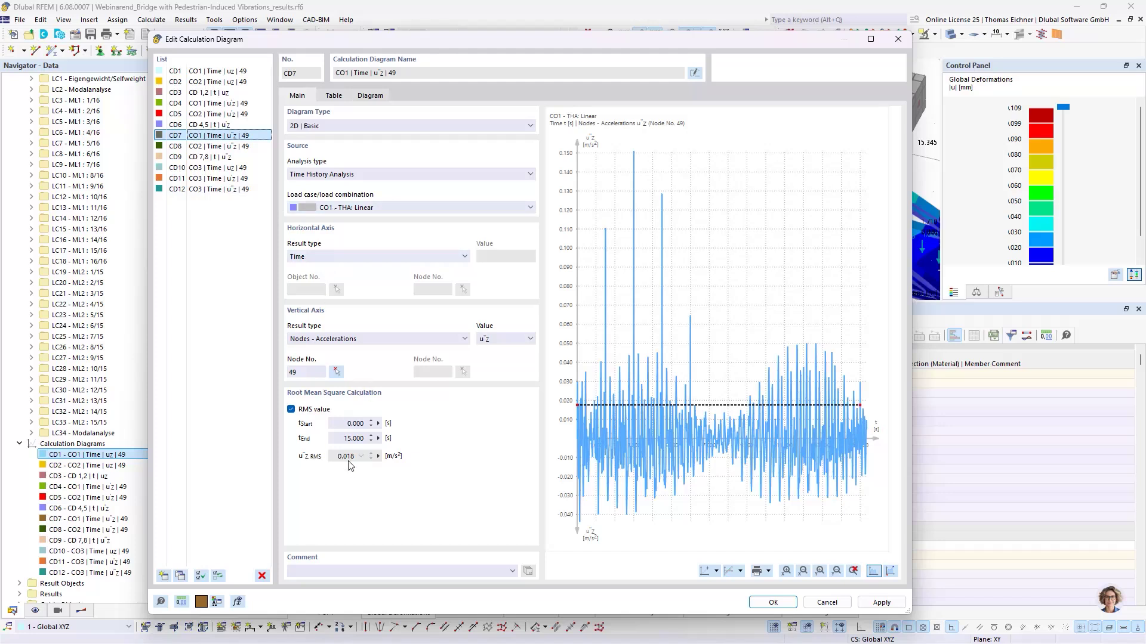
# Step: Check the acceleration RMS value of CO3 in CD12 and compare it with diagrams CD9, CD8 and CD11
pyautogui.click(220, 191)
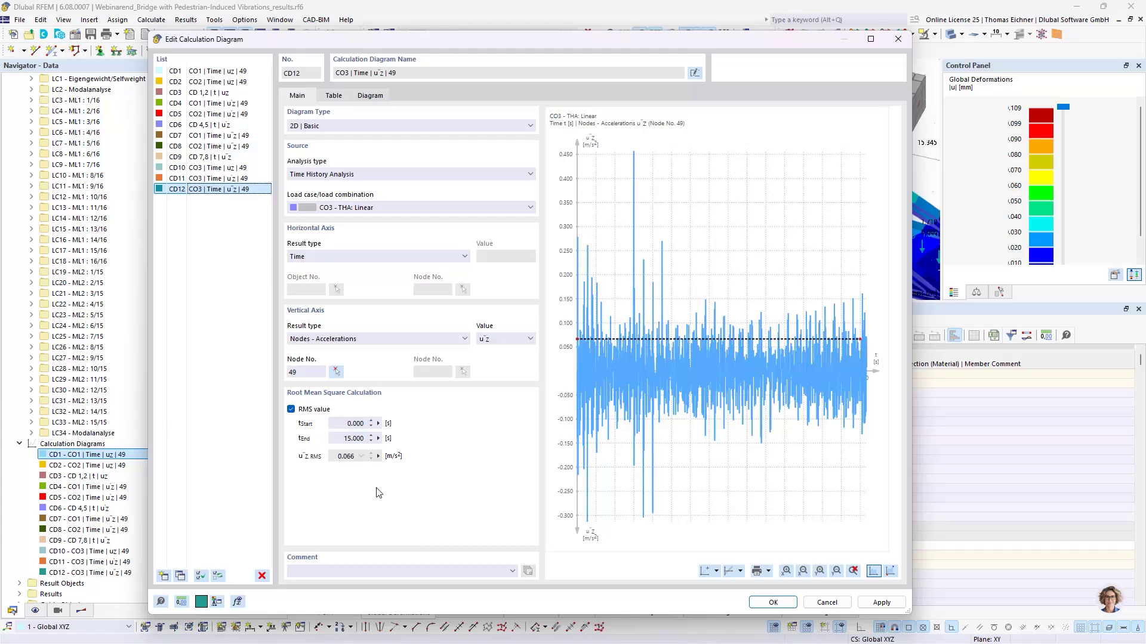
pyautogui.click(353, 460)
pyautogui.click(245, 157)
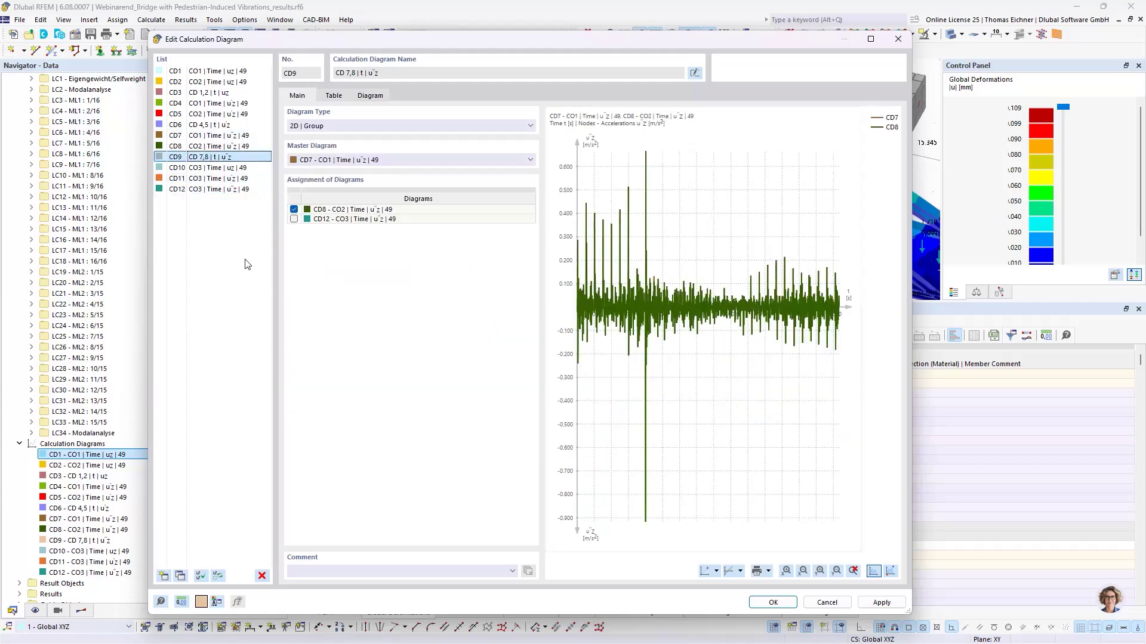
pyautogui.click(219, 146)
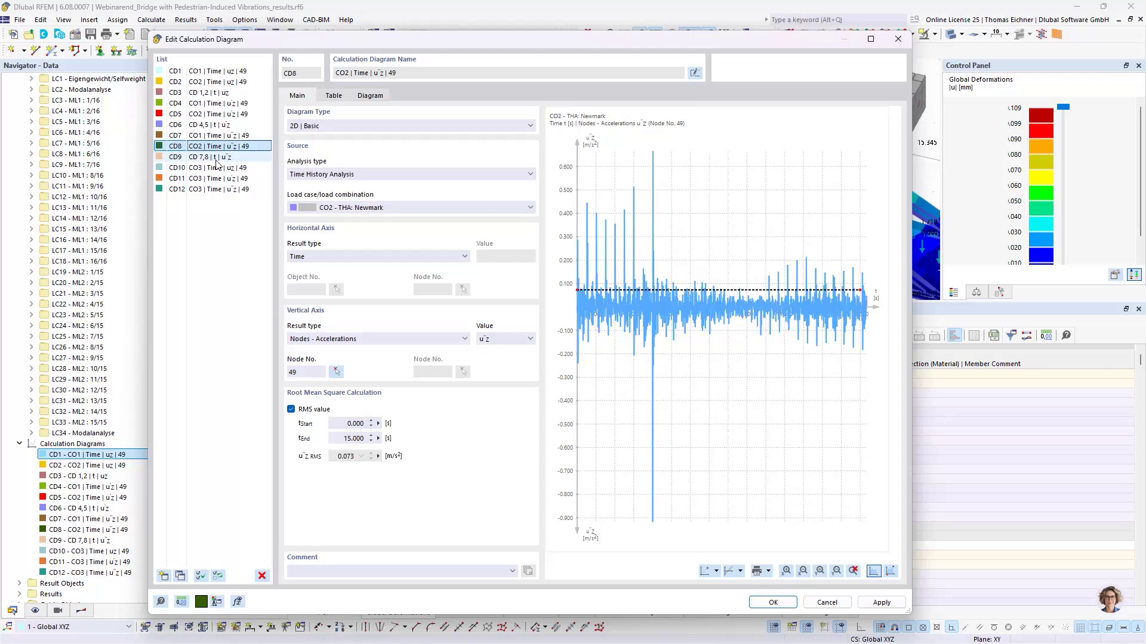
pyautogui.click(217, 157)
pyautogui.click(218, 189)
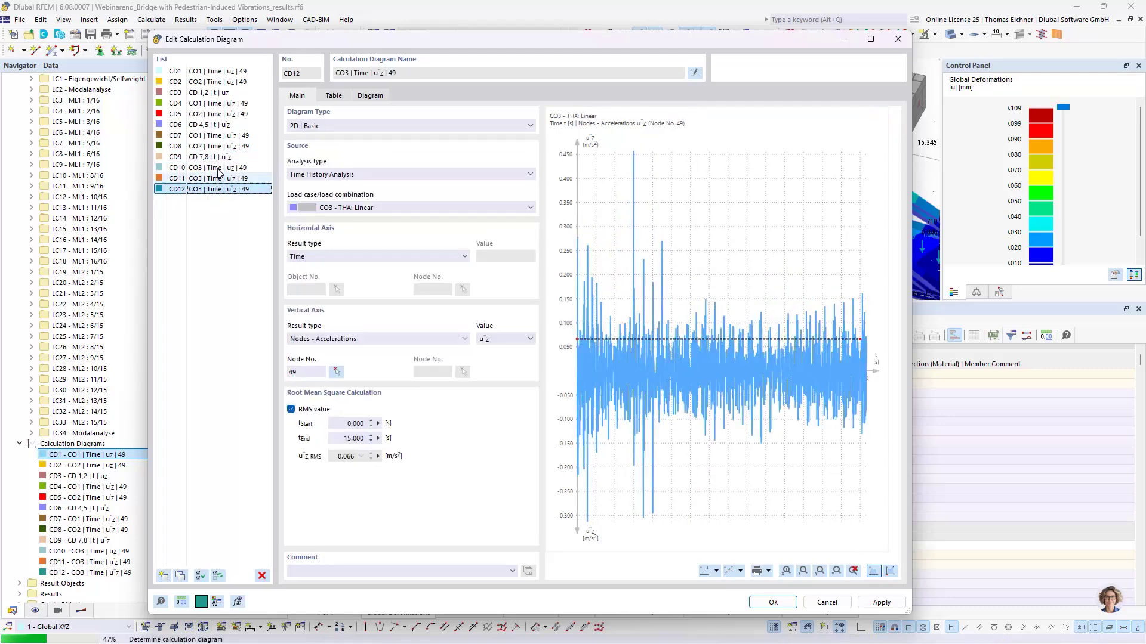
pyautogui.click(220, 177)
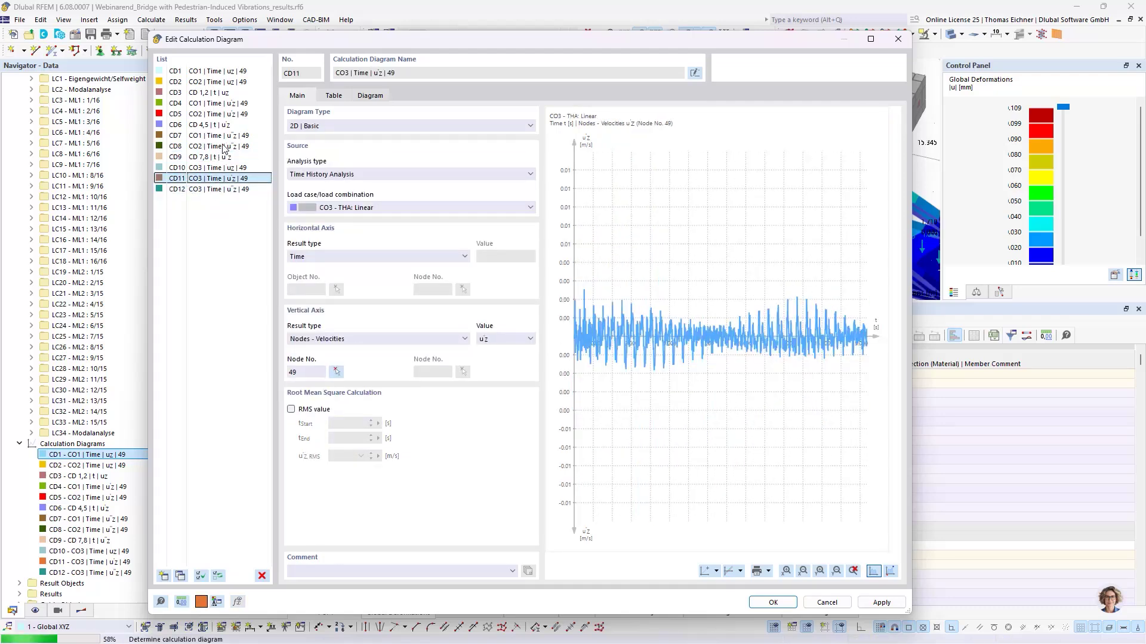
# Step: Show the tabulated time step values of the CO2 displacement diagram CD2
pyautogui.click(218, 81)
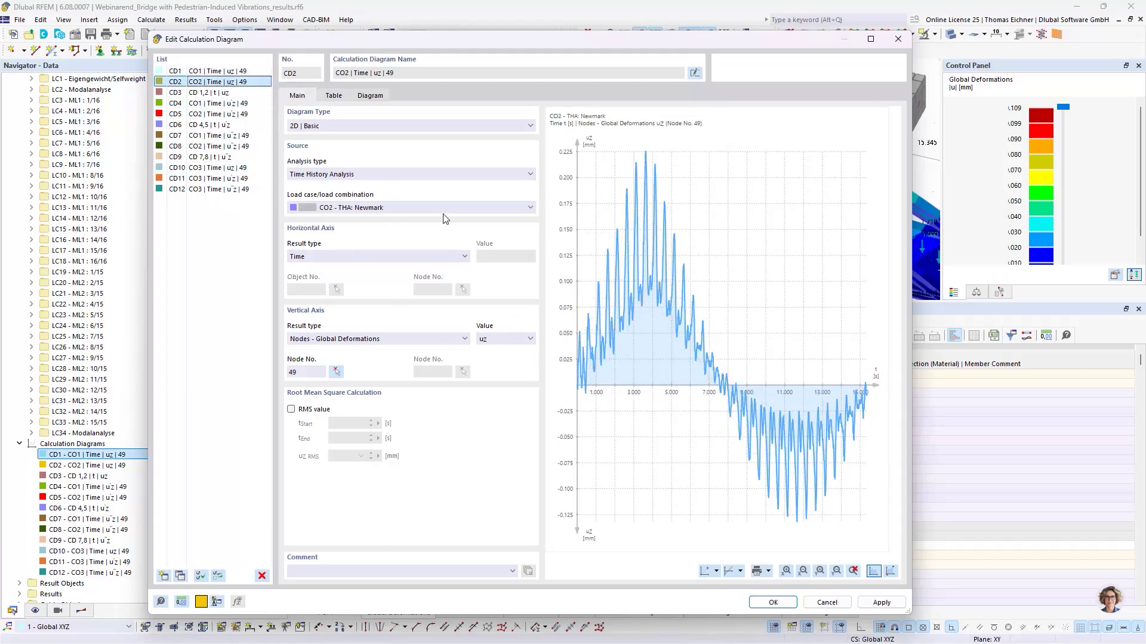
pyautogui.click(334, 96)
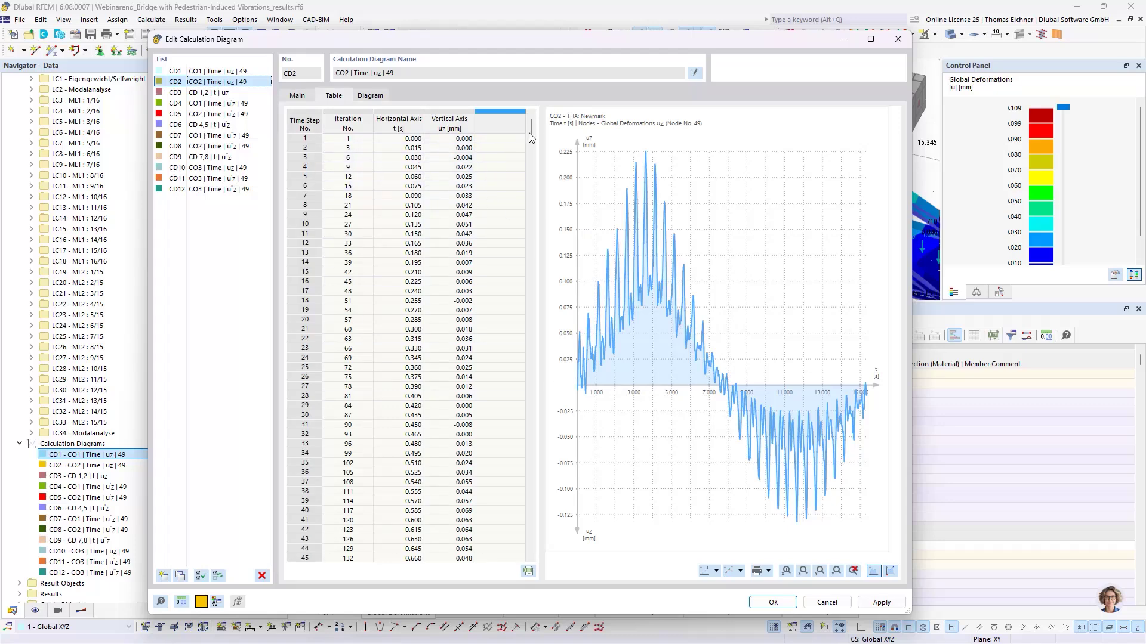
# Step: Export the CD2 time step table to the XLSX file "Webinarend_Bridge with Pedestrian-Induced Vibrations_results - .xlsx" in Downloads and view it in Excel
pyautogui.moveTo(531, 128); pyautogui.dragTo(531, 543)
pyautogui.click(305, 557)
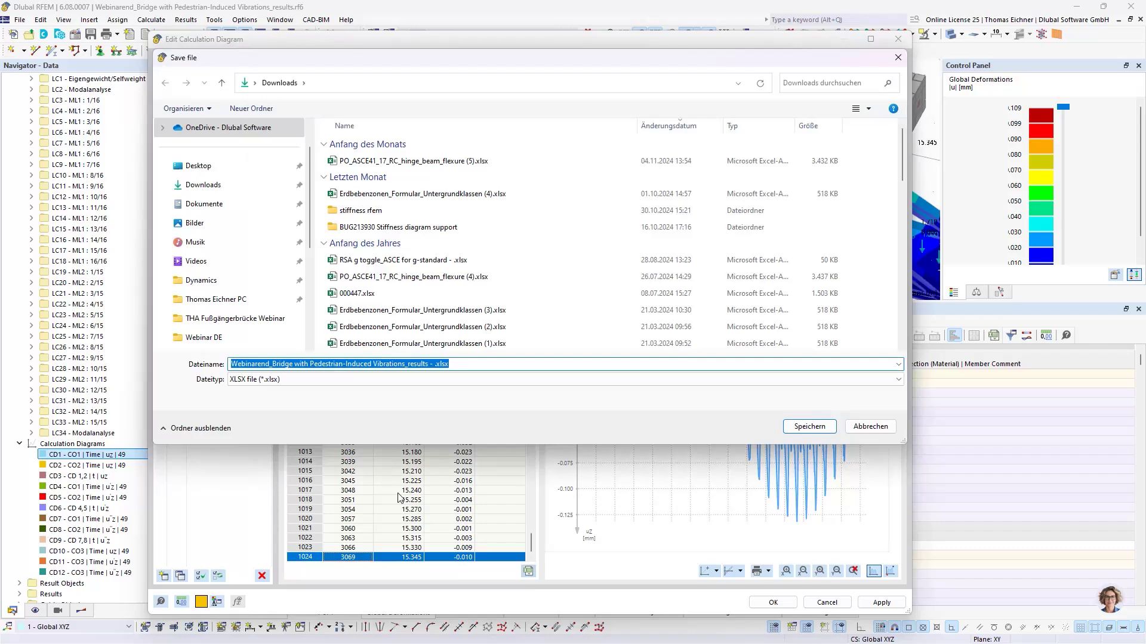
pyautogui.click(261, 363)
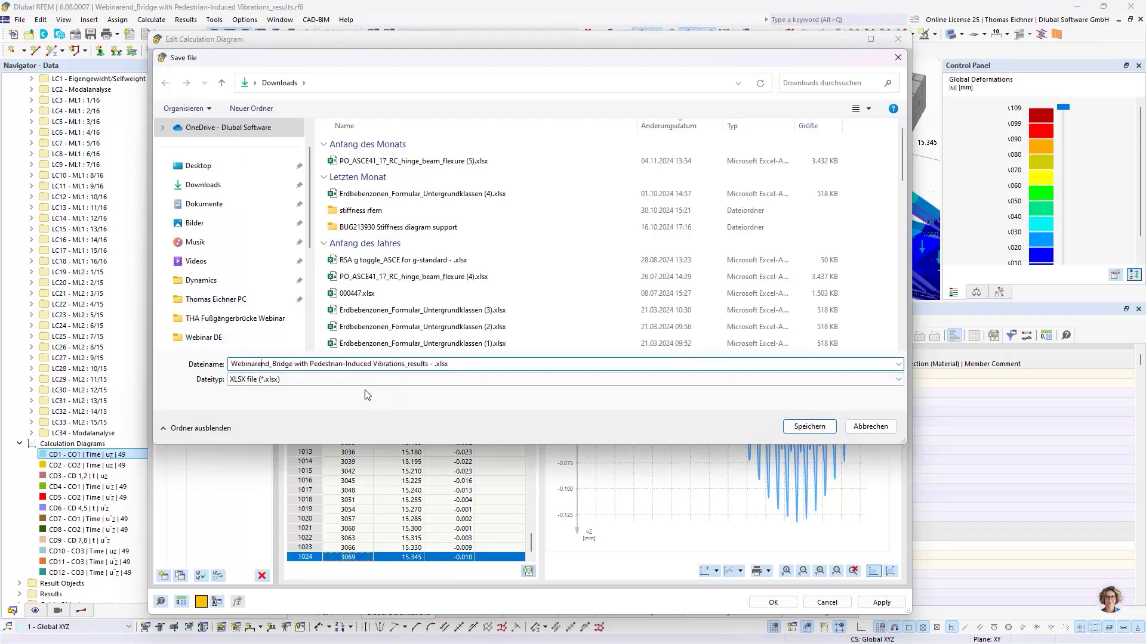
pyautogui.click(809, 428)
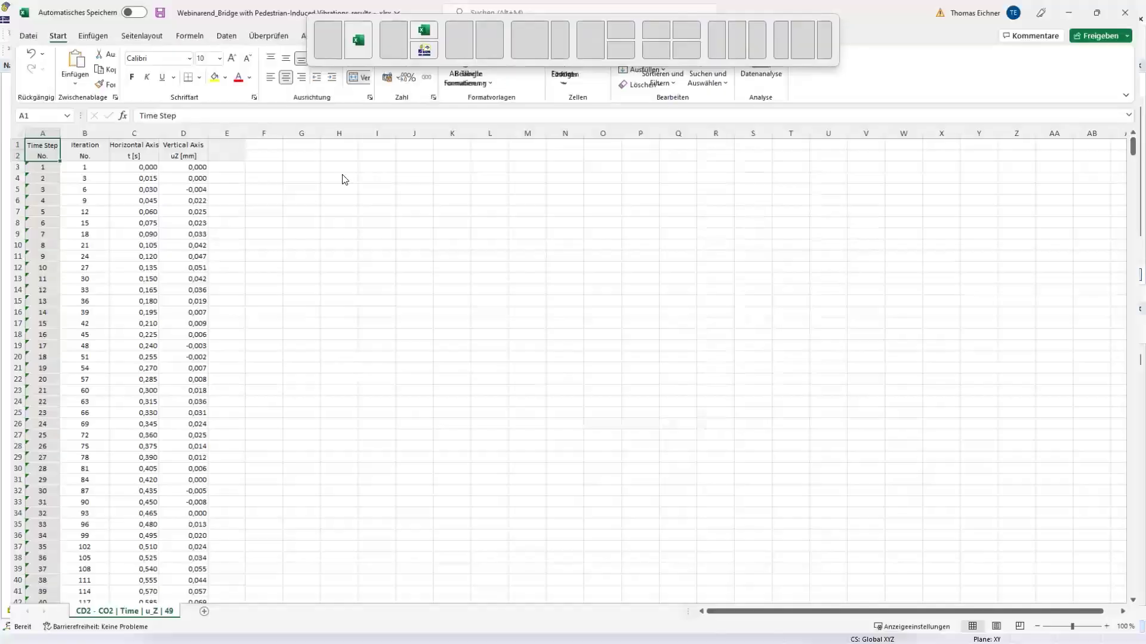
pyautogui.moveTo(35, 154); pyautogui.dragTo(221, 408)
pyautogui.click(296, 432)
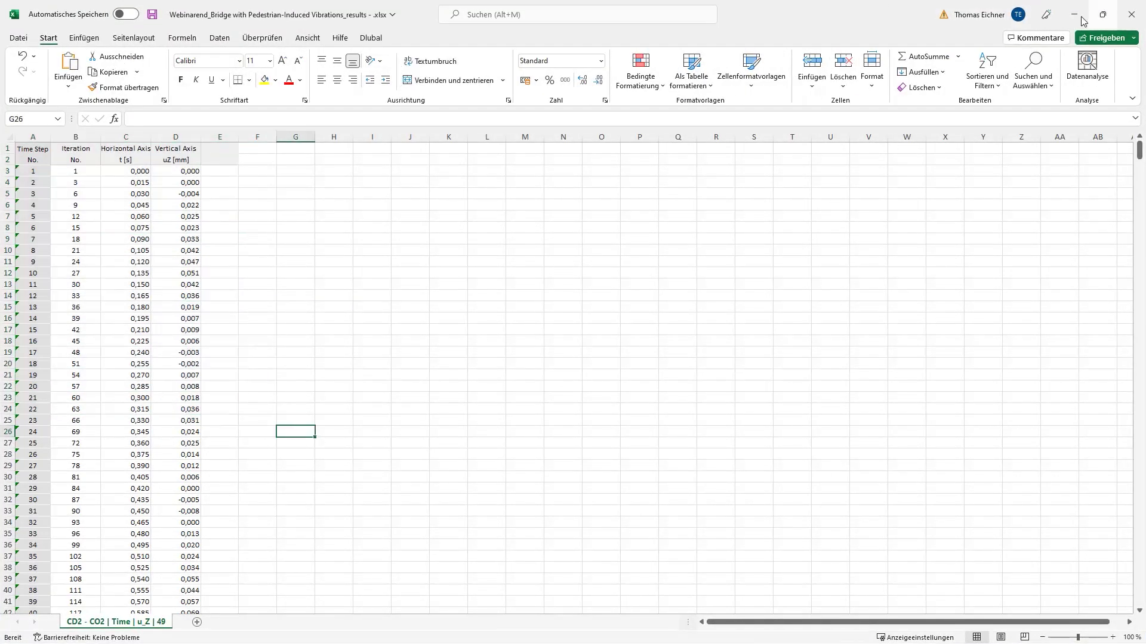
# Step: Copy all columns from E onwards of FFT-Postprocessing.xlsx into the exported results workbook, starting at column E
pyautogui.click(715, 330)
pyautogui.moveTo(750, 18); pyautogui.dragTo(565, 4)
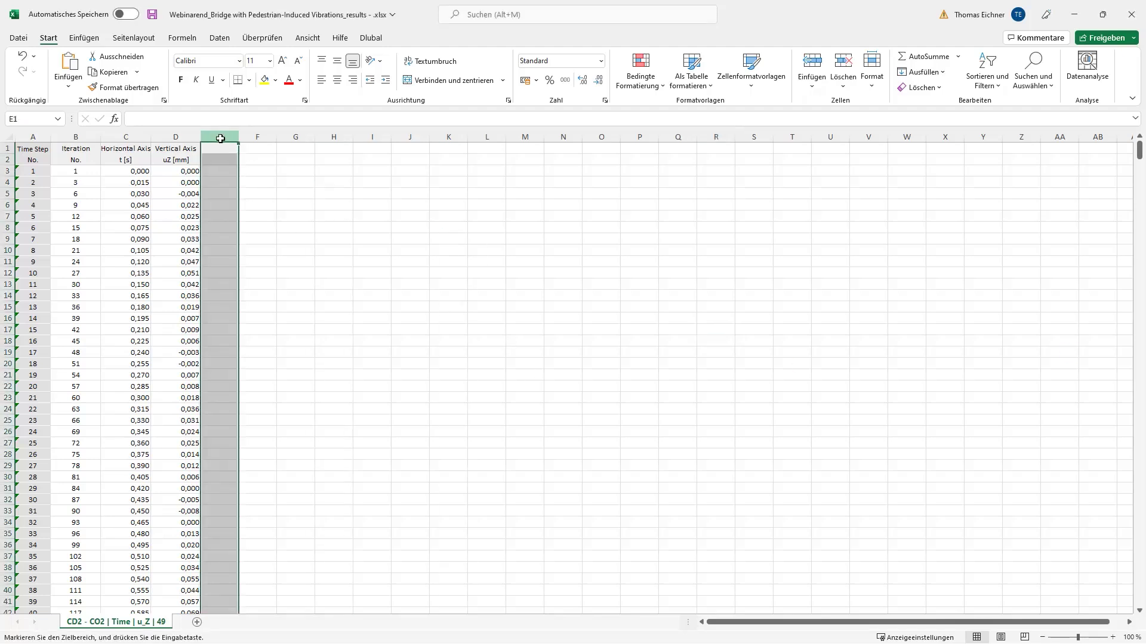
pyautogui.click(220, 136)
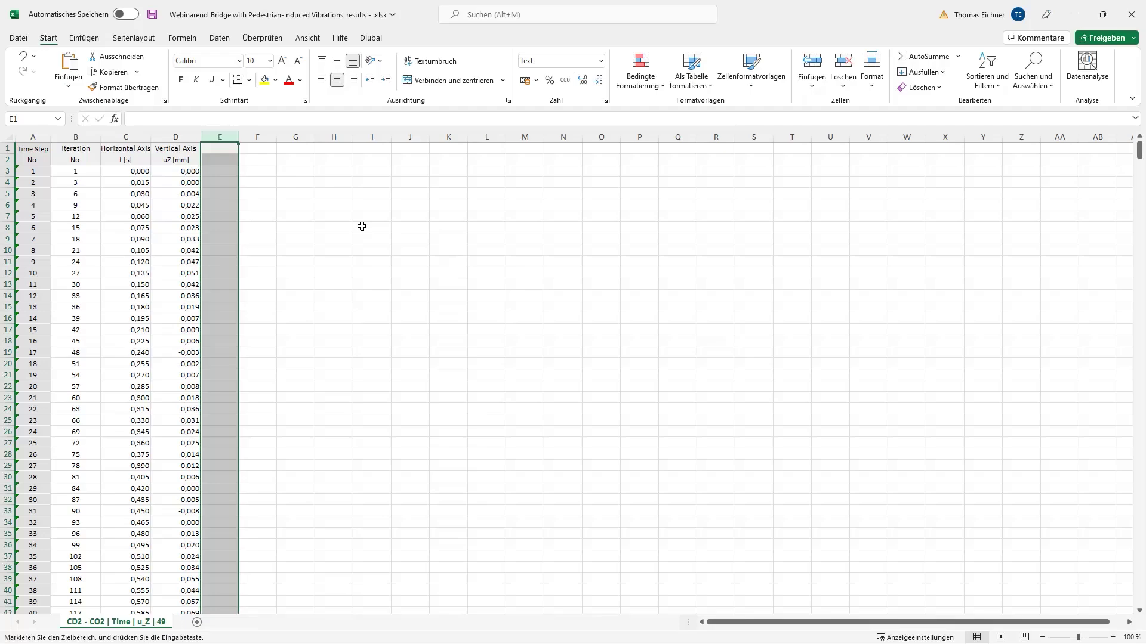
pyautogui.moveTo(358, 643); pyautogui.dragTo(540, 0)
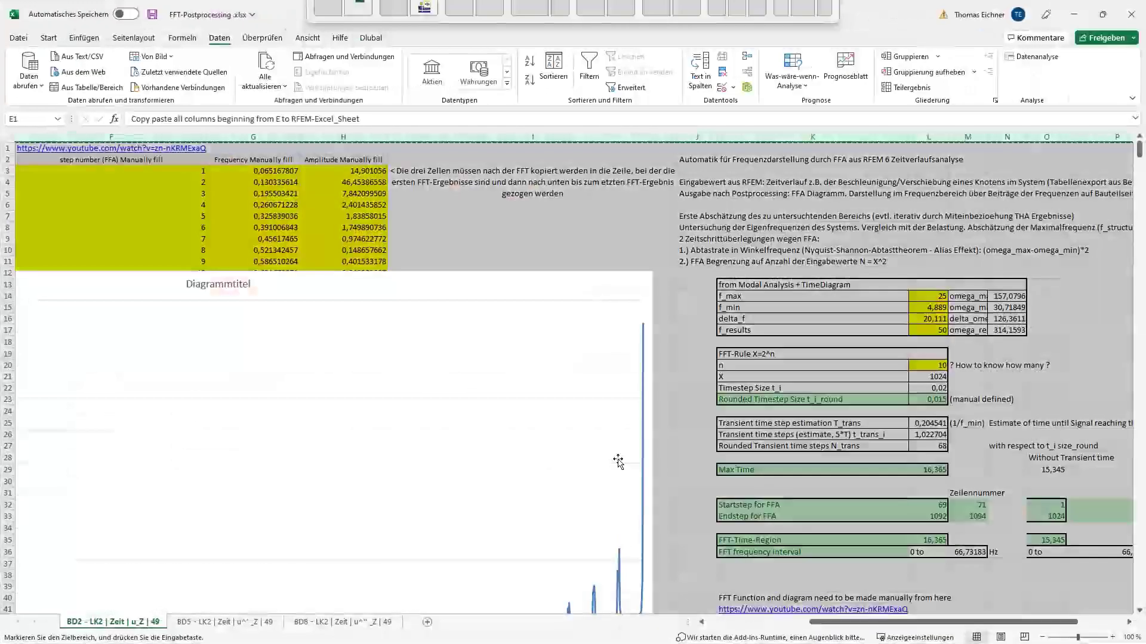
pyautogui.moveTo(839, 621); pyautogui.dragTo(644, 598)
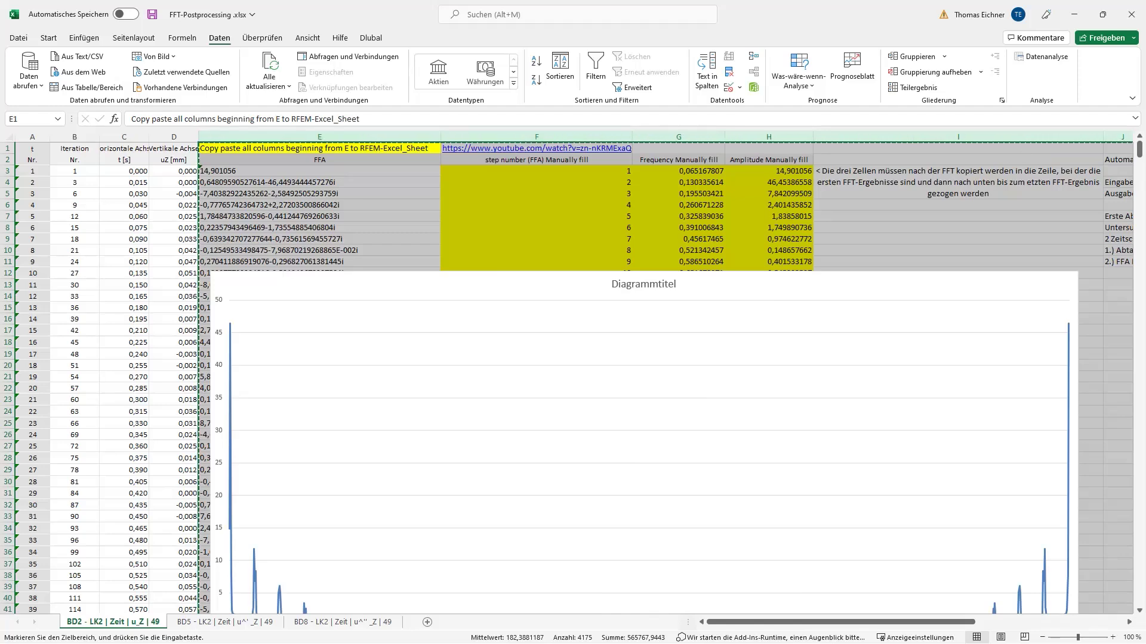
pyautogui.moveTo(789, 22); pyautogui.dragTo(1145, 18)
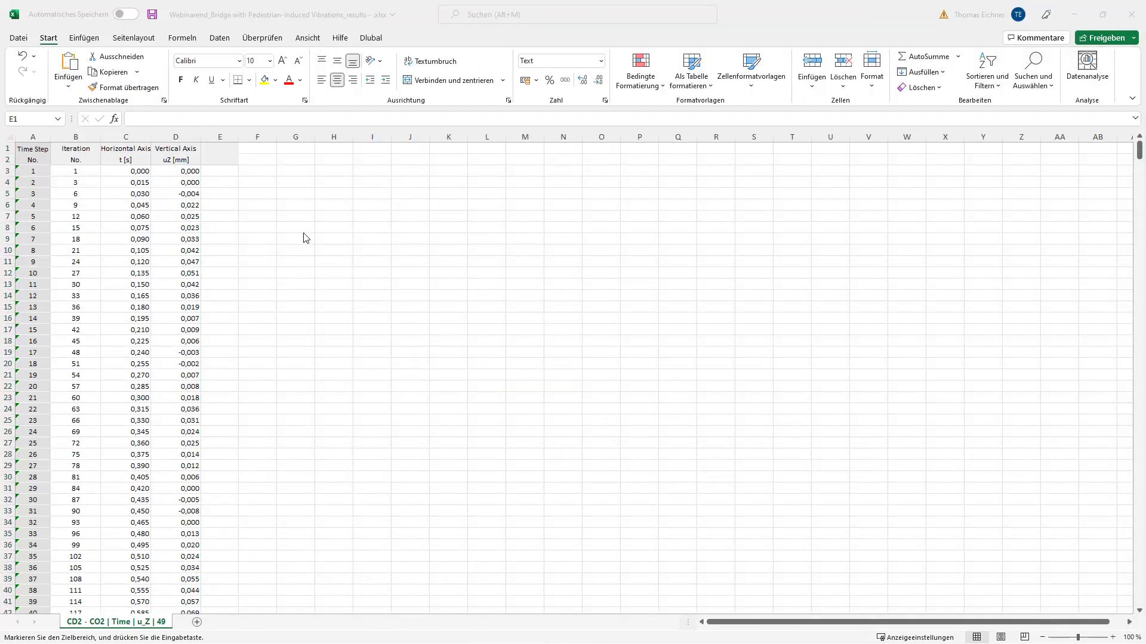
pyautogui.click(223, 134)
pyautogui.hotkey('ctrl', 'v')
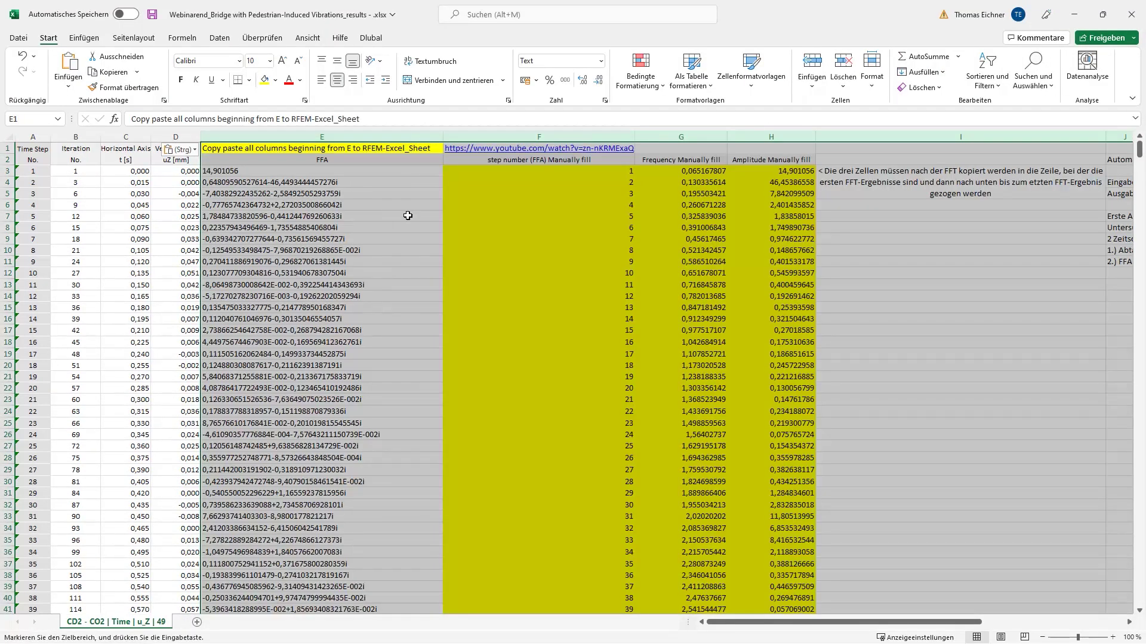
# Step: Delete the old FFT chart pasted into the CD2 sheet
pyautogui.click(922, 274)
pyautogui.keyDown('ctrl'); pyautogui.scroll(-4, 395, 276); pyautogui.keyUp('ctrl')
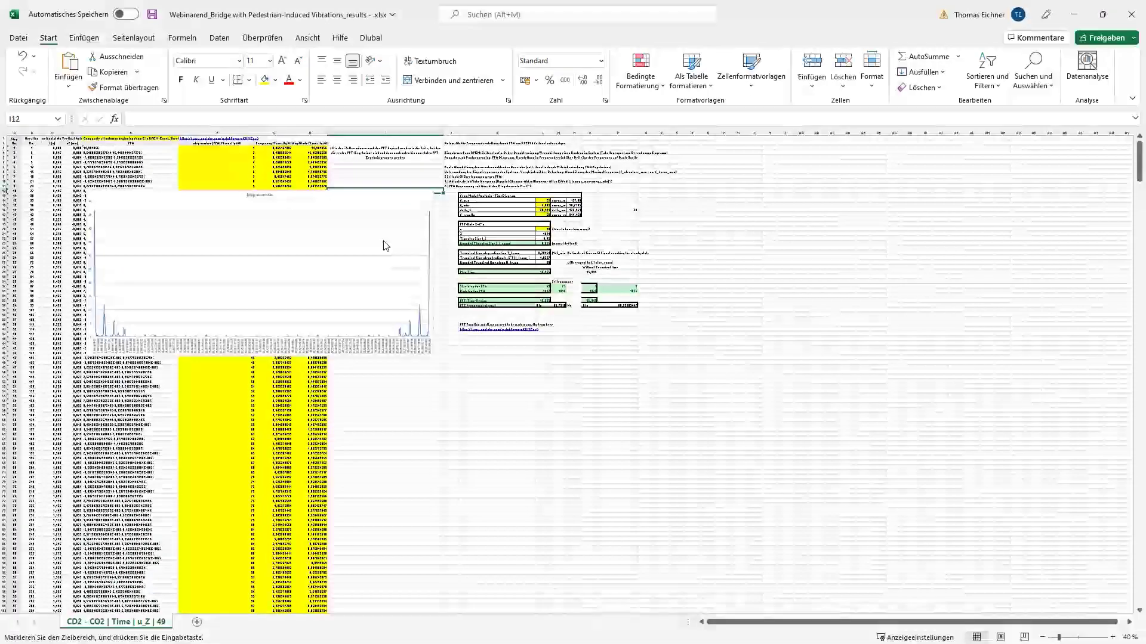
pyautogui.click(366, 195)
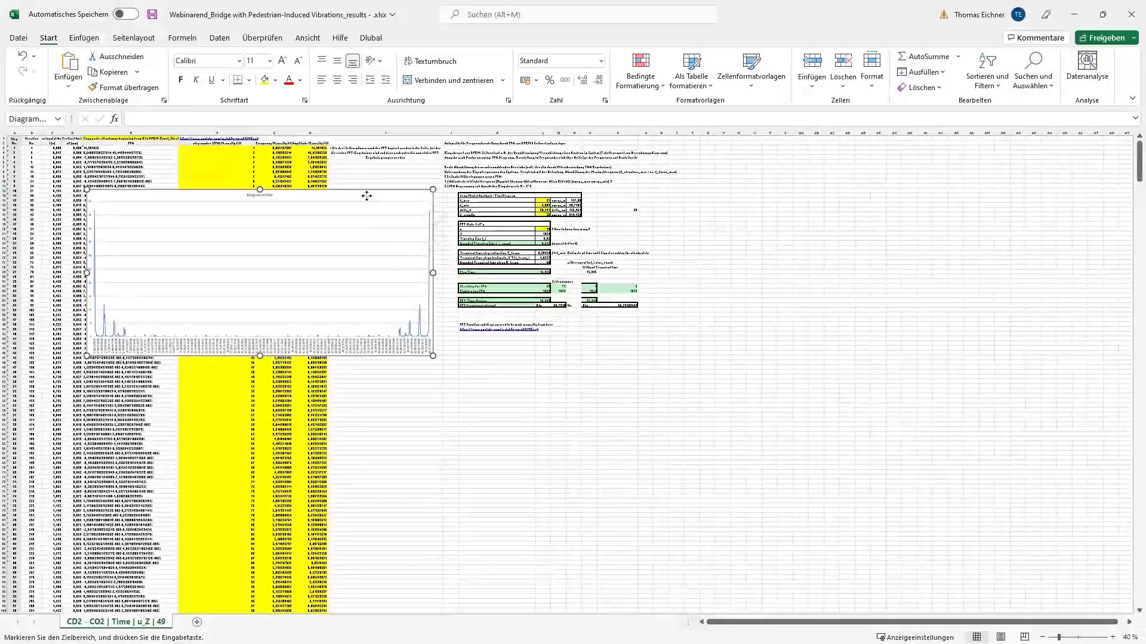
pyautogui.press('Delete')
pyautogui.click(719, 296)
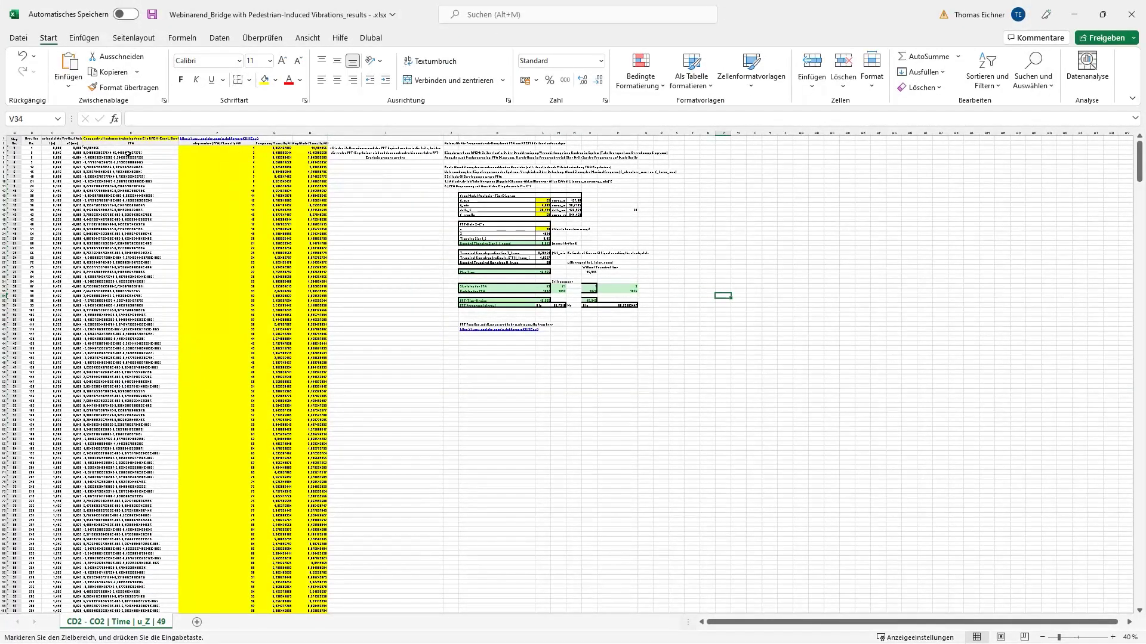
# Step: Clear the old results in columns E to H from row 4 downwards, and the FFA value in E3
pyautogui.moveTo(128, 154); pyautogui.dragTo(323, 607)
pyautogui.press('Delete')
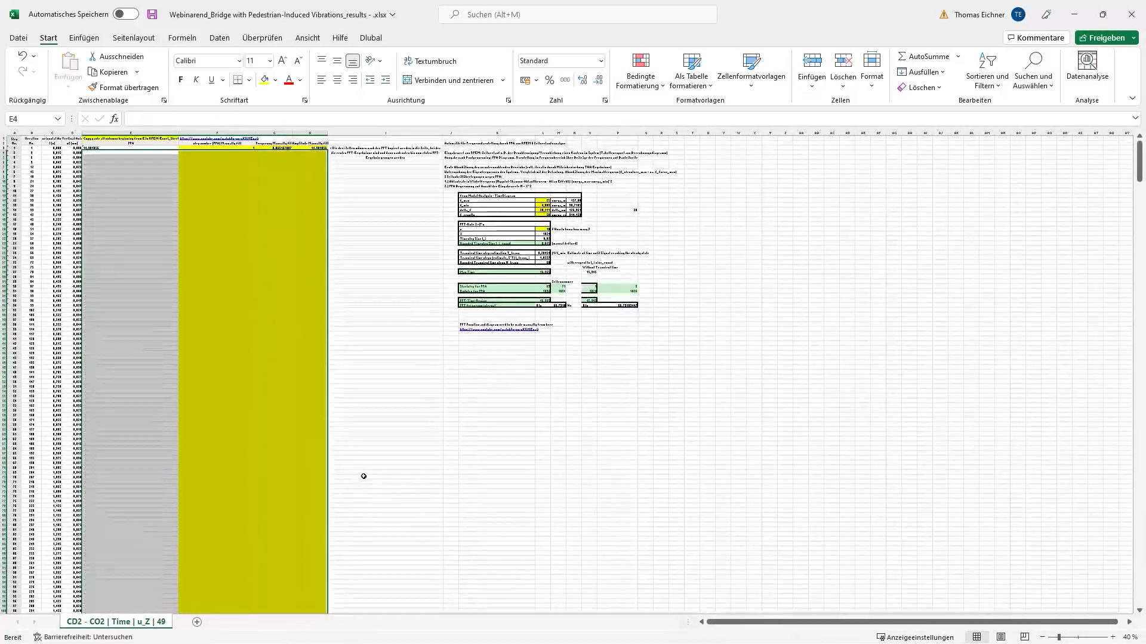
pyautogui.click(117, 147)
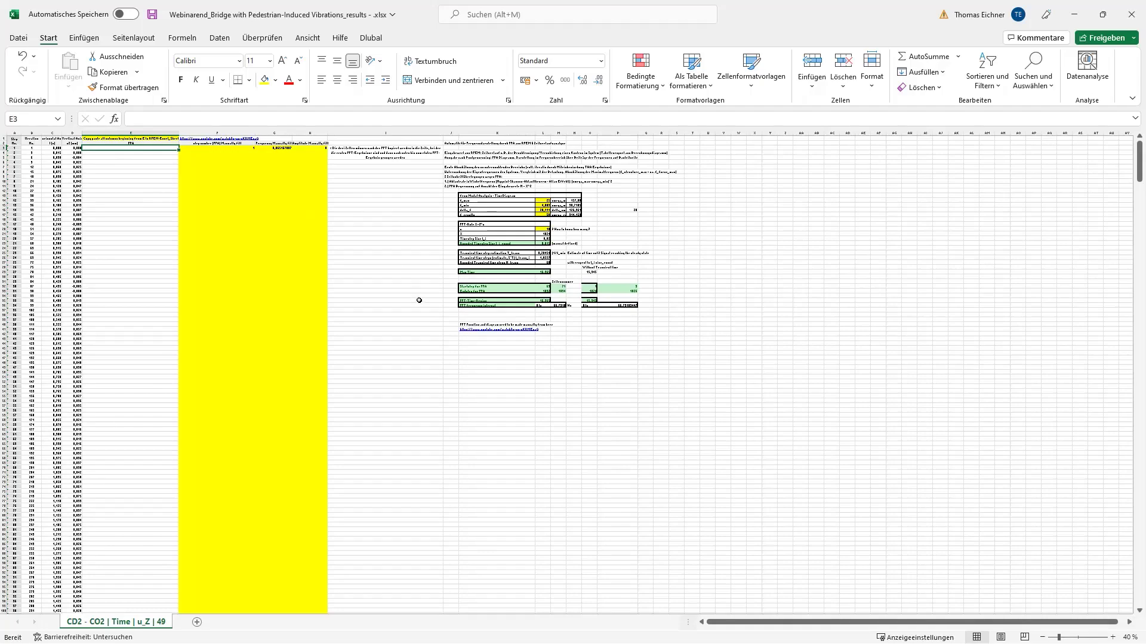
# Step: Examine the note on copying the three formula cells down and the video link above the FFT columns
pyautogui.keyDown('ctrl'); pyautogui.scroll(3, 419, 300); pyautogui.keyUp('ctrl')
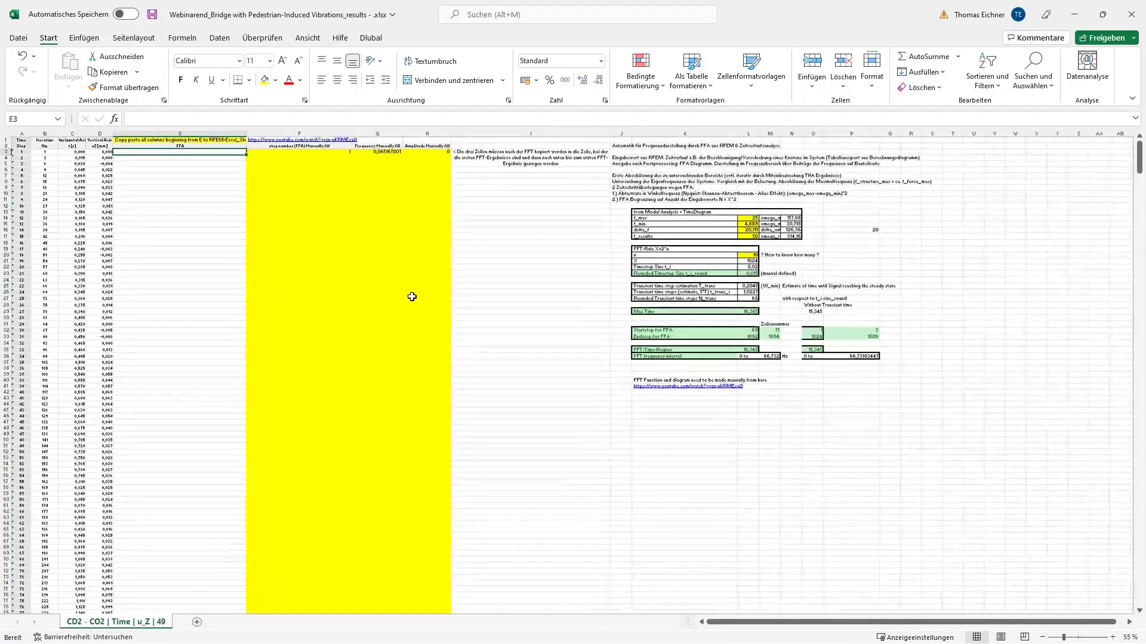
pyautogui.click(299, 285)
pyautogui.click(515, 273)
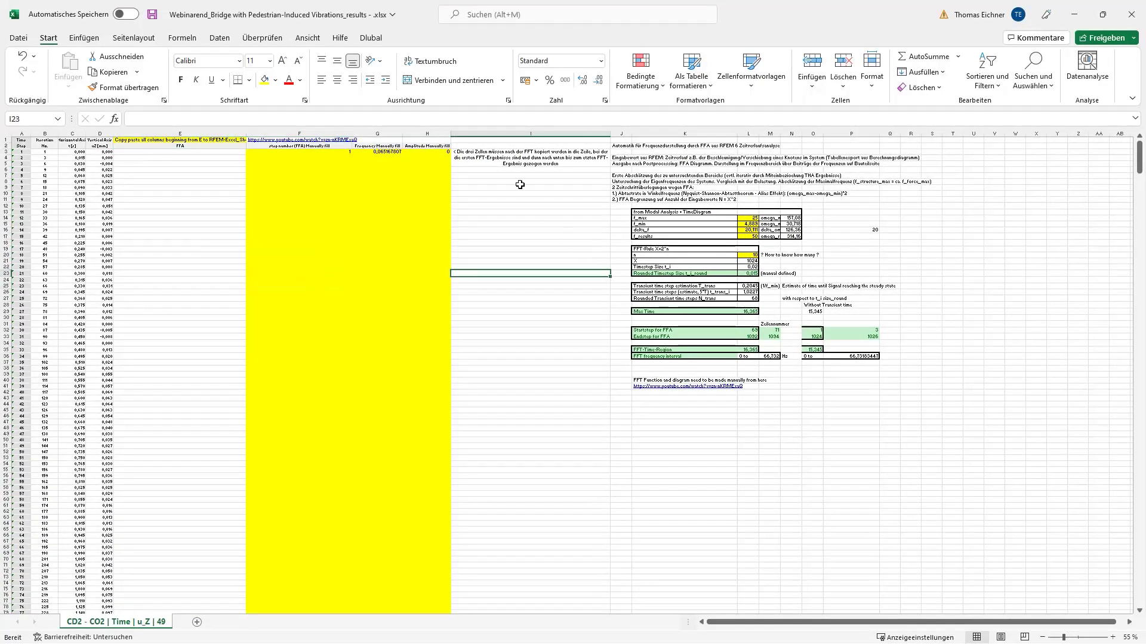
pyautogui.click(505, 159)
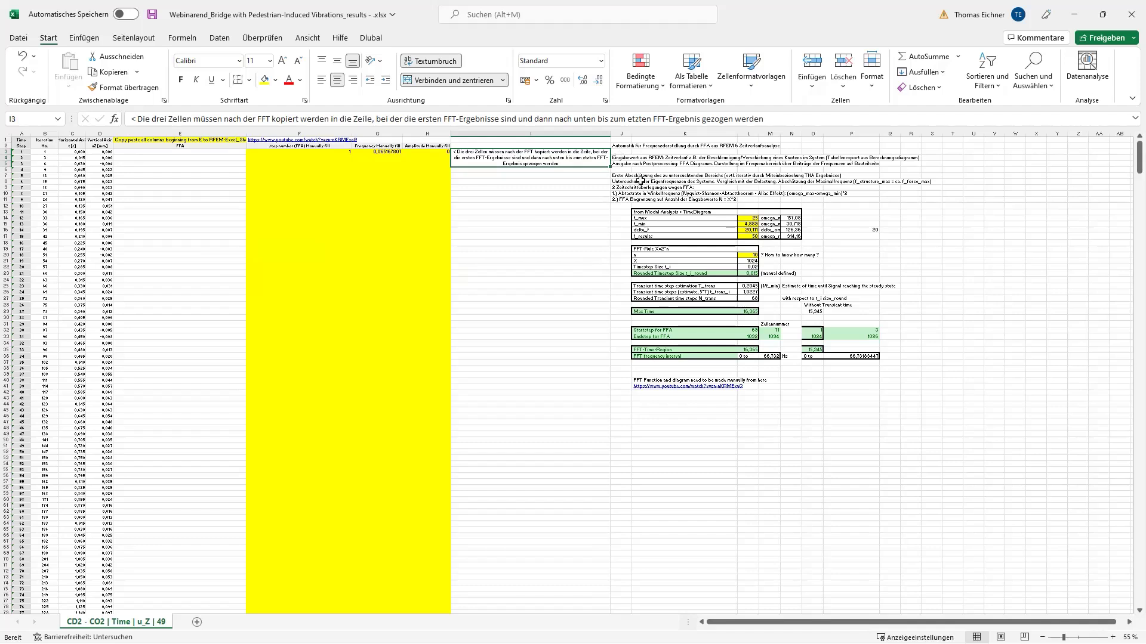
pyautogui.click(517, 192)
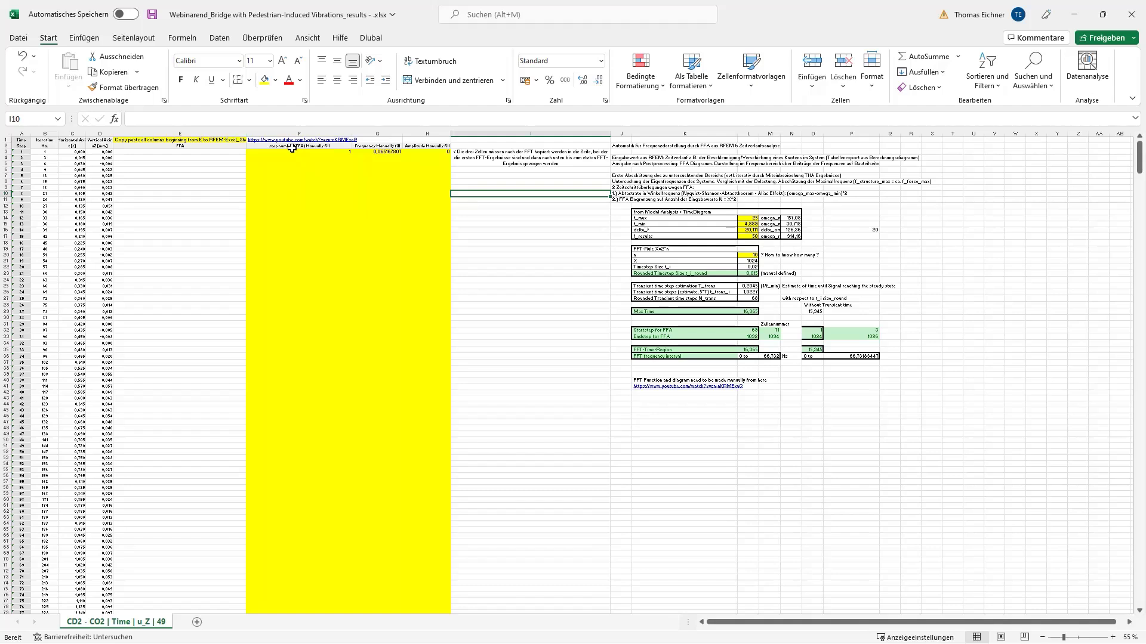
pyautogui.click(514, 279)
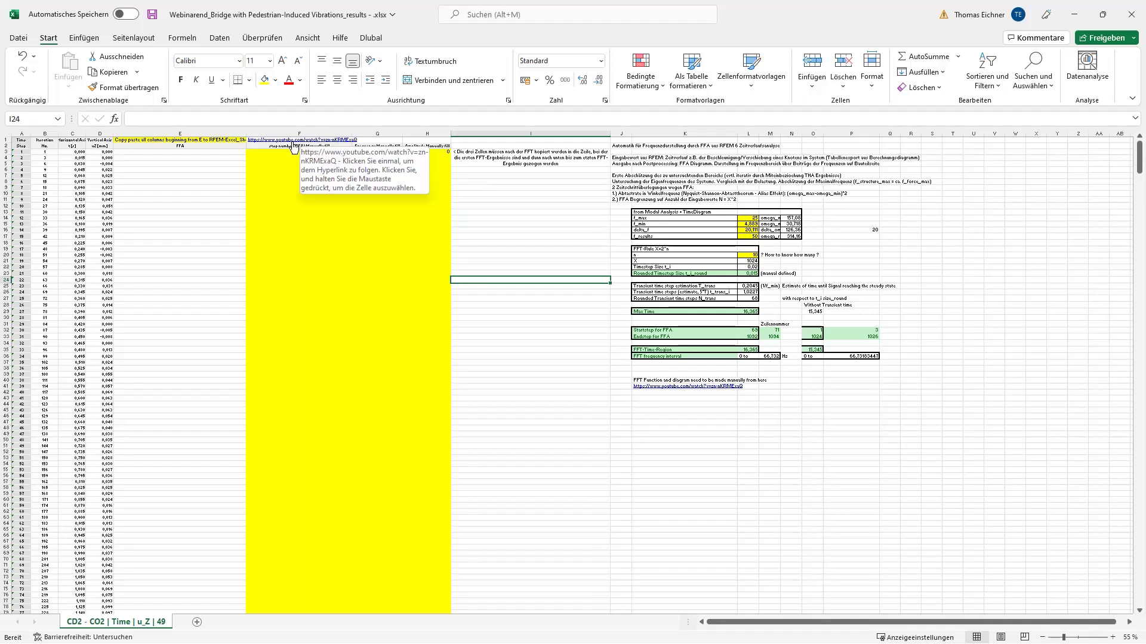
# Step: Start the Fourier analysis (Fourieranalyse) data analysis function and move its dialog clear of the calculation tables
pyautogui.click(178, 147)
pyautogui.click(219, 38)
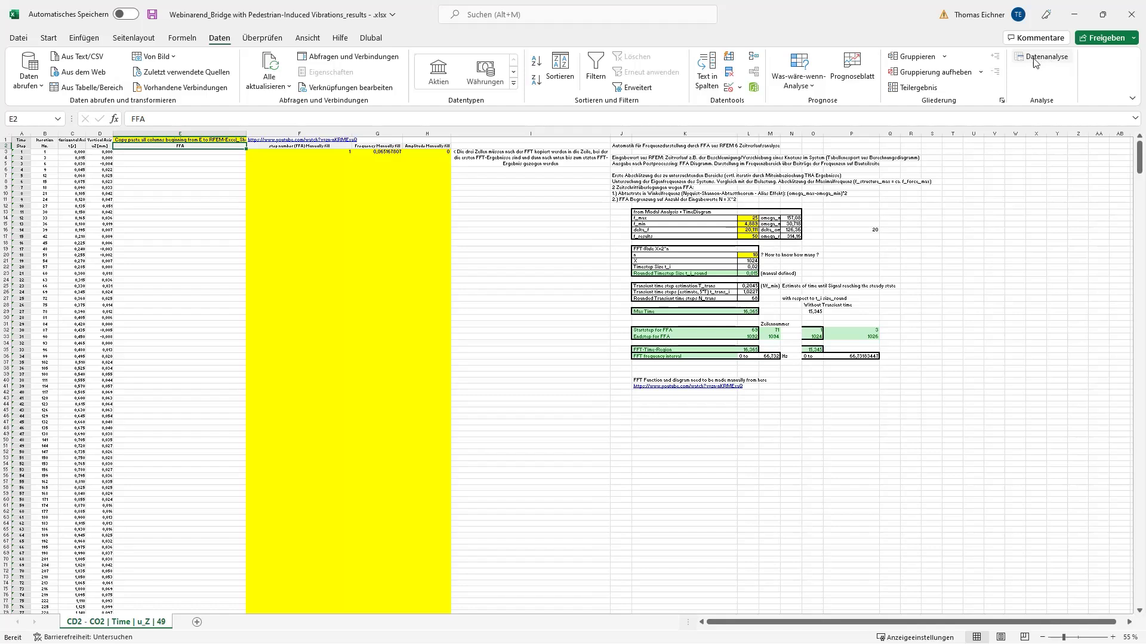
pyautogui.click(1046, 60)
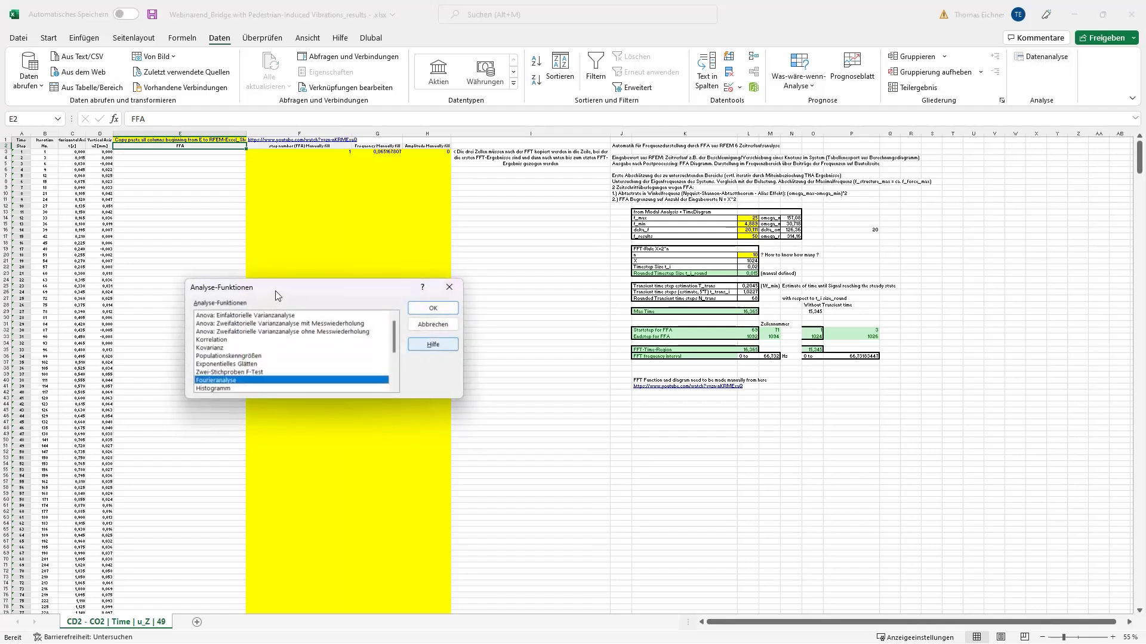
pyautogui.moveTo(275, 291); pyautogui.dragTo(433, 275)
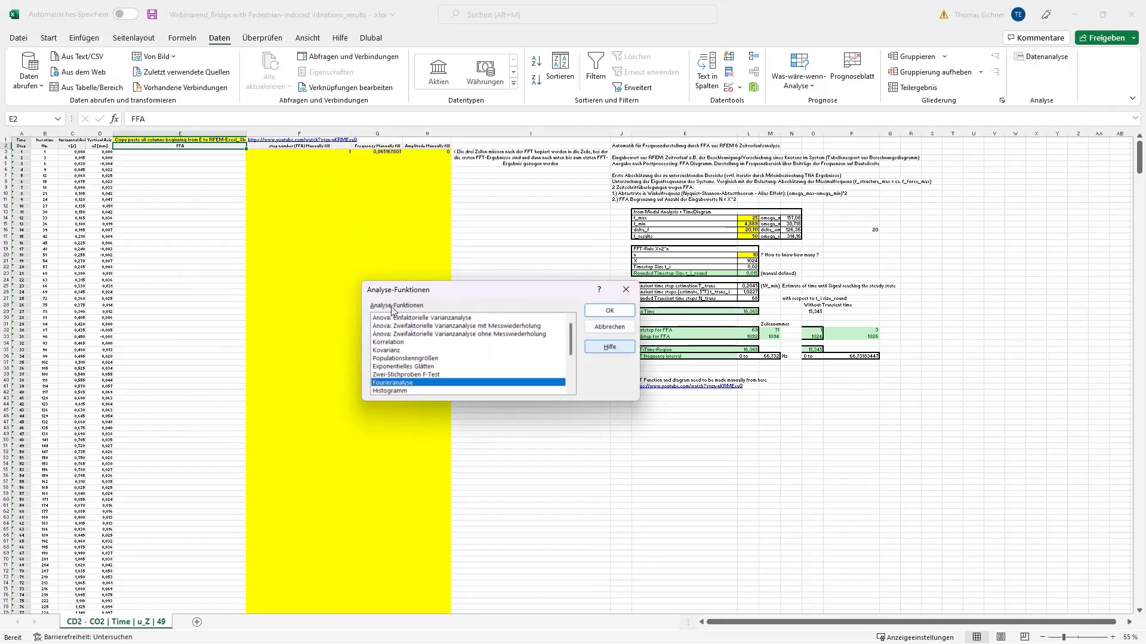
pyautogui.click(599, 310)
pyautogui.moveTo(518, 274); pyautogui.dragTo(219, 223)
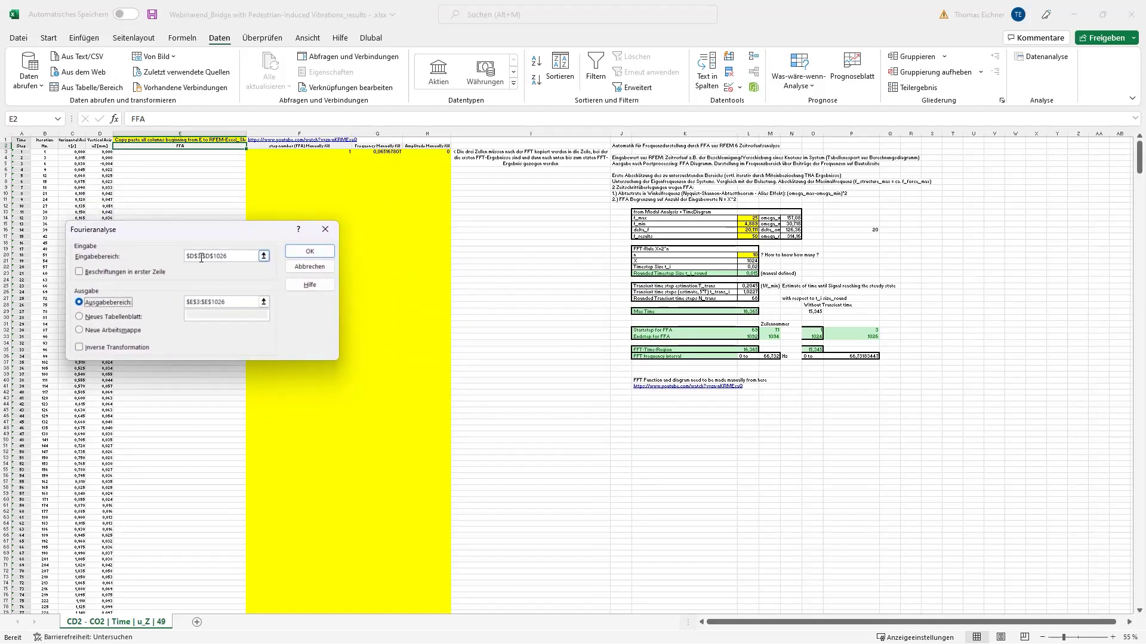
# Step: Try to re-enter the Fourier analysis input range for the displacement column and run the analysis
pyautogui.click(205, 257)
pyautogui.scroll(1, 622, 387)
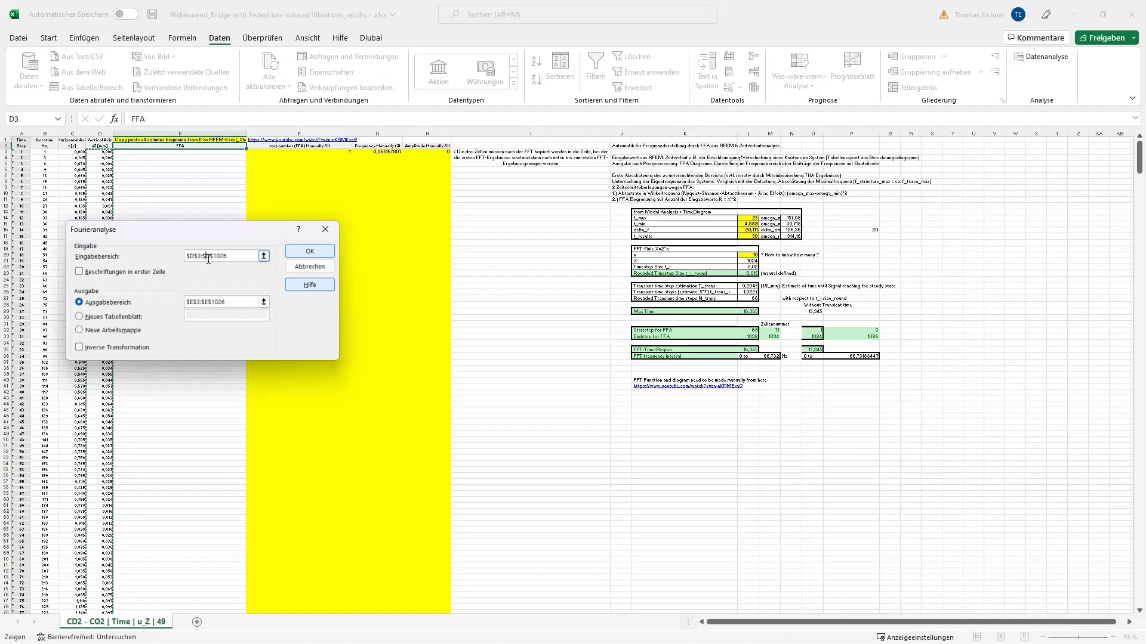
pyautogui.press('BackSpace')
pyautogui.press('BackSpace')
pyautogui.press('BackSpace')
pyautogui.press('BackSpace')
pyautogui.press('BackSpace')
pyautogui.press('BackSpace')
pyautogui.click(865, 337)
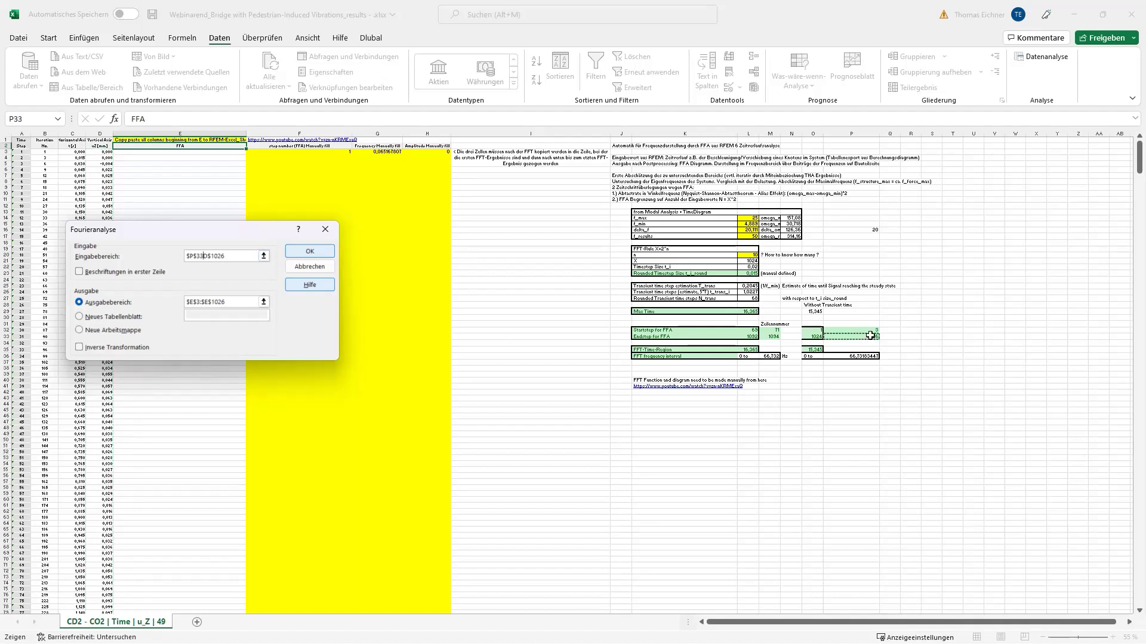
pyautogui.click(205, 256)
pyautogui.press('BackSpace')
pyautogui.write('D')
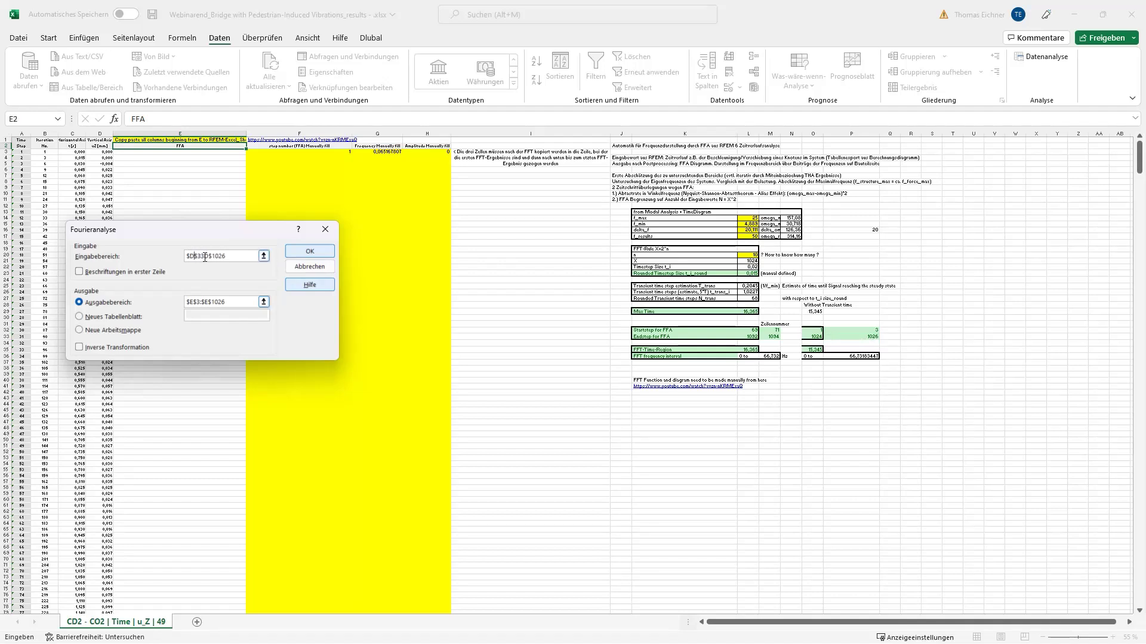
pyautogui.click(205, 256)
pyautogui.press('BackSpace')
pyautogui.click(326, 256)
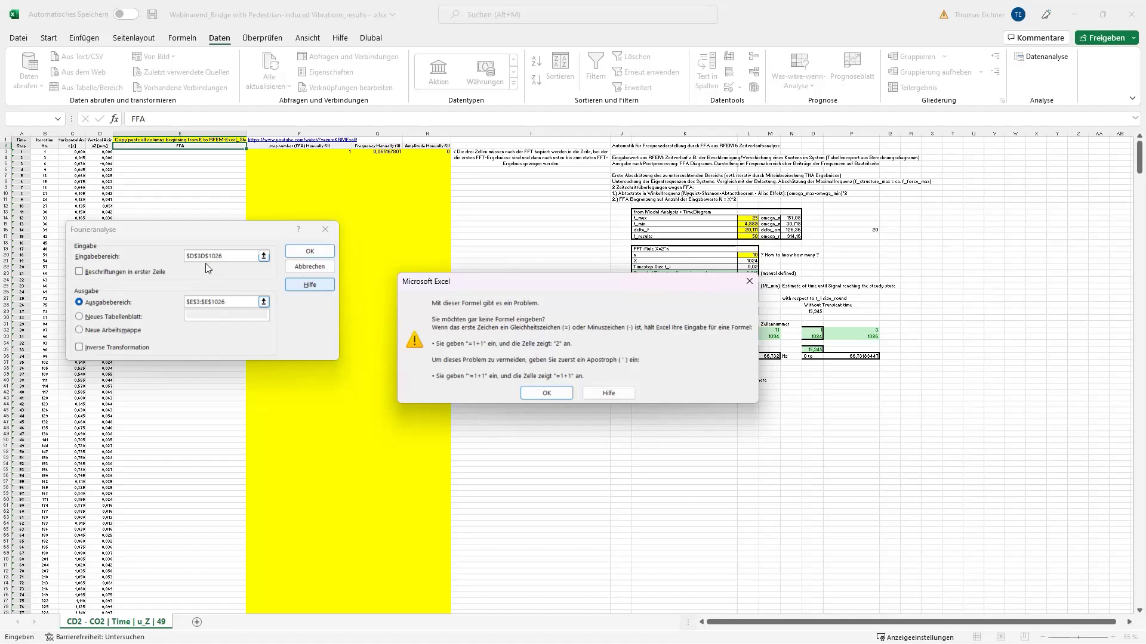
pyautogui.click(561, 393)
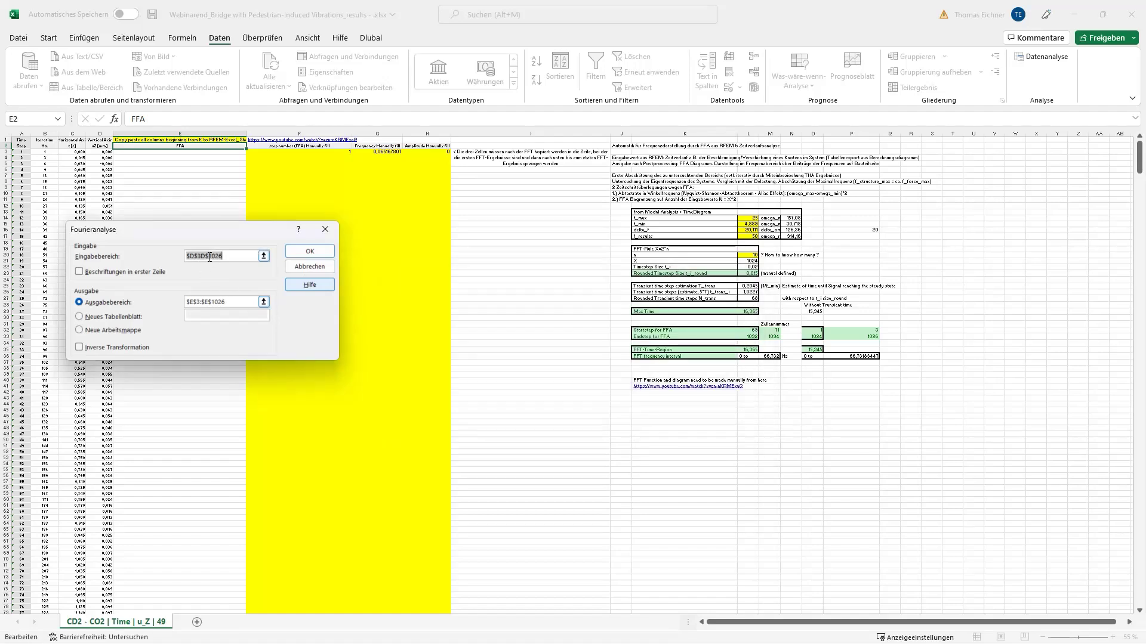
# Step: Correct the input range to D3:D1026 and run the Fourier analysis with output range E3:E1026
pyautogui.click(207, 256)
pyautogui.write(':')
pyautogui.click(309, 251)
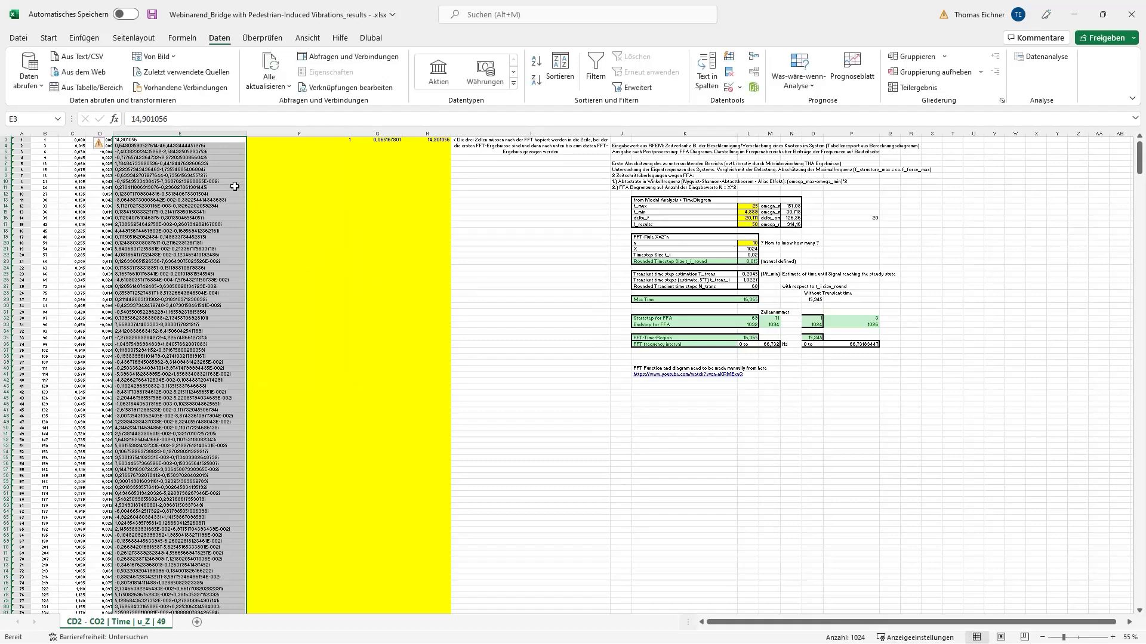
# Step: Fill the step number, frequency and amplitude cells F3:H3 down to row 1026, where the FFT results end
pyautogui.click(479, 305)
pyautogui.scroll(1, 478, 304)
pyautogui.moveTo(315, 151)
pyautogui.mouseDown()
pyautogui.moveTo(469, 153)
pyautogui.moveTo(442, 154)
pyautogui.moveTo(453, 614)
pyautogui.moveTo(517, 643)
pyautogui.moveTo(473, 543)
pyautogui.moveTo(456, 595)
pyautogui.moveTo(357, 1)
pyautogui.moveTo(378, 151)
pyautogui.mouseUp()
pyautogui.click(510, 584)
# Step: Insert a line chart of the frequency and amplitude columns, and move and enlarge it to span columns E to O
pyautogui.click(85, 38)
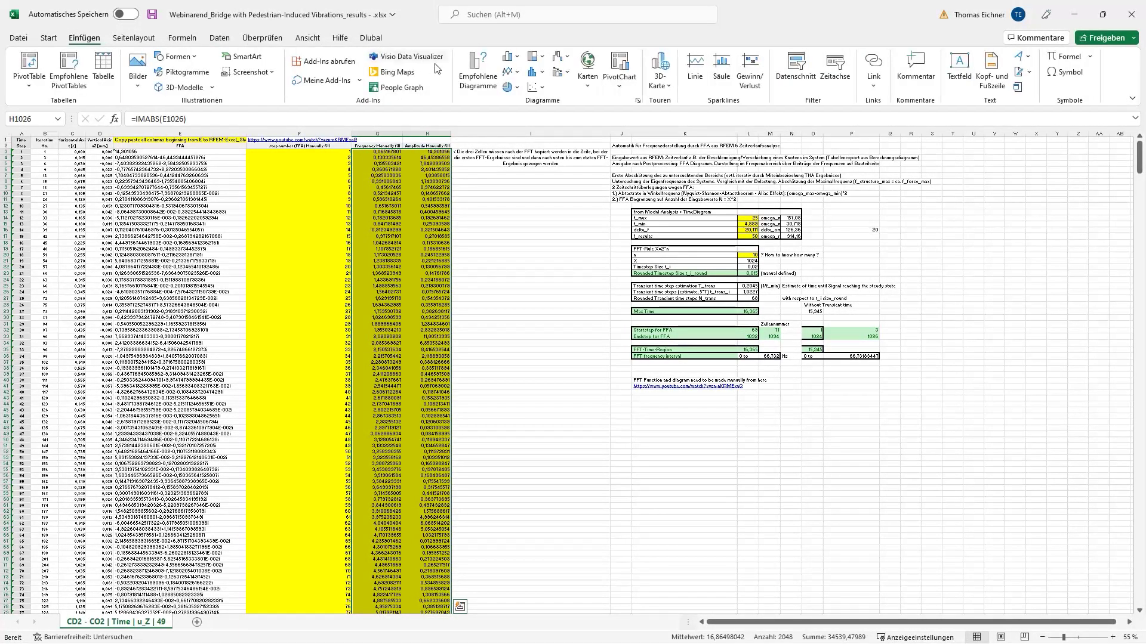
pyautogui.click(477, 75)
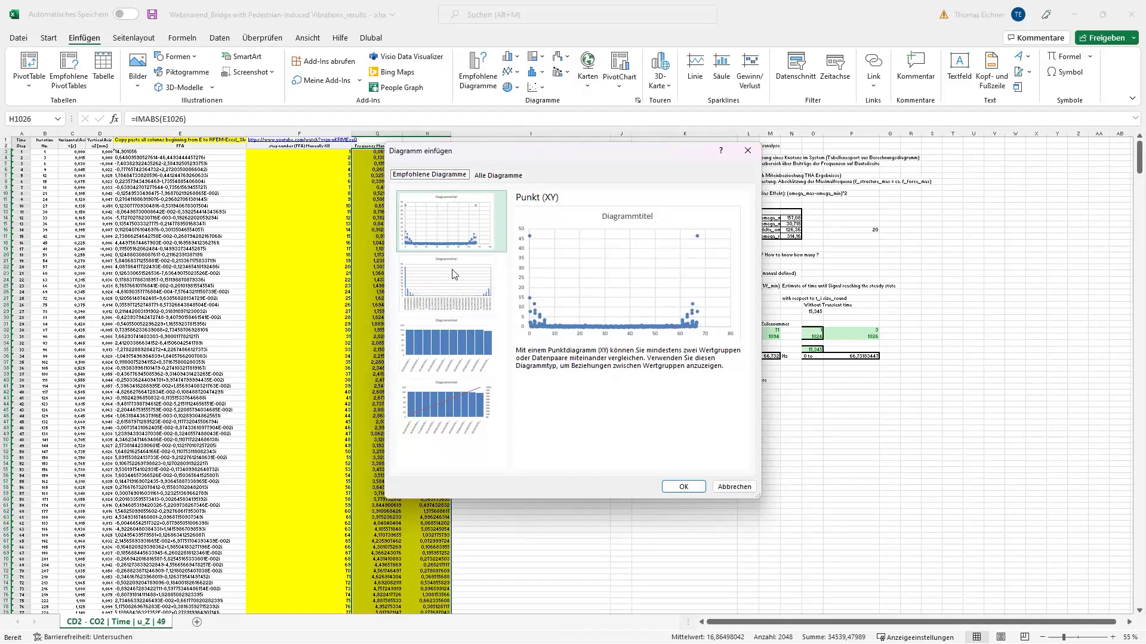
pyautogui.click(451, 280)
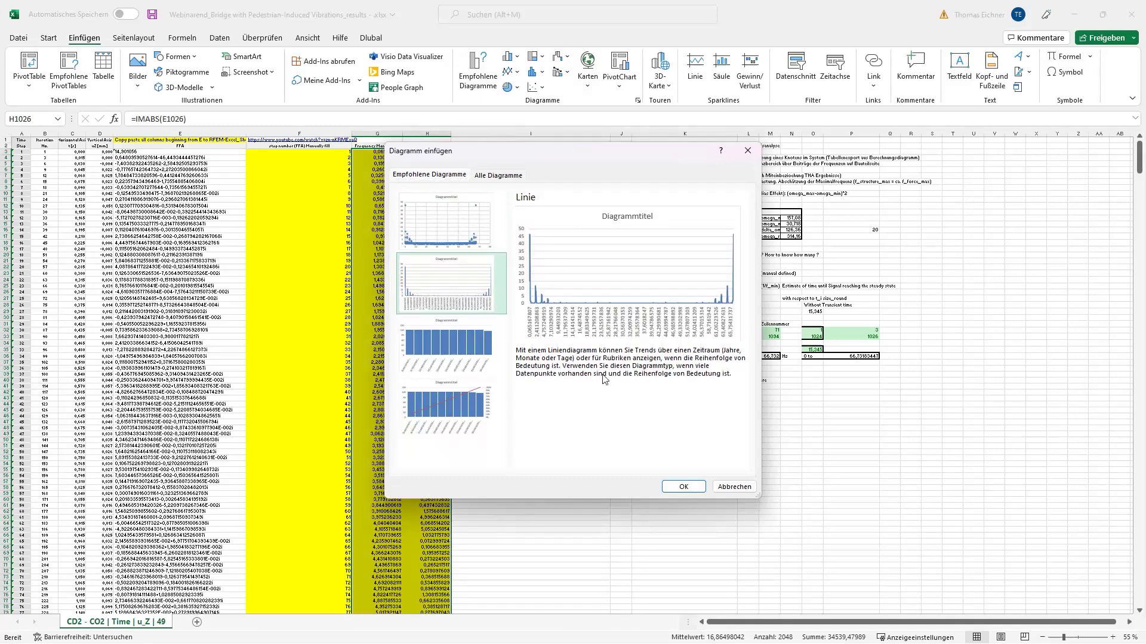
pyautogui.click(683, 487)
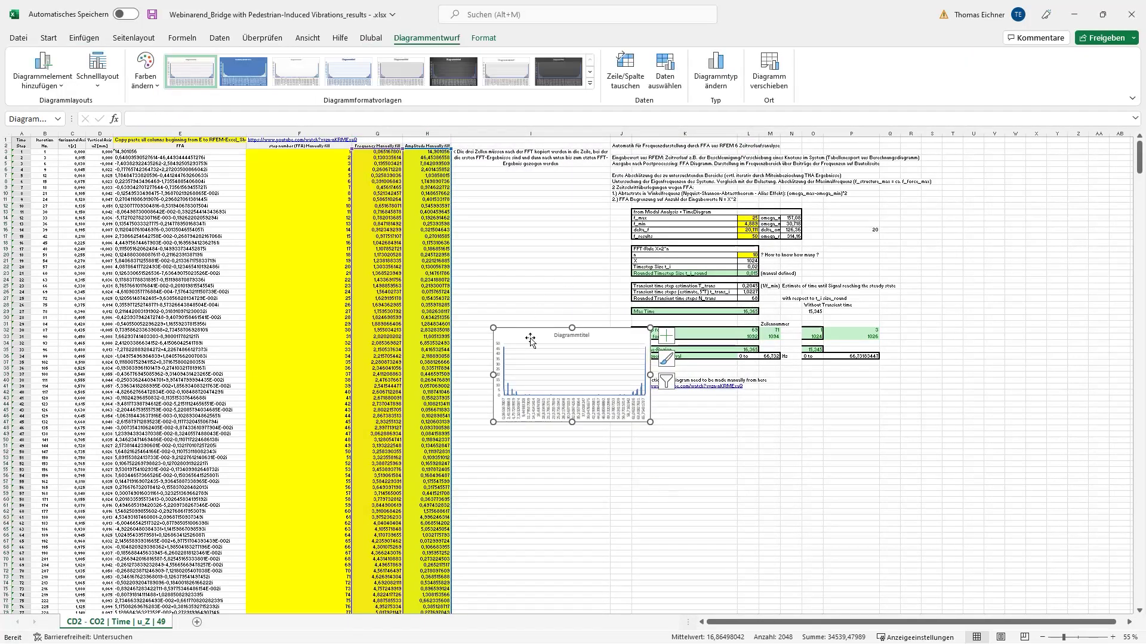
pyautogui.moveTo(491, 318); pyautogui.dragTo(120, 163)
pyautogui.moveTo(277, 263); pyautogui.dragTo(840, 466)
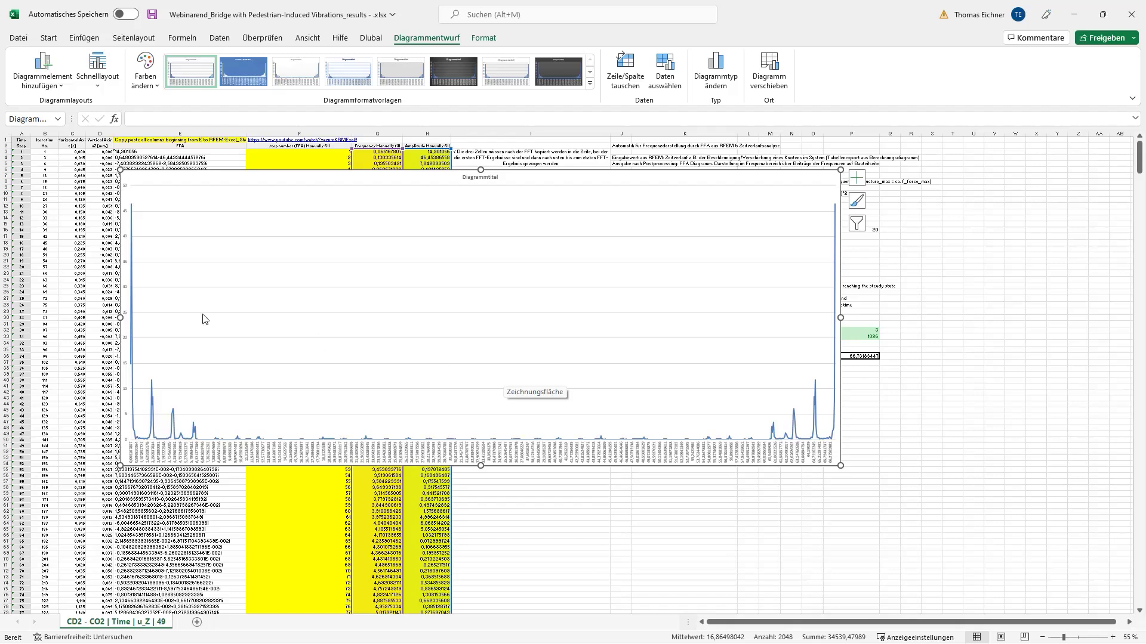
# Step: Examine the first amplitude peaks in the low-frequency range of the line chart and switch to the FFT-Postprocessing workbook
pyautogui.moveTo(132, 207)
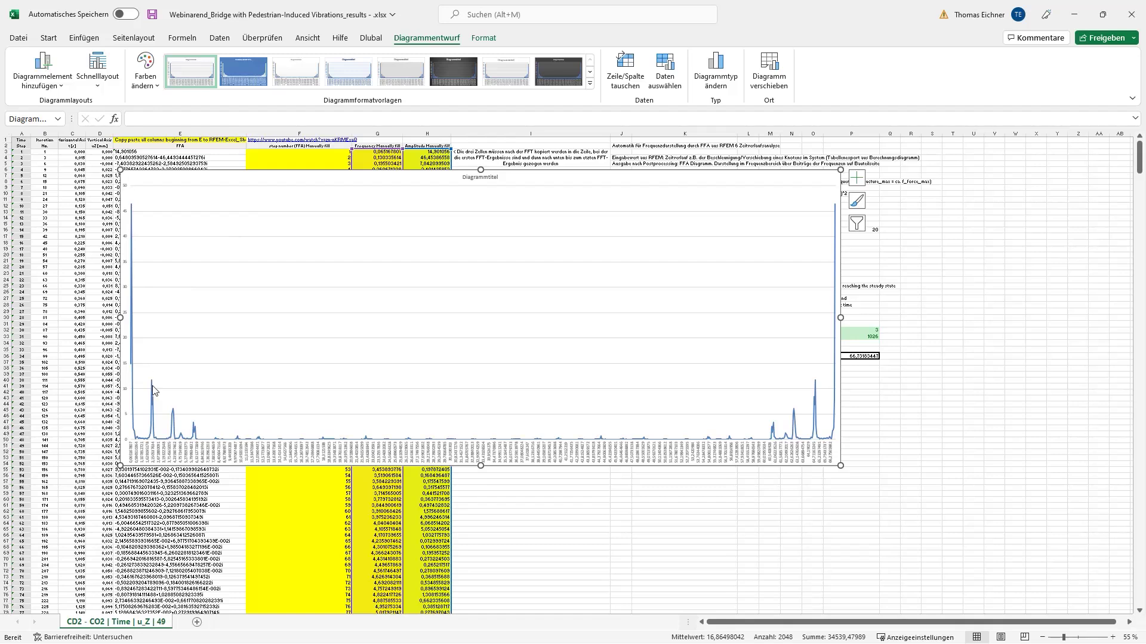
pyautogui.moveTo(151, 385)
pyautogui.moveTo(172, 410)
pyautogui.moveTo(1145, 370); pyautogui.dragTo(596, 35)
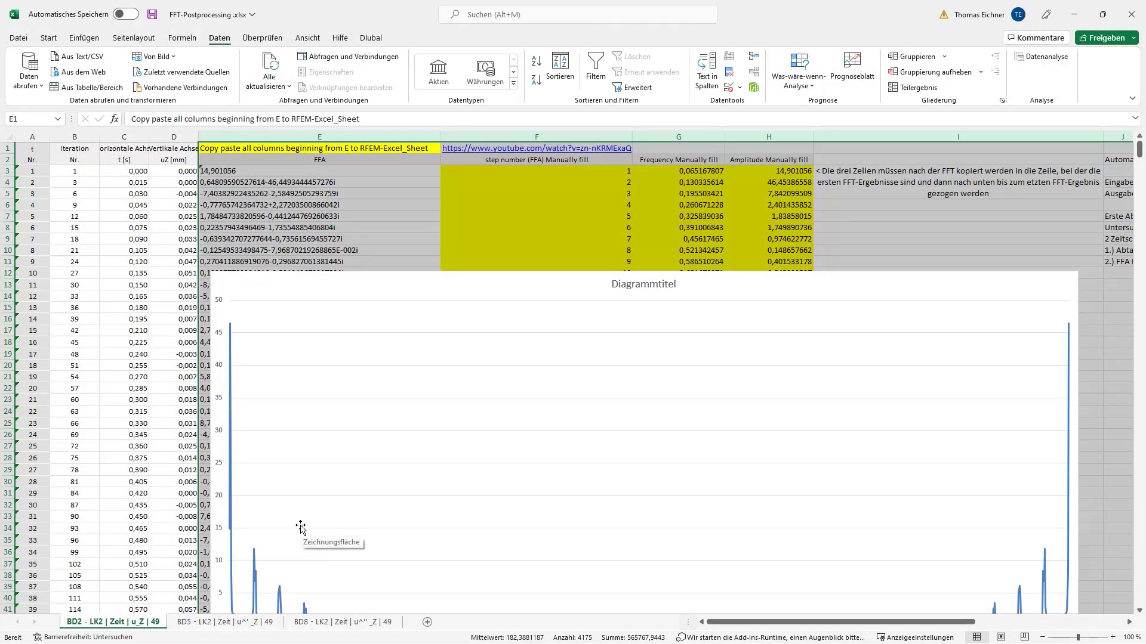
# Step: Compare the frequency charts on the BD5, BD8 and BD2 sheets of the FFT-Postprocessing workbook
pyautogui.click(225, 622)
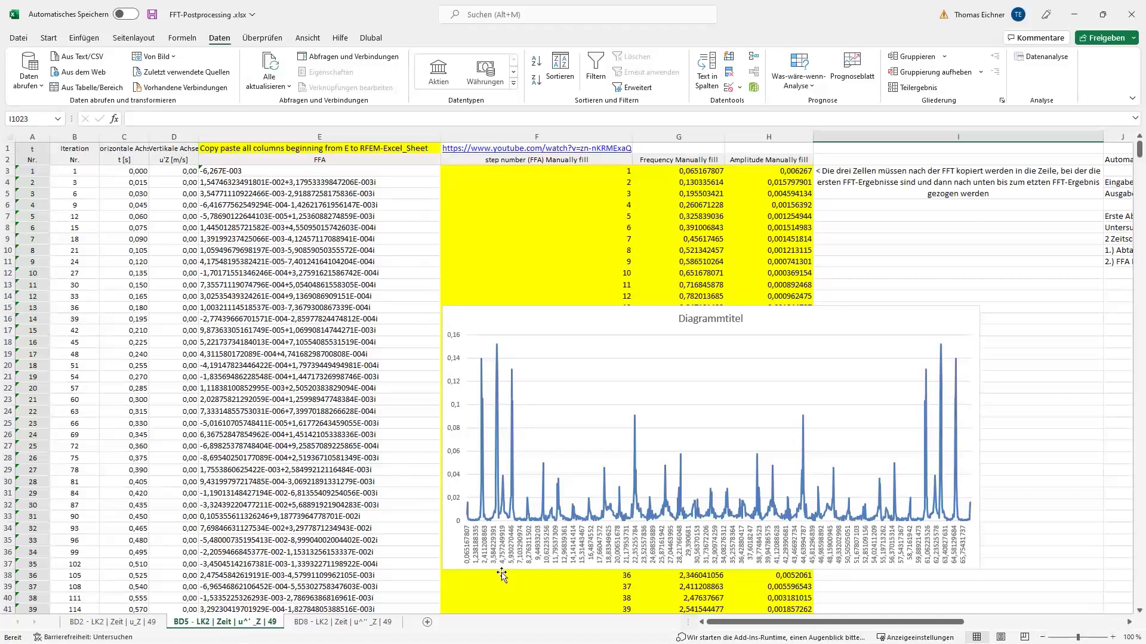
pyautogui.click(319, 622)
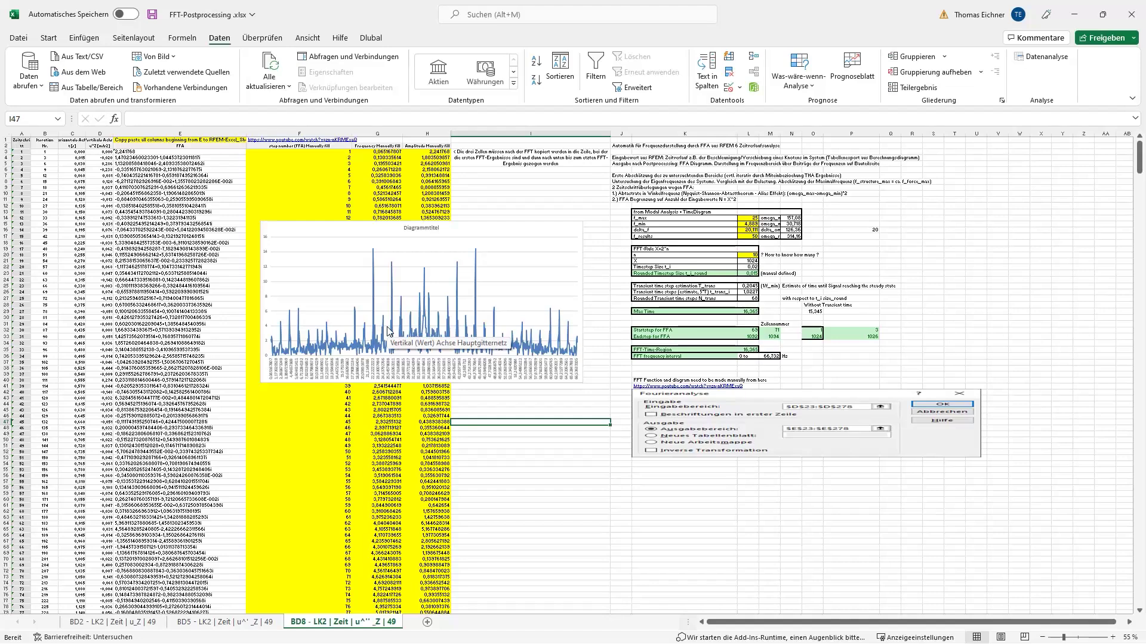
pyautogui.click(478, 404)
pyautogui.click(481, 440)
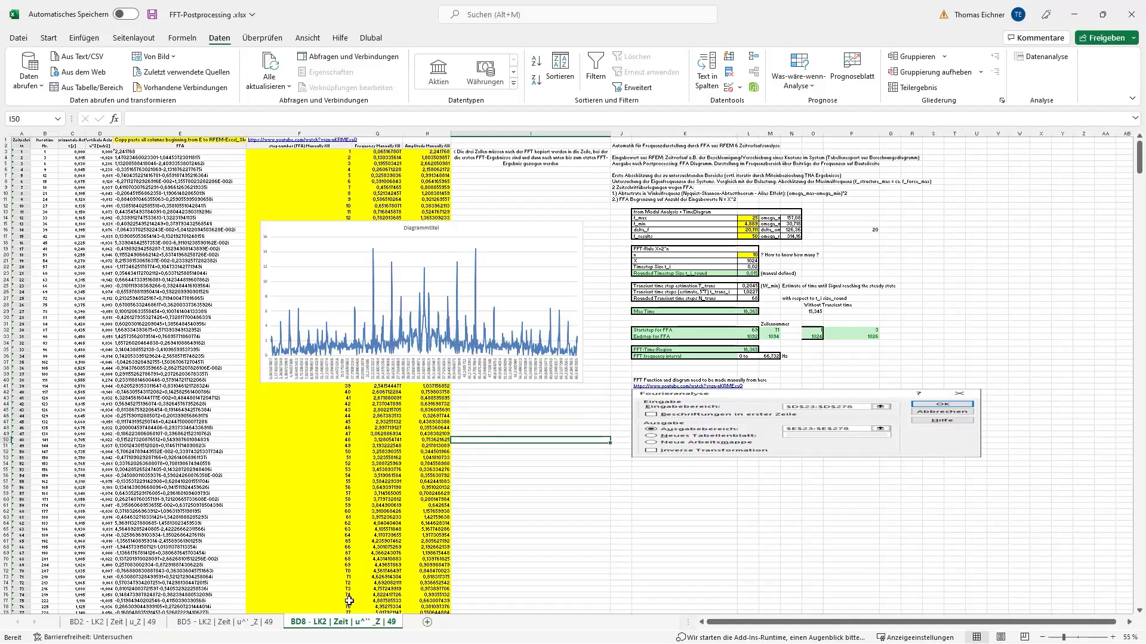
pyautogui.click(257, 622)
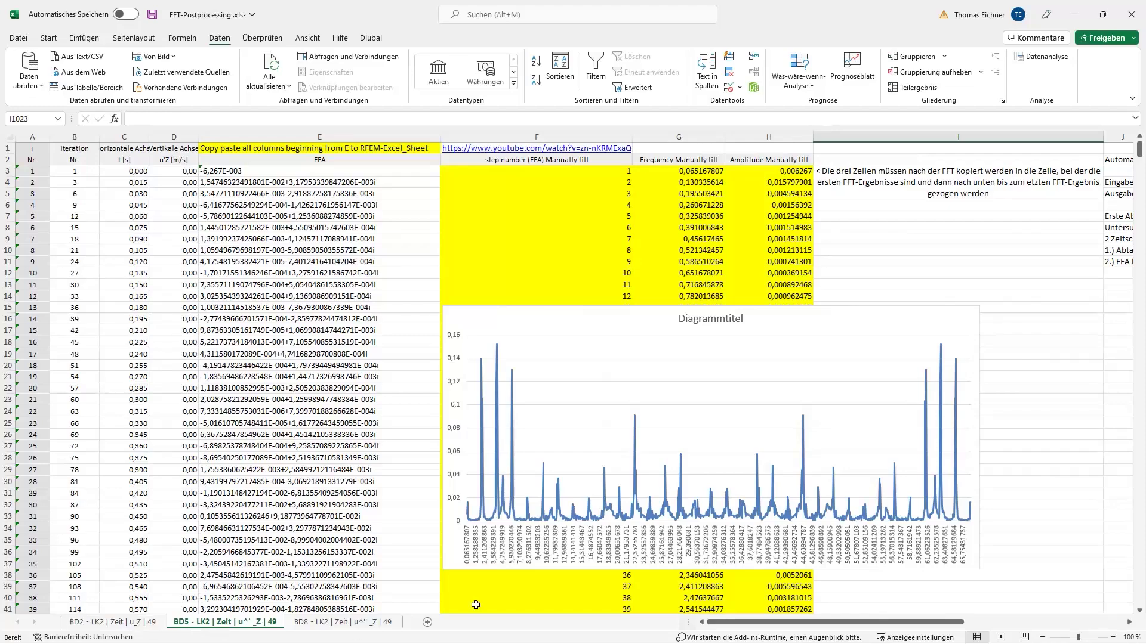
pyautogui.click(139, 623)
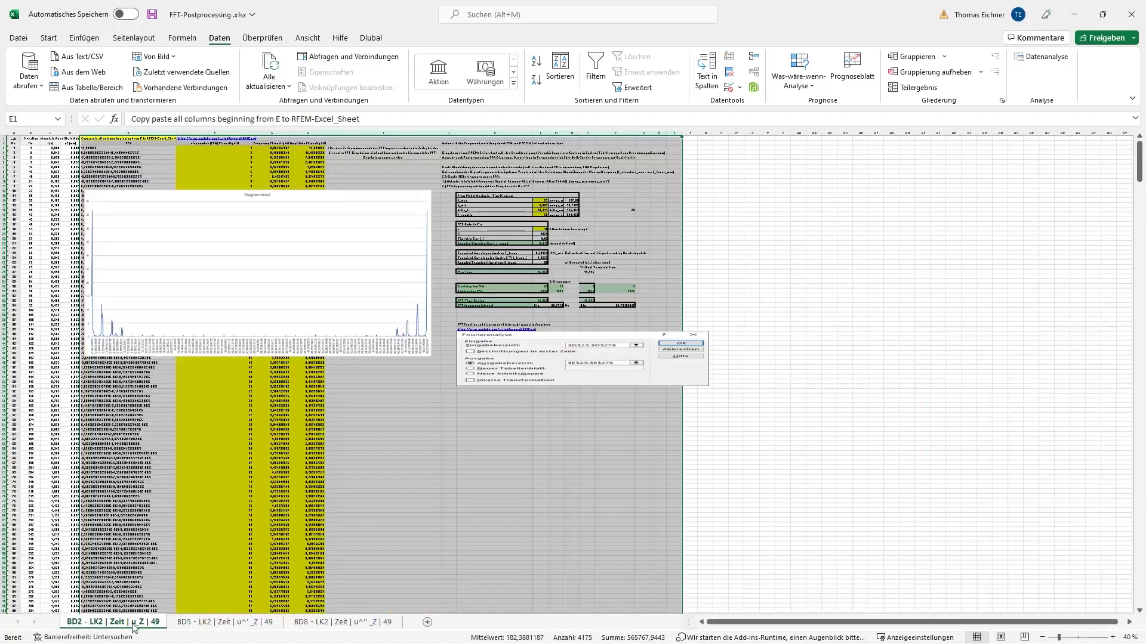
pyautogui.click(295, 516)
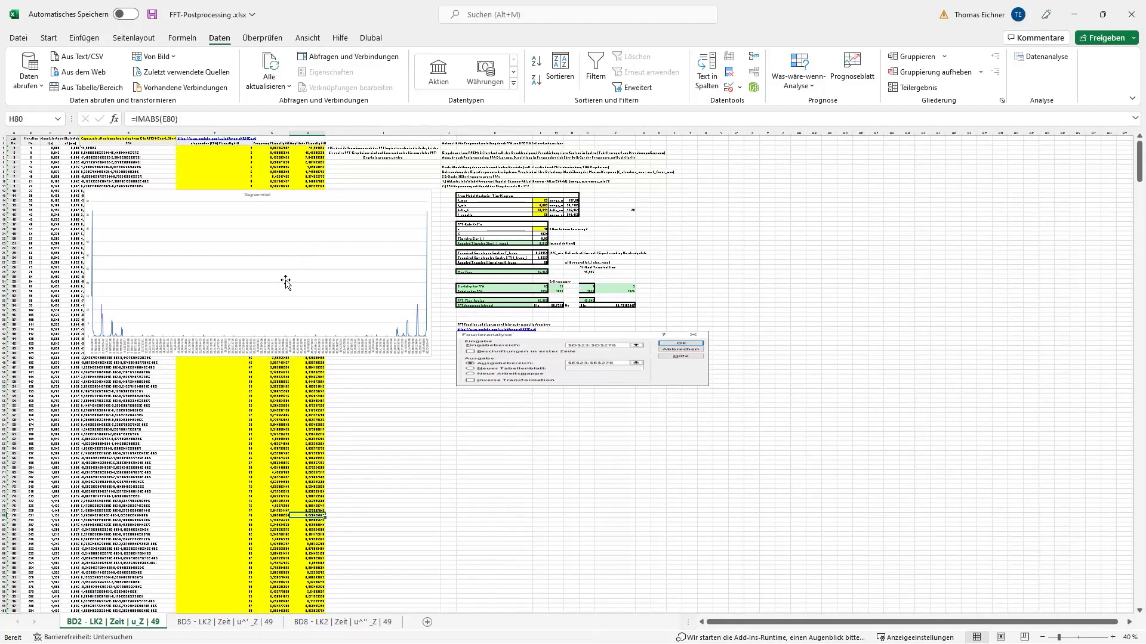
pyautogui.keyDown('ctrl'); pyautogui.scroll(3, 224, 350); pyautogui.keyUp('ctrl')
pyautogui.scroll(6, 232, 355)
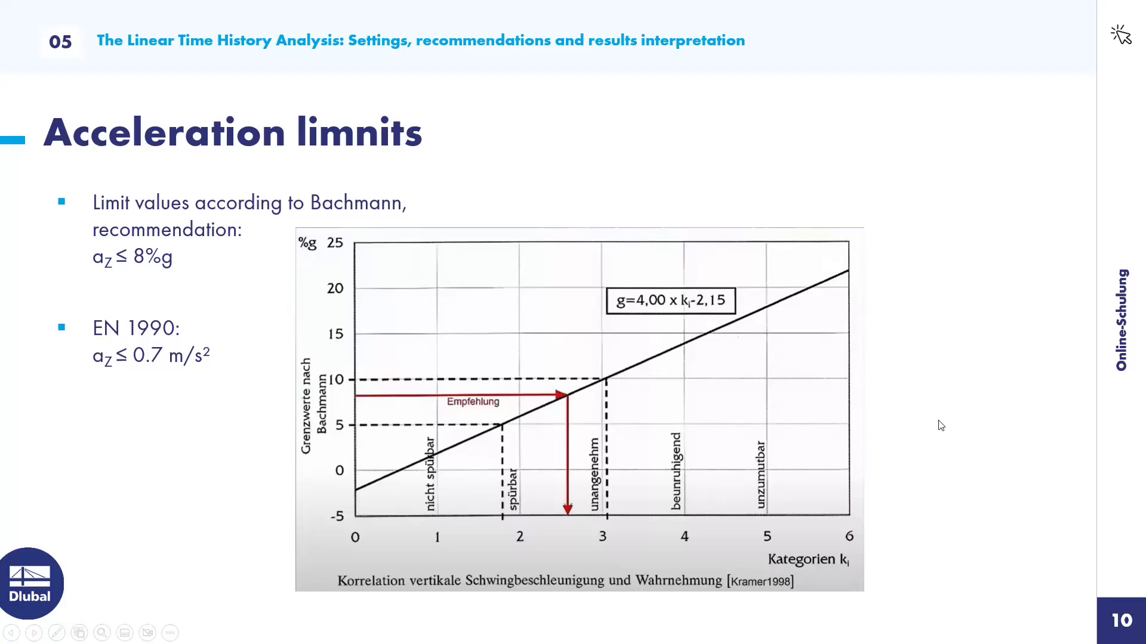
pyautogui.click(938, 421)
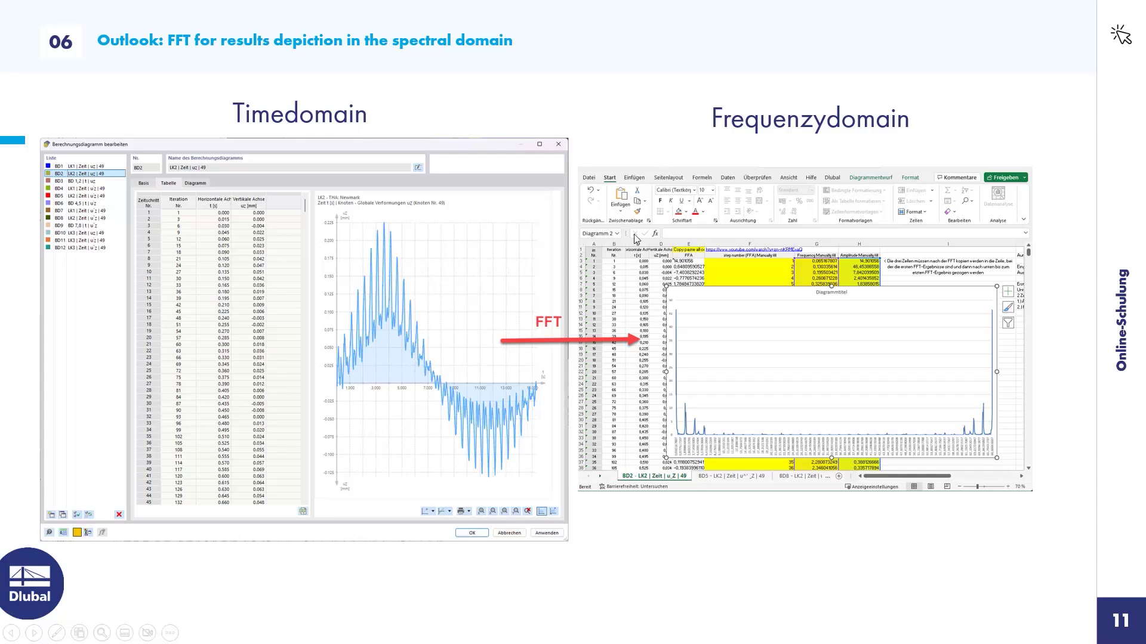
pyautogui.click(512, 407)
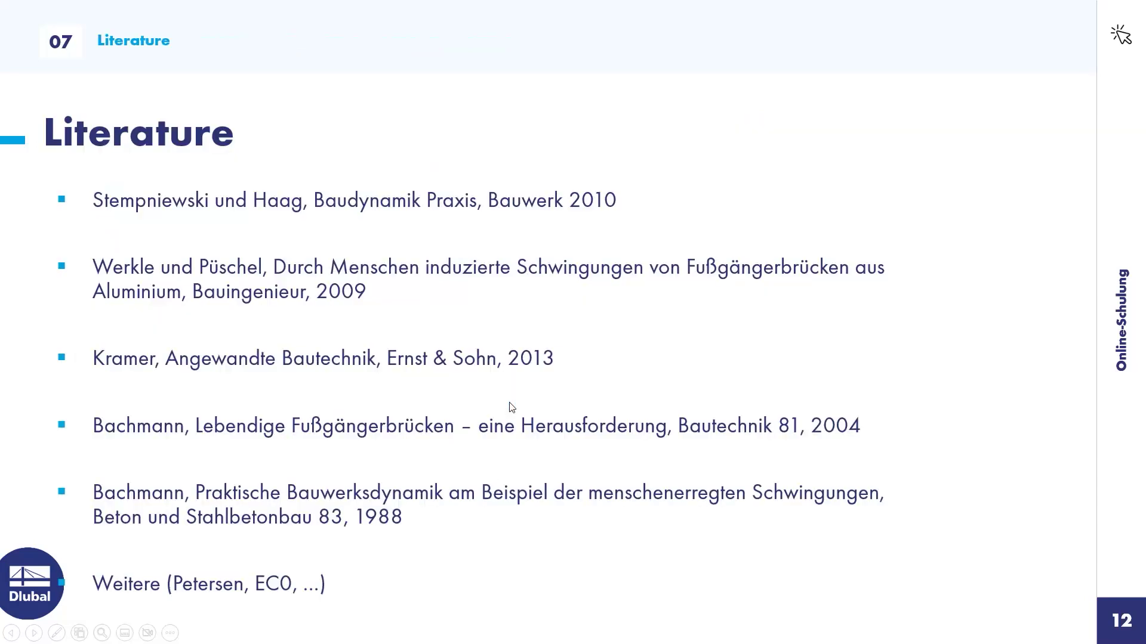